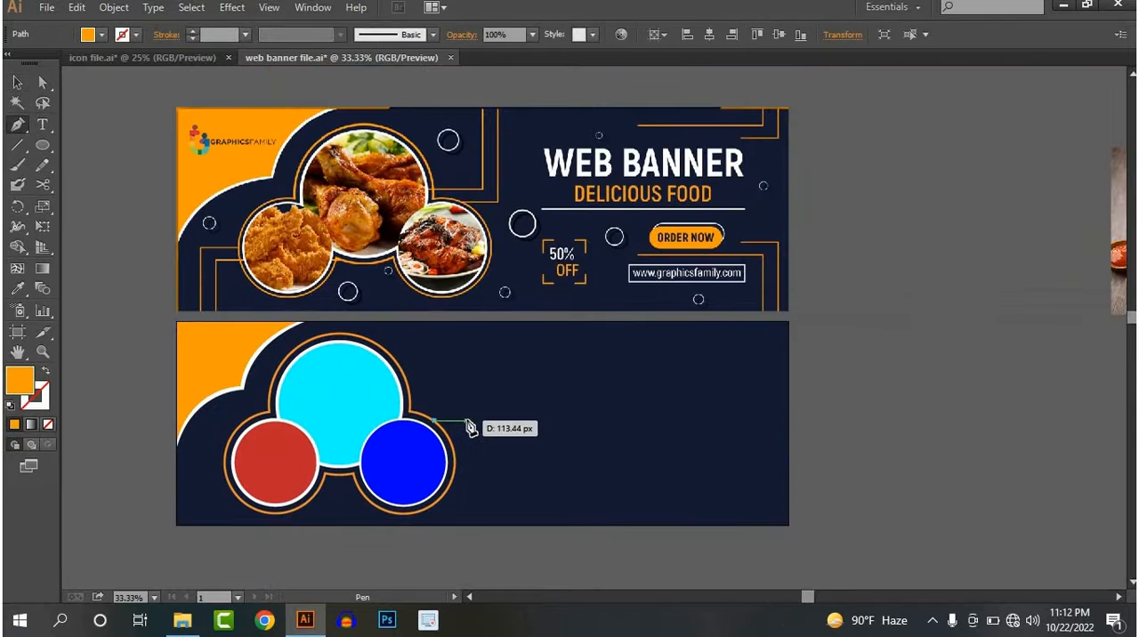
# Draw a rectangle covering the blank lower artboard and fill it with the navy sampled from the reference banner
pyautogui.press('v')
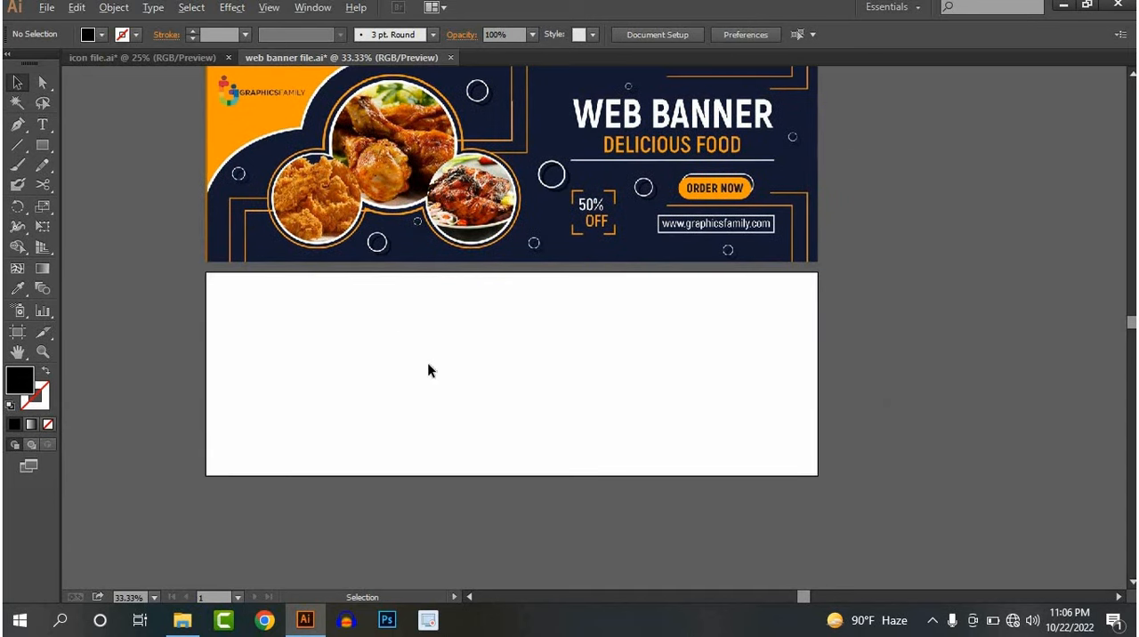
pyautogui.hotkey('ctrl', '-')
pyautogui.click(41, 145)
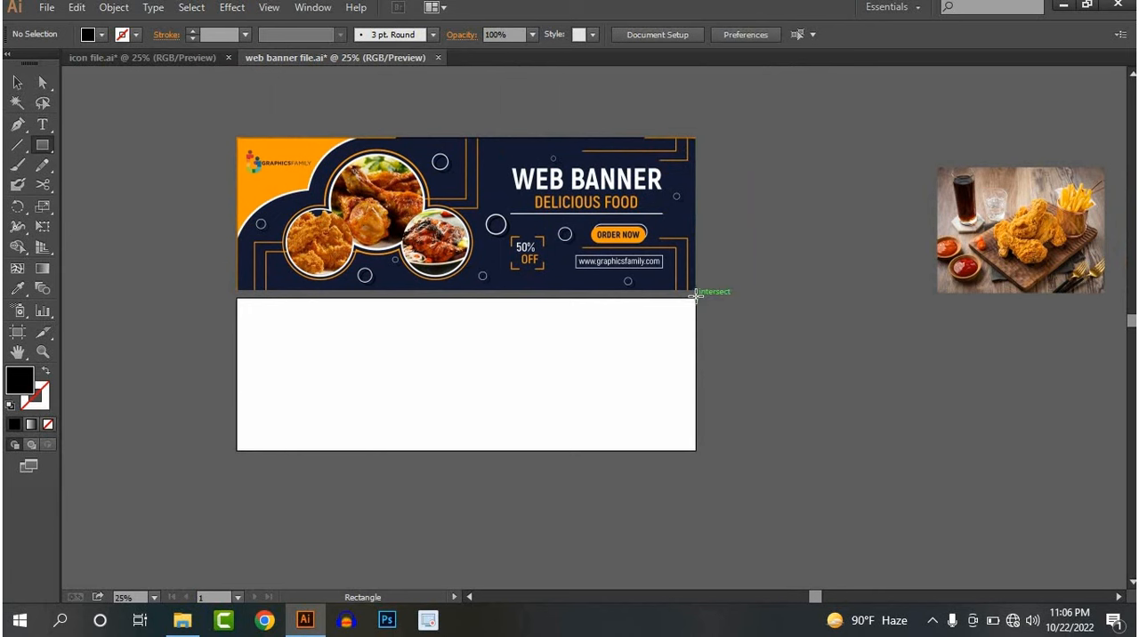
pyautogui.moveTo(696, 295); pyautogui.dragTo(236, 451)
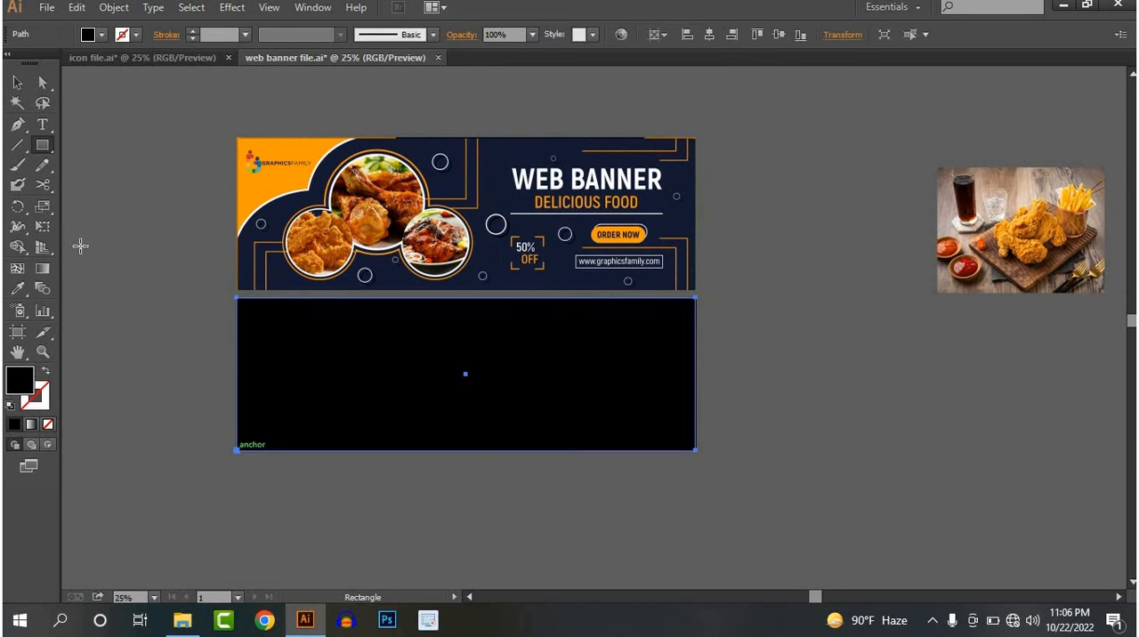
pyautogui.click(17, 289)
pyautogui.click(494, 185)
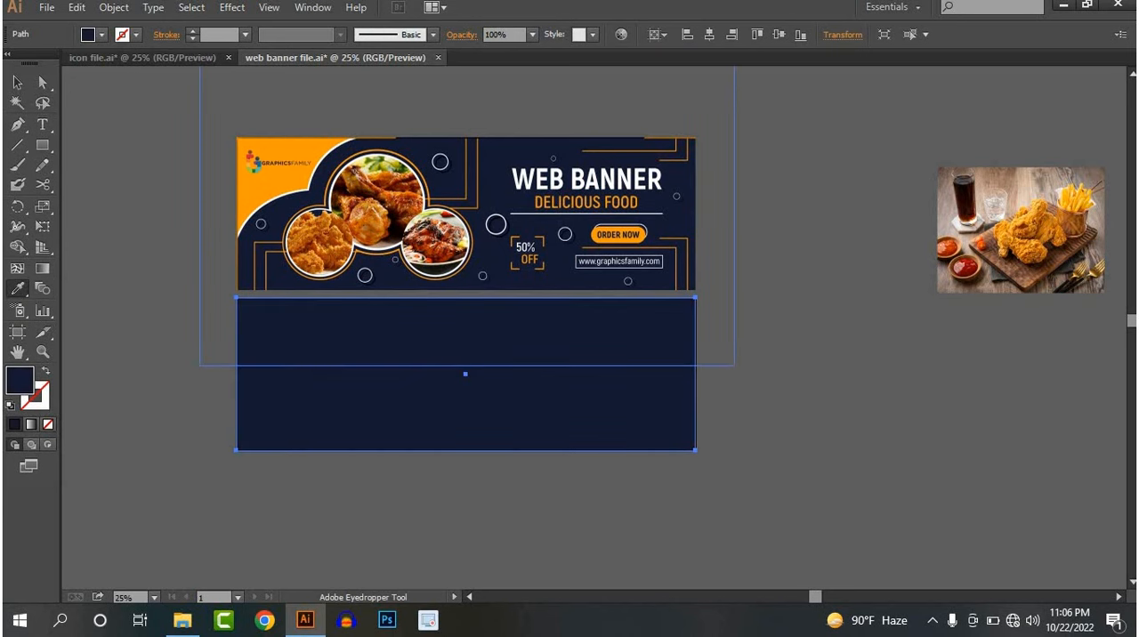
pyautogui.click(17, 82)
pyautogui.click(458, 461)
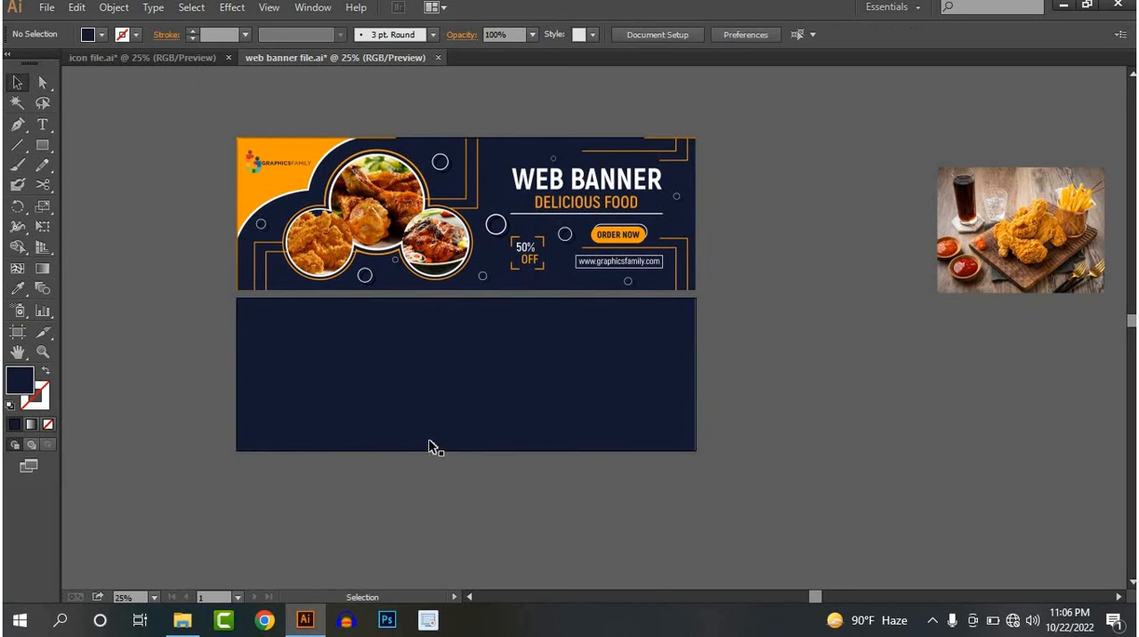
# Lock the navy background rectangle in place
pyautogui.click(432, 447)
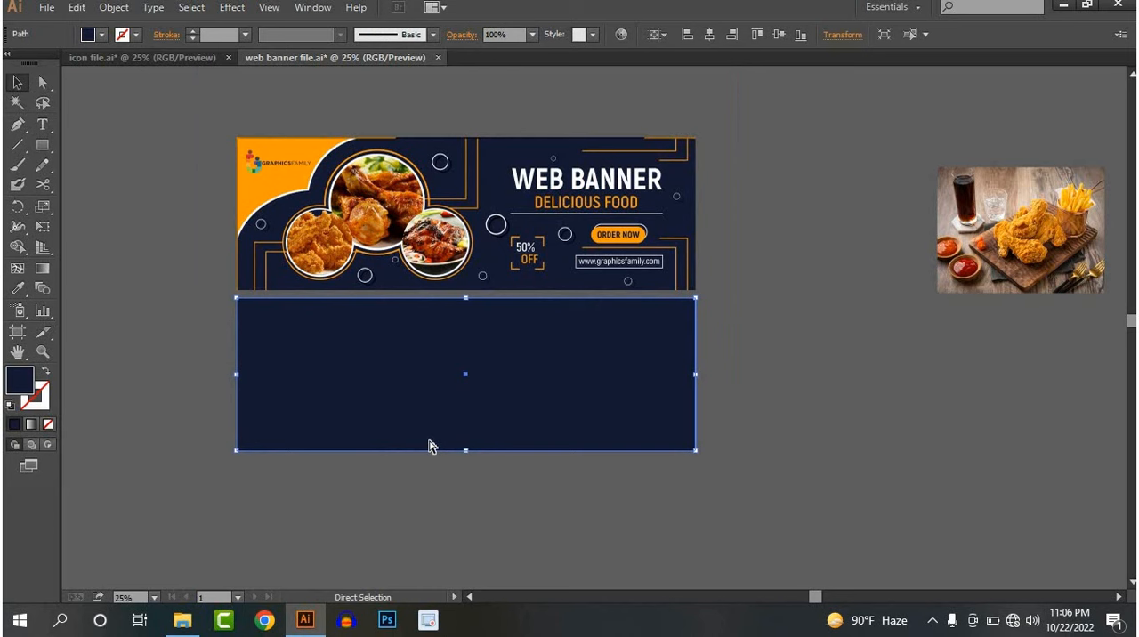
pyautogui.hotkey('ctrl', '2')
pyautogui.hotkey('ctrl', '+')
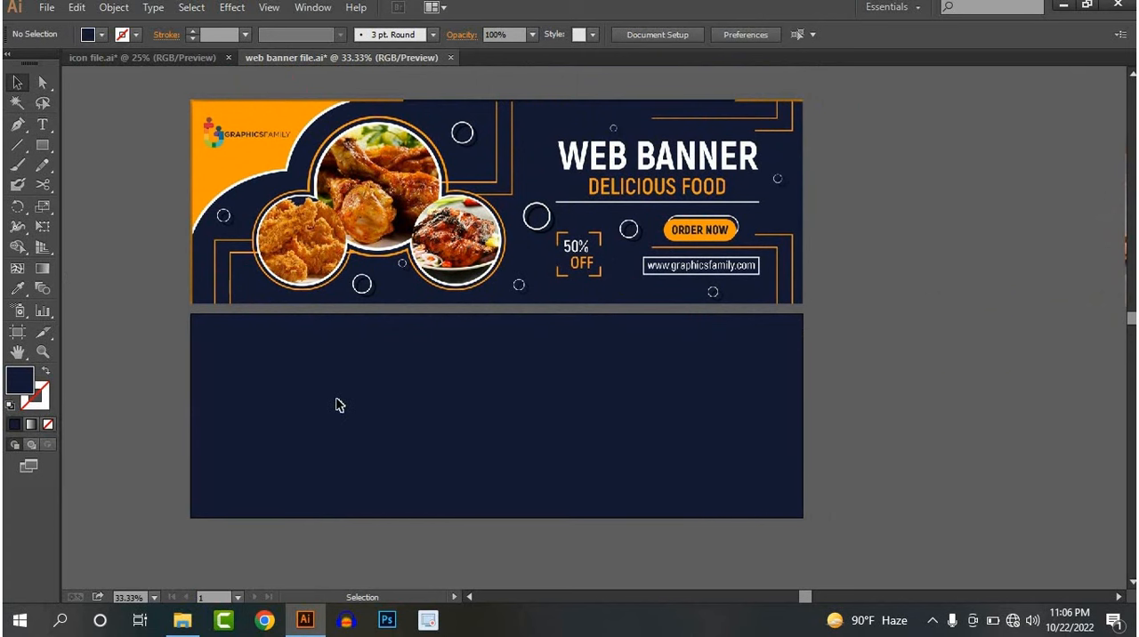
pyautogui.moveTo(336, 379); pyautogui.dragTo(336, 358)
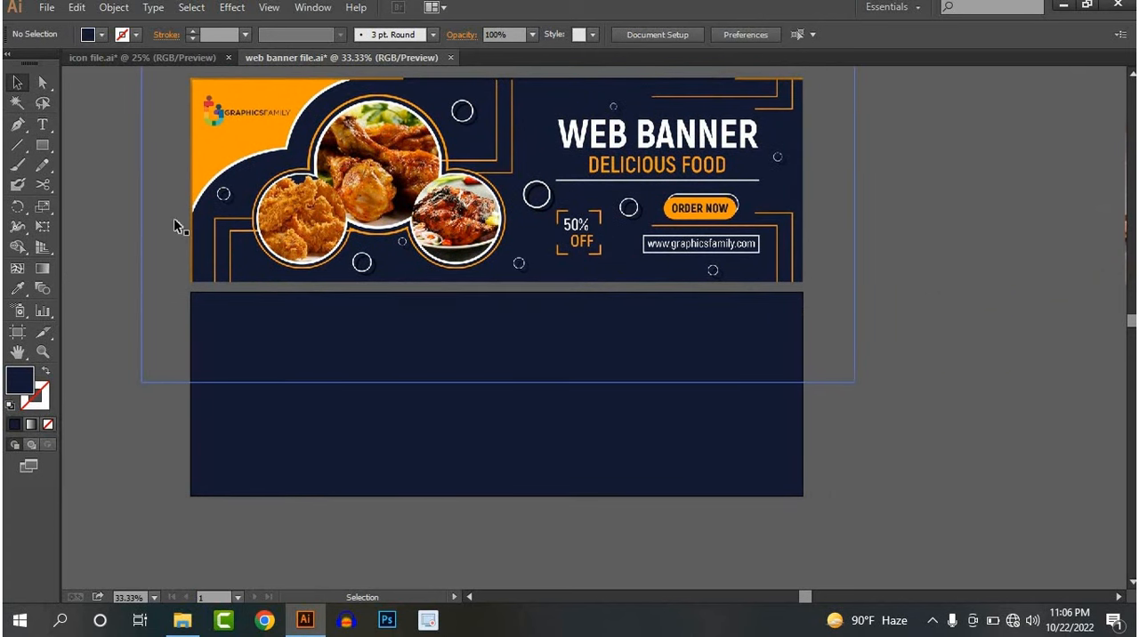
pyautogui.click(43, 146)
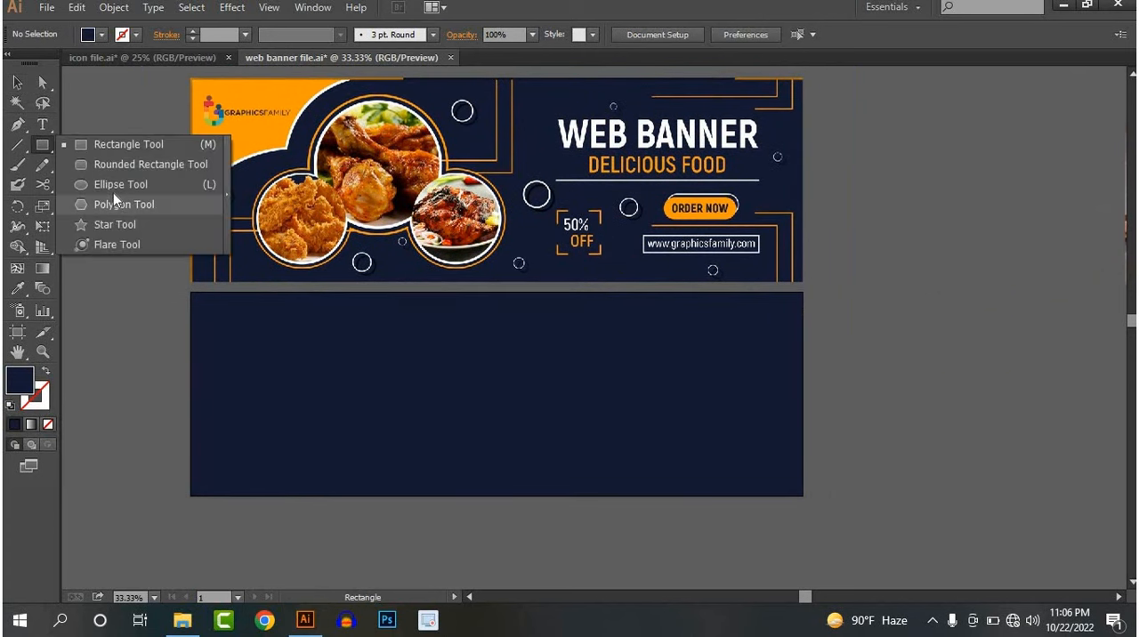
pyautogui.click(104, 207)
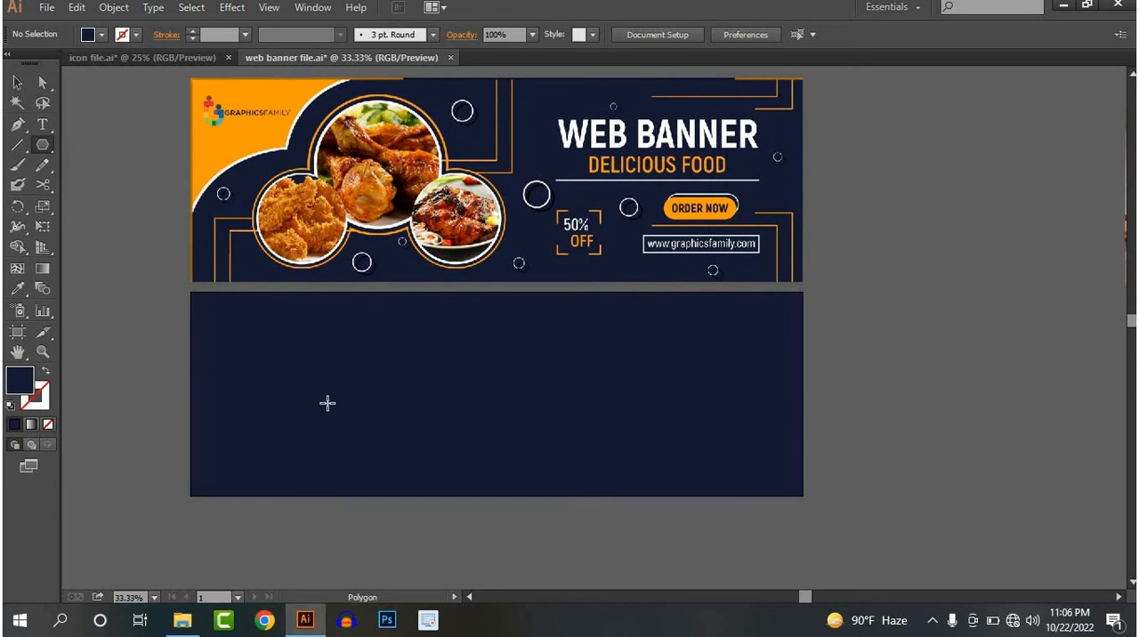
pyautogui.moveTo(357, 379); pyautogui.dragTo(411, 432)
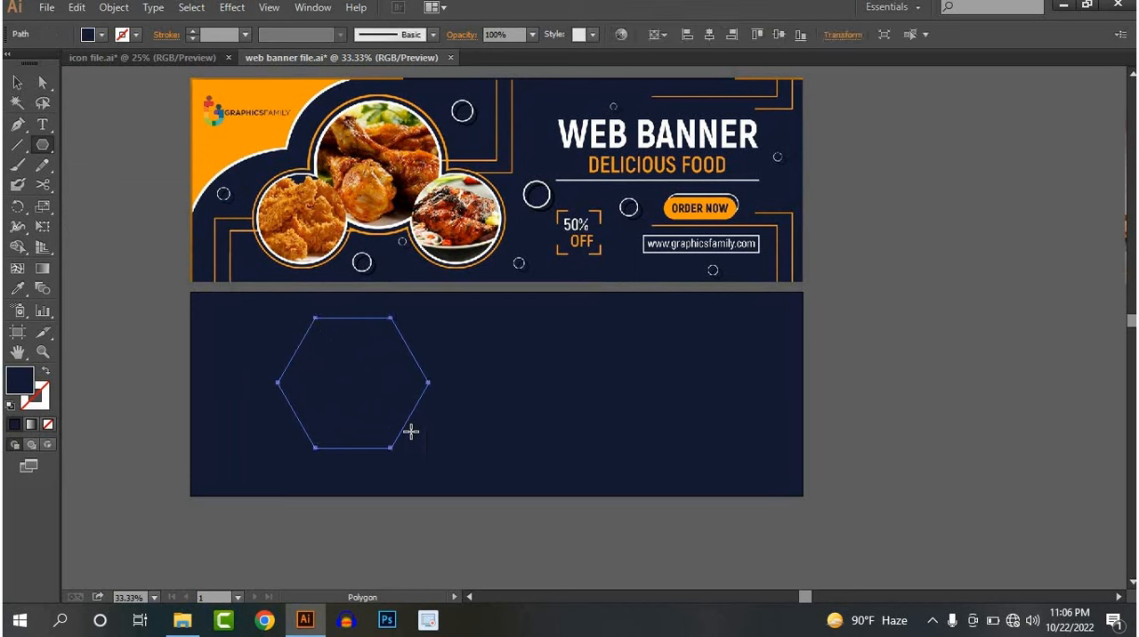
pyautogui.hotkey('ctrl', 'z')
# Draw a circle on the left part of the navy background with the Ellipse tool and fill it white
pyautogui.moveTo(48, 156); pyautogui.dragTo(110, 186)
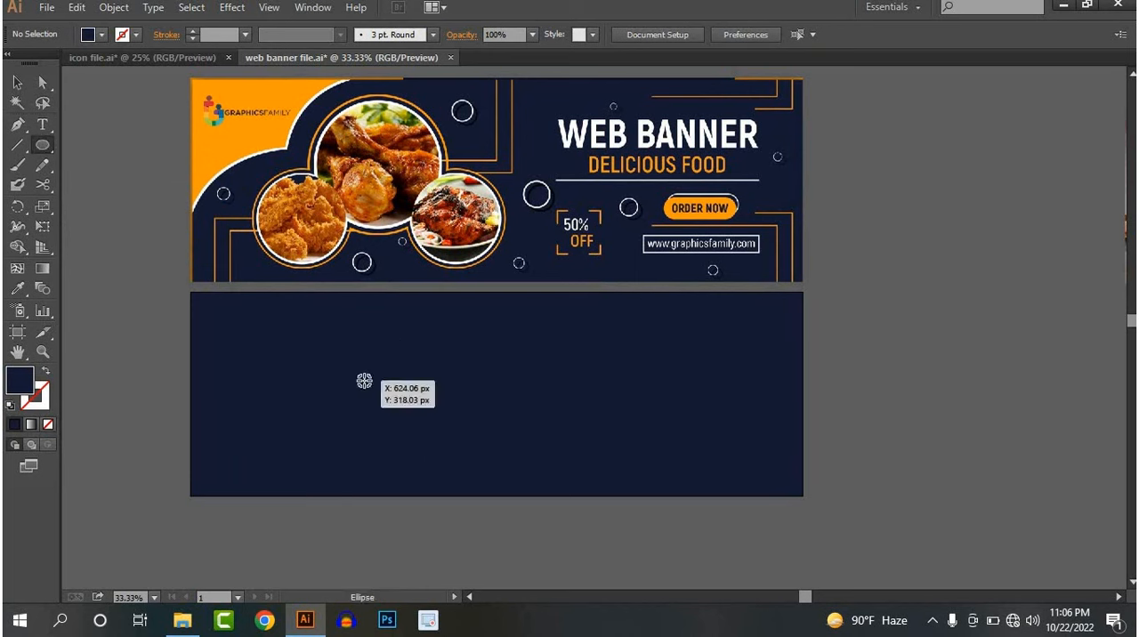
pyautogui.moveTo(364, 380); pyautogui.dragTo(438, 452)
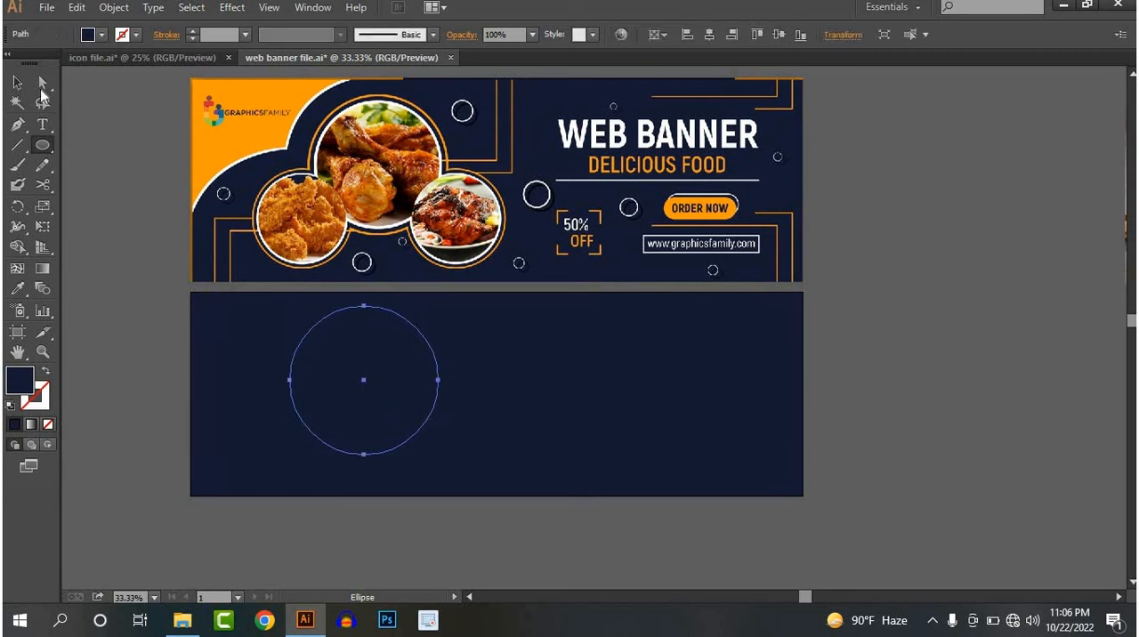
pyautogui.click(17, 82)
pyautogui.click(102, 34)
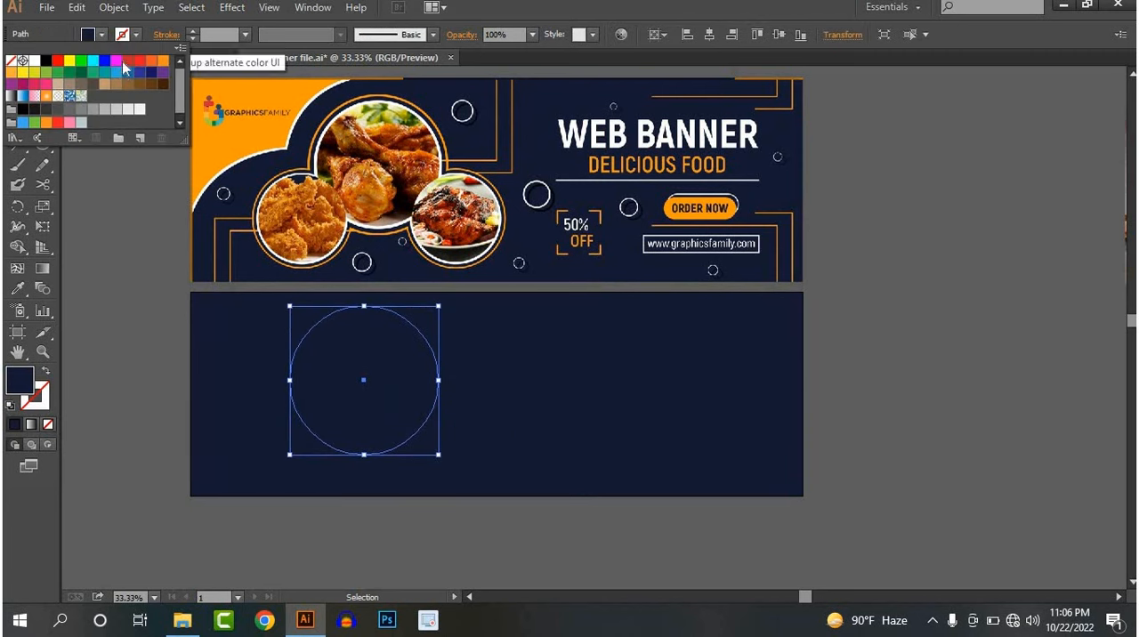
pyautogui.click(58, 62)
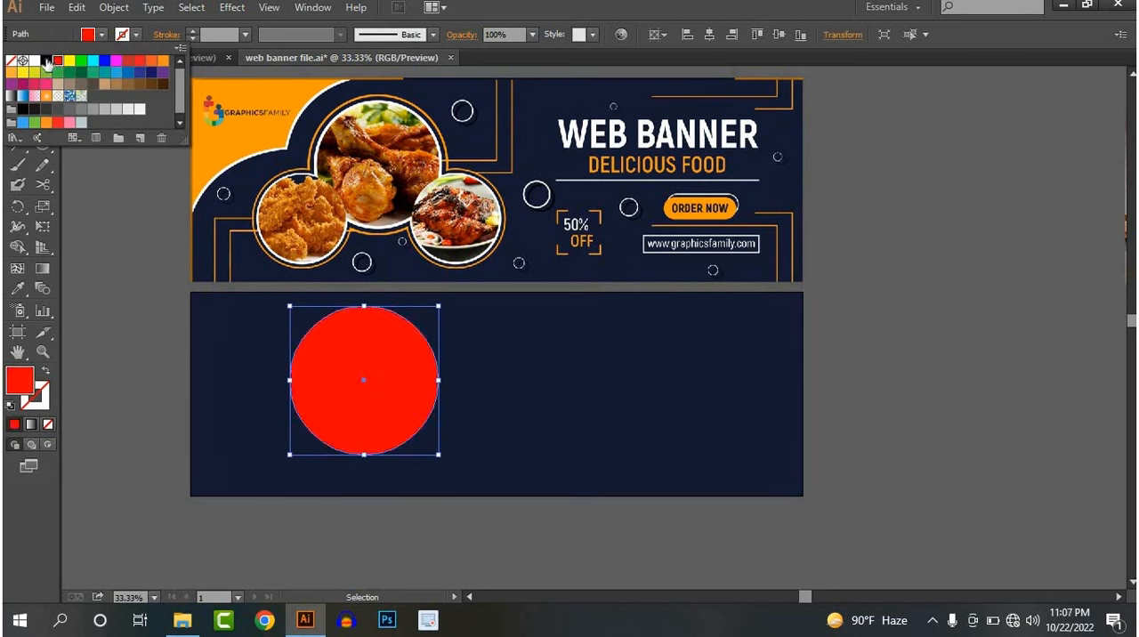
pyautogui.click(36, 60)
pyautogui.click(578, 373)
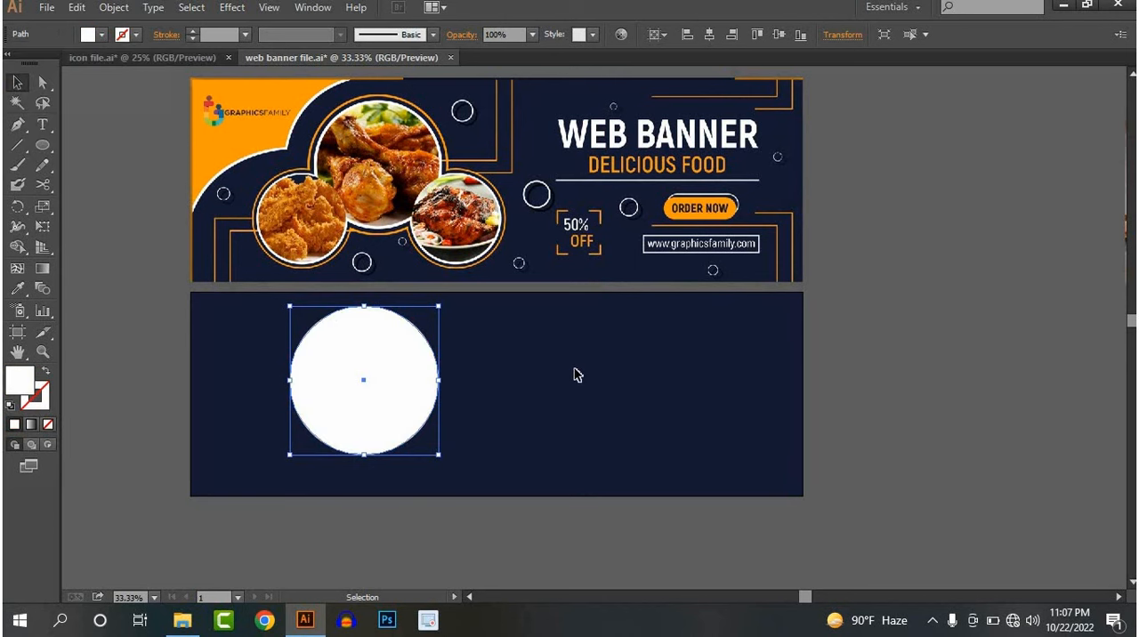
# Shrink the white circle slightly and place a smaller copy overlapping its lower-right edge
pyautogui.click(445, 386)
pyautogui.click(400, 442)
pyautogui.moveTo(440, 457); pyautogui.dragTo(418, 434)
pyautogui.moveTo(366, 426); pyautogui.dragTo(469, 483)
pyautogui.click(465, 407)
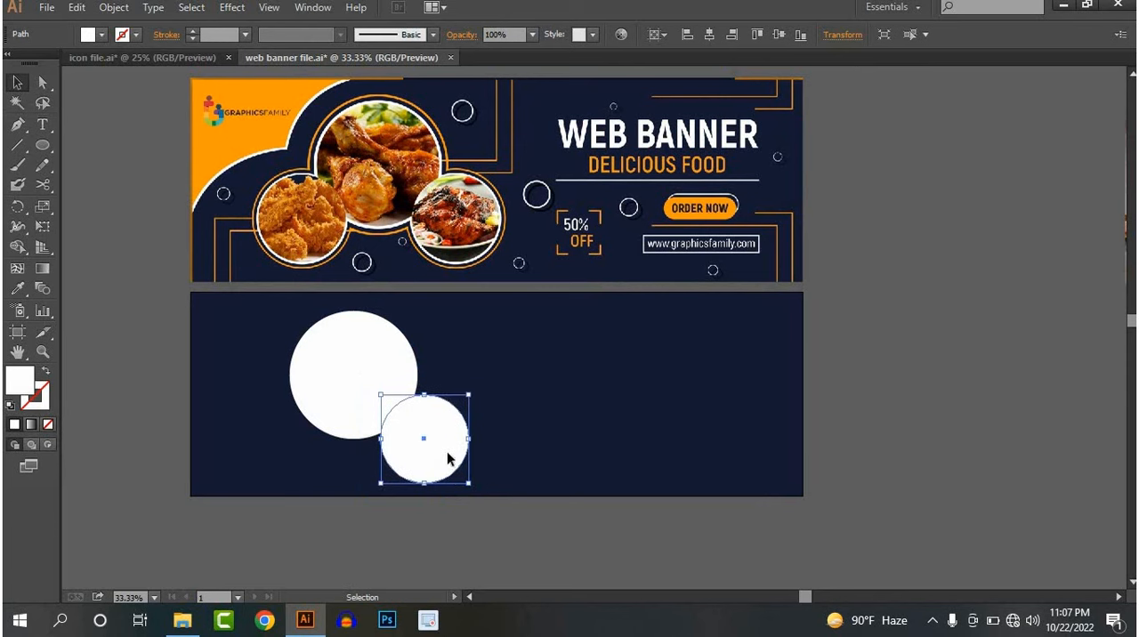
# Adjust the small circle's position and place a matching copy overlapping the large circle's lower-left edge
pyautogui.moveTo(469, 439); pyautogui.dragTo(496, 304)
pyautogui.moveTo(478, 244); pyautogui.dragTo(302, 434)
pyautogui.hotkey('ctrl', 'shift', 'a')
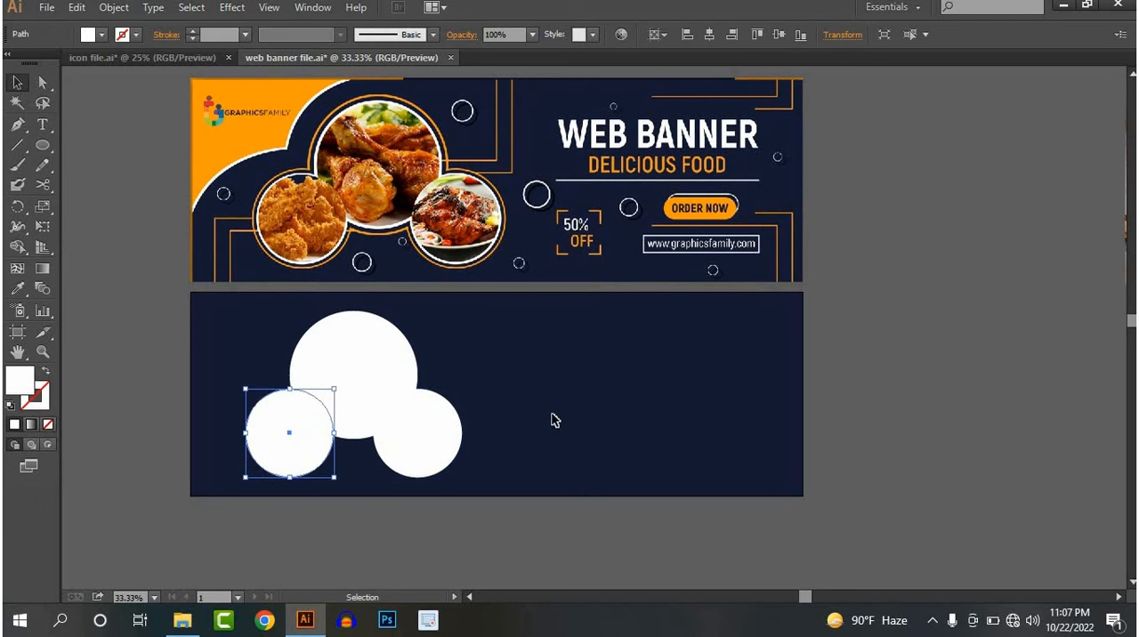
pyautogui.hotkey('ctrl', 'shift', 'a')
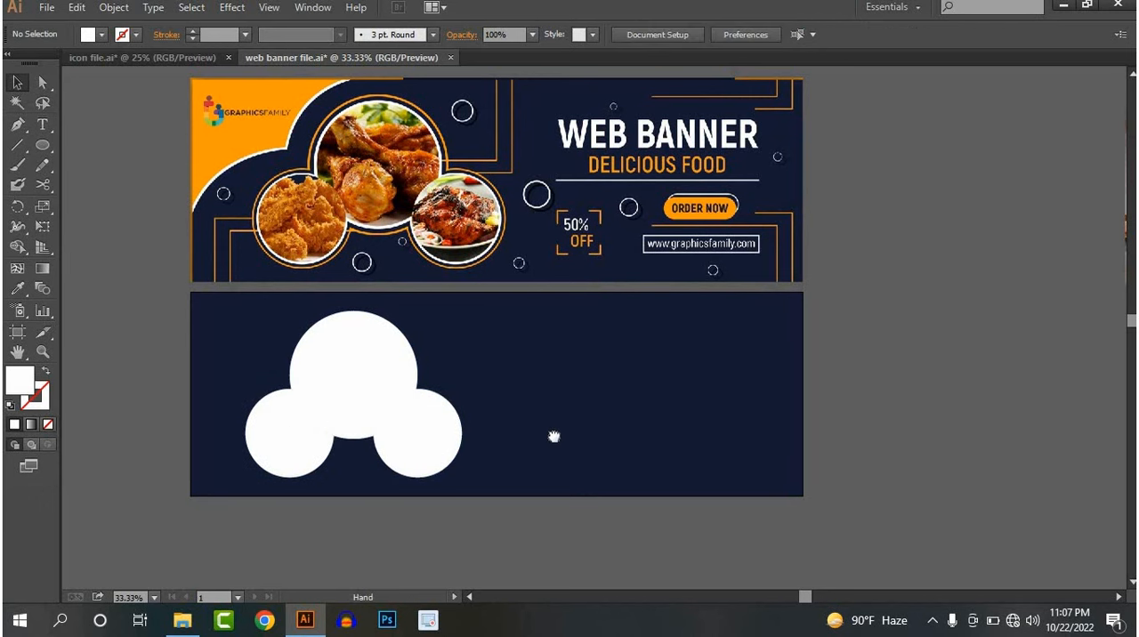
# Duplicate all three white circles in place
pyautogui.moveTo(554, 435); pyautogui.dragTo(619, 433)
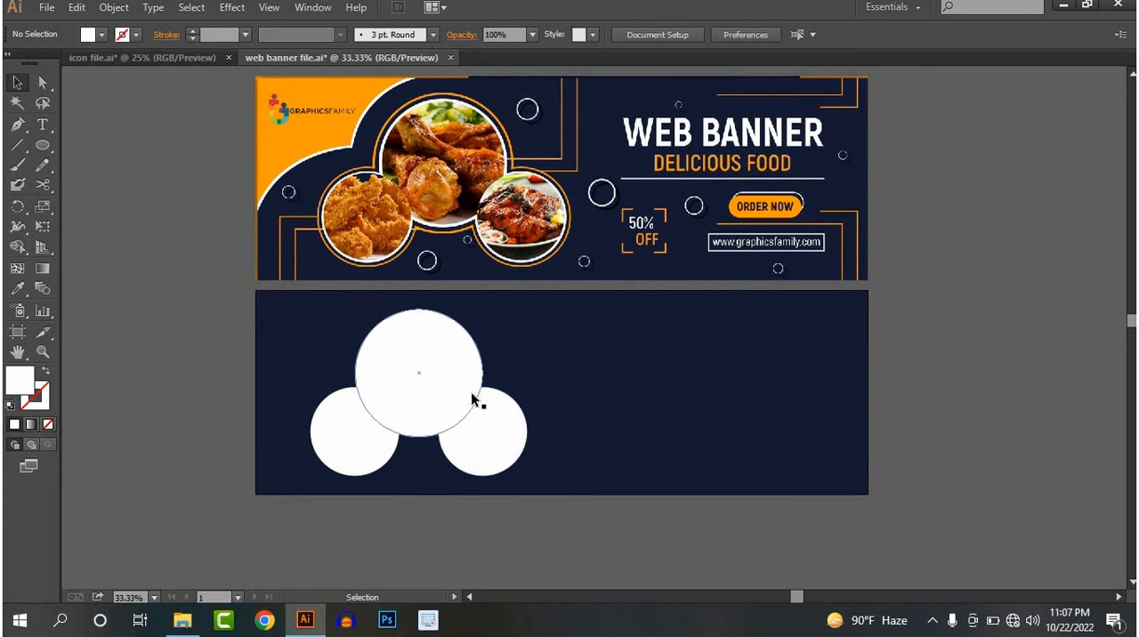
pyautogui.scroll(1, 471, 392)
pyautogui.scroll(-1, 472, 392)
pyautogui.moveTo(518, 427); pyautogui.dragTo(482, 390)
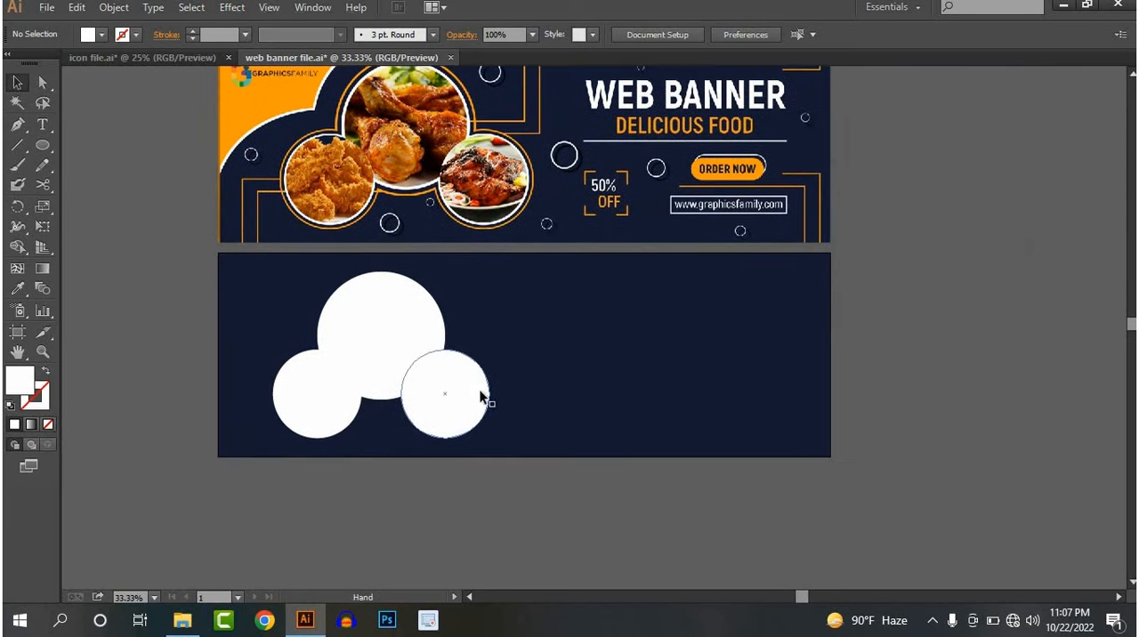
pyautogui.click(388, 330)
pyautogui.moveTo(497, 324); pyautogui.dragTo(324, 397)
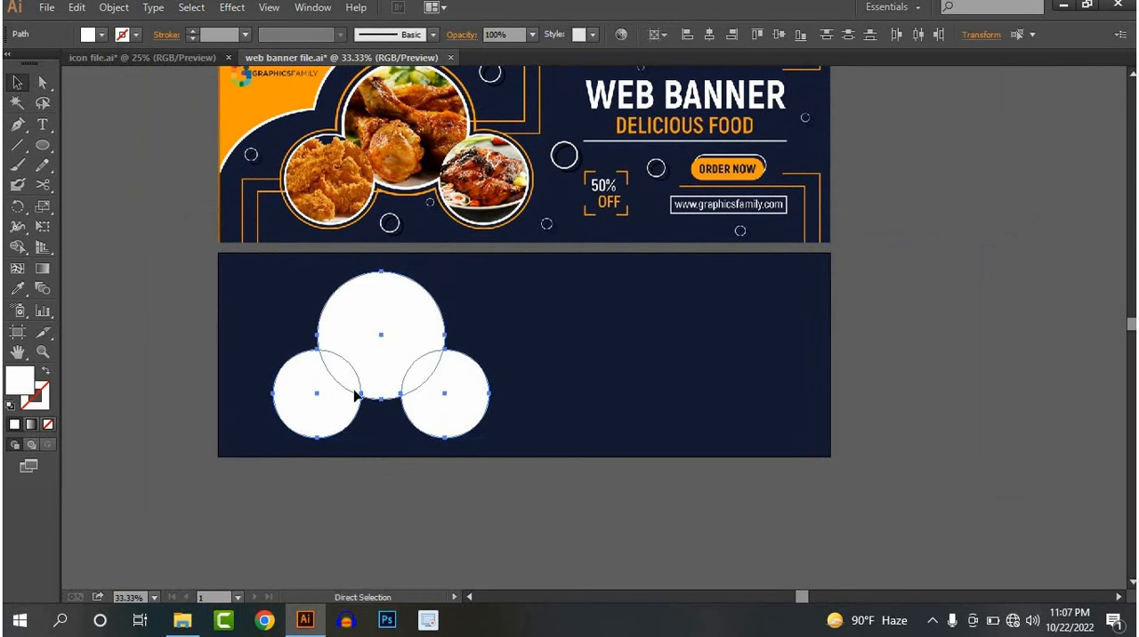
pyautogui.press('v')
pyautogui.click(557, 383)
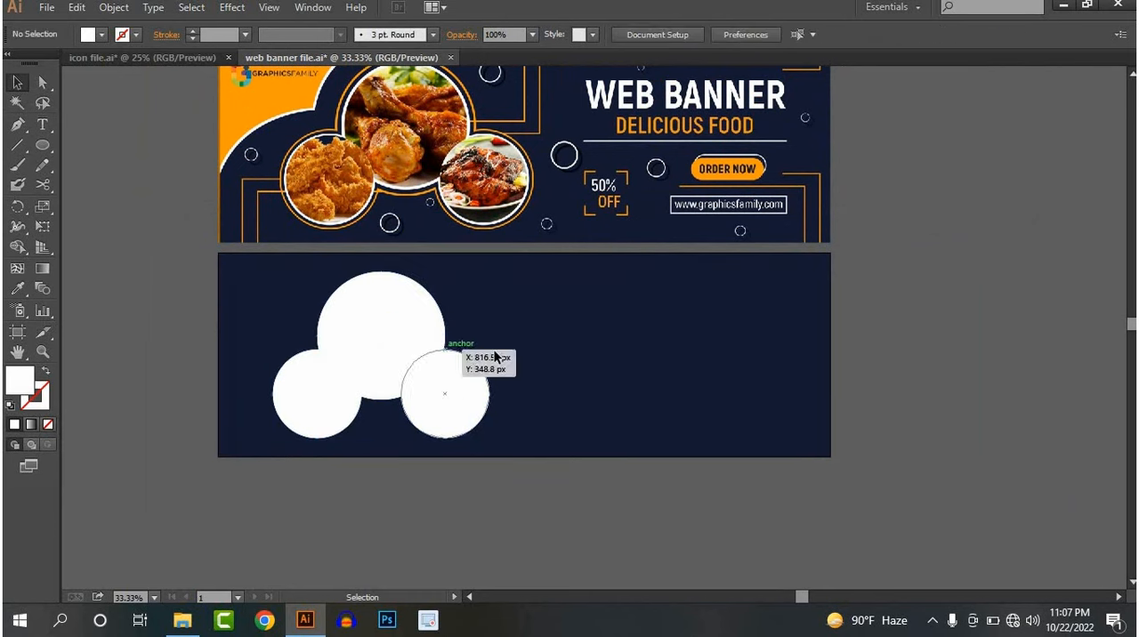
# Enlarge the front copy of the large circle slightly about its centre
pyautogui.click(428, 349)
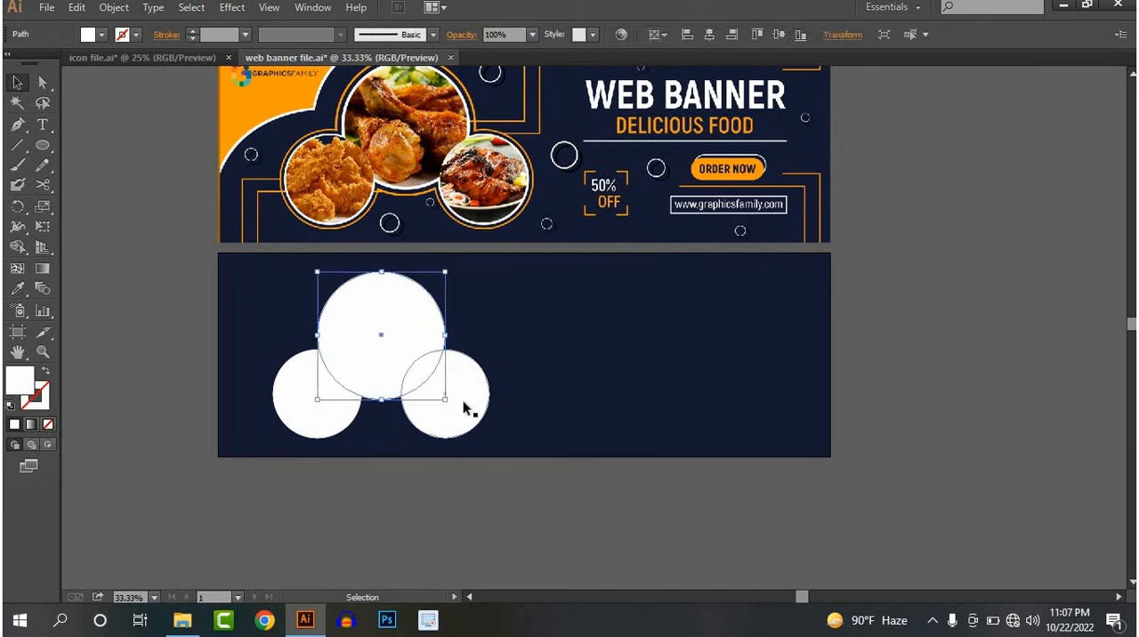
pyautogui.moveTo(445, 399); pyautogui.dragTo(454, 410)
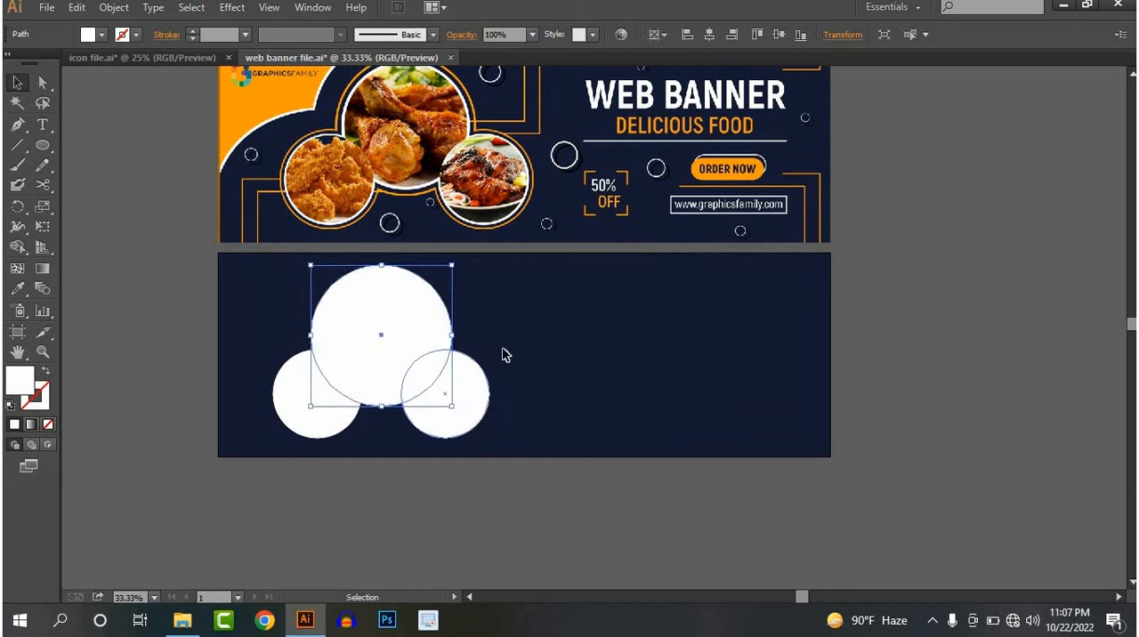
pyautogui.click(504, 355)
# Turn the enlarged circle copy into a ring with no fill and a 9 pt orange stroke
pyautogui.click(467, 393)
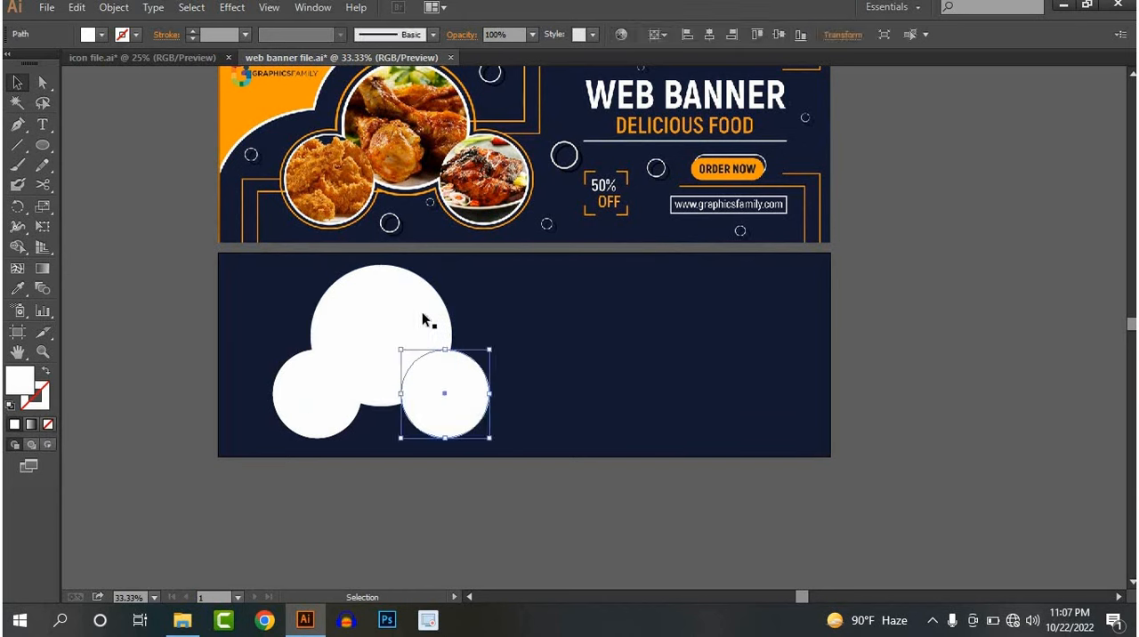
pyautogui.click(423, 319)
pyautogui.click(100, 36)
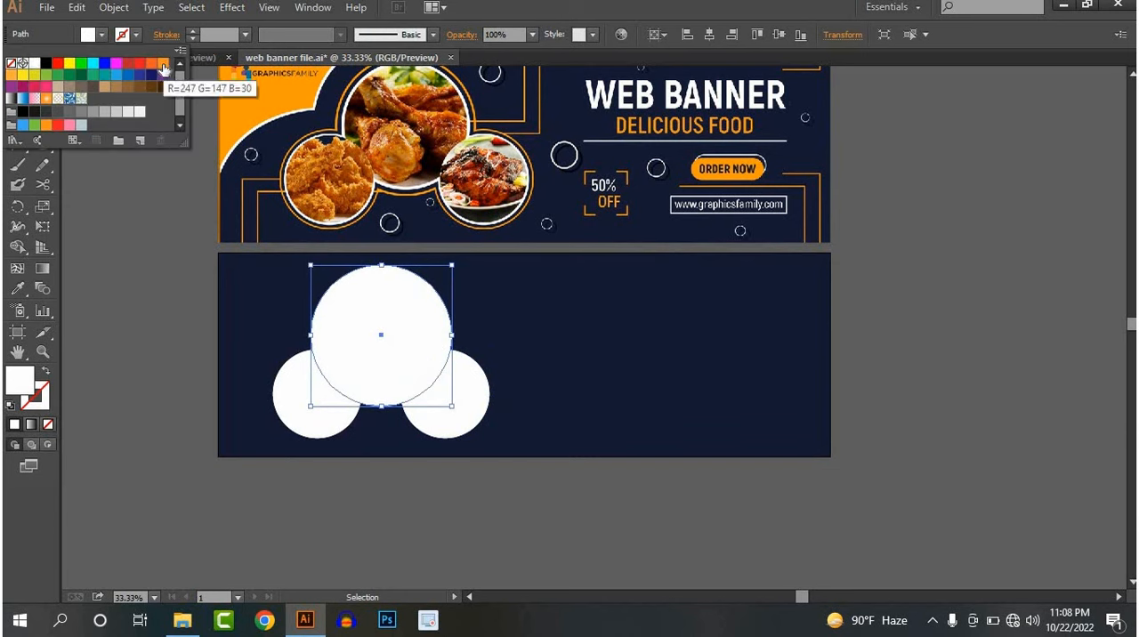
pyautogui.click(11, 63)
pyautogui.click(128, 37)
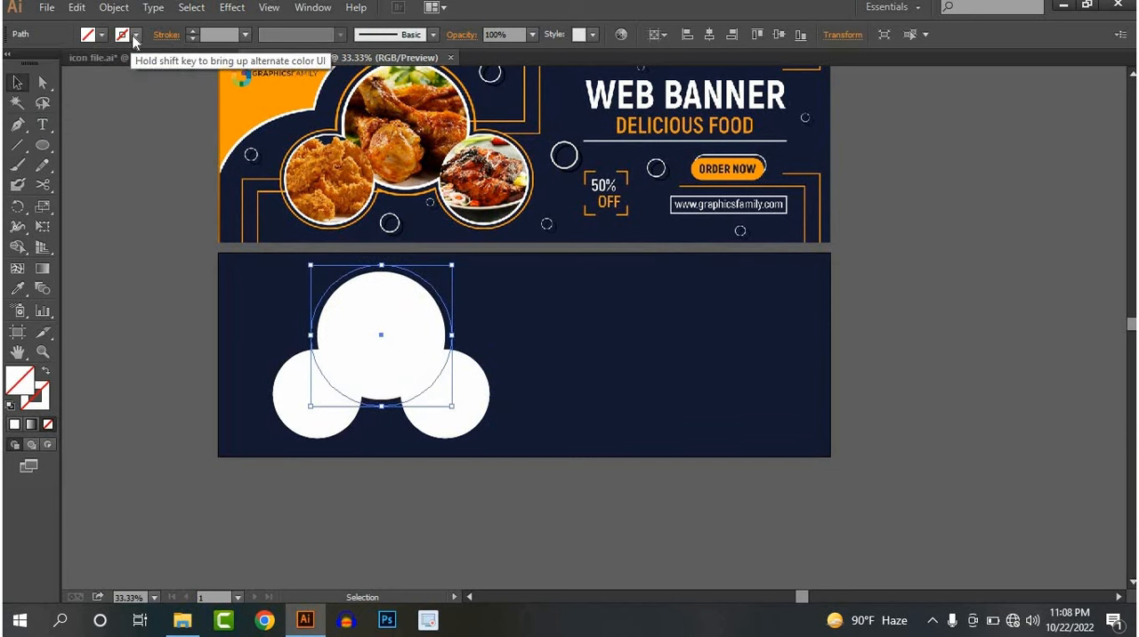
pyautogui.click(163, 64)
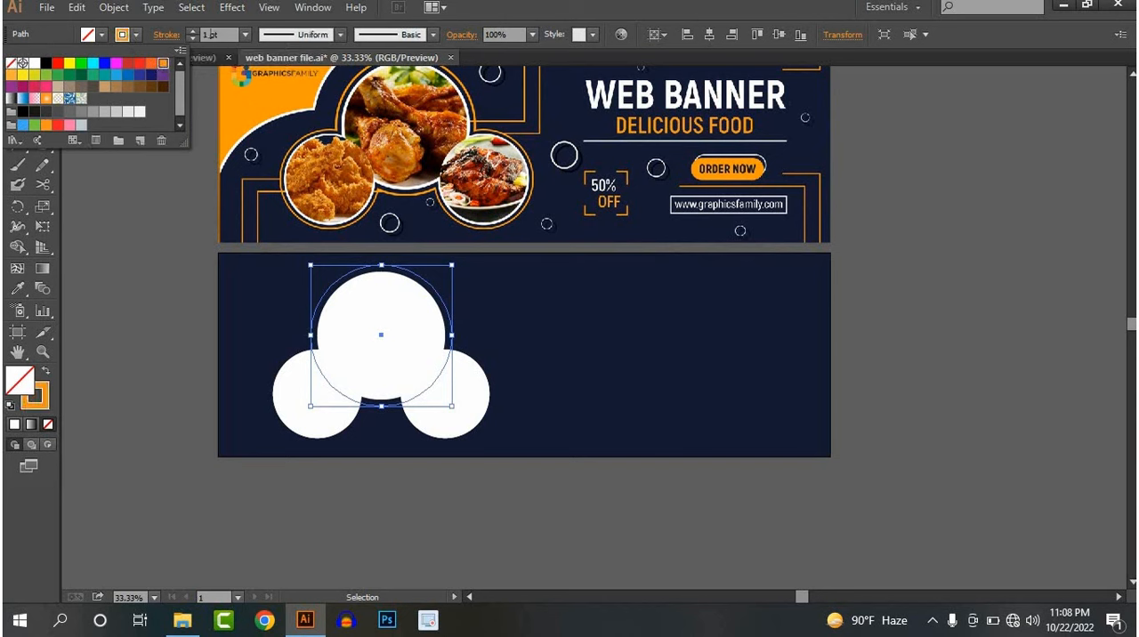
pyautogui.click(192, 31)
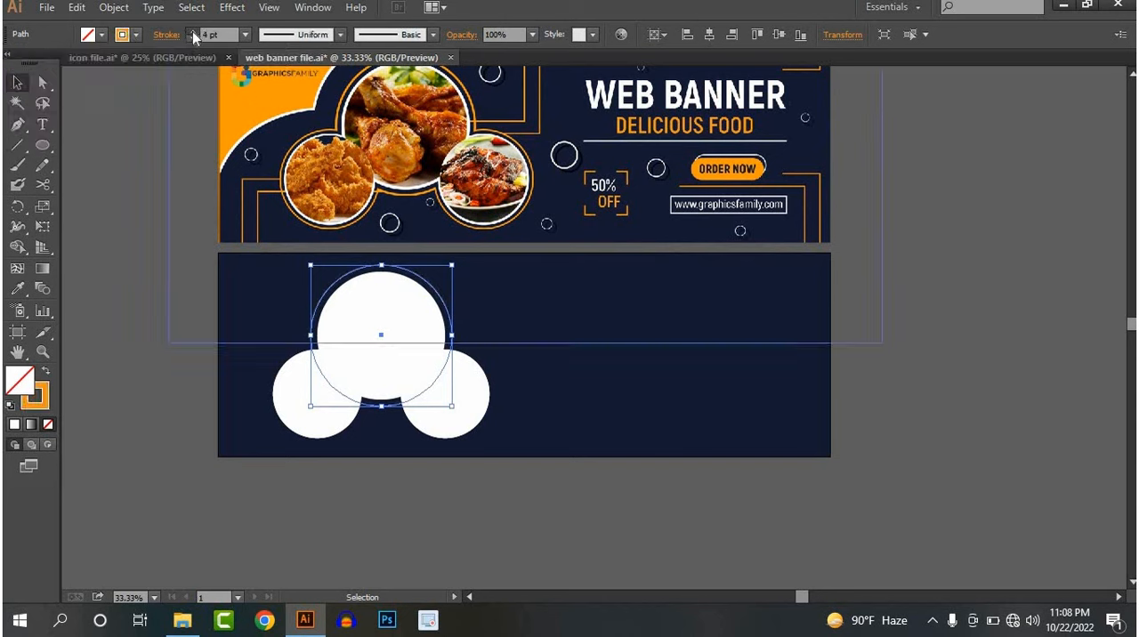
pyautogui.click(537, 424)
# Remove the fill from the front copy of the white circle overlapping the large circle's lower-right edge
pyautogui.click(470, 390)
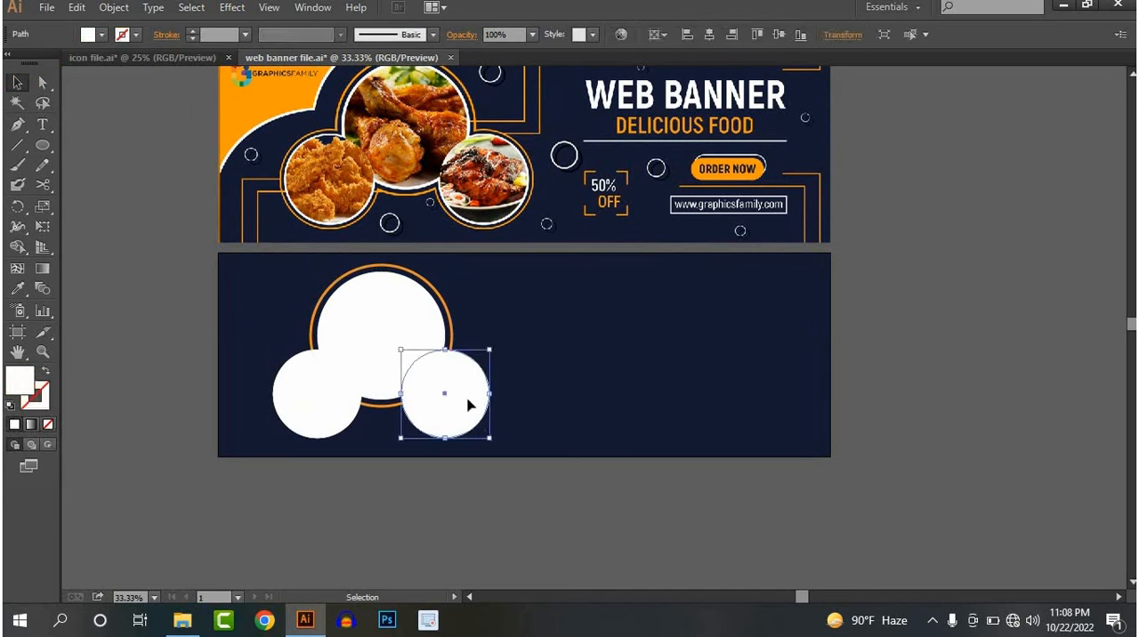
pyautogui.click(101, 35)
pyautogui.click(11, 64)
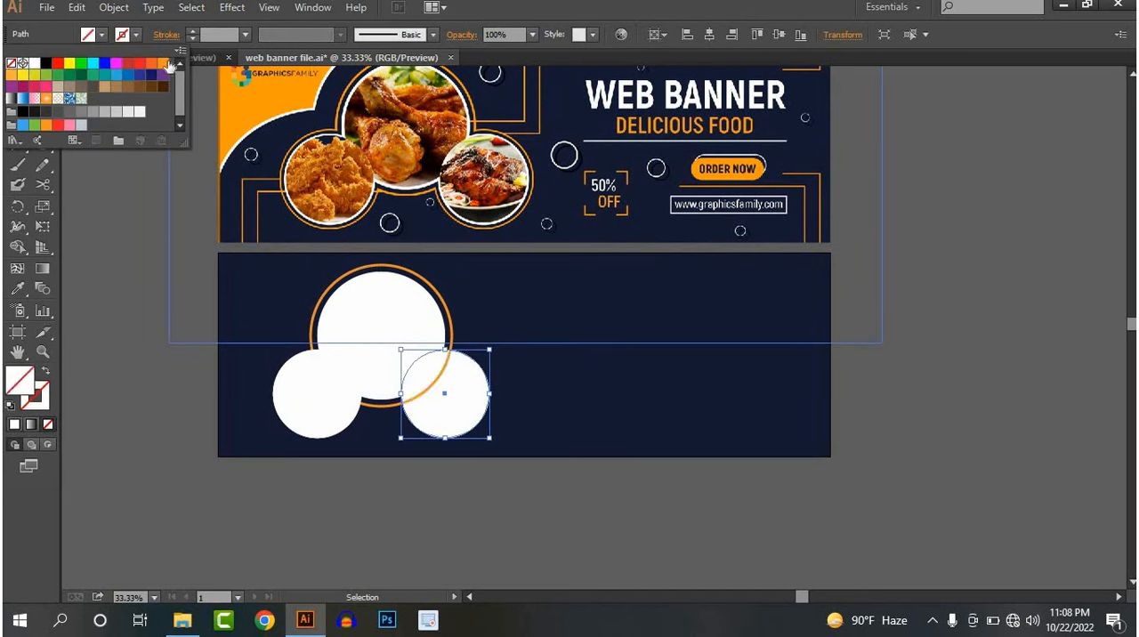
pyautogui.click(162, 63)
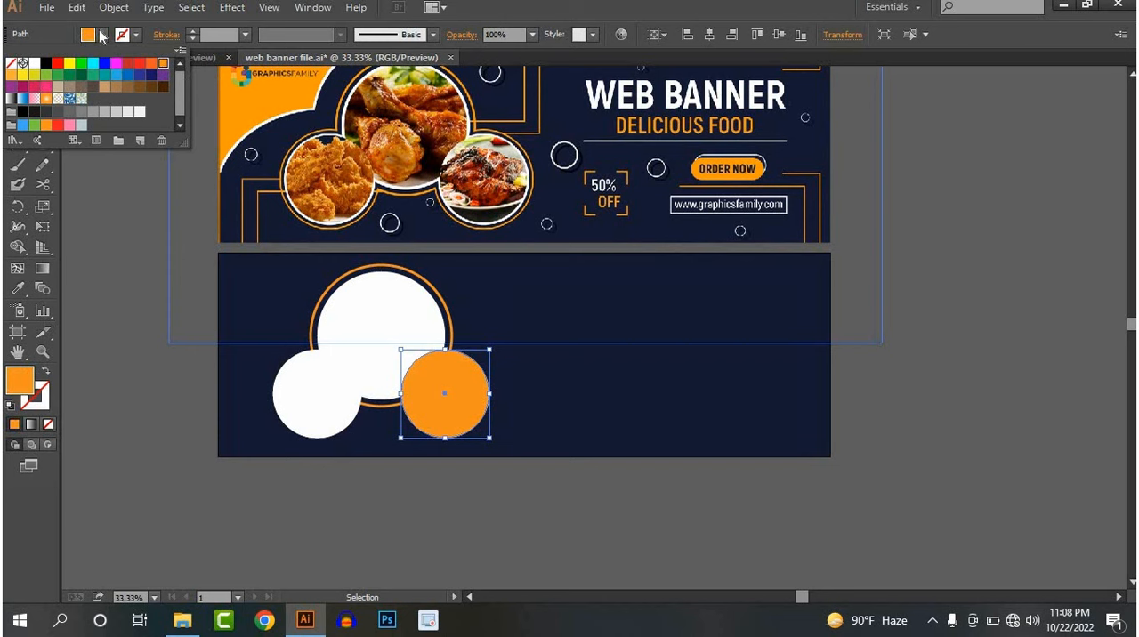
pyautogui.click(11, 63)
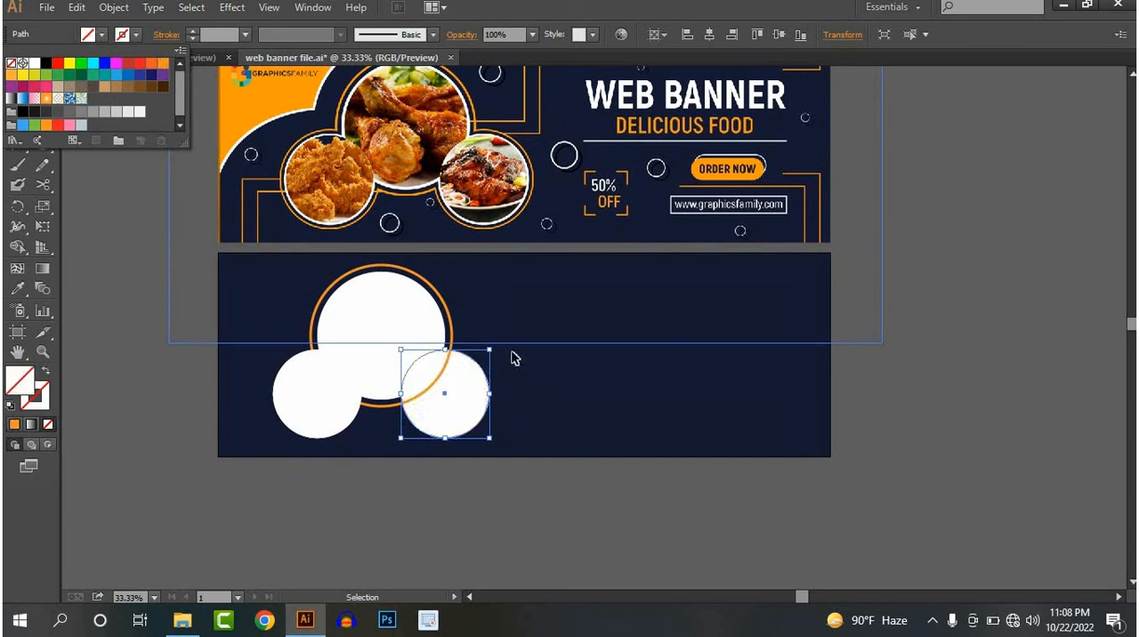
pyautogui.click(550, 400)
# Set the large orange ring's stroke weight to 7 pt
pyautogui.click(456, 339)
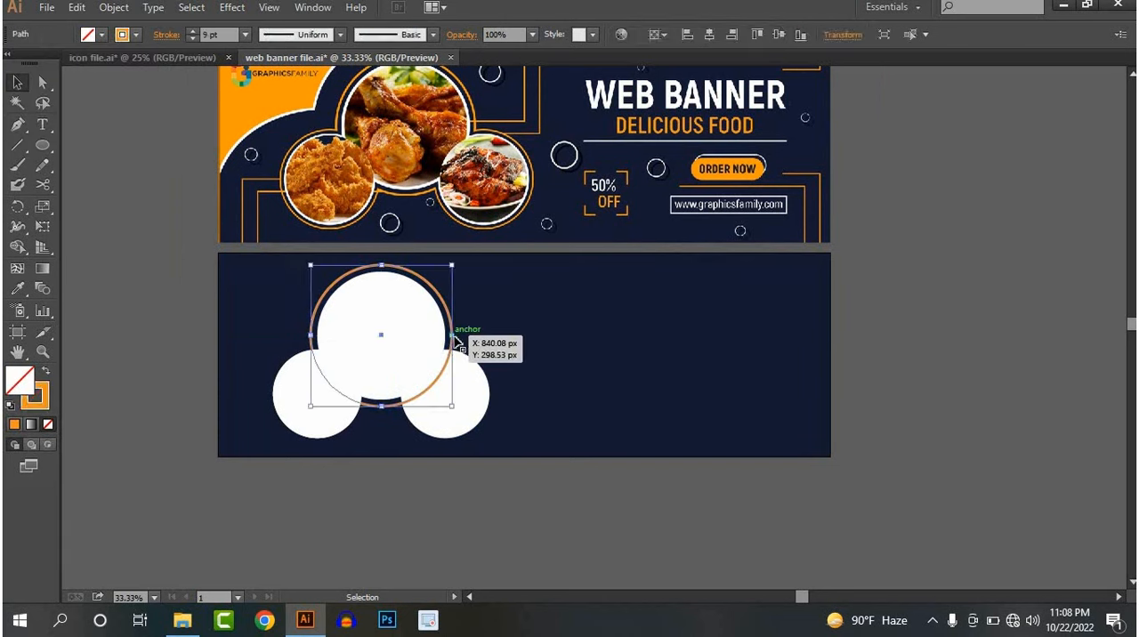
pyautogui.click(193, 40)
pyautogui.click(193, 40)
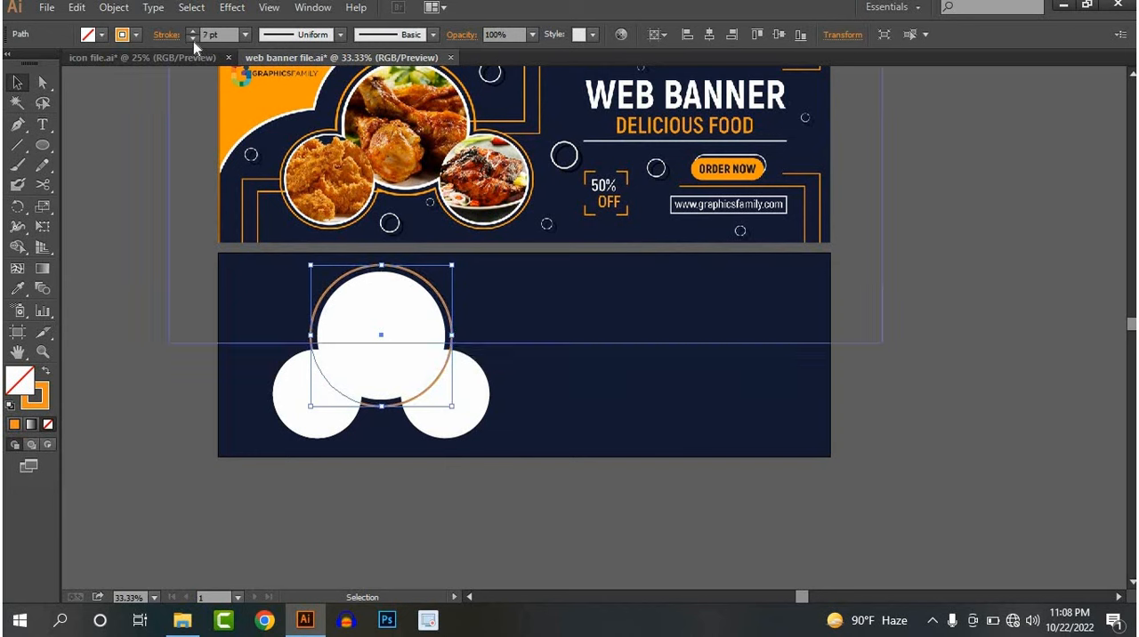
pyautogui.click(605, 388)
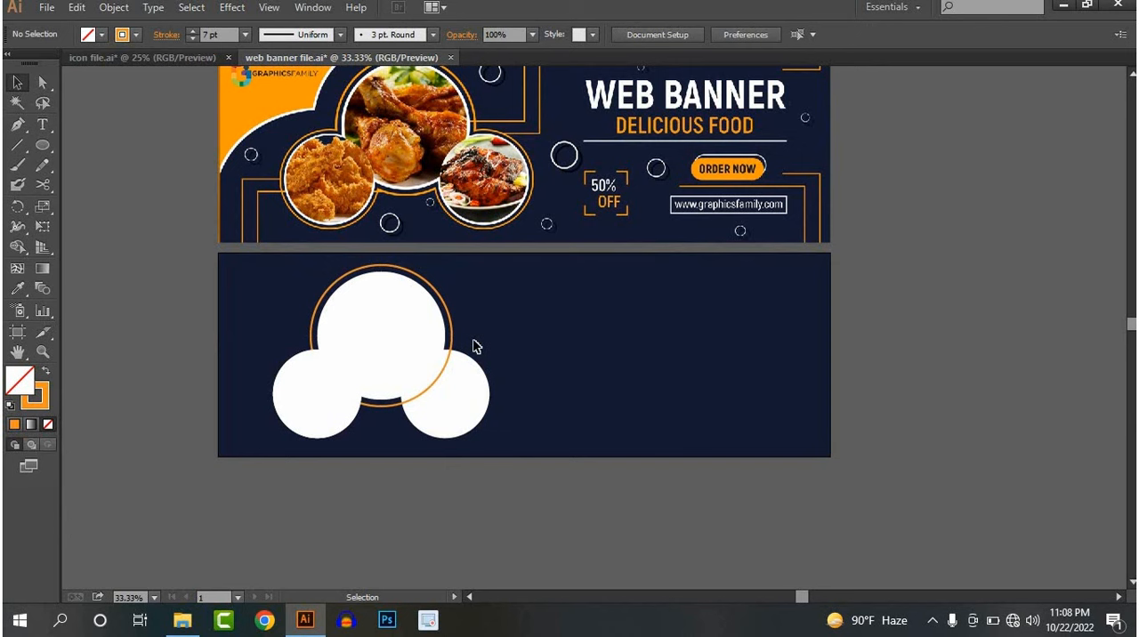
# Turn the lower-right white circle into an outline with no fill and a 7 pt orange stroke
pyautogui.click(463, 387)
pyautogui.click(88, 35)
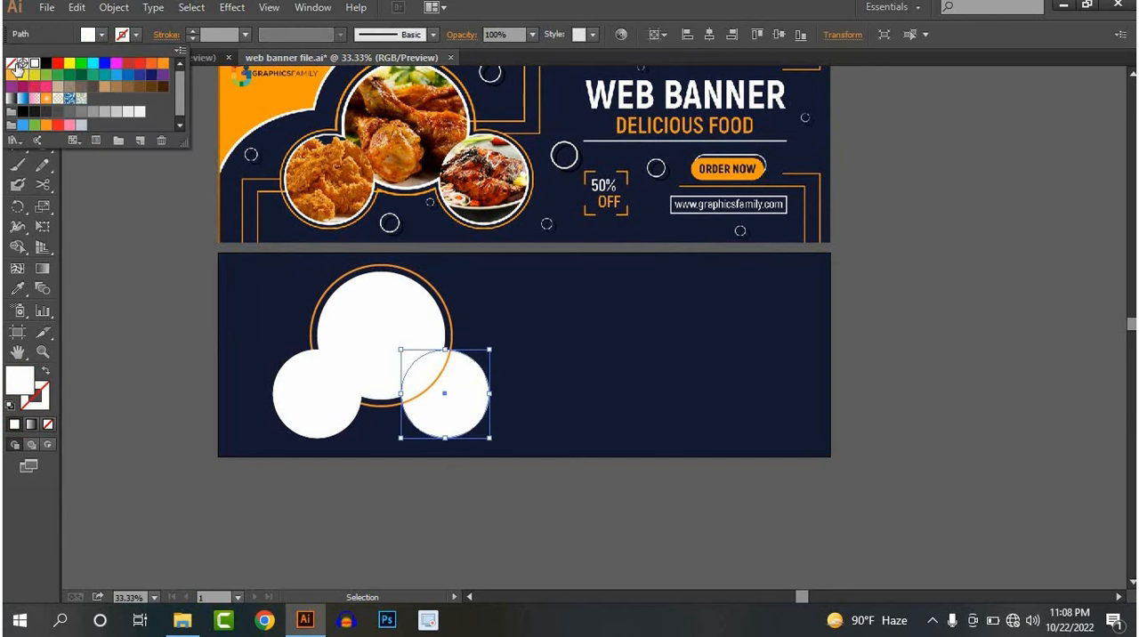
pyautogui.click(12, 63)
pyautogui.click(135, 35)
pyautogui.click(135, 35)
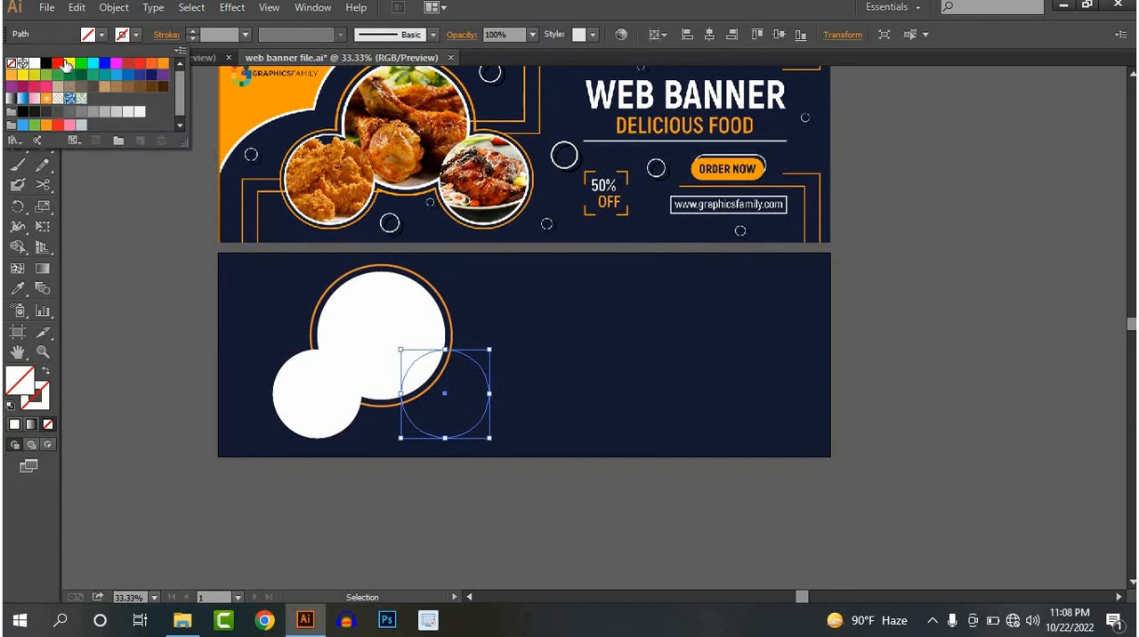
pyautogui.click(163, 64)
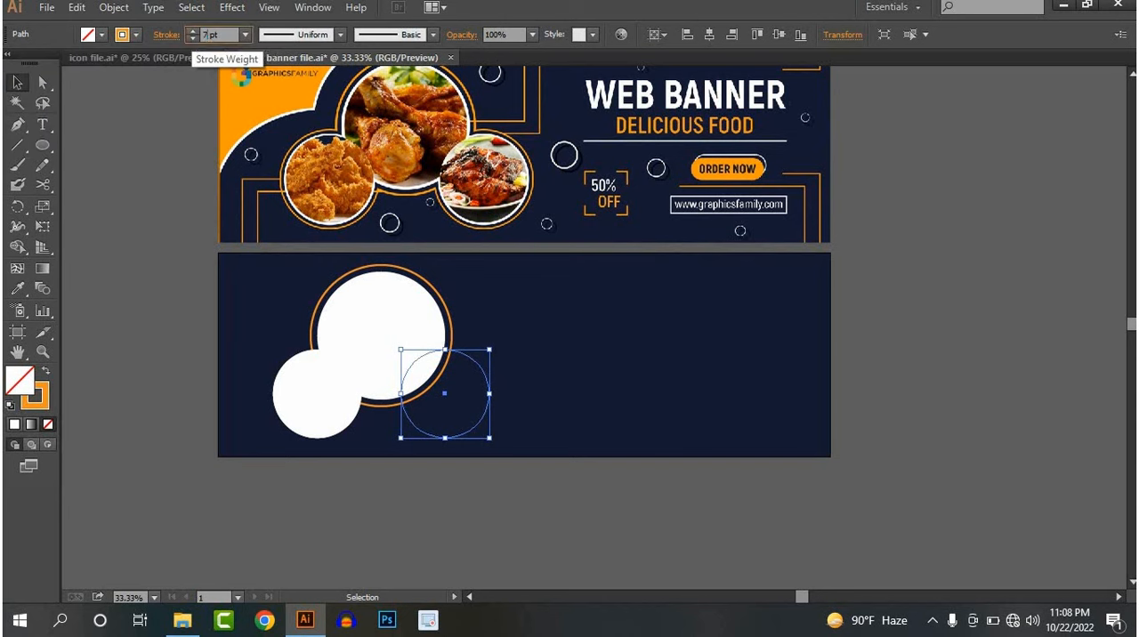
pyautogui.press('Return')
pyautogui.click(537, 431)
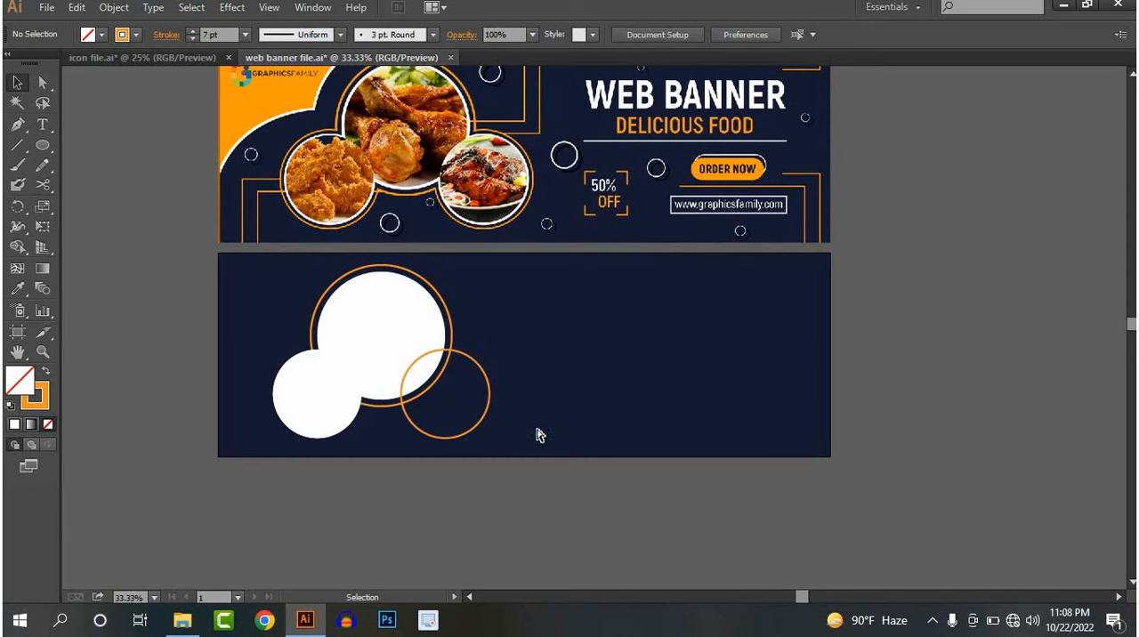
# Undo the fill and stroke changes on the lower-right circle
pyautogui.hotkey('ctrl', 'z')
pyautogui.hotkey('ctrl', 'z')
pyautogui.hotkey('ctrl', 'z')
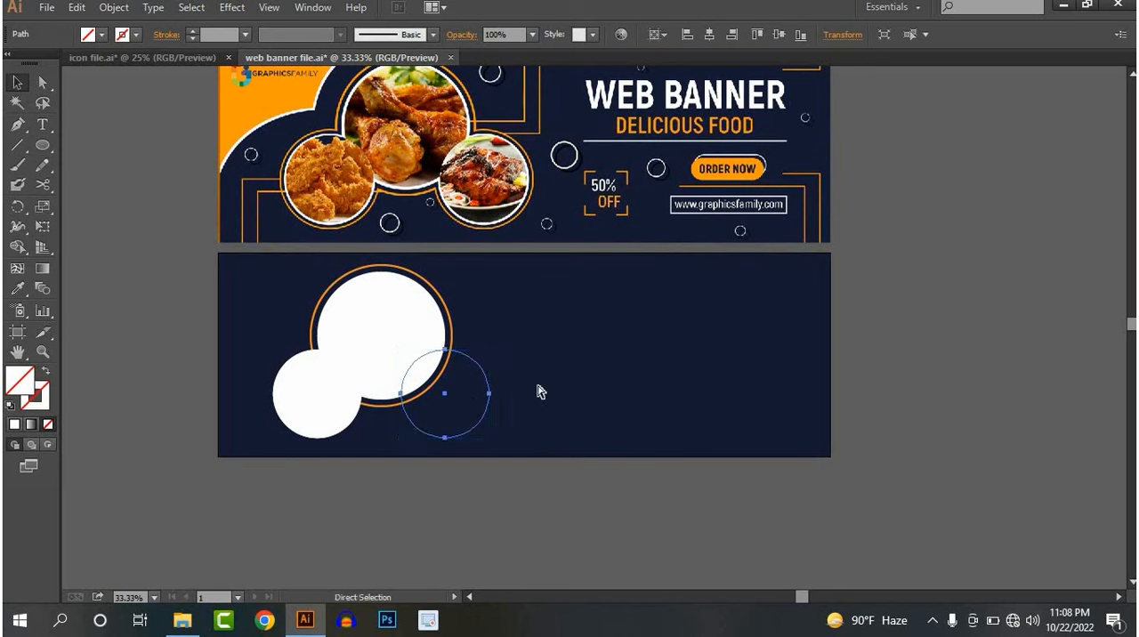
# Duplicate the lower-right white circle in place and give the front copy no fill and a 7 pt orange stroke
pyautogui.click(483, 416)
pyautogui.click(460, 413)
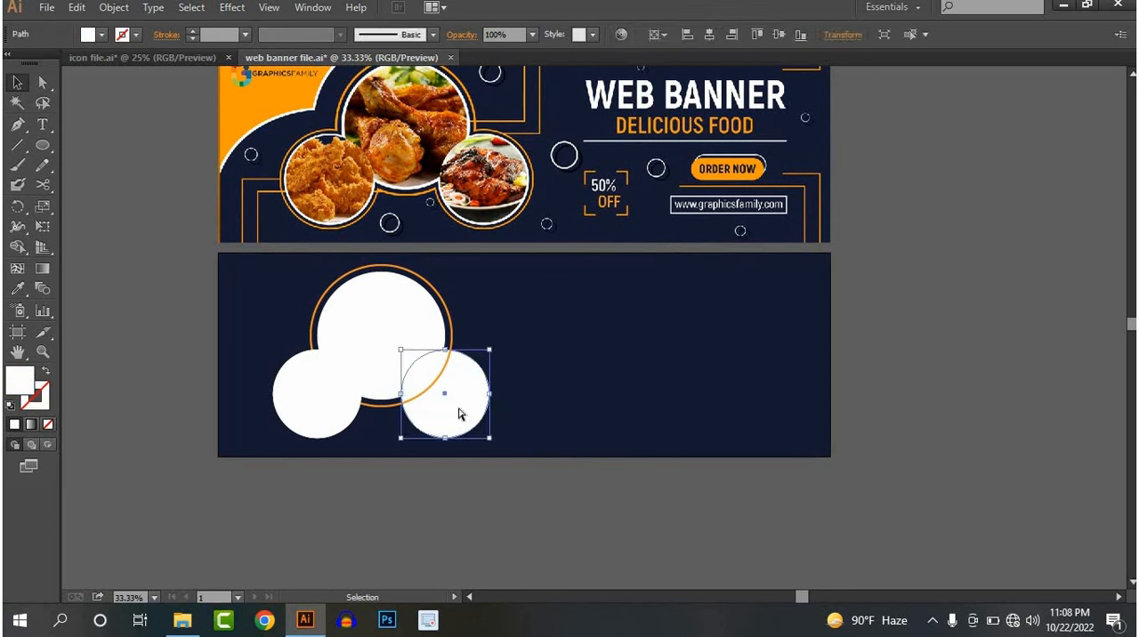
pyautogui.press('a')
pyautogui.press('v')
pyautogui.click(101, 34)
pyautogui.click(9, 63)
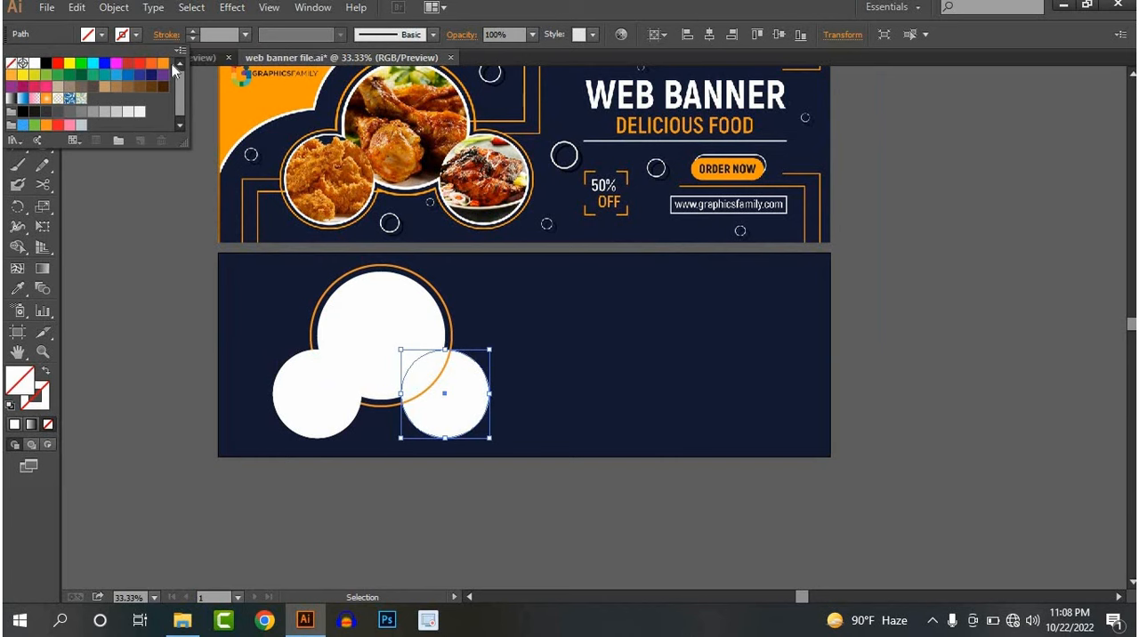
pyautogui.click(165, 64)
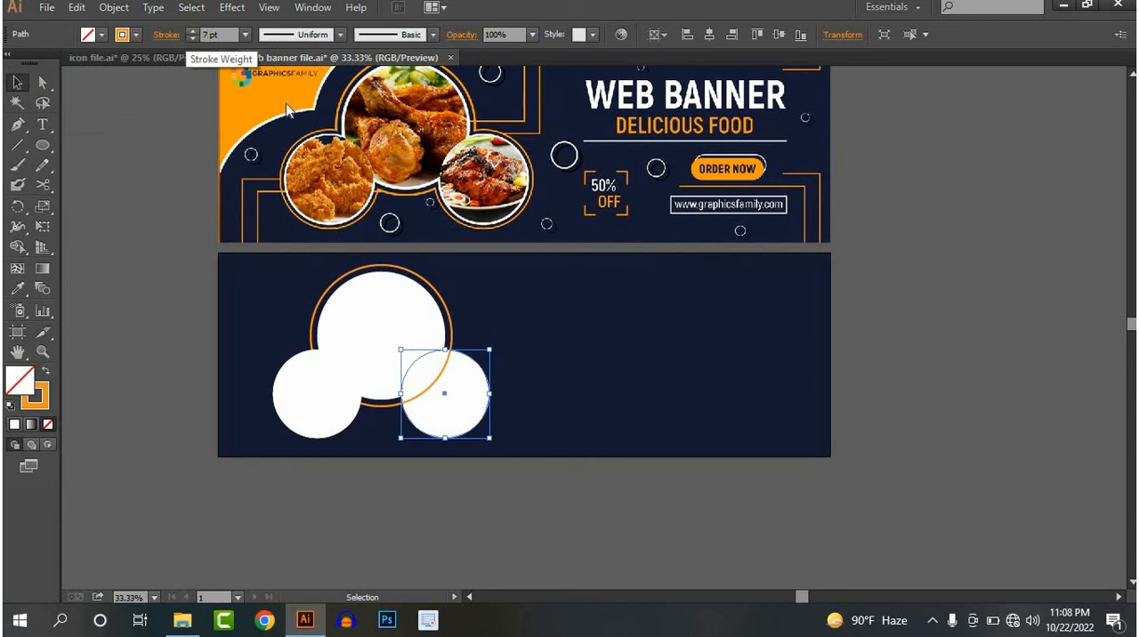
pyautogui.click(537, 396)
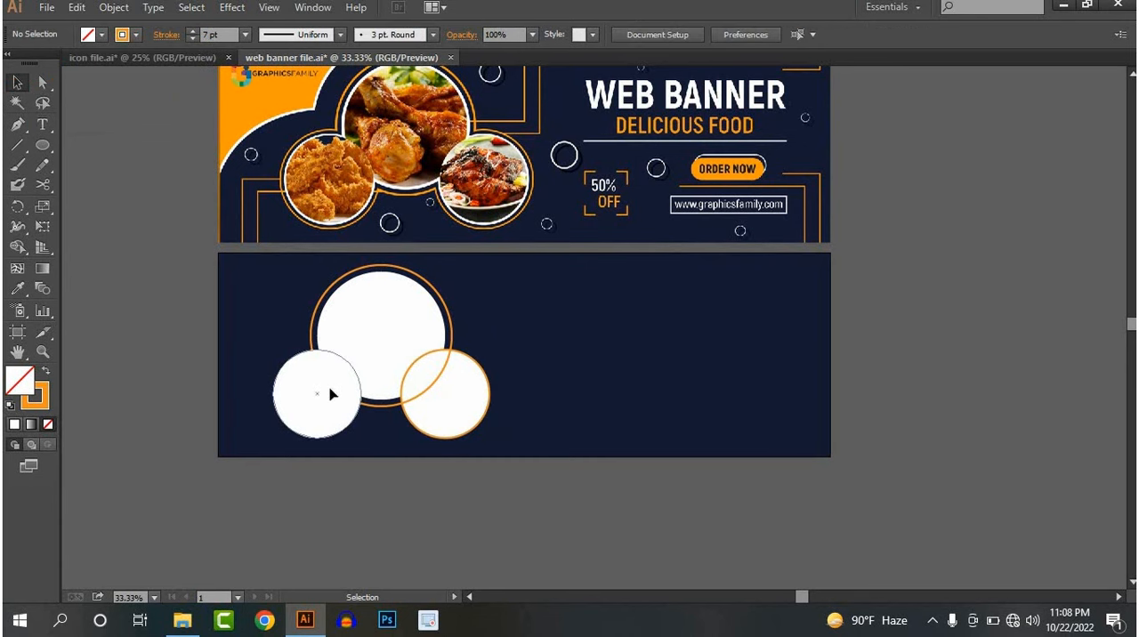
# Delete the front copy of the lower-left white circle and try to copy the lower-right ring onto that side
pyautogui.click(330, 394)
pyautogui.press('Delete')
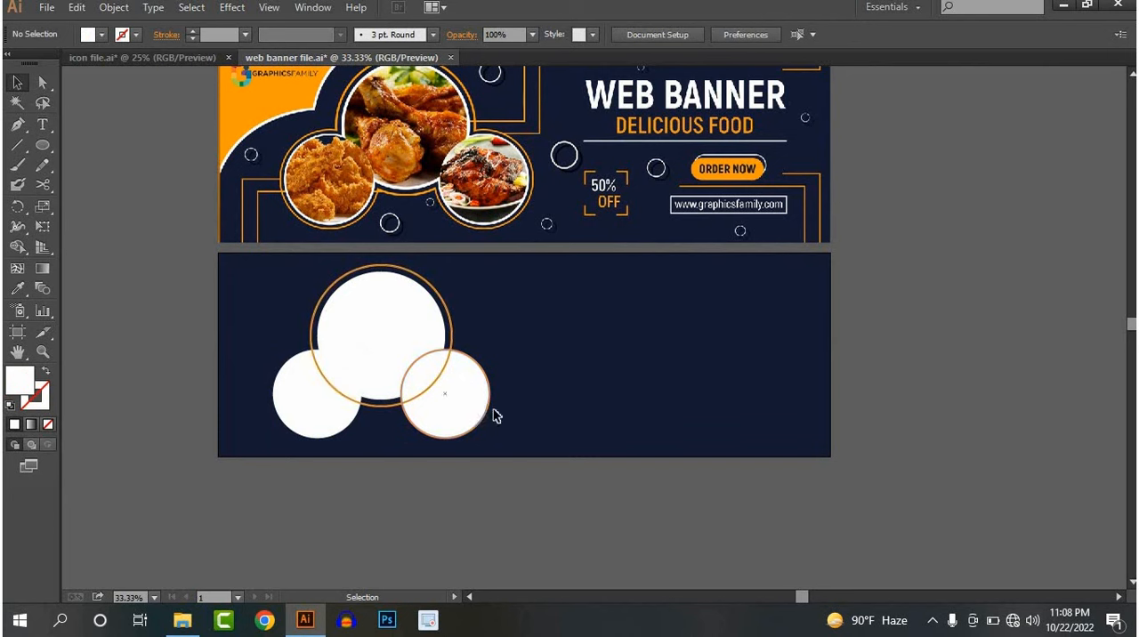
pyautogui.moveTo(488, 414); pyautogui.dragTo(366, 413)
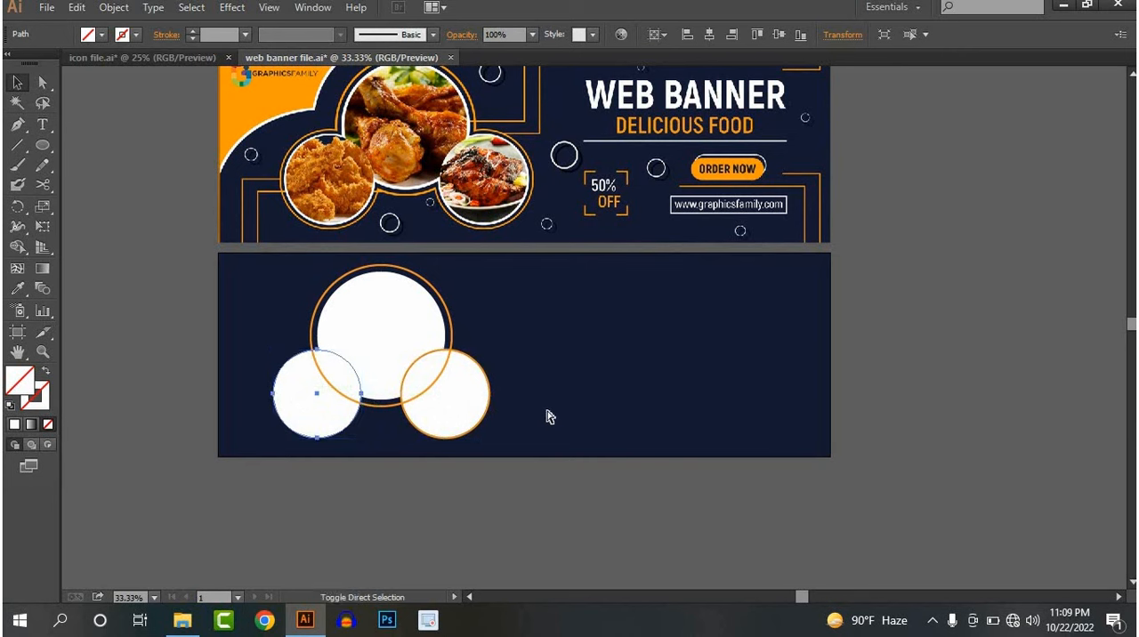
pyautogui.click(546, 410)
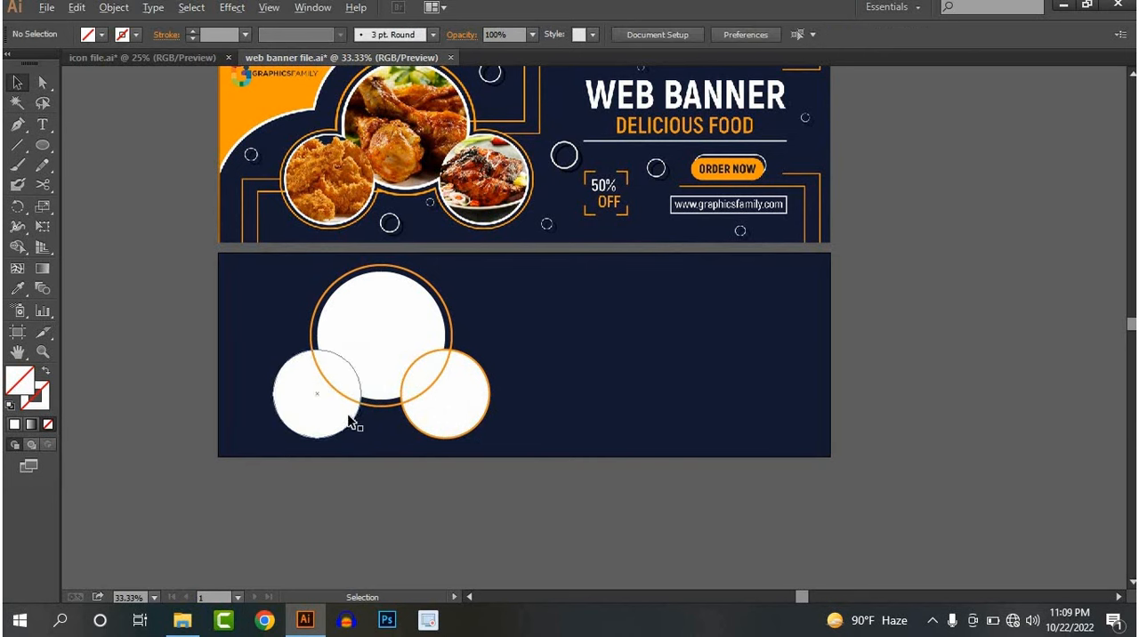
# Replace the remaining lower-left white circle with a copy of the lower-right circle and its orange ring
pyautogui.scroll(2, 348, 416)
pyautogui.click(323, 426)
pyautogui.press('Delete')
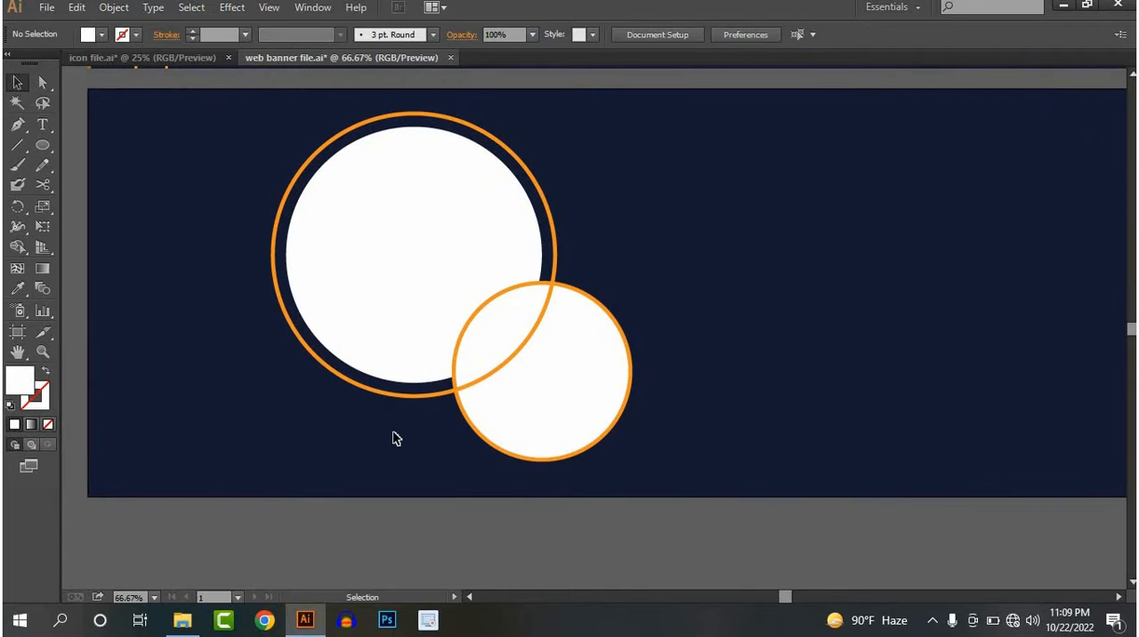
pyautogui.moveTo(664, 495); pyautogui.dragTo(320, 419)
pyautogui.click(723, 409)
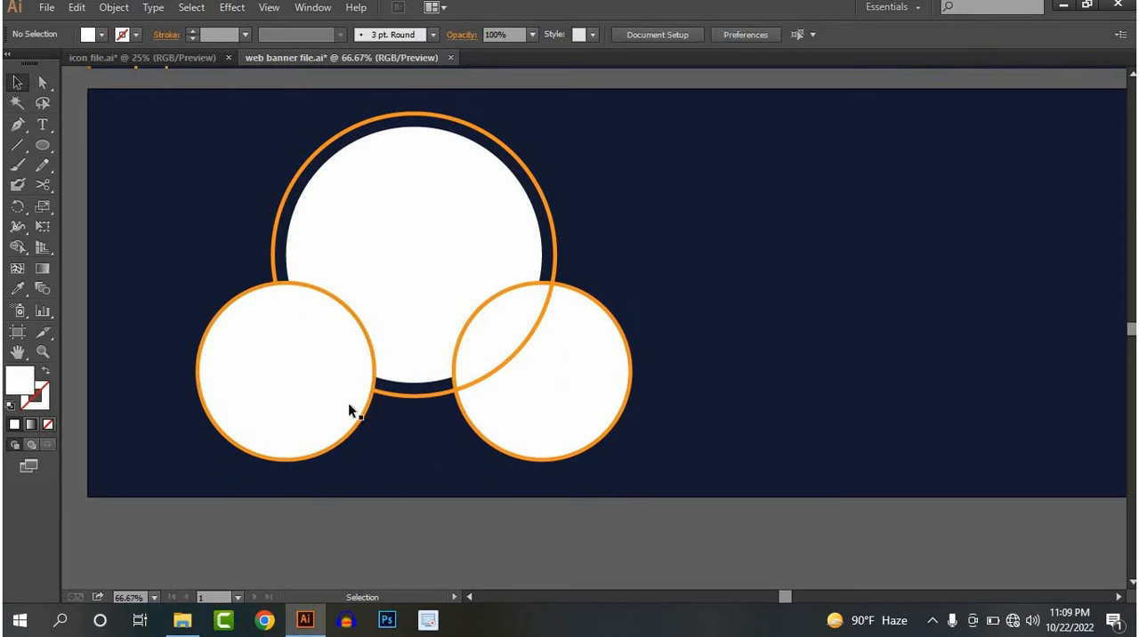
# Delete the unpainted circle stacked on the lower-right ring and enlarge the orange ring slightly about its centre
pyautogui.keyDown('shift'); pyautogui.click(623, 420); pyautogui.keyUp('shift')
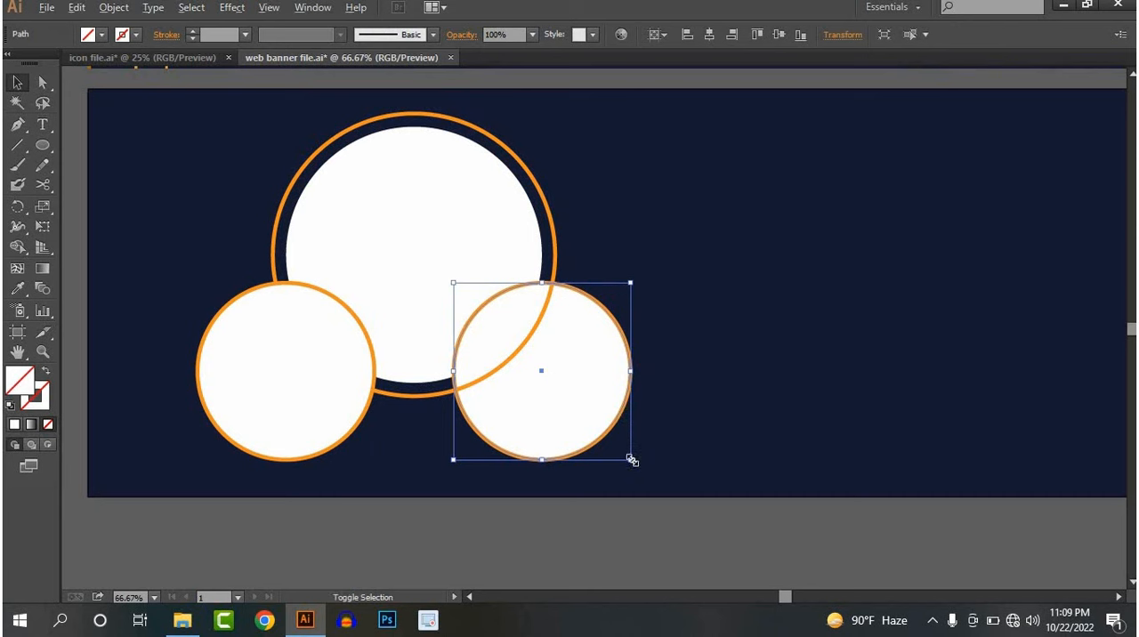
pyautogui.moveTo(630, 460); pyautogui.dragTo(645, 475)
pyautogui.click(735, 409)
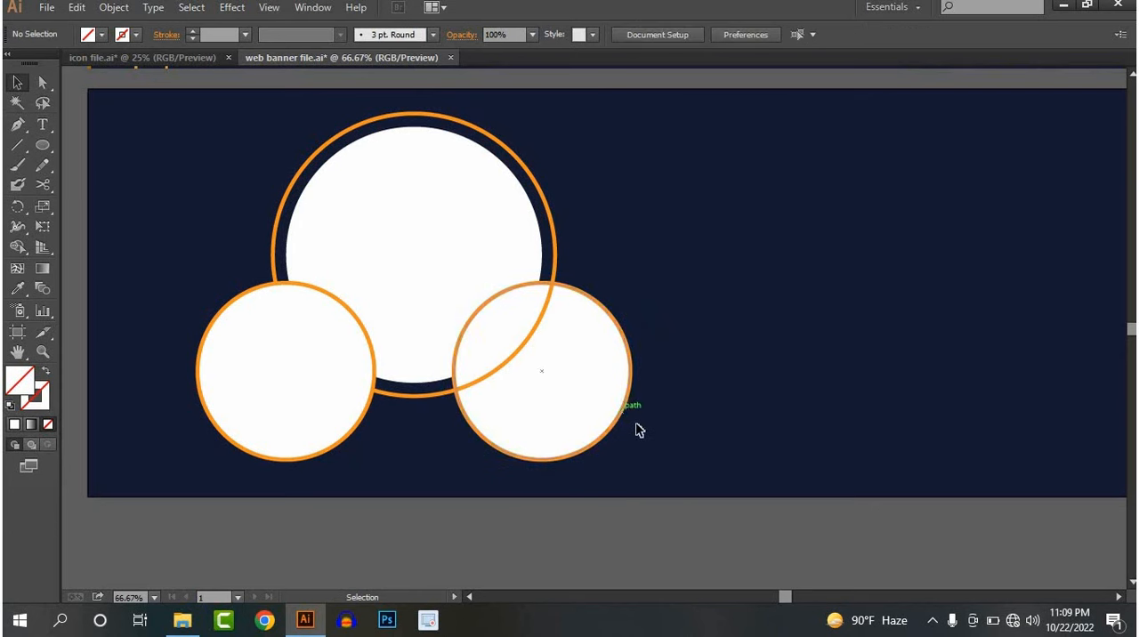
pyautogui.click(628, 427)
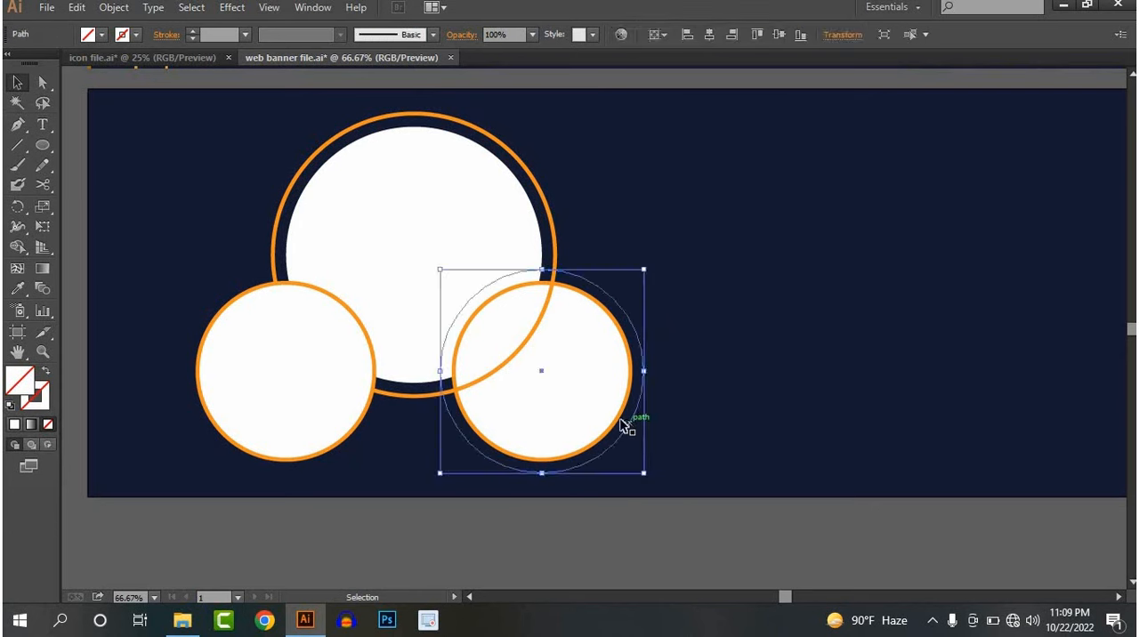
pyautogui.press('Delete')
pyautogui.click(610, 424)
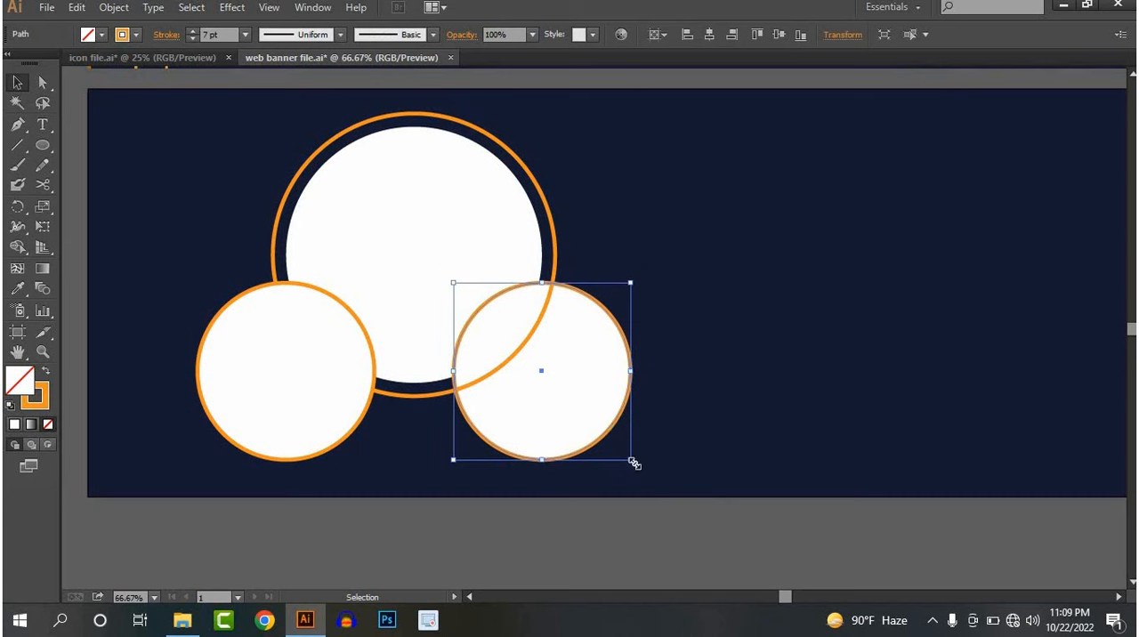
pyautogui.moveTo(638, 471); pyautogui.dragTo(649, 484)
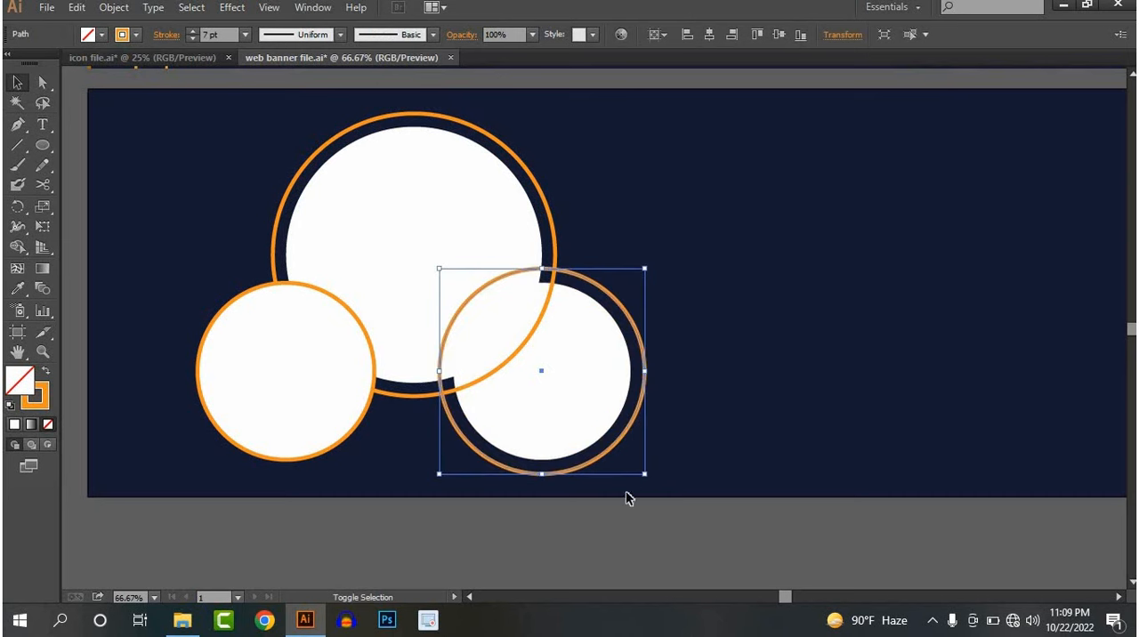
# Remove the unpainted circles stacked on the lower-left ring and enlarge its orange ring about the centre to match the lower-right one
pyautogui.click(351, 442)
pyautogui.moveTo(377, 462); pyautogui.dragTo(387, 472)
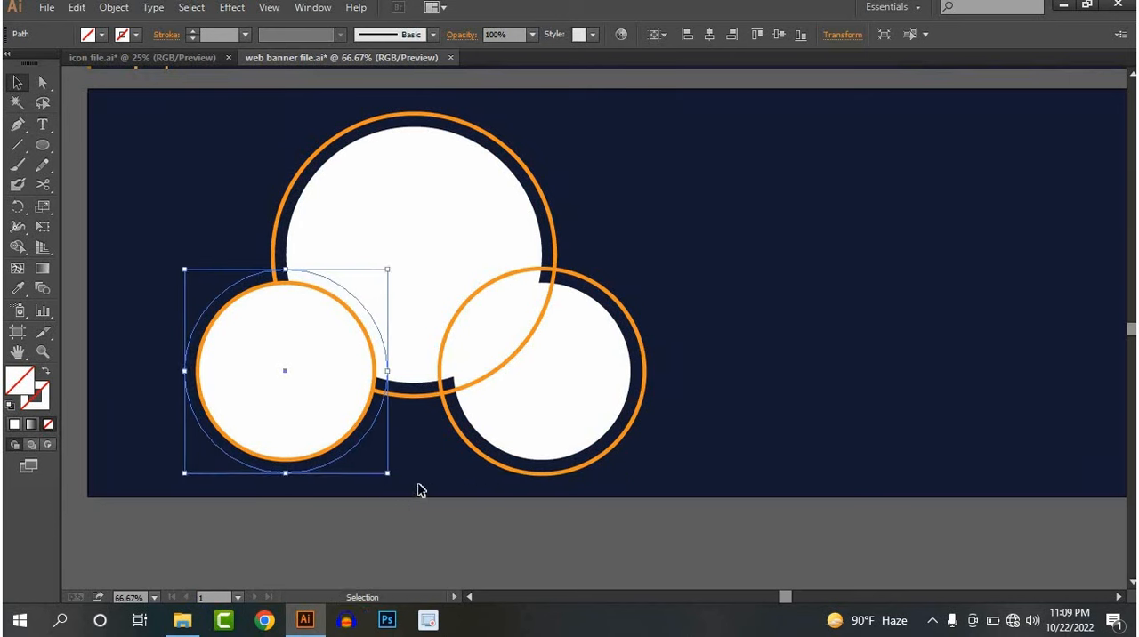
pyautogui.click(397, 473)
pyautogui.click(370, 447)
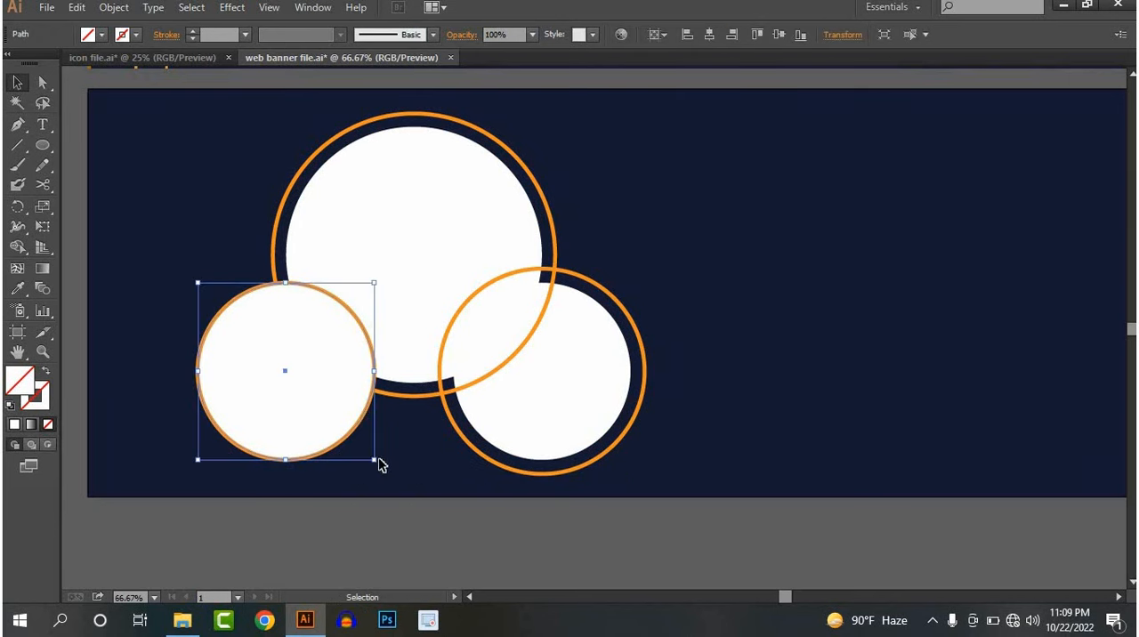
pyautogui.moveTo(377, 461); pyautogui.dragTo(392, 481)
pyautogui.click(397, 447)
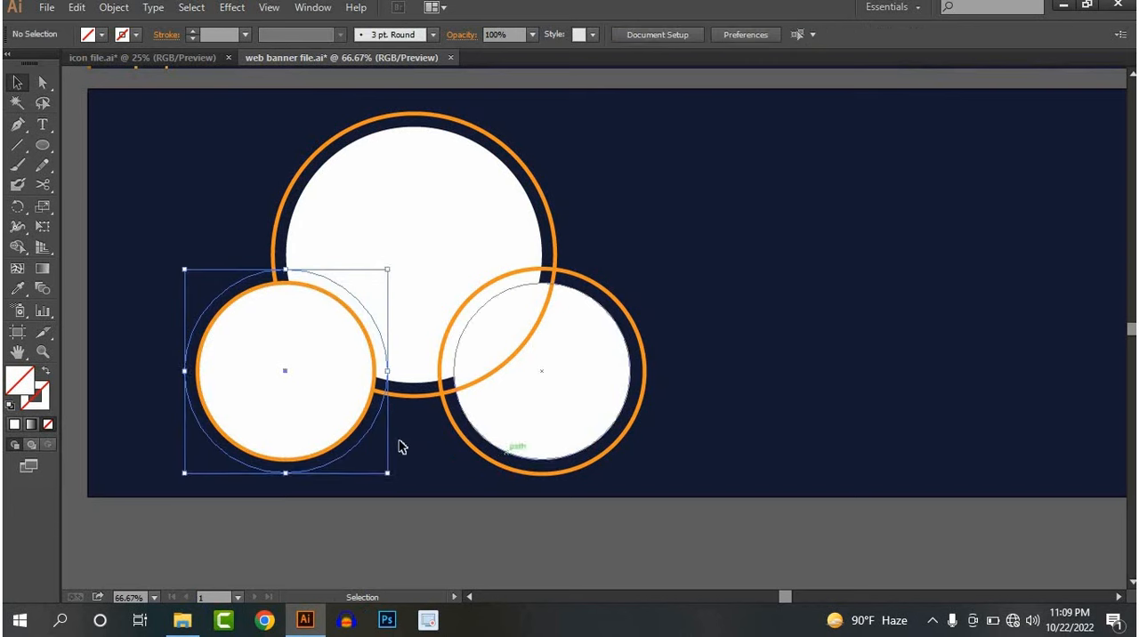
pyautogui.click(351, 436)
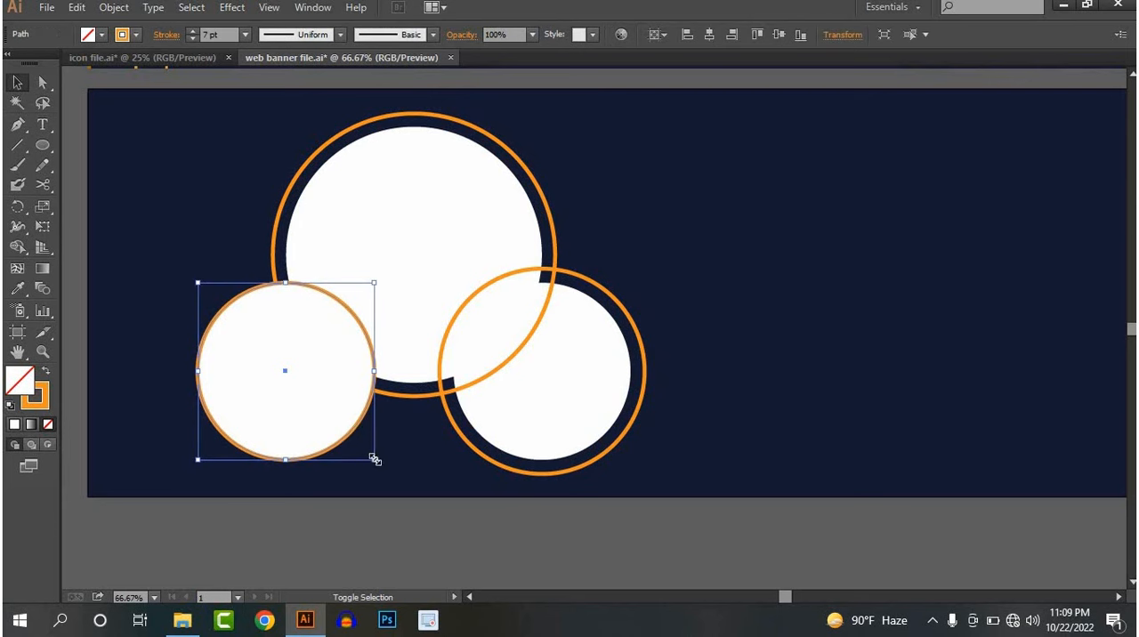
pyautogui.moveTo(386, 472); pyautogui.dragTo(389, 475)
pyautogui.click(753, 388)
# Expand the fill and stroke of the three orange rings on the lower artboard into filled shapes
pyautogui.scroll(-2, 753, 387)
pyautogui.moveTo(683, 356); pyautogui.dragTo(535, 334)
pyautogui.scroll(-1, 549, 405)
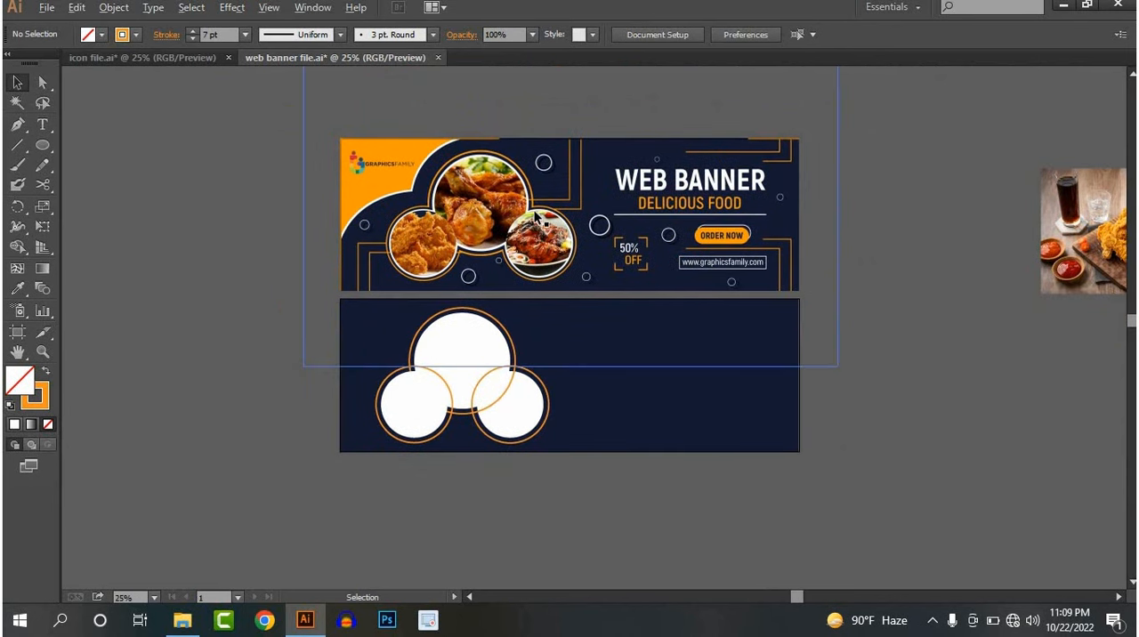
pyautogui.scroll(4, 535, 218)
pyautogui.scroll(-2, 543, 363)
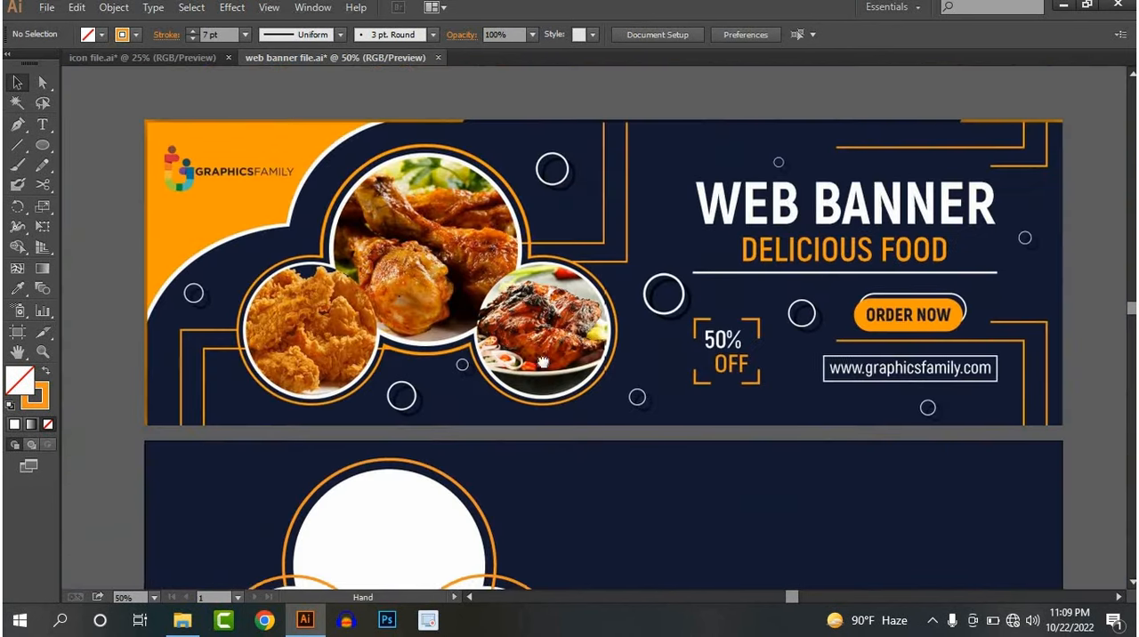
pyautogui.moveTo(543, 362); pyautogui.dragTo(566, 172)
pyautogui.scroll(2, 515, 387)
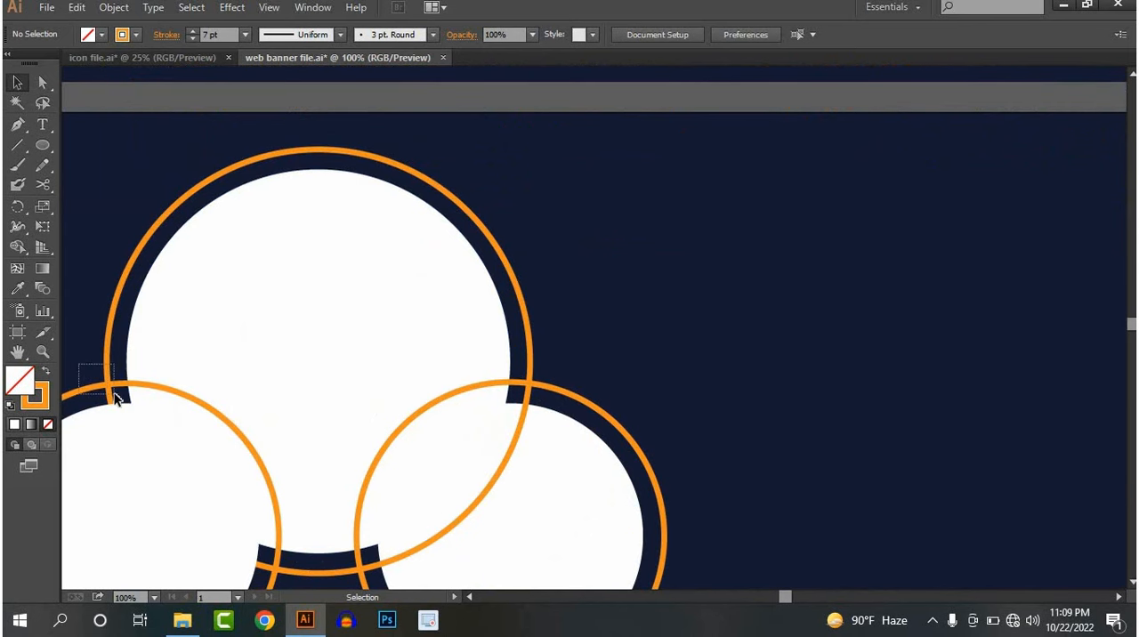
pyautogui.moveTo(116, 398); pyautogui.dragTo(120, 397)
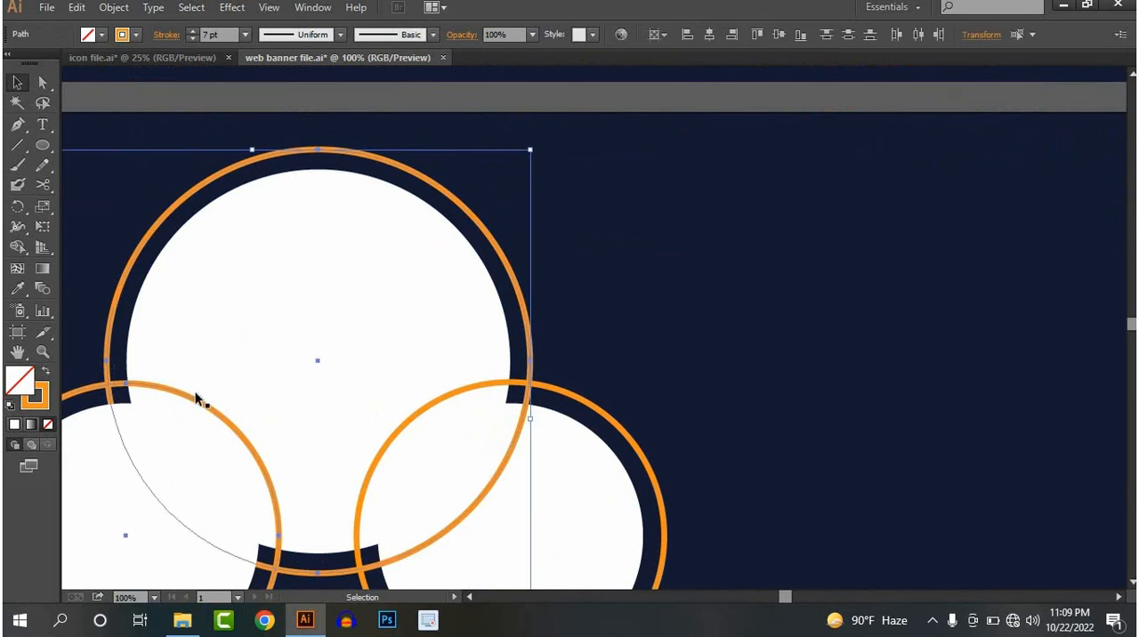
pyautogui.keyDown('shift'); pyautogui.click(574, 397); pyautogui.keyUp('shift')
pyautogui.click(114, 7)
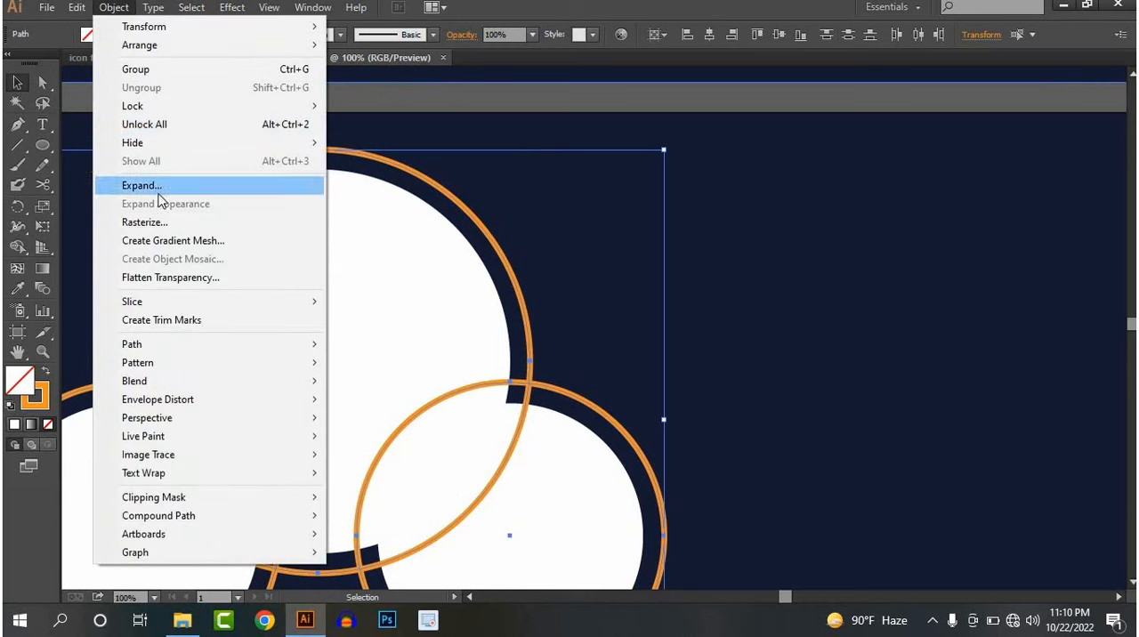
pyautogui.click(159, 192)
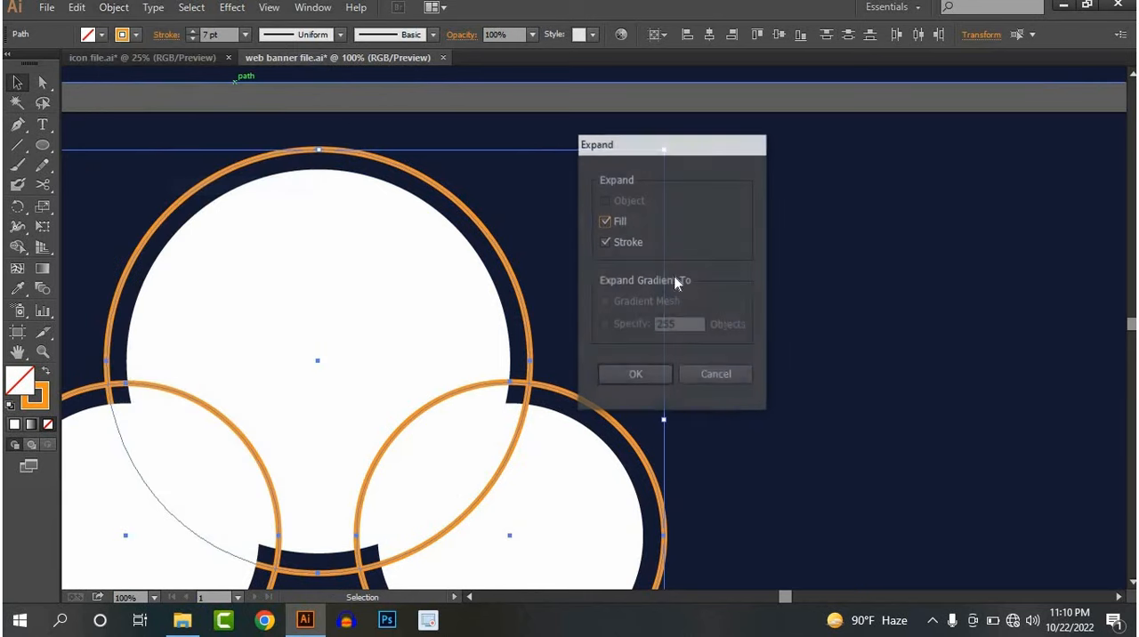
pyautogui.click(634, 376)
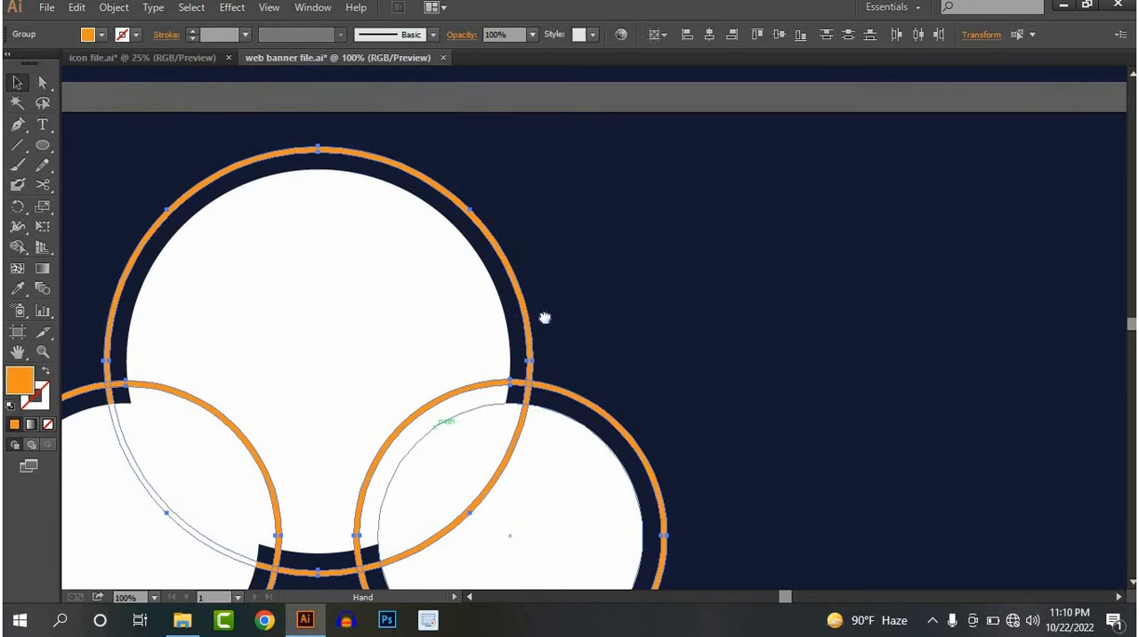
# Remove the orange ring arcs that cross inside the three overlapping circles with the Shape Builder, leaving only the outer contour
pyautogui.moveTo(434, 426); pyautogui.dragTo(582, 293)
pyautogui.scroll(2, 472, 406)
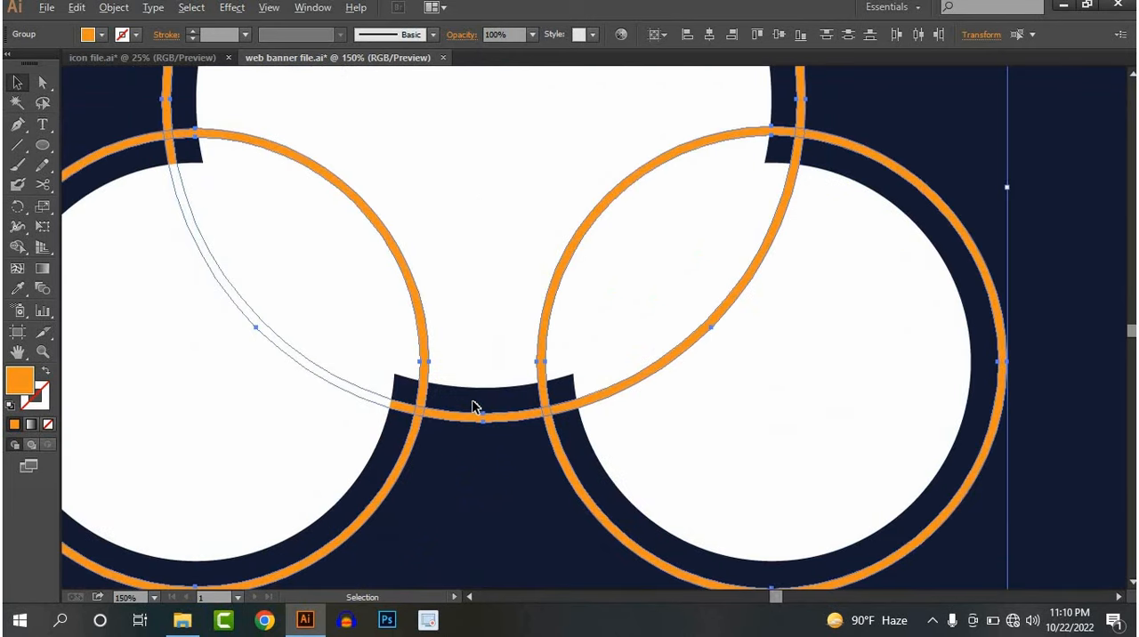
pyautogui.click(19, 249)
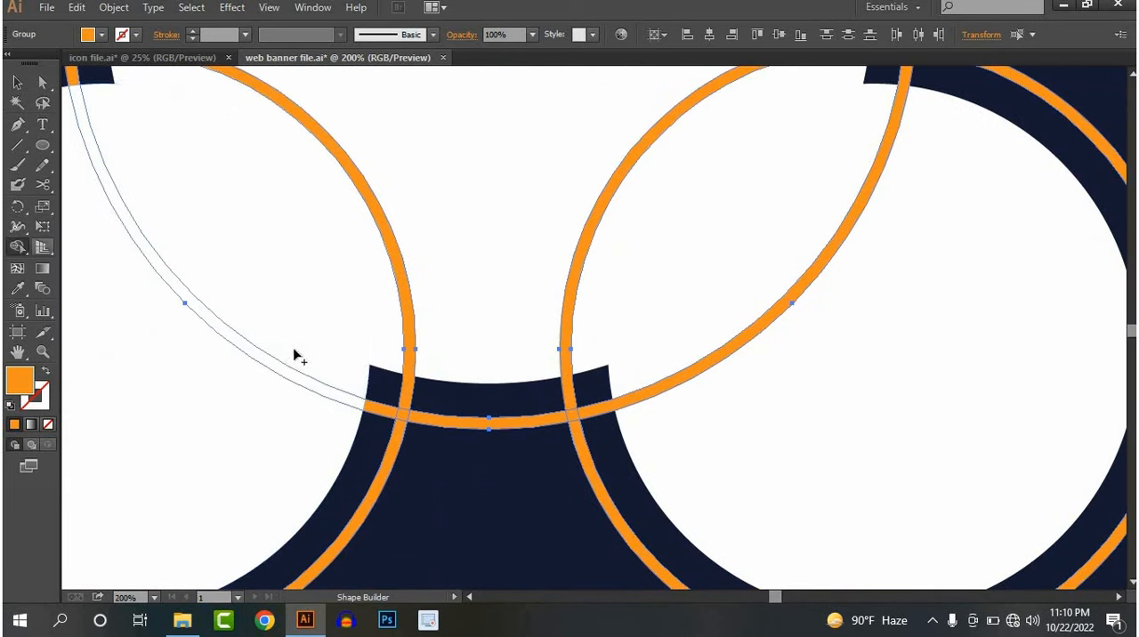
pyautogui.keyDown('alt'); pyautogui.click(374, 409); pyautogui.keyUp('alt')
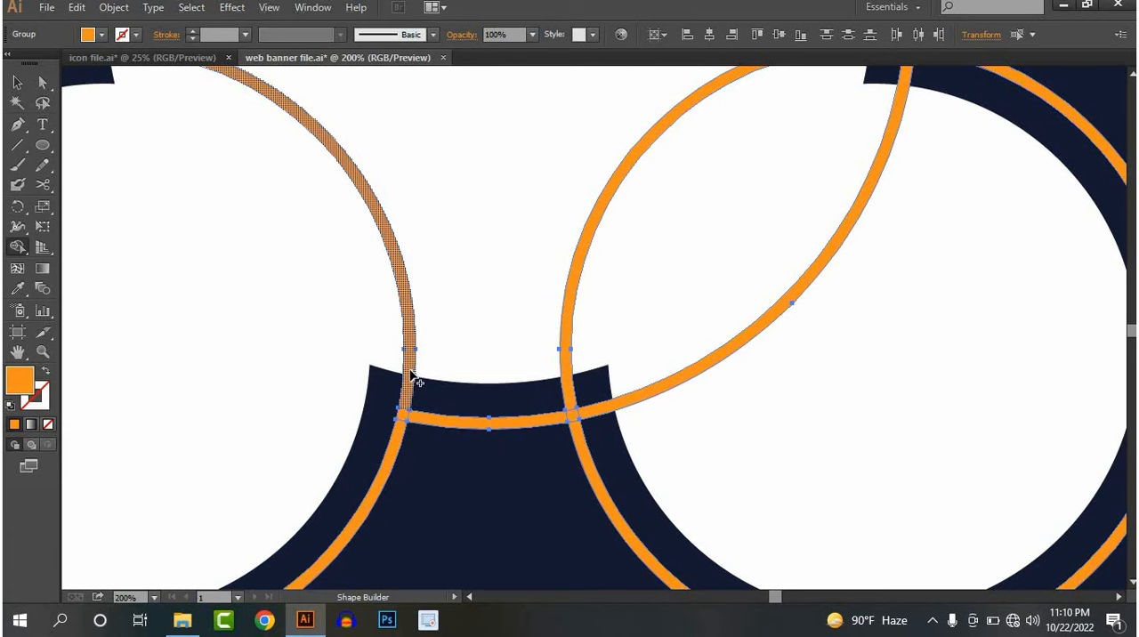
pyautogui.keyDown('alt'); pyautogui.click(412, 375); pyautogui.keyUp('alt')
pyautogui.keyDown('alt'); pyautogui.click(572, 382); pyautogui.keyUp('alt')
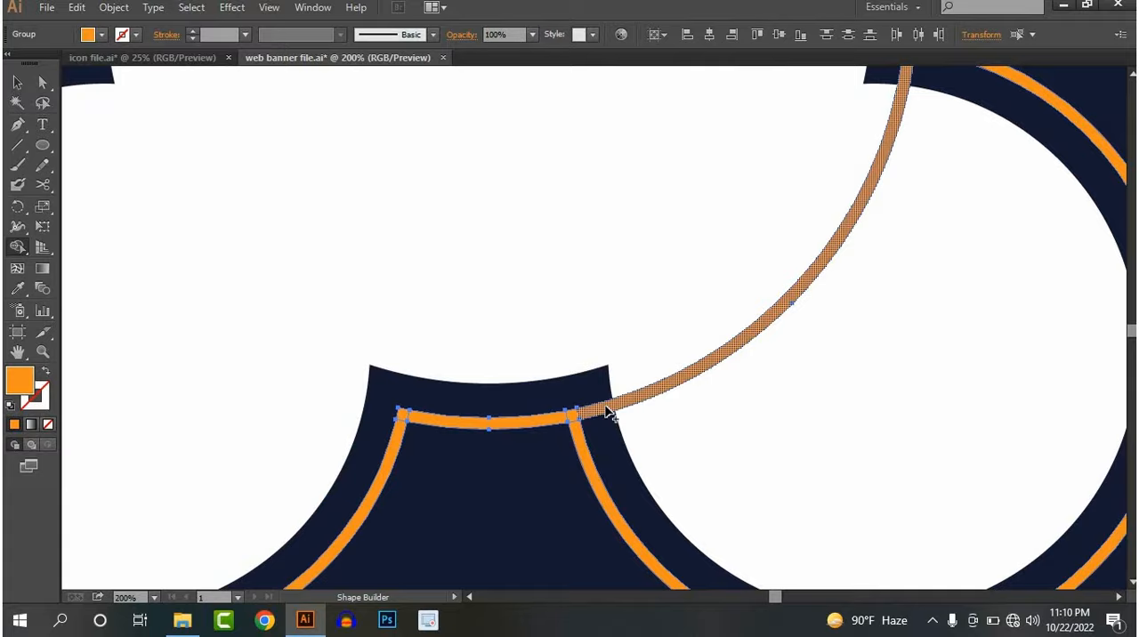
pyautogui.keyDown('alt'); pyautogui.click(608, 412); pyautogui.keyUp('alt')
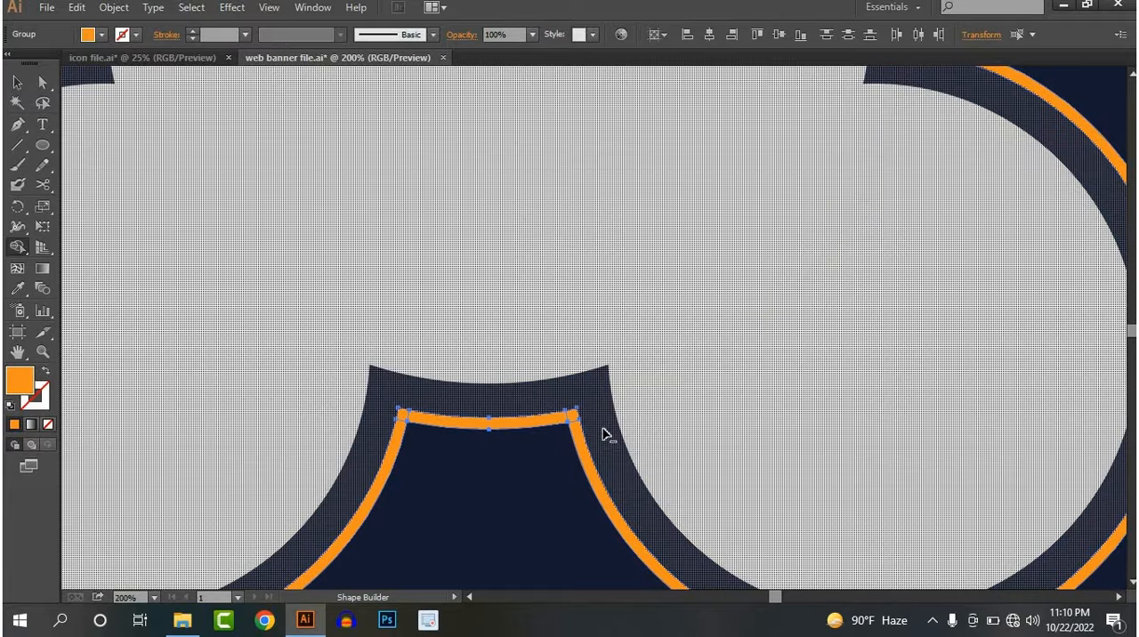
# Merge the short bridge between the two lower rings and its corner pieces with both ring arcs using the Shape Builder
pyautogui.keyDown('alt'); pyautogui.scroll(-2, 603, 432); pyautogui.keyUp('alt')
pyautogui.keyDown('alt'); pyautogui.scroll(3, 552, 461); pyautogui.keyUp('alt')
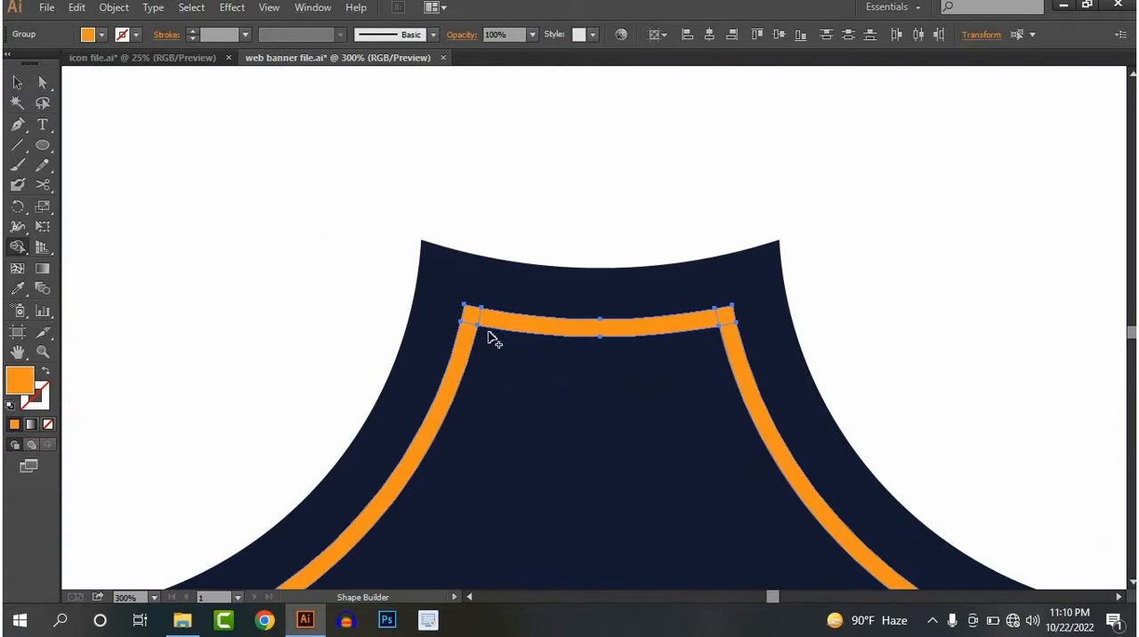
pyautogui.keyDown('alt'); pyautogui.scroll(2, 488, 313); pyautogui.keyUp('alt')
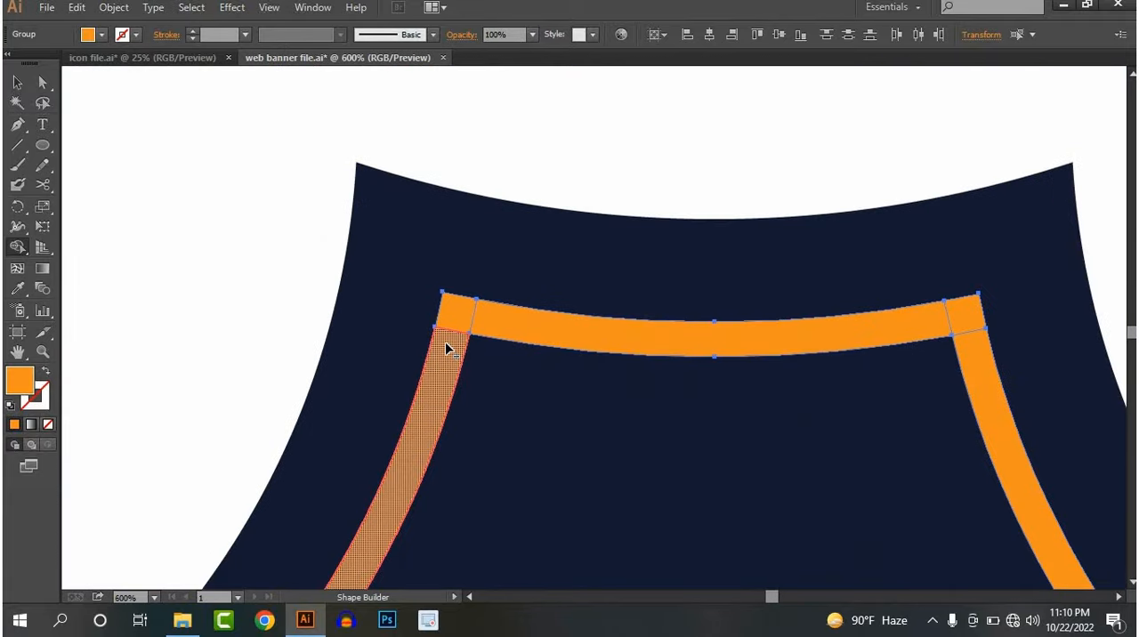
pyautogui.moveTo(445, 342); pyautogui.dragTo(477, 316)
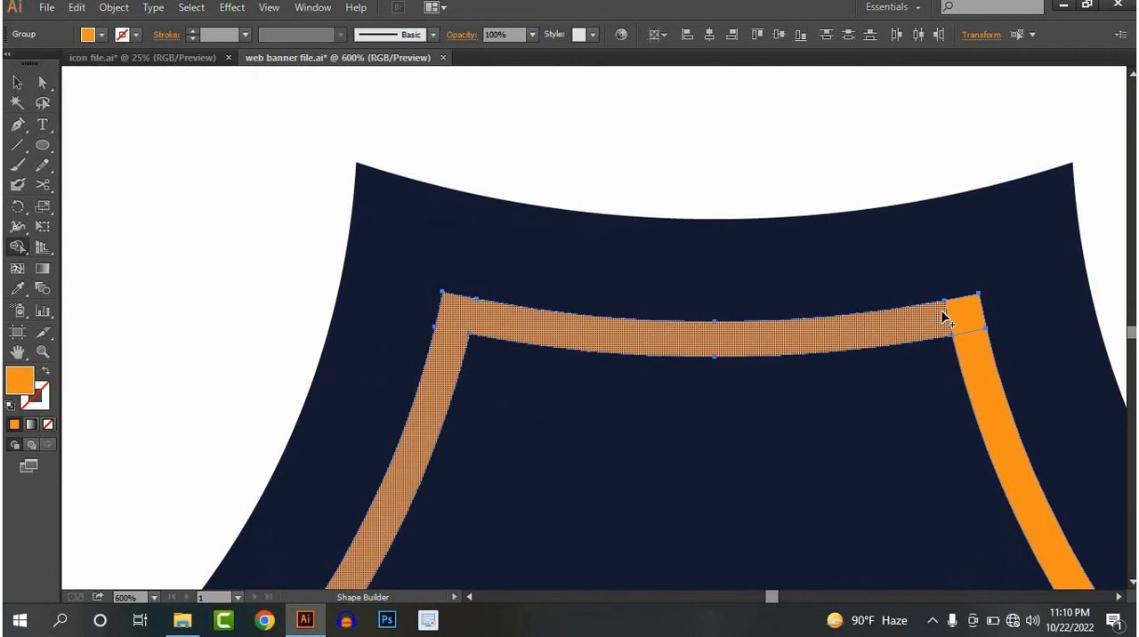
pyautogui.moveTo(943, 315); pyautogui.dragTo(961, 337)
# Merge the junction piece where the large ring meets the lower-right ring into one continuous orange outline
pyautogui.scroll(-2, 961, 338)
pyautogui.scroll(5, 979, 249)
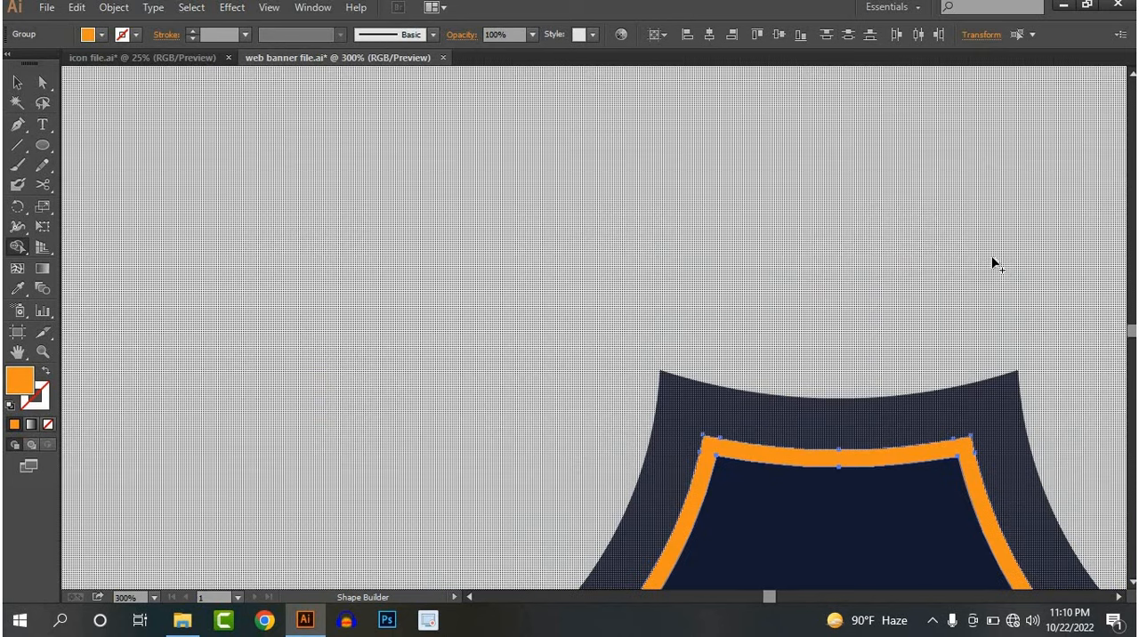
pyautogui.scroll(-4, 983, 262)
pyautogui.moveTo(1066, 211); pyautogui.dragTo(681, 261)
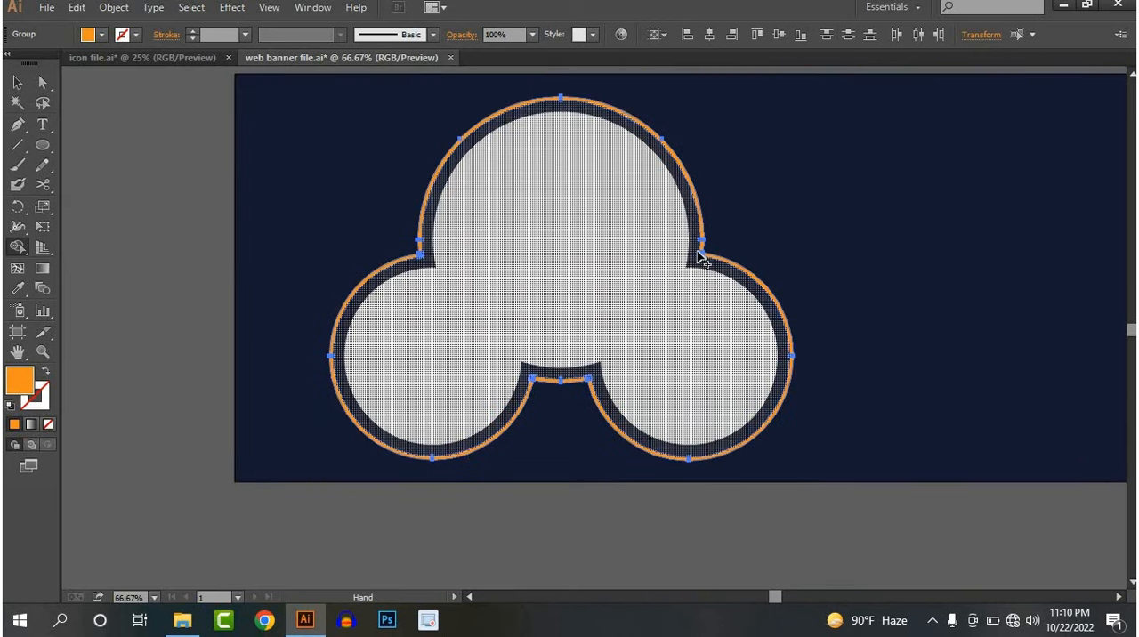
pyautogui.scroll(8, 699, 256)
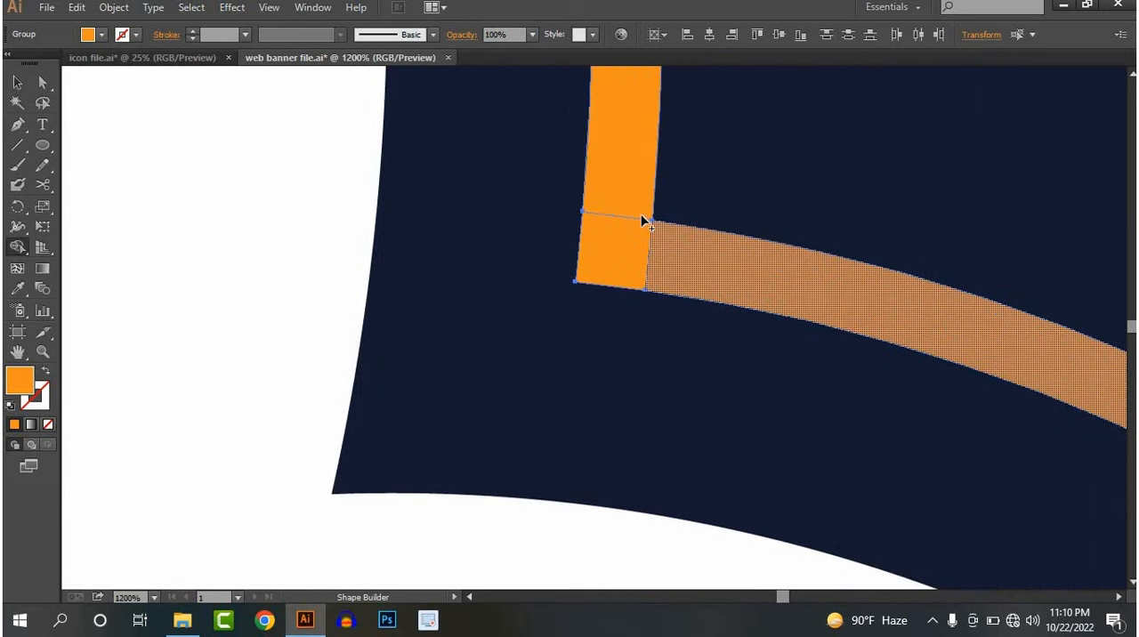
pyautogui.moveTo(620, 214); pyautogui.dragTo(651, 259)
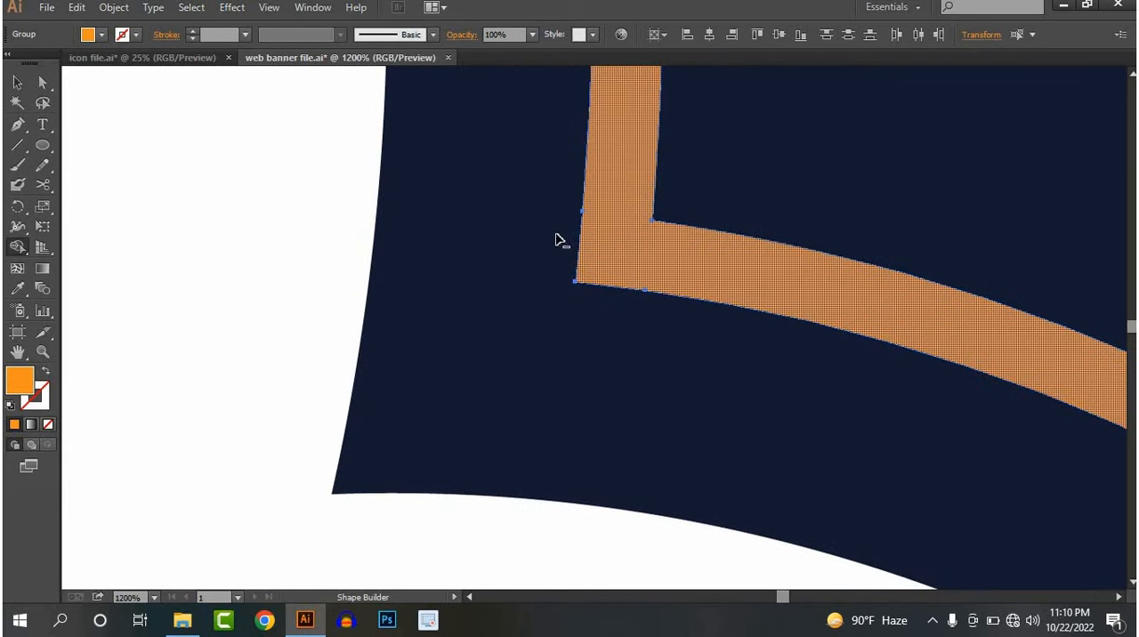
# Merge the junction piece where the large ring meets the lower-left ring into the orange outline
pyautogui.scroll(-5, 483, 210)
pyautogui.moveTo(378, 206); pyautogui.dragTo(771, 478)
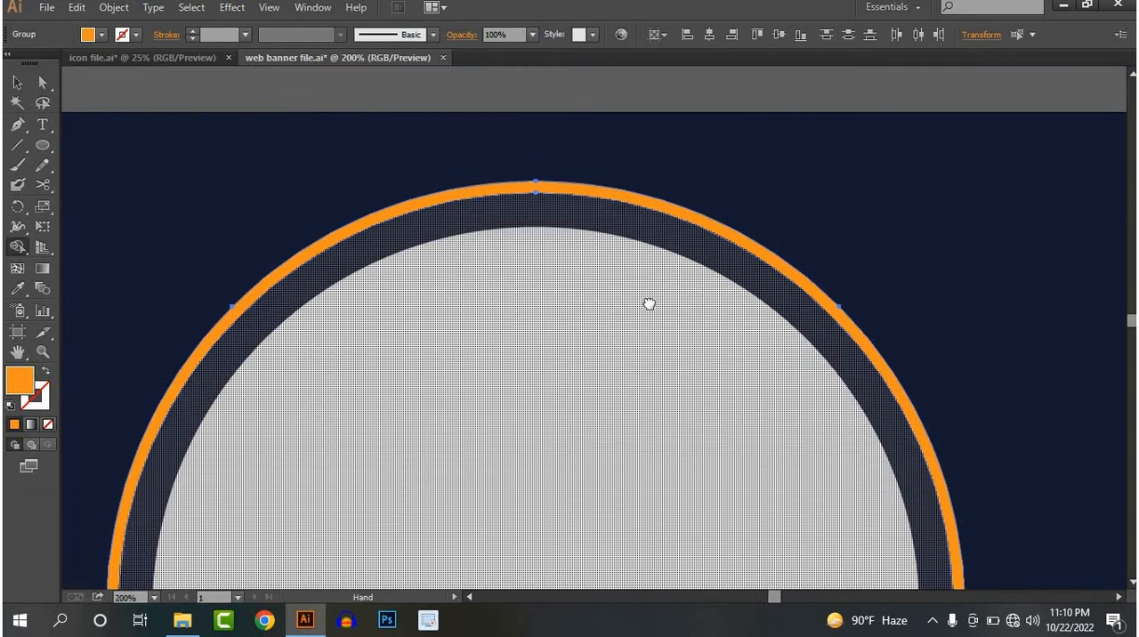
pyautogui.moveTo(649, 304); pyautogui.dragTo(776, 227)
pyautogui.scroll(4, 679, 241)
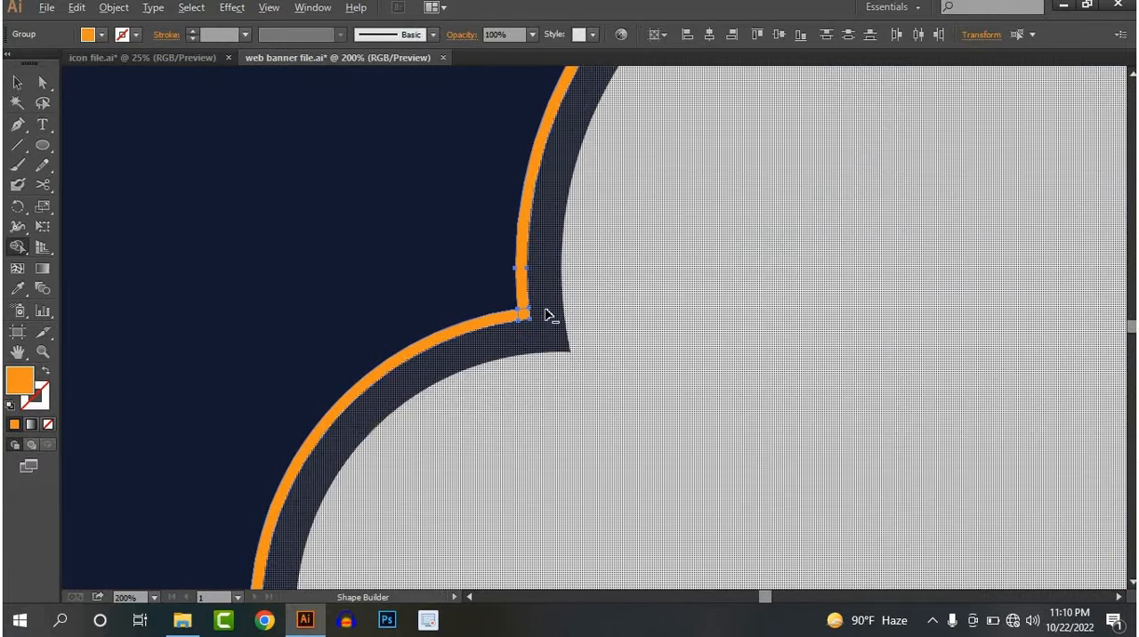
pyautogui.scroll(2, 469, 332)
pyautogui.moveTo(348, 348); pyautogui.dragTo(409, 299)
# Check the lower junctions of the merged orange outline and deselect it
pyautogui.scroll(-7, 408, 352)
pyautogui.moveTo(408, 482); pyautogui.dragTo(449, 296)
pyautogui.scroll(1, 623, 351)
pyautogui.scroll(6, 541, 406)
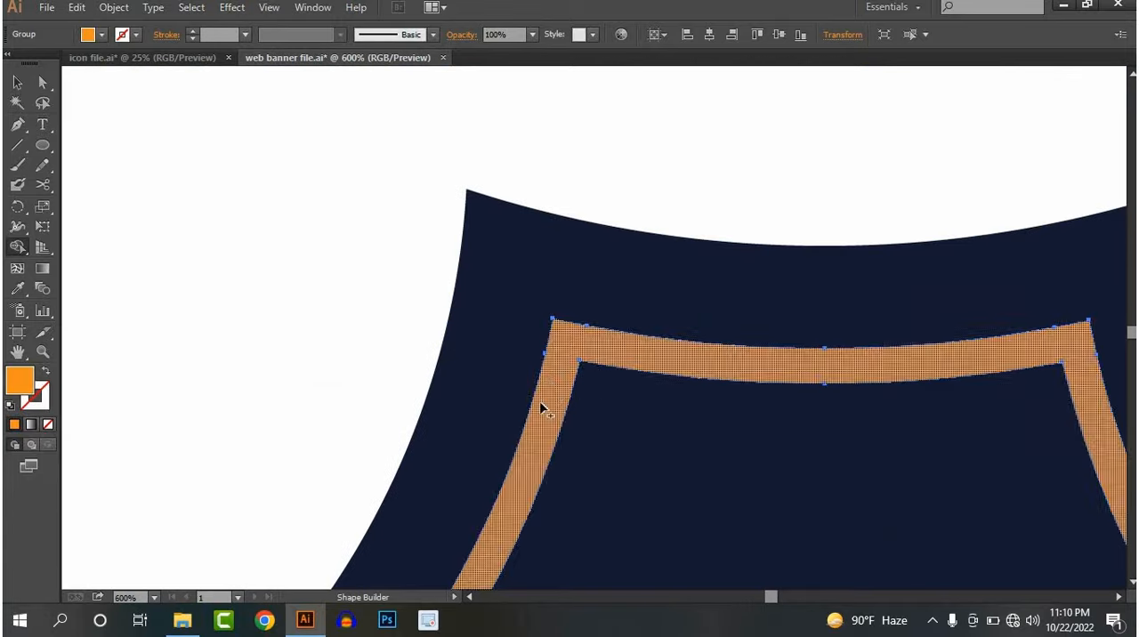
pyautogui.scroll(-8, 725, 383)
pyautogui.moveTo(805, 358); pyautogui.dragTo(722, 372)
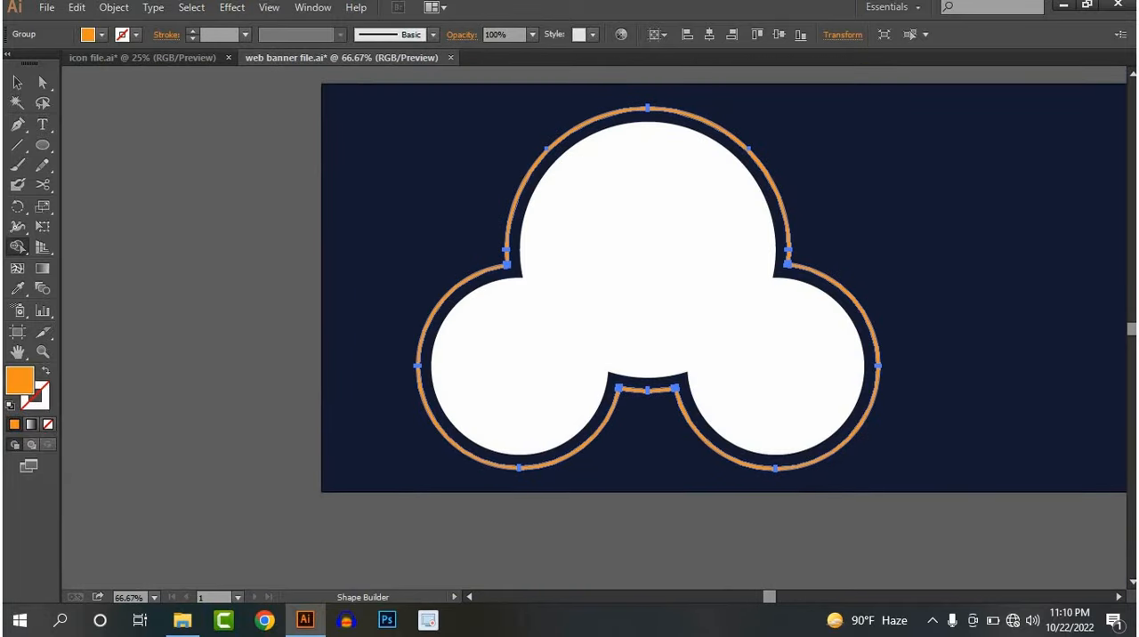
pyautogui.click(12, 82)
pyautogui.click(178, 181)
# Duplicate the large white circle in place, shrink the copy slightly about its centre and fill it with cyan
pyautogui.scroll(-2, 615, 330)
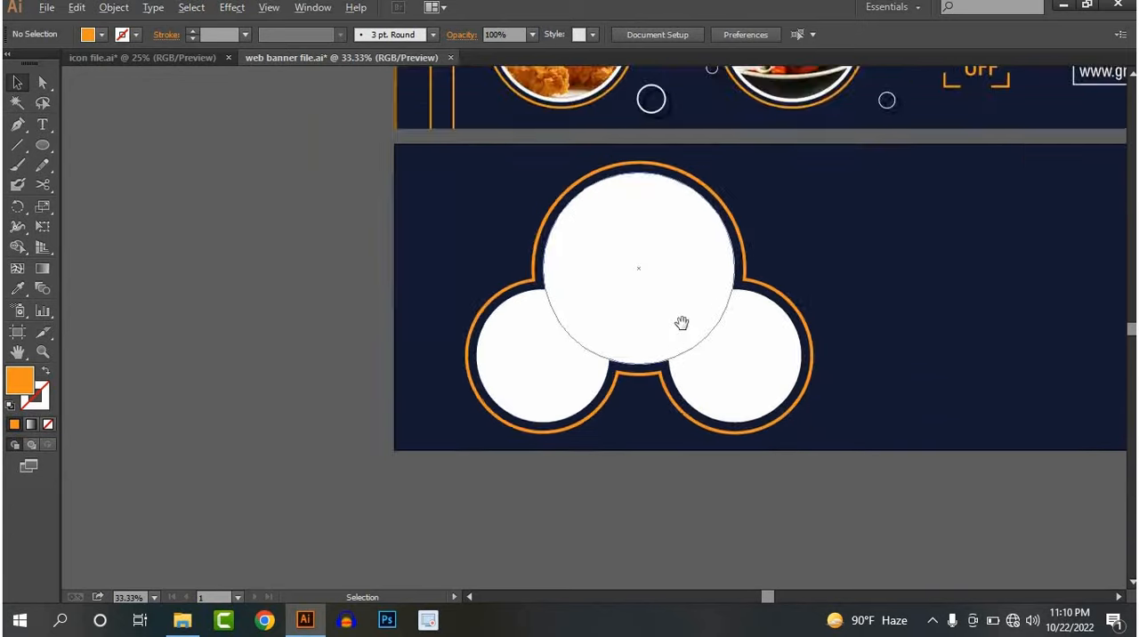
pyautogui.moveTo(681, 324); pyautogui.dragTo(547, 365)
pyautogui.scroll(1, 537, 361)
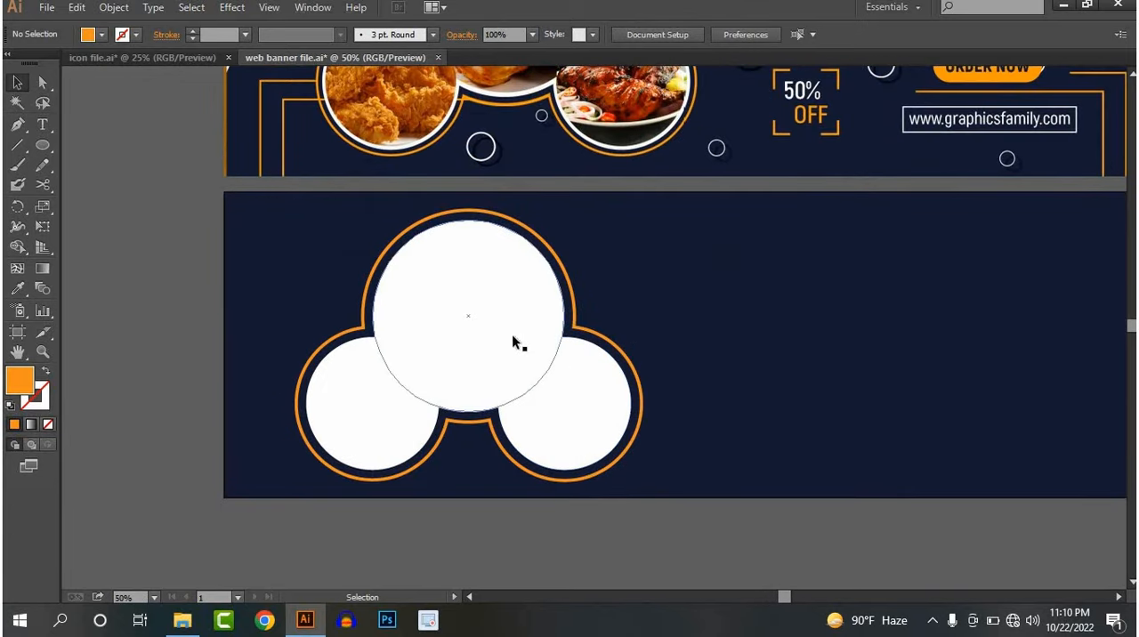
pyautogui.scroll(-2, 539, 378)
pyautogui.scroll(3, 368, 255)
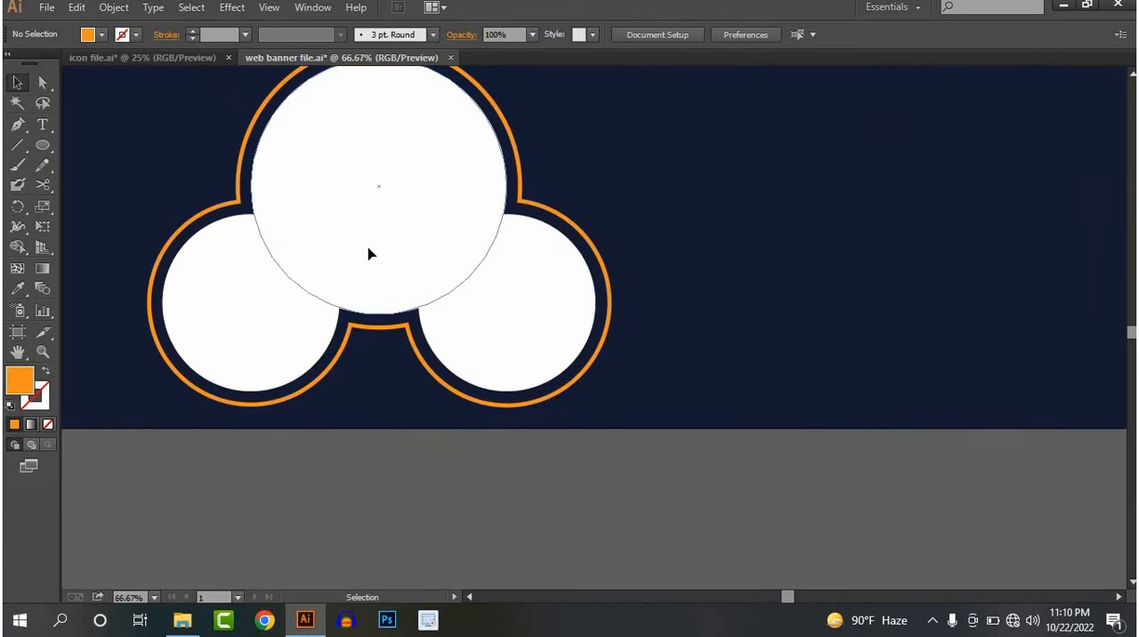
pyautogui.click(369, 255)
pyautogui.press('a')
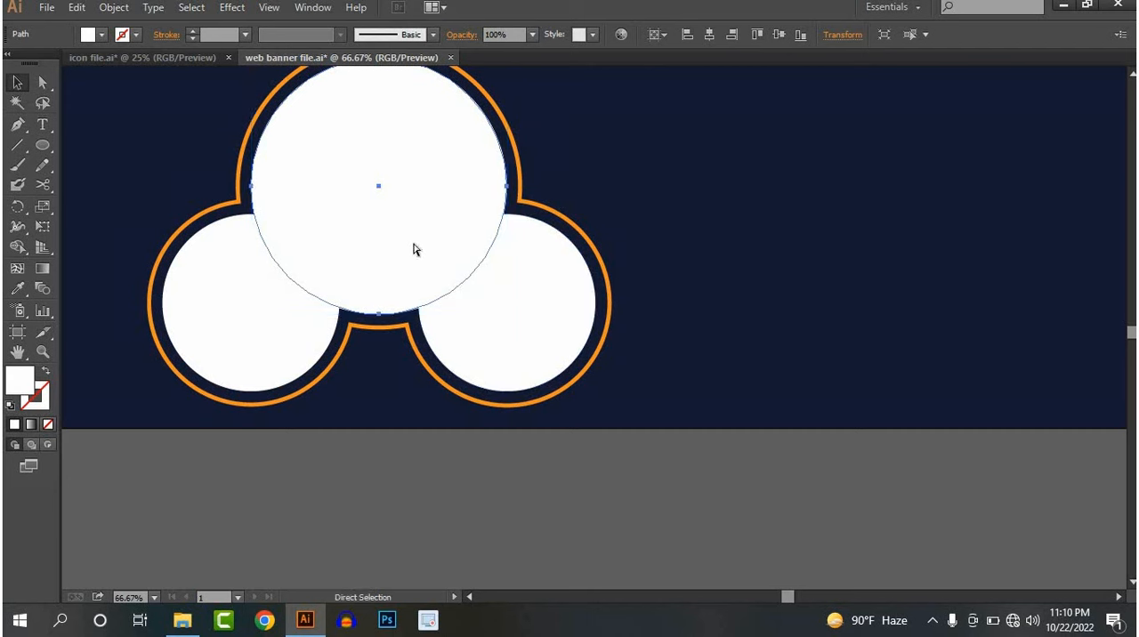
pyautogui.press('v')
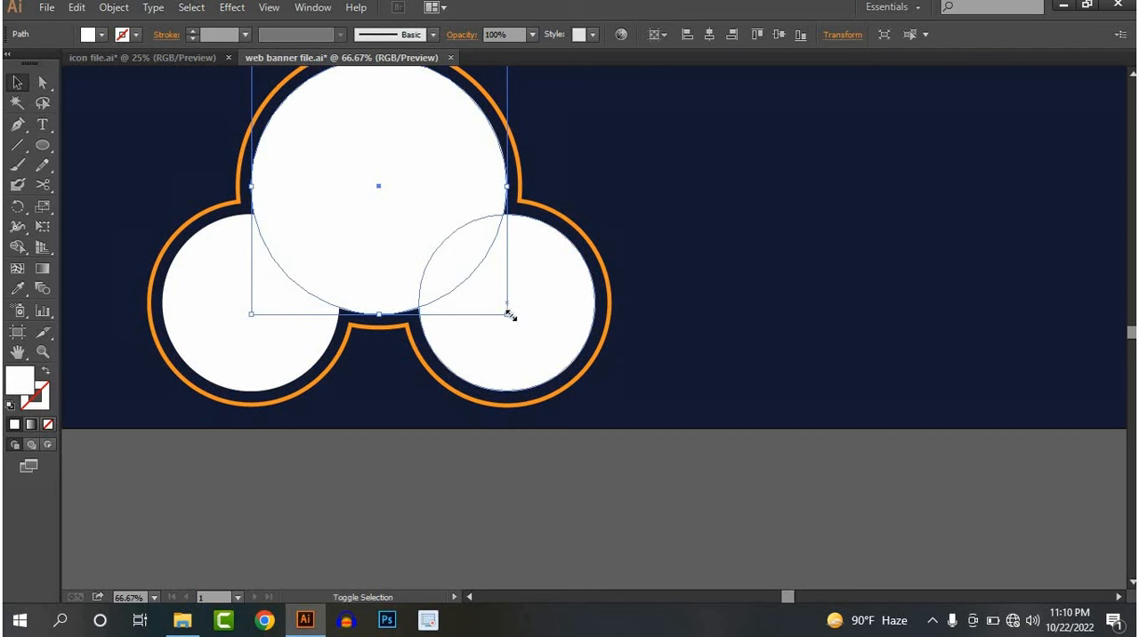
pyautogui.moveTo(509, 315); pyautogui.dragTo(504, 308)
pyautogui.click(101, 35)
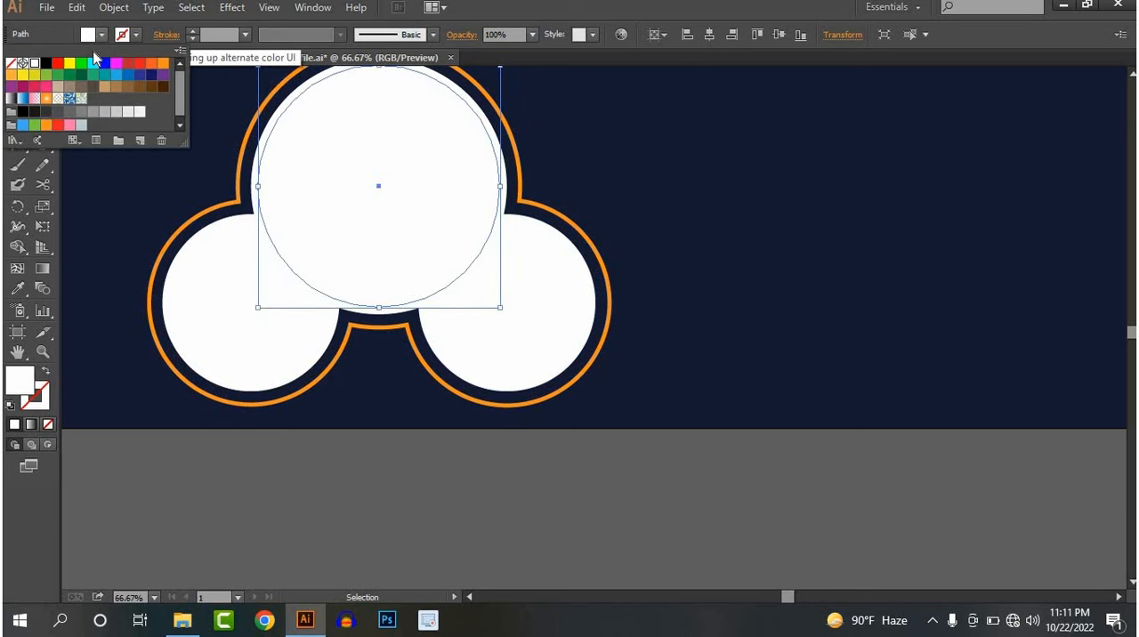
pyautogui.click(92, 63)
pyautogui.click(424, 424)
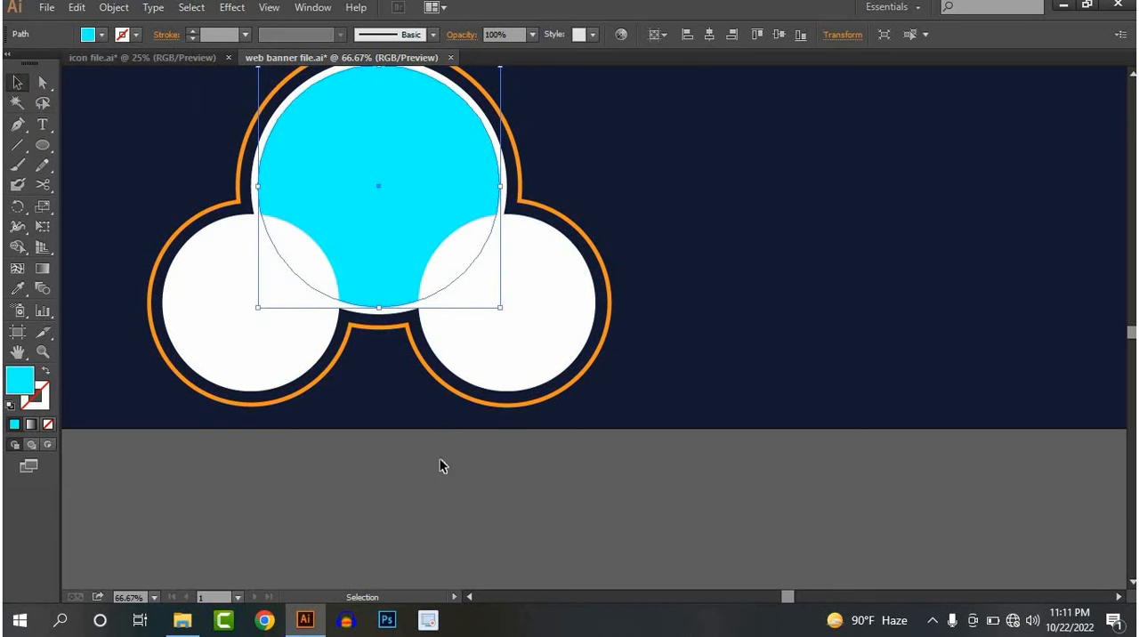
pyautogui.click(440, 459)
# Duplicate the lower-right white circle in place, shrink the copy slightly about its centre and fill it with blue
pyautogui.click(489, 325)
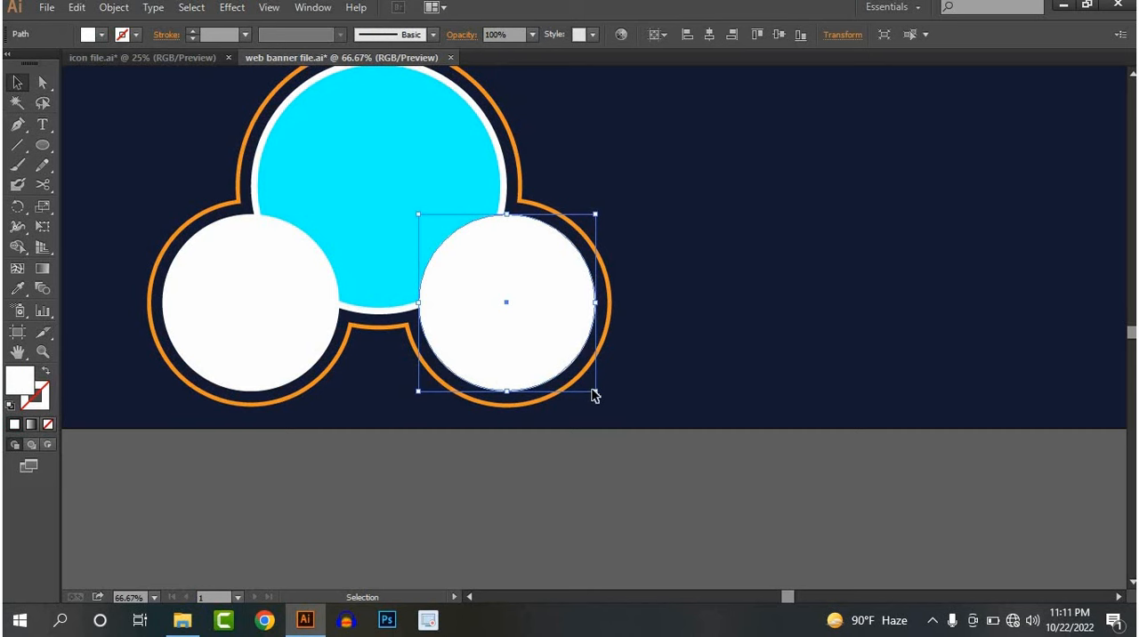
pyautogui.moveTo(597, 393); pyautogui.dragTo(591, 387)
pyautogui.click(121, 35)
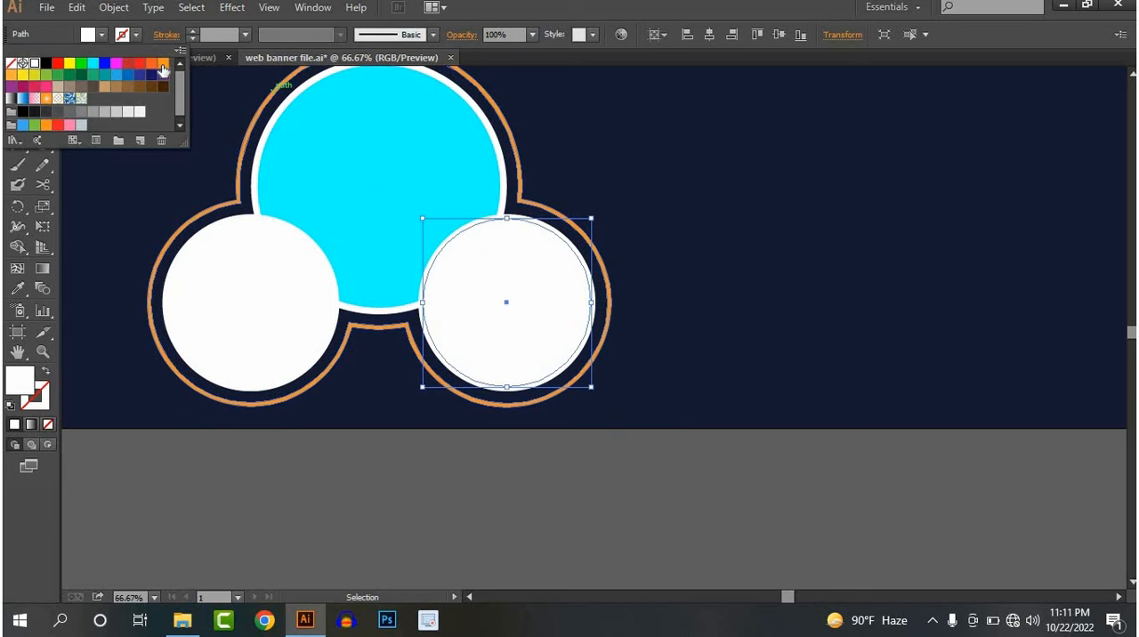
pyautogui.click(370, 470)
# Duplicate the lower-left white circle in place, shrink the copy slightly about its centre and fill it with red
pyautogui.click(259, 359)
pyautogui.press('a')
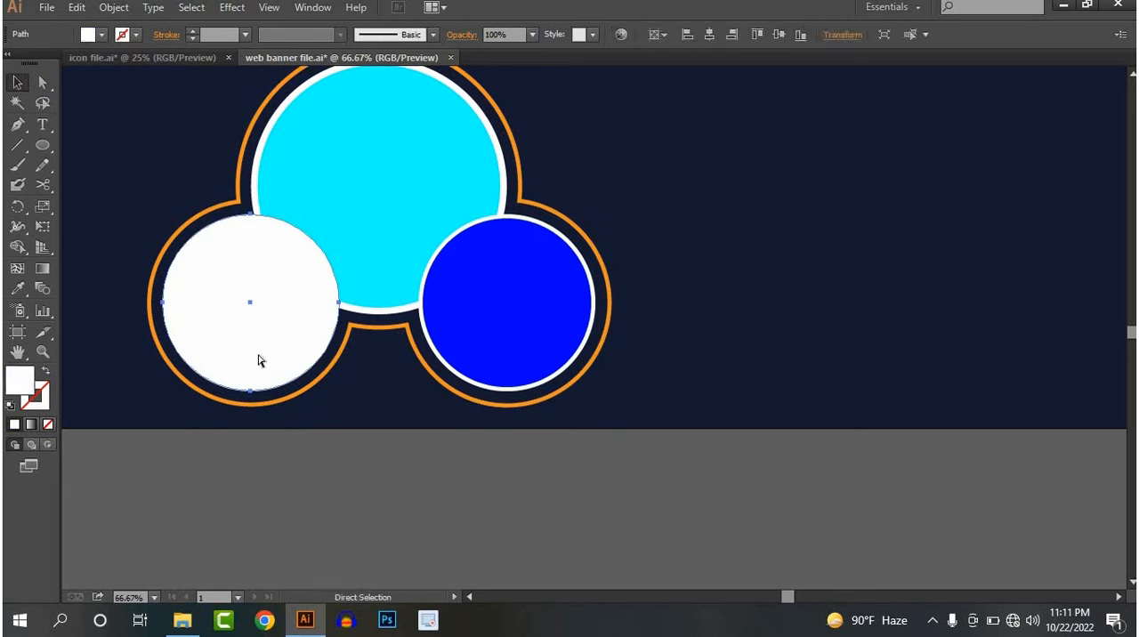
pyautogui.press('v')
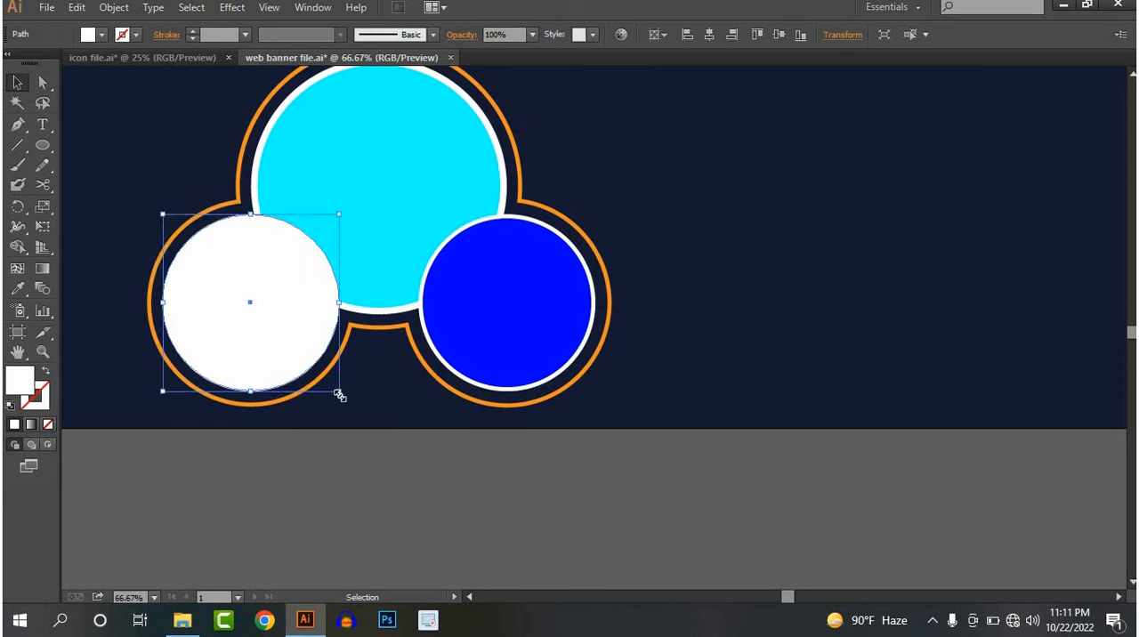
pyautogui.moveTo(340, 395); pyautogui.dragTo(333, 388)
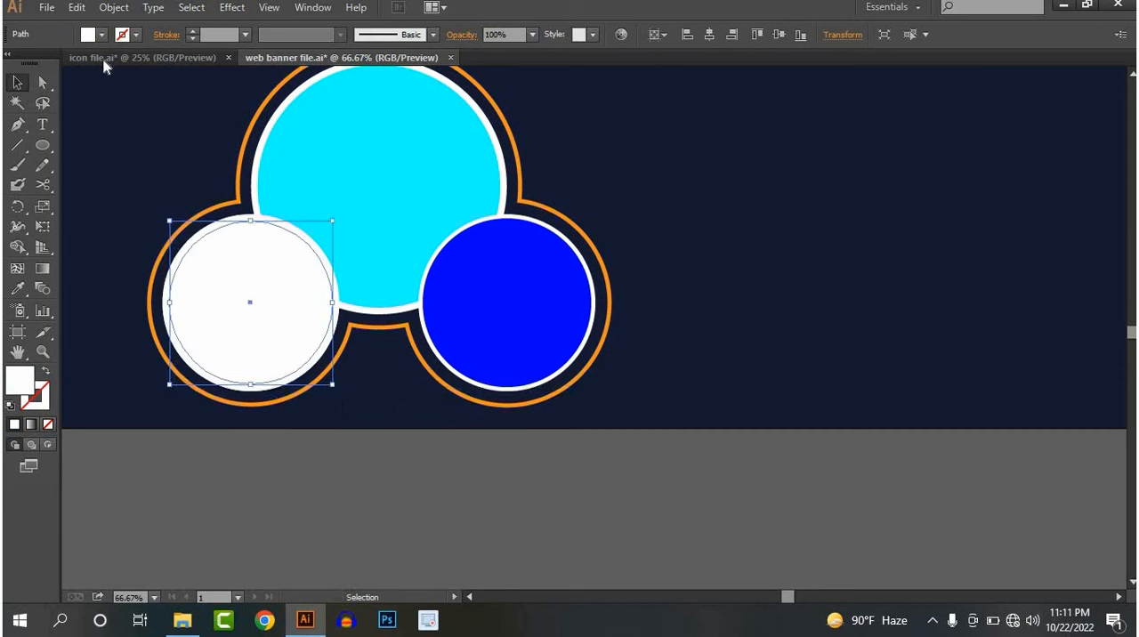
pyautogui.click(101, 34)
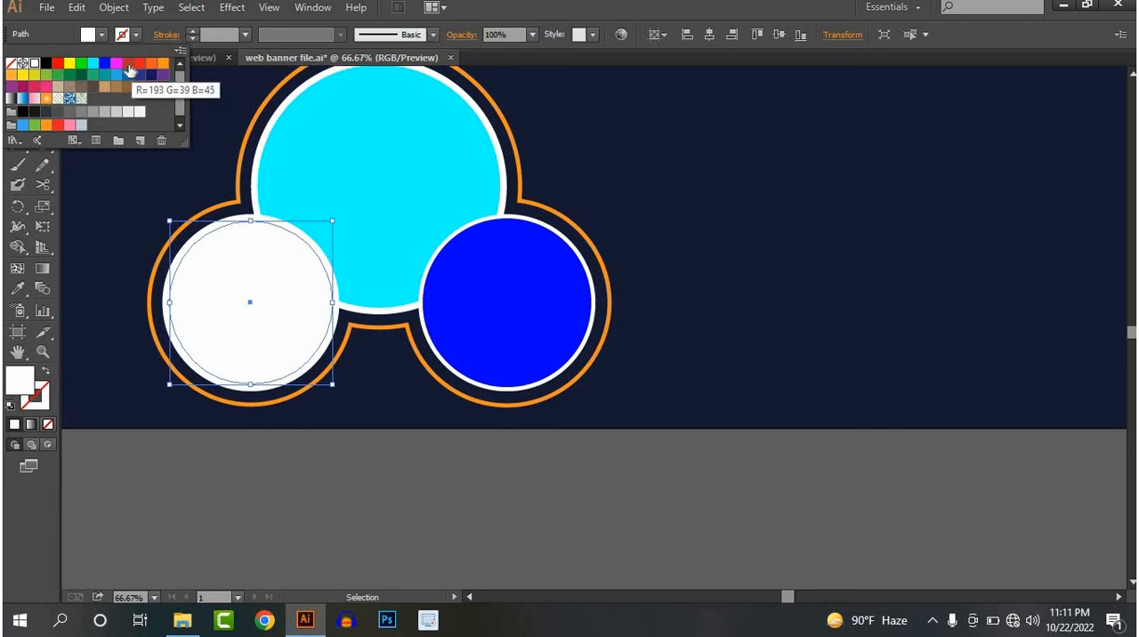
pyautogui.click(129, 64)
pyautogui.click(403, 464)
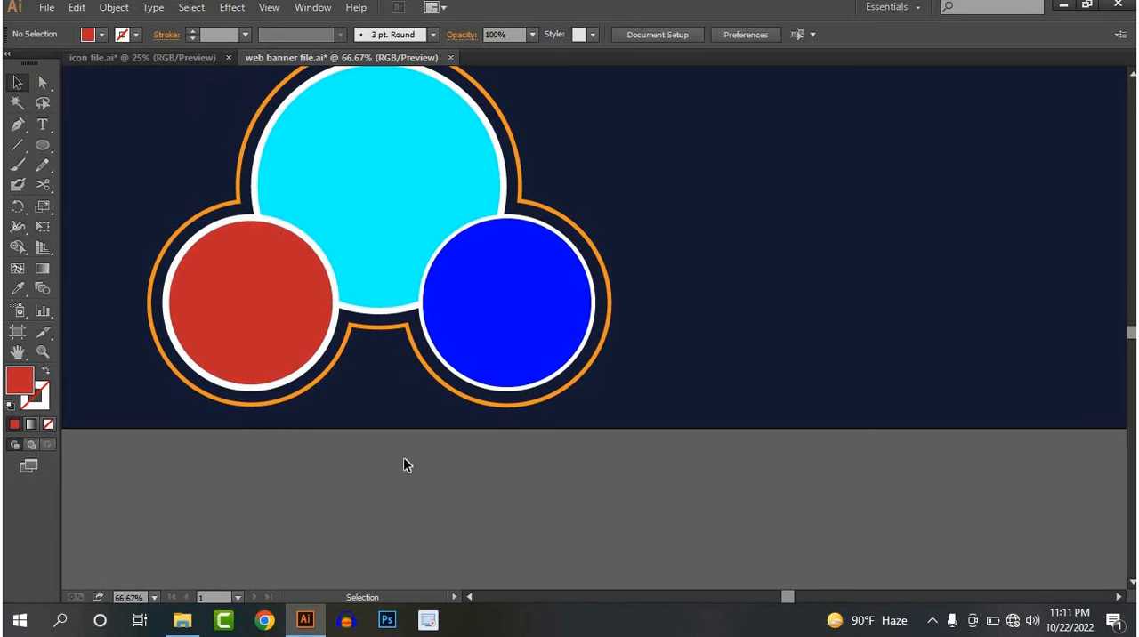
# With the Pen tool, draw a curve around the large ring from the lower banner's top edge to a corner point at about X 243, Y 246 px
pyautogui.scroll(-3, 403, 462)
pyautogui.moveTo(421, 447); pyautogui.dragTo(468, 383)
pyautogui.scroll(1, 467, 381)
pyautogui.moveTo(518, 315); pyautogui.dragTo(469, 427)
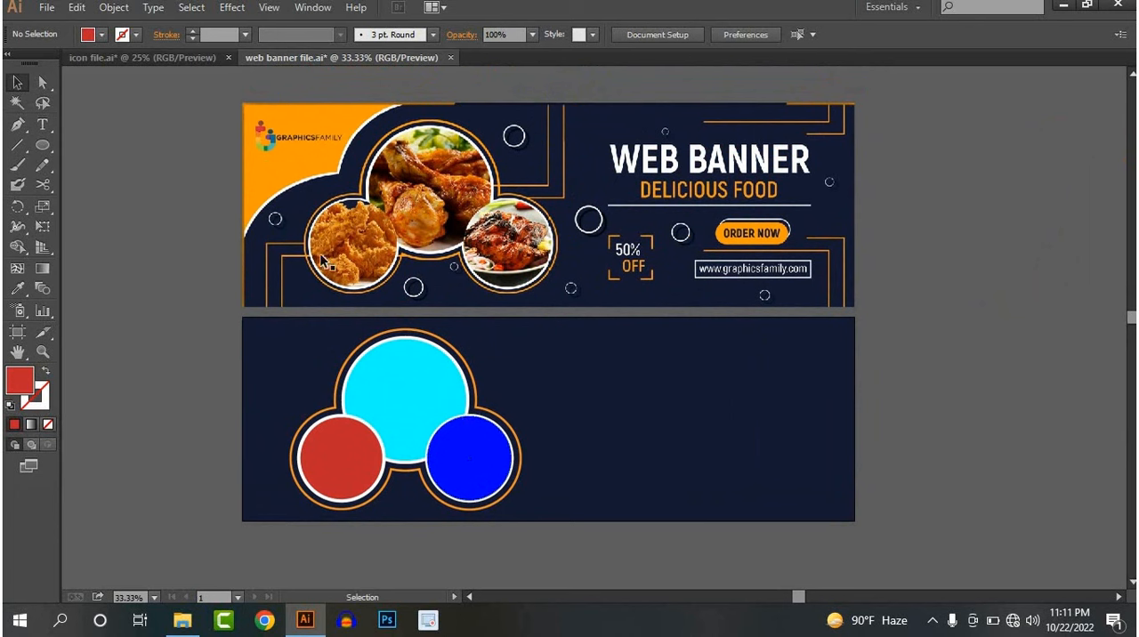
pyautogui.click(18, 126)
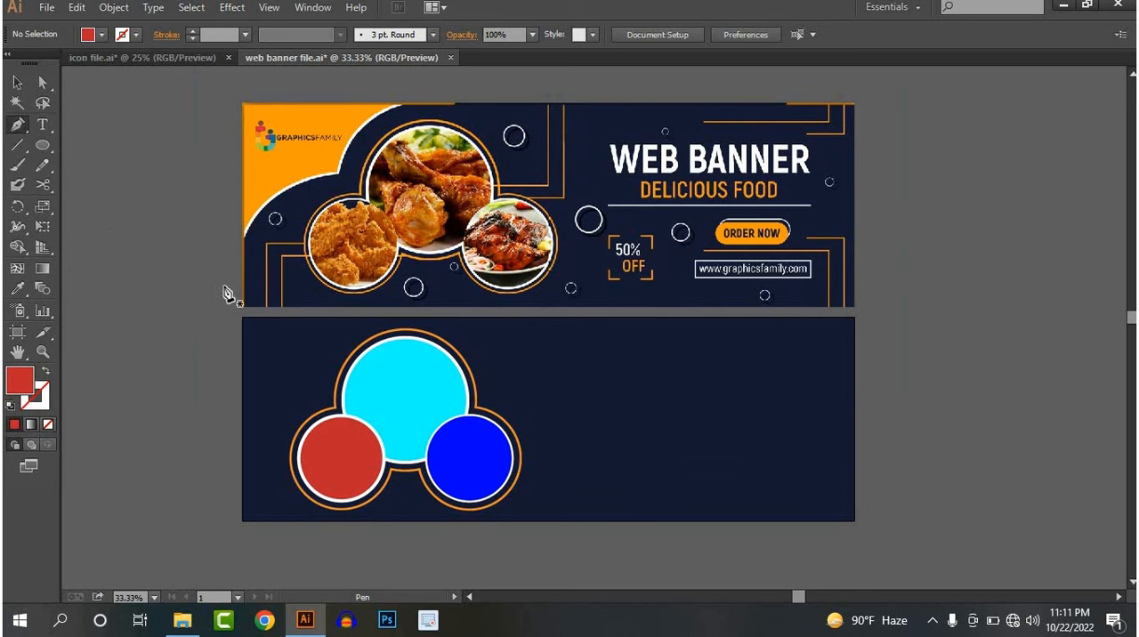
pyautogui.click(372, 317)
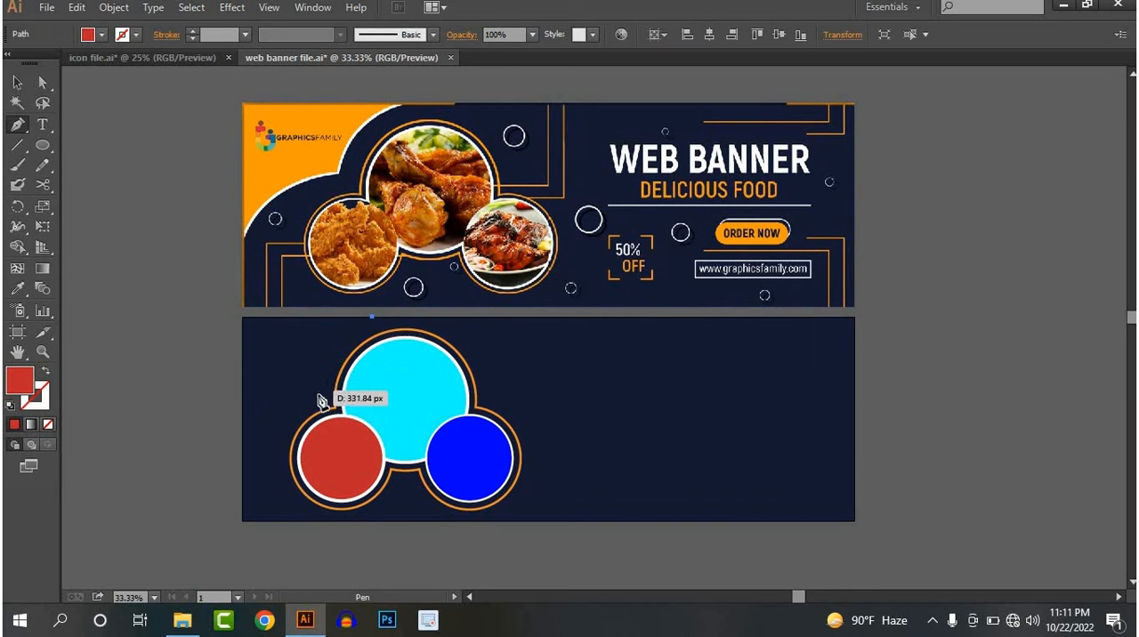
pyautogui.moveTo(310, 385); pyautogui.dragTo(302, 432)
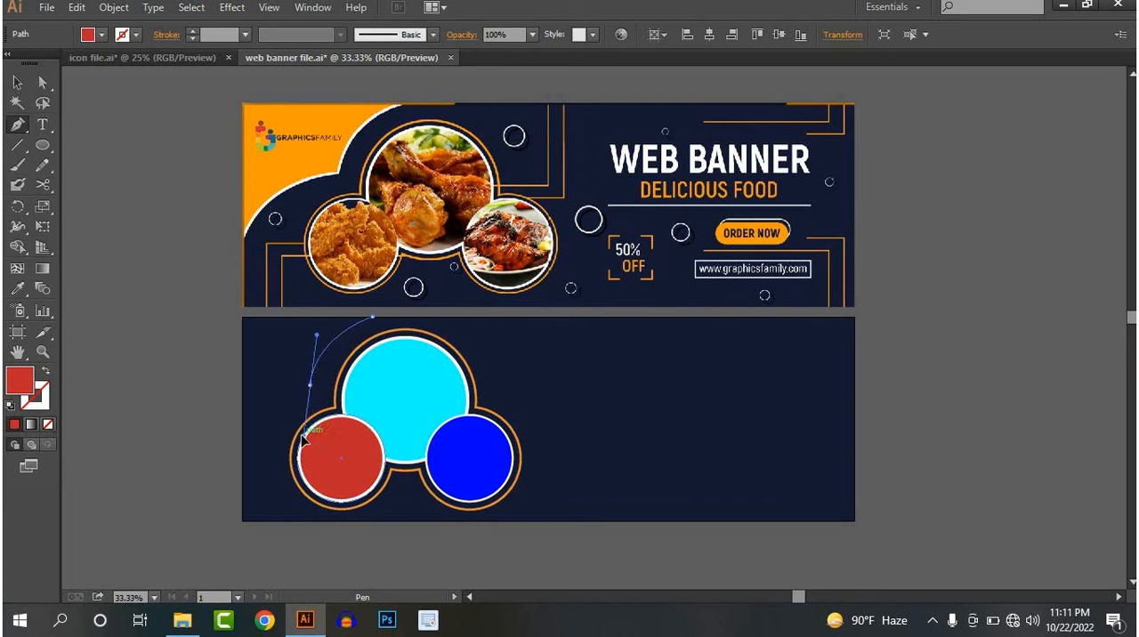
pyautogui.click(311, 386)
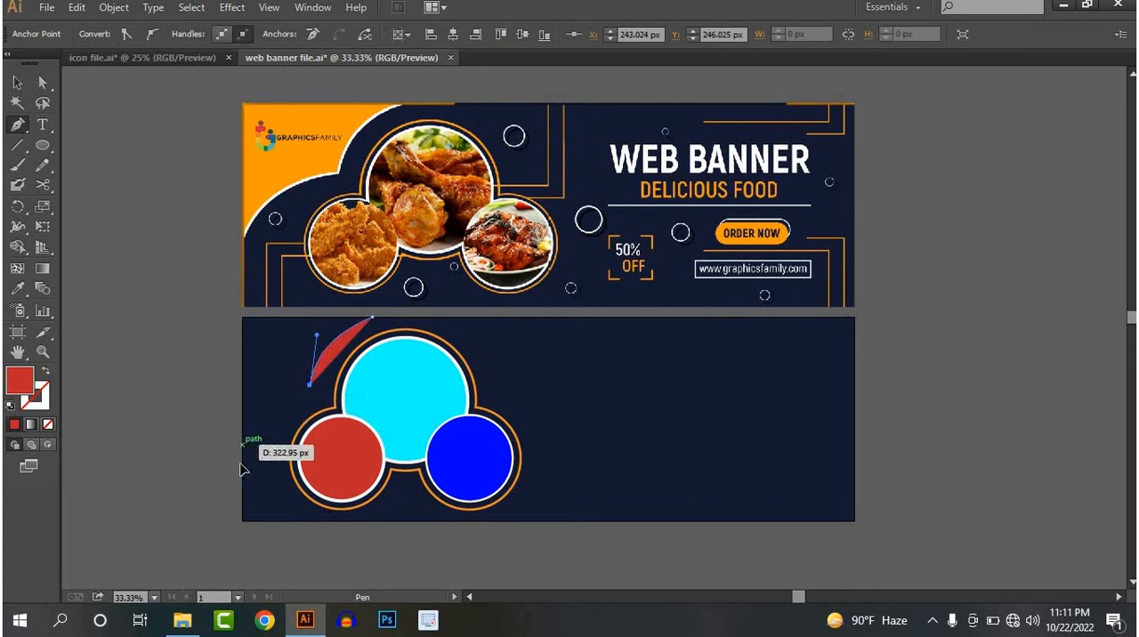
# Continue with a second curve to the banner's left edge at about Y 459 px and close the shape through the banner's top-left corner
pyautogui.moveTo(242, 443); pyautogui.dragTo(234, 484)
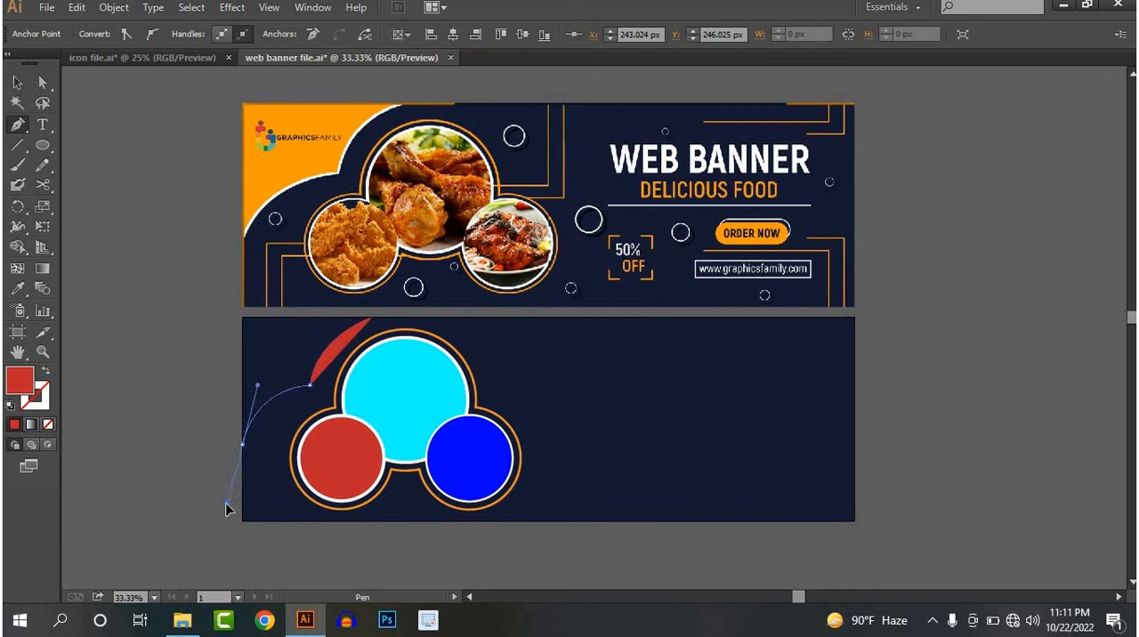
pyautogui.click(242, 443)
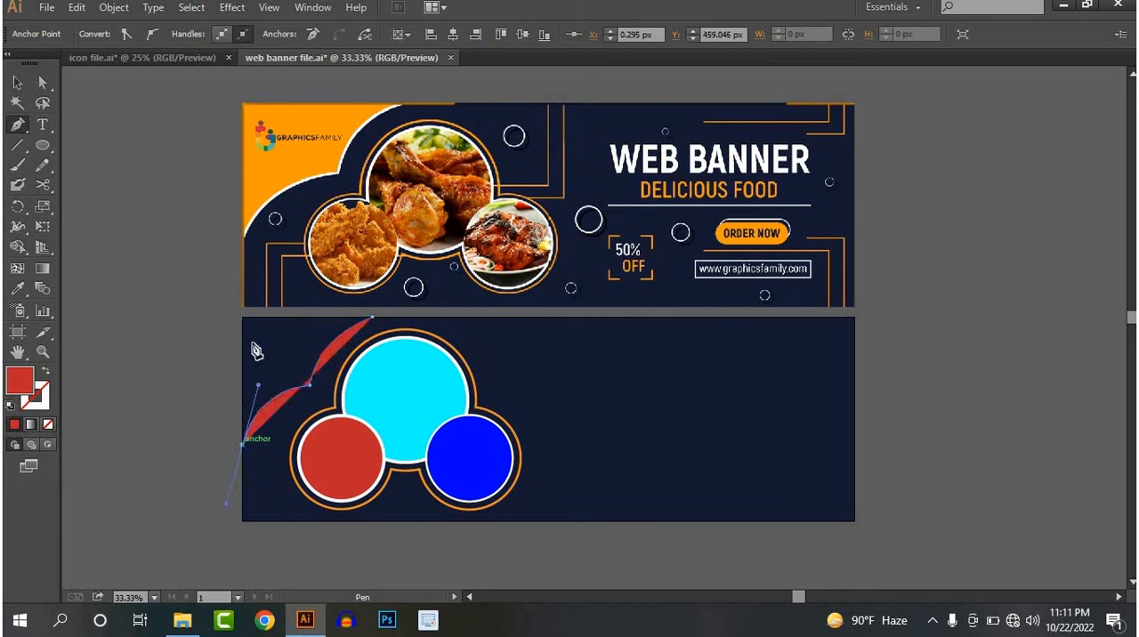
pyautogui.click(243, 317)
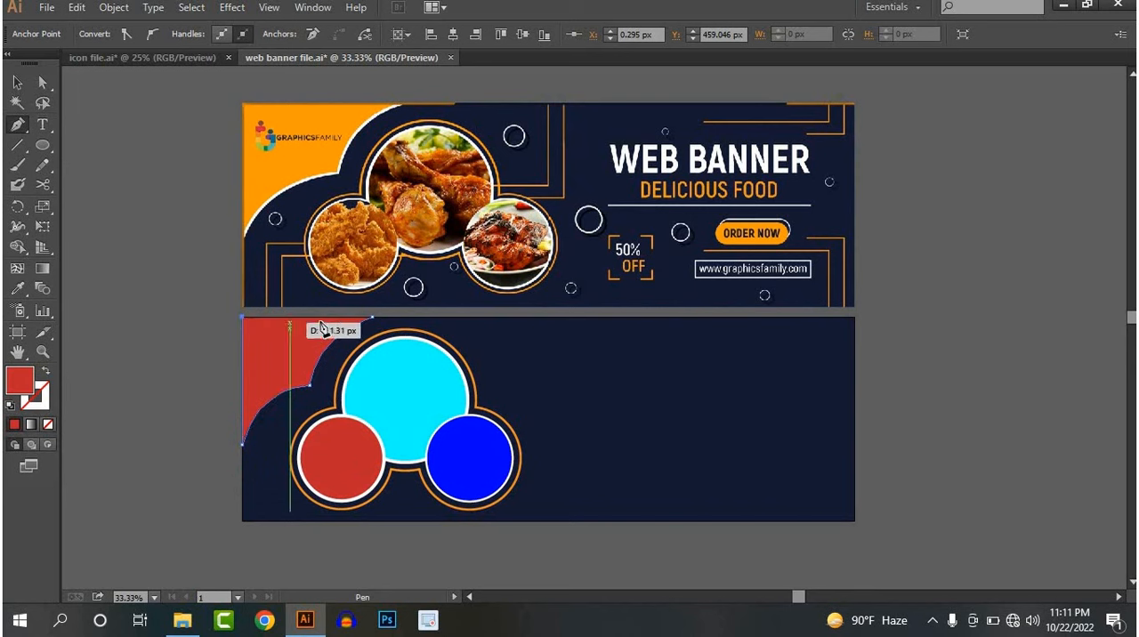
pyautogui.click(372, 318)
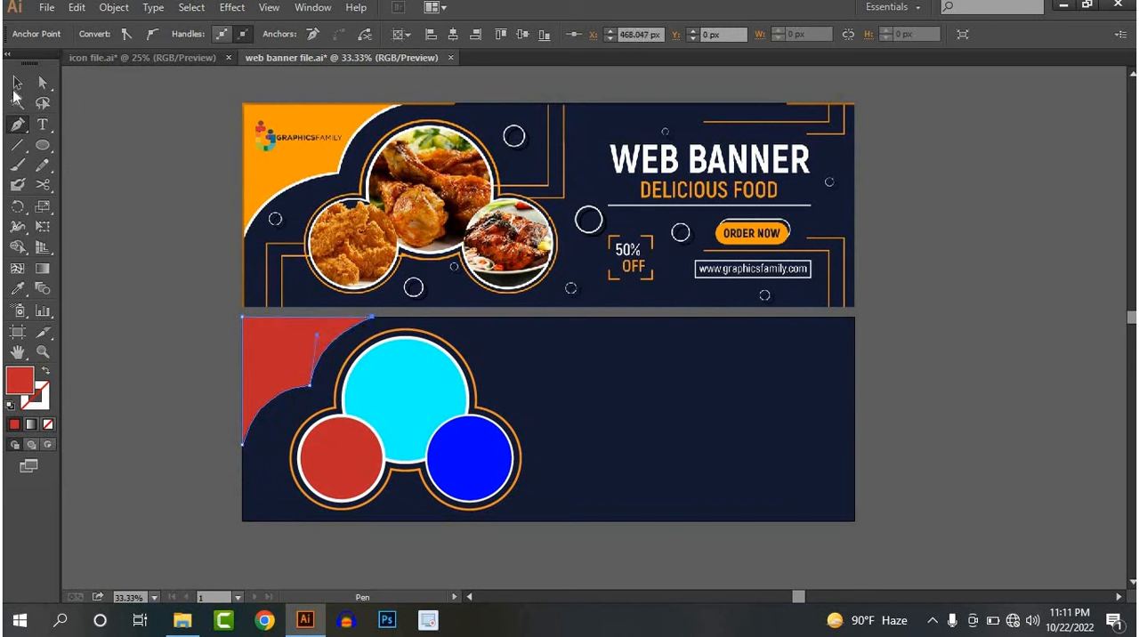
pyautogui.click(16, 82)
pyautogui.click(226, 372)
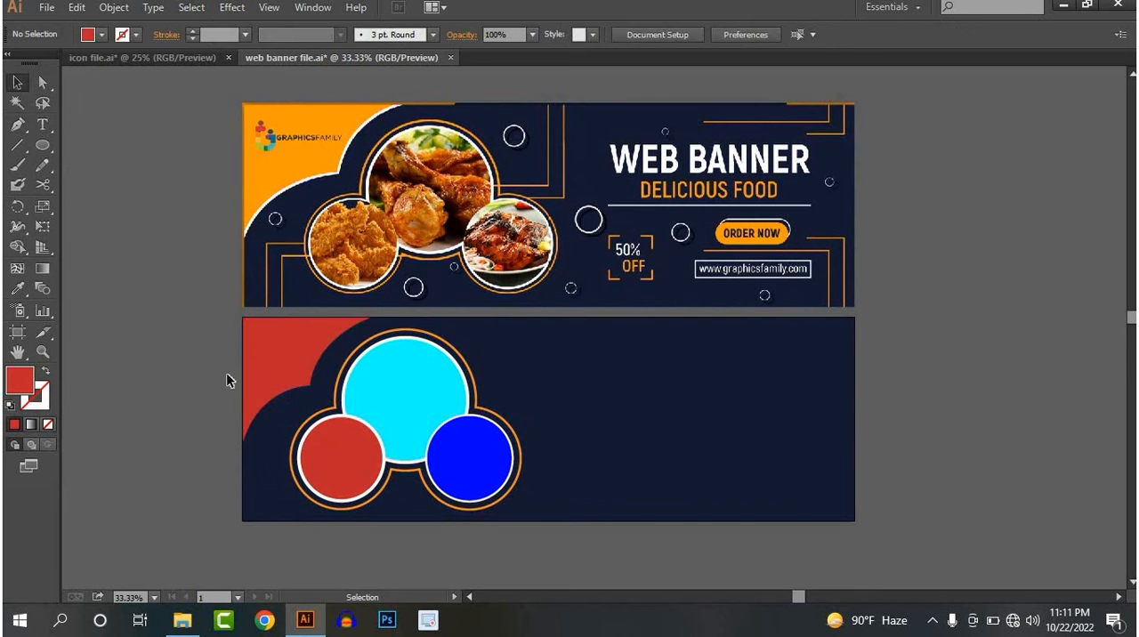
# Fill the corner shape with the white sampled from the WEB BANNER heading
pyautogui.click(293, 350)
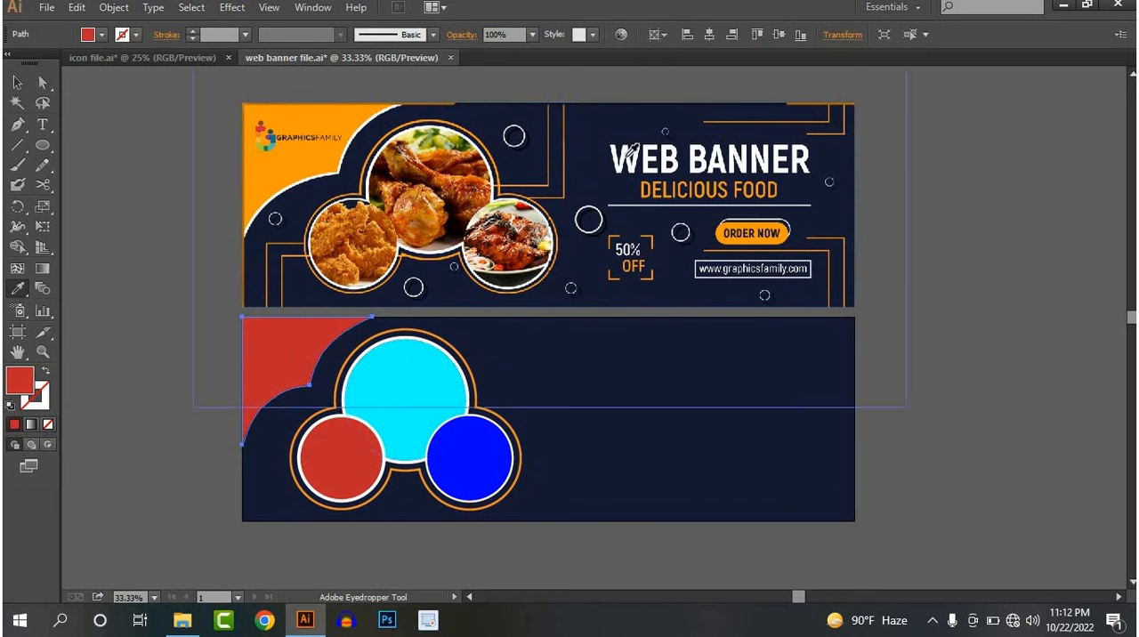
pyautogui.click(628, 152)
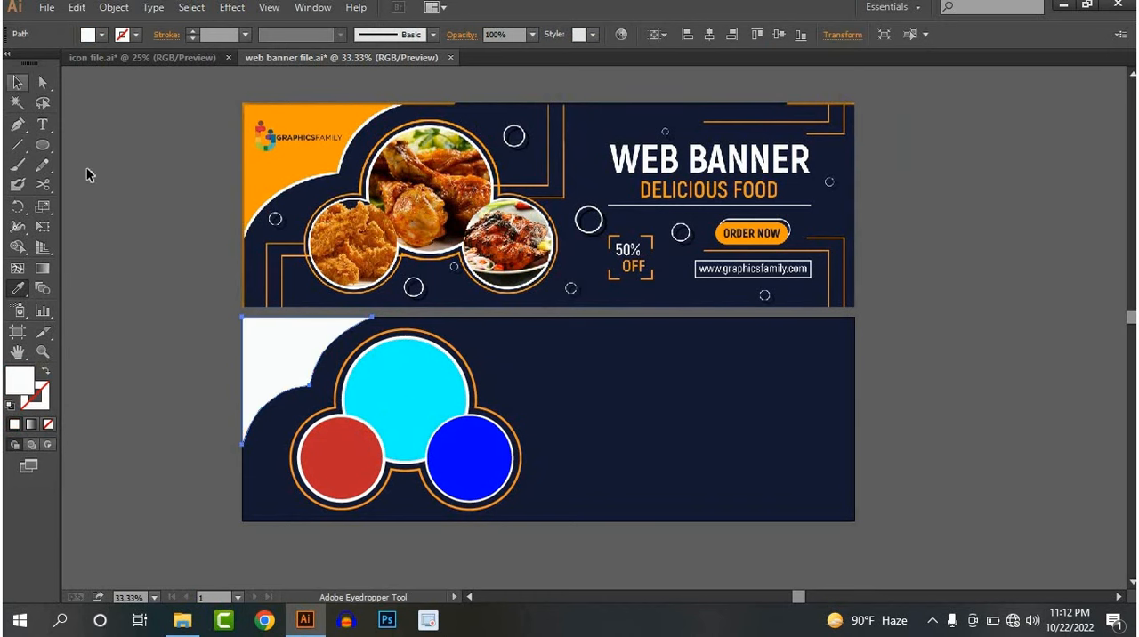
pyautogui.press('v')
pyautogui.click(253, 312)
# Duplicate the white corner shape in place, shrink the copy slightly towards the banner corner and fill it with the reference banner's orange
pyautogui.click(285, 352)
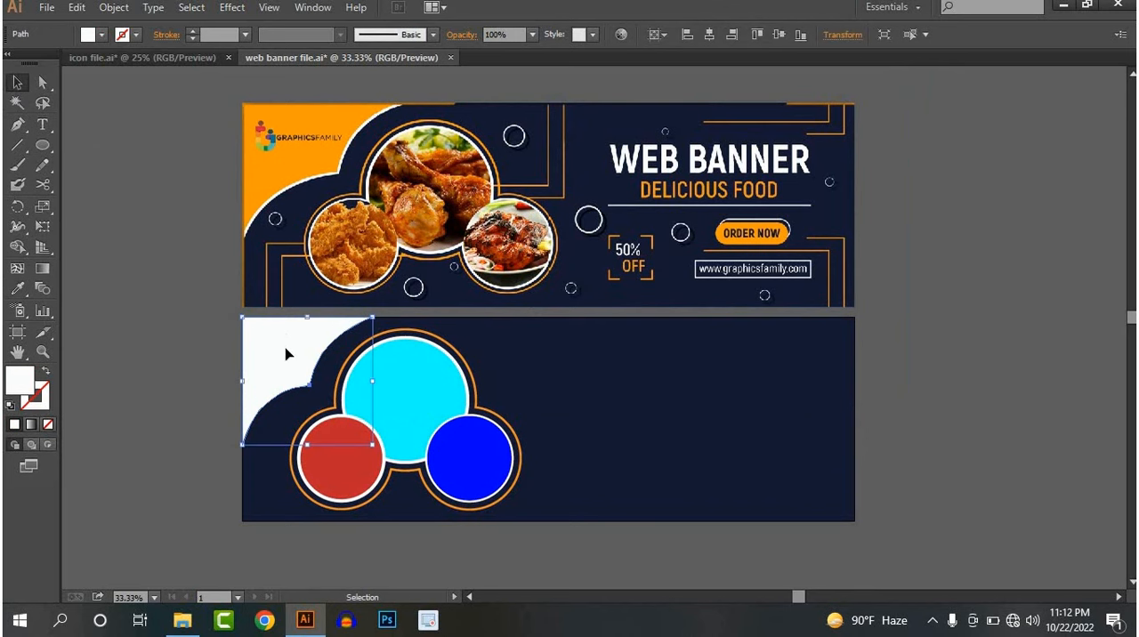
pyautogui.press('a')
pyautogui.press('v')
pyautogui.scroll(3, 278, 379)
pyautogui.scroll(-1, 458, 476)
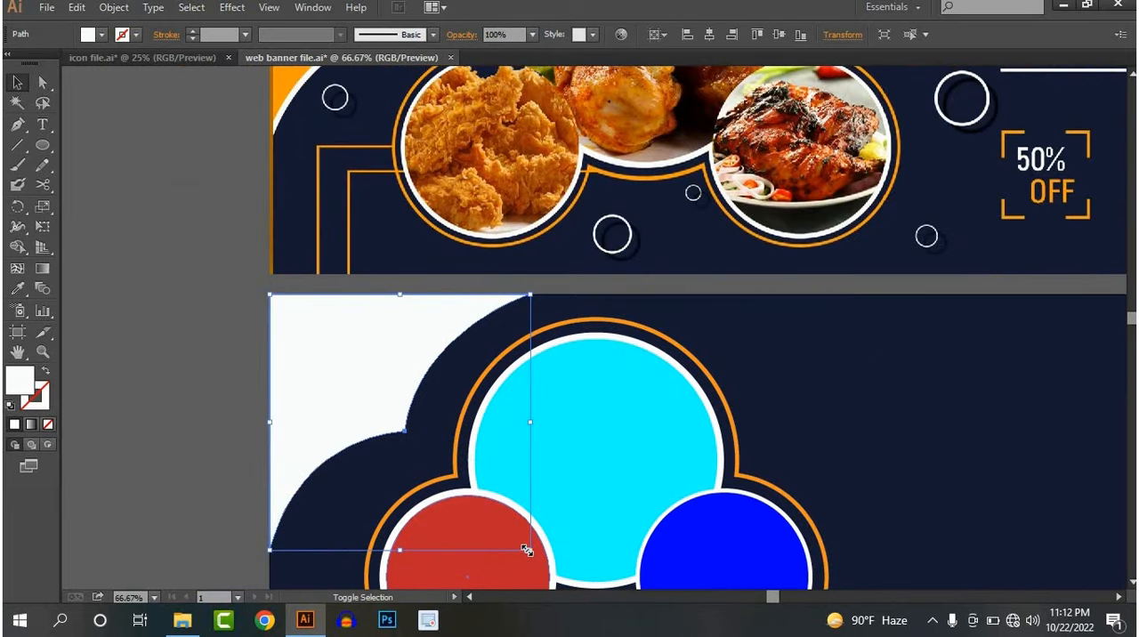
pyautogui.moveTo(526, 550); pyautogui.dragTo(517, 537)
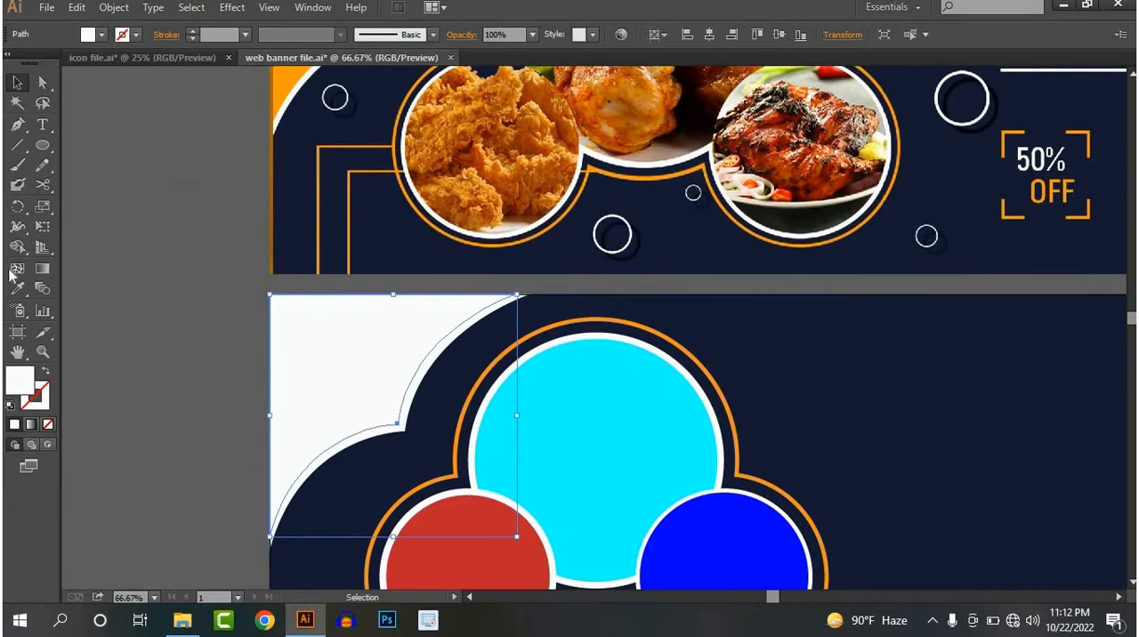
pyautogui.click(17, 288)
pyautogui.click(277, 89)
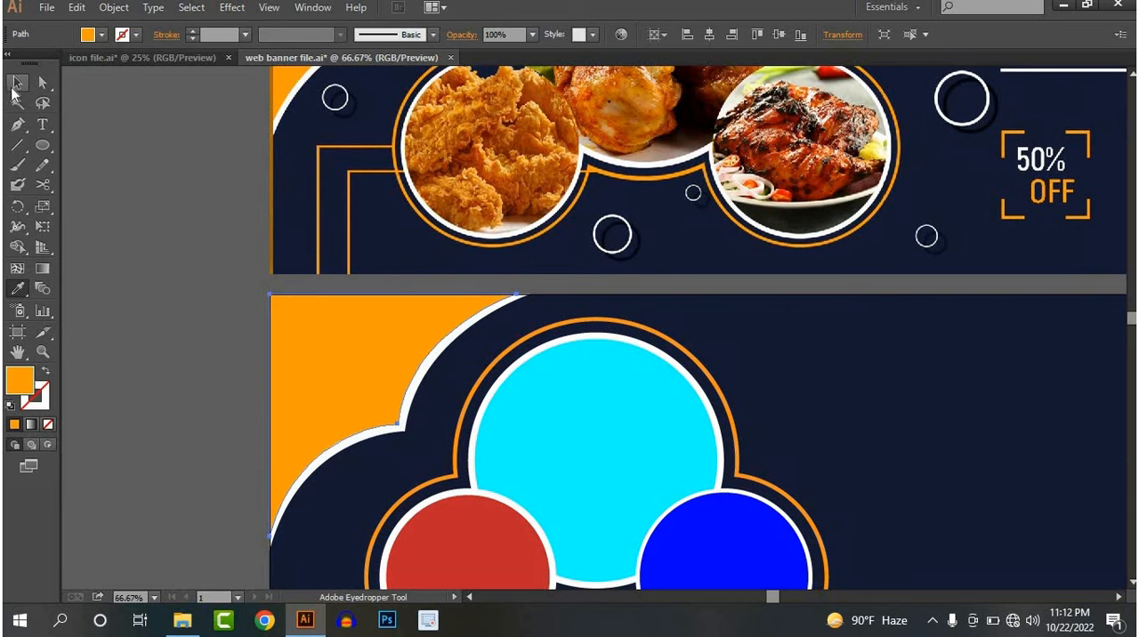
pyautogui.click(17, 85)
pyautogui.click(158, 208)
# Draw an L-shaped Pen path from the lower-right ring, about 113 px across and 356 px up to the lower banner's top edge
pyautogui.scroll(-2, 326, 306)
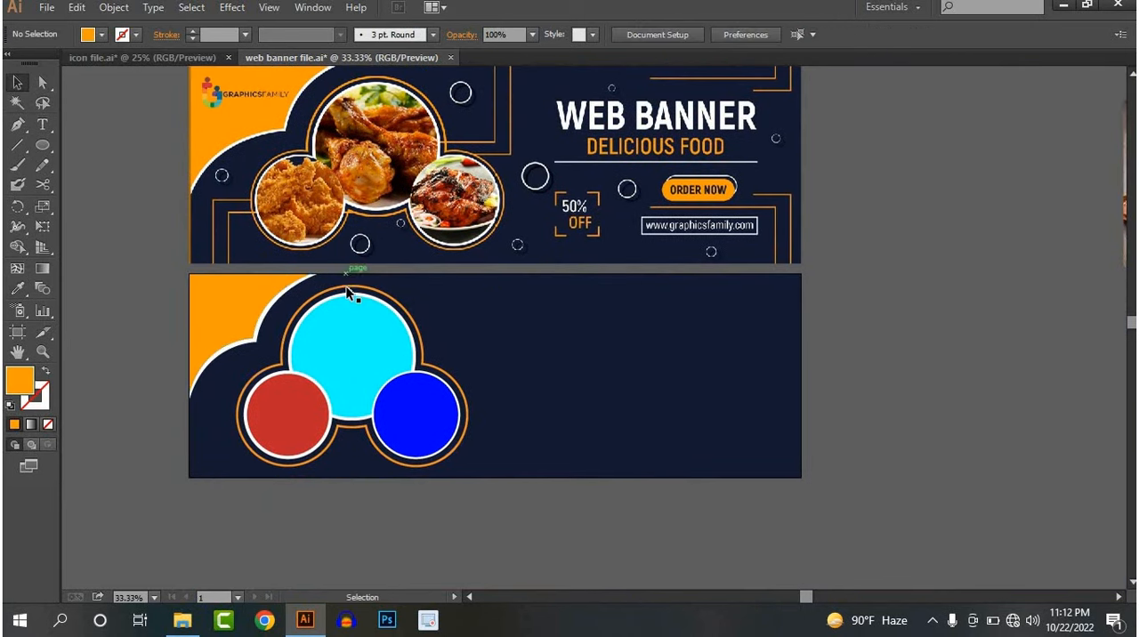
pyautogui.scroll(-1, 351, 298)
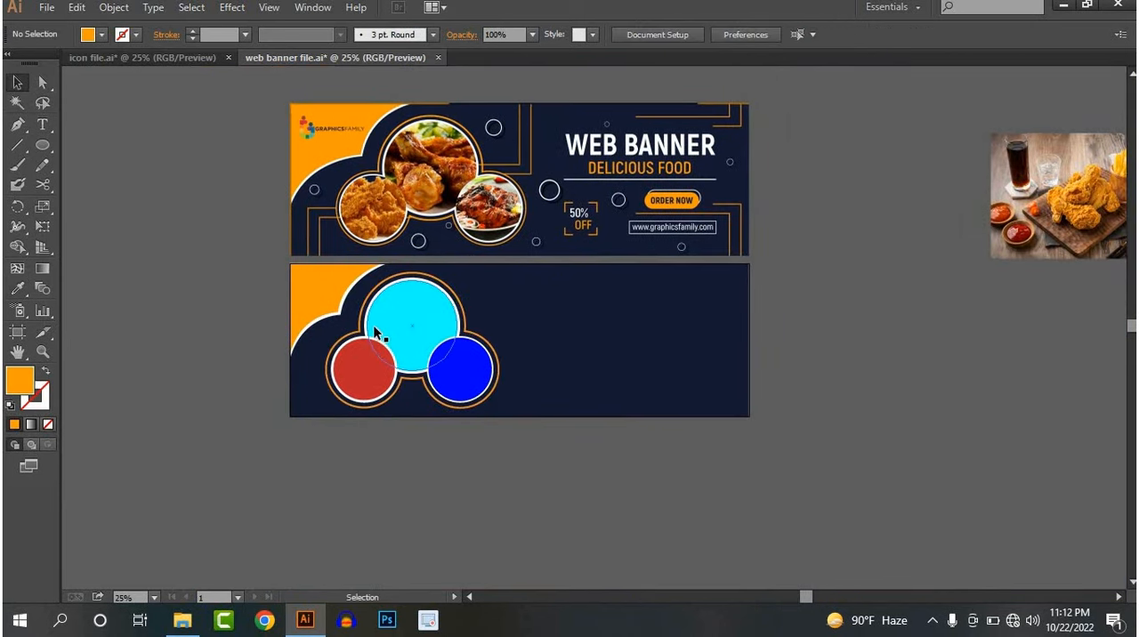
pyautogui.scroll(1, 537, 323)
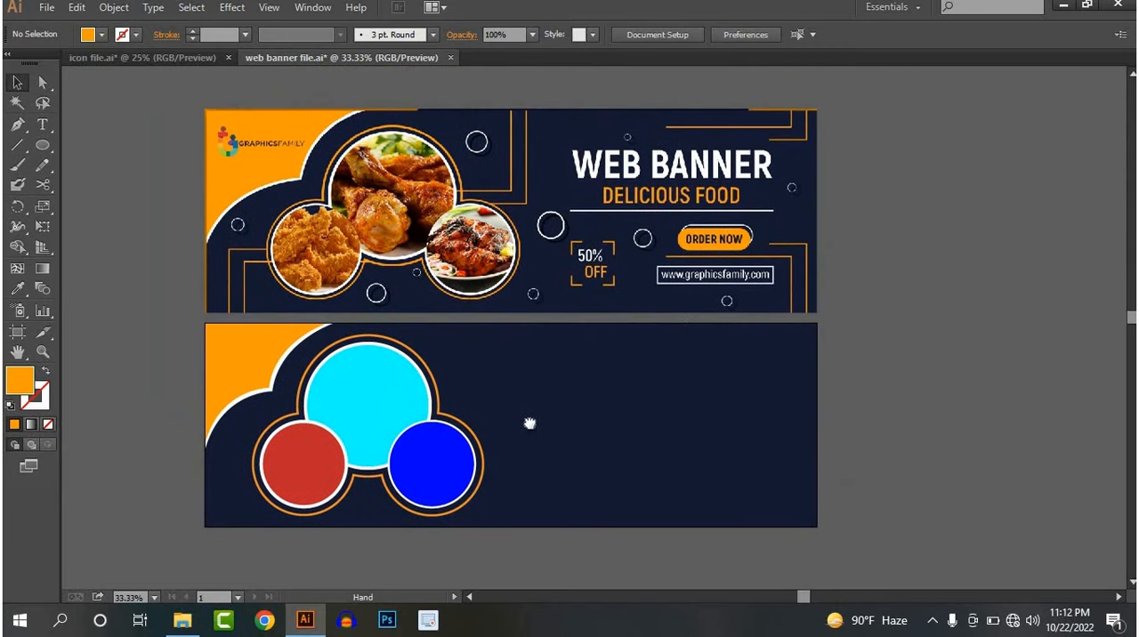
pyautogui.moveTo(530, 424); pyautogui.dragTo(501, 421)
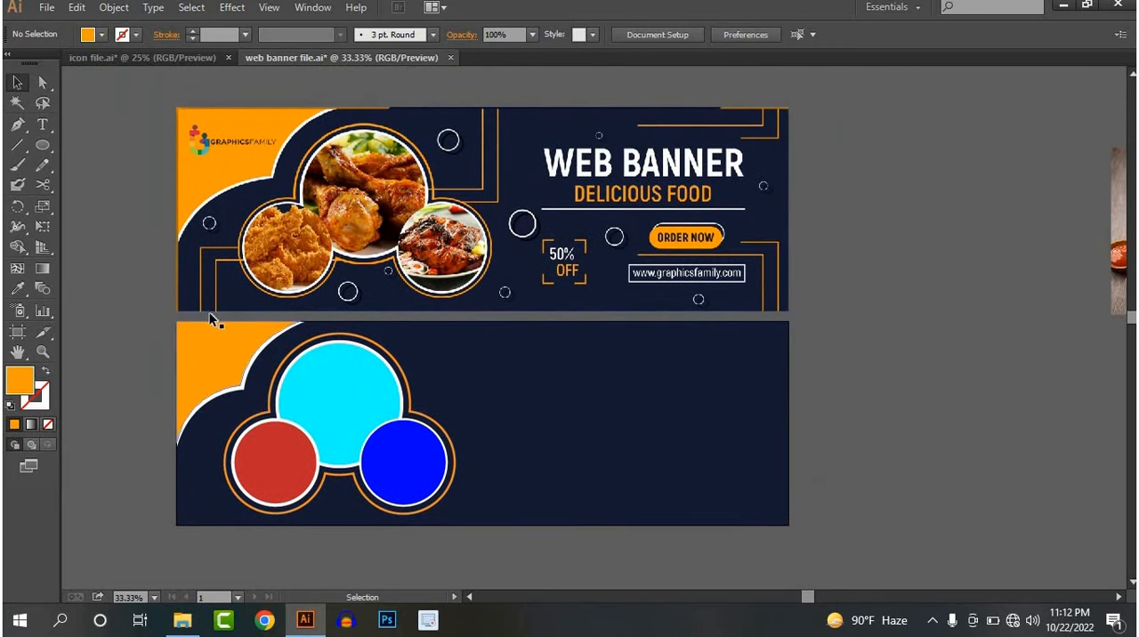
pyautogui.click(16, 124)
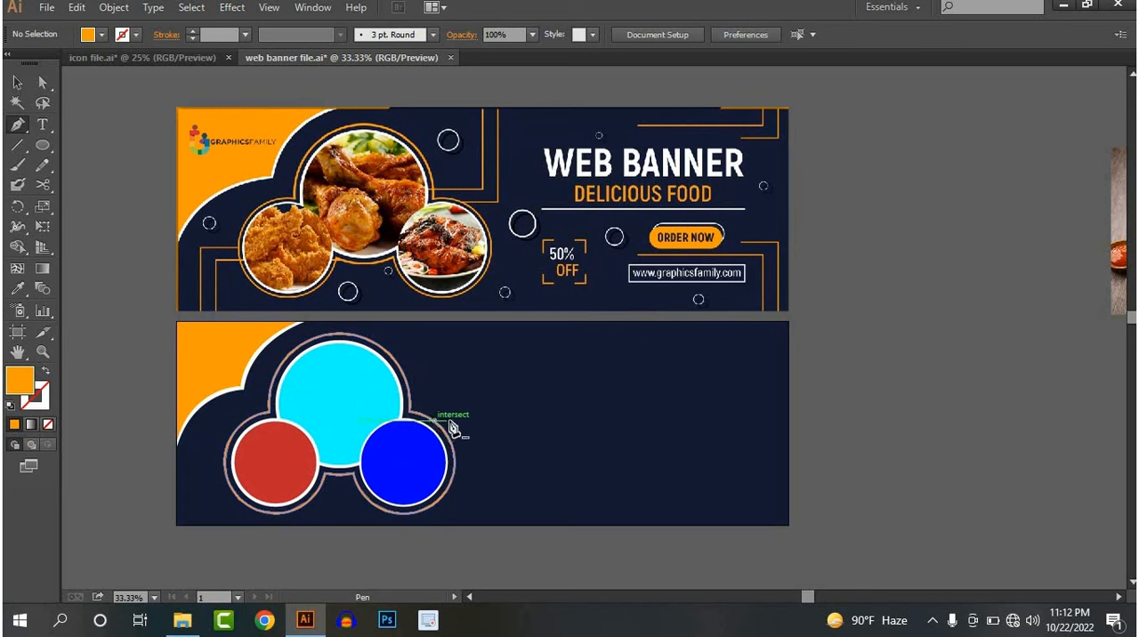
pyautogui.click(433, 420)
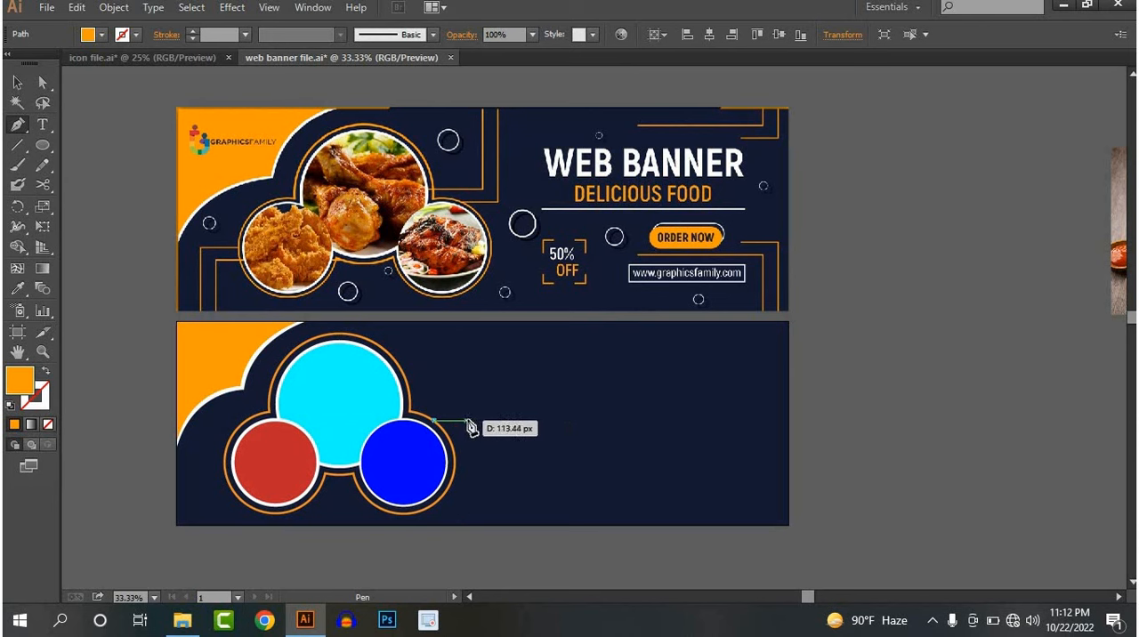
pyautogui.click(467, 420)
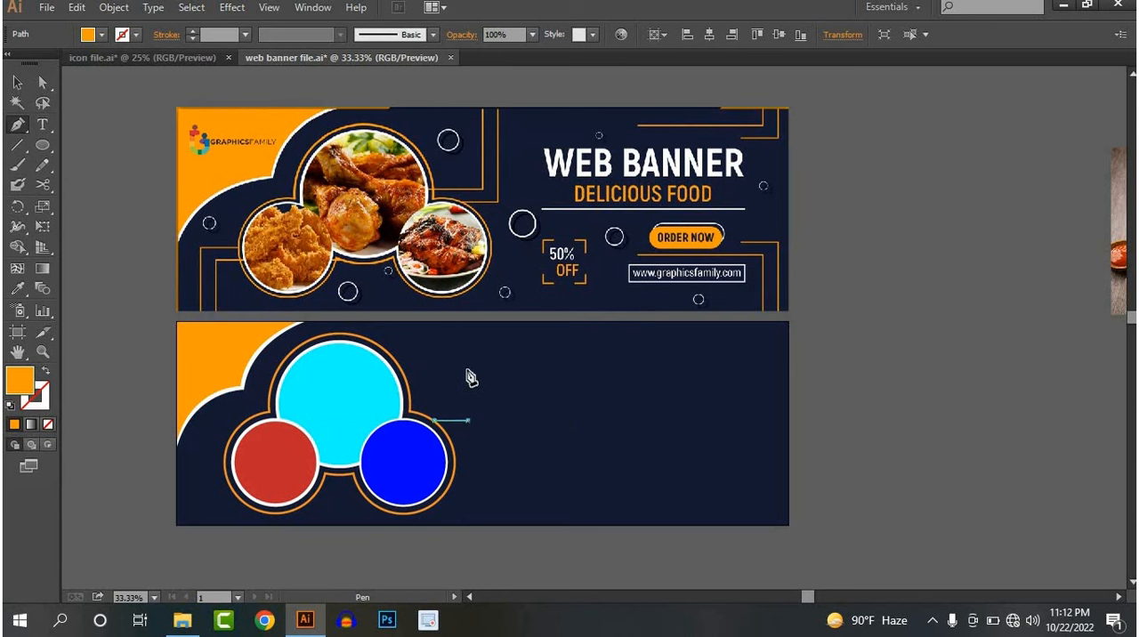
pyautogui.click(468, 323)
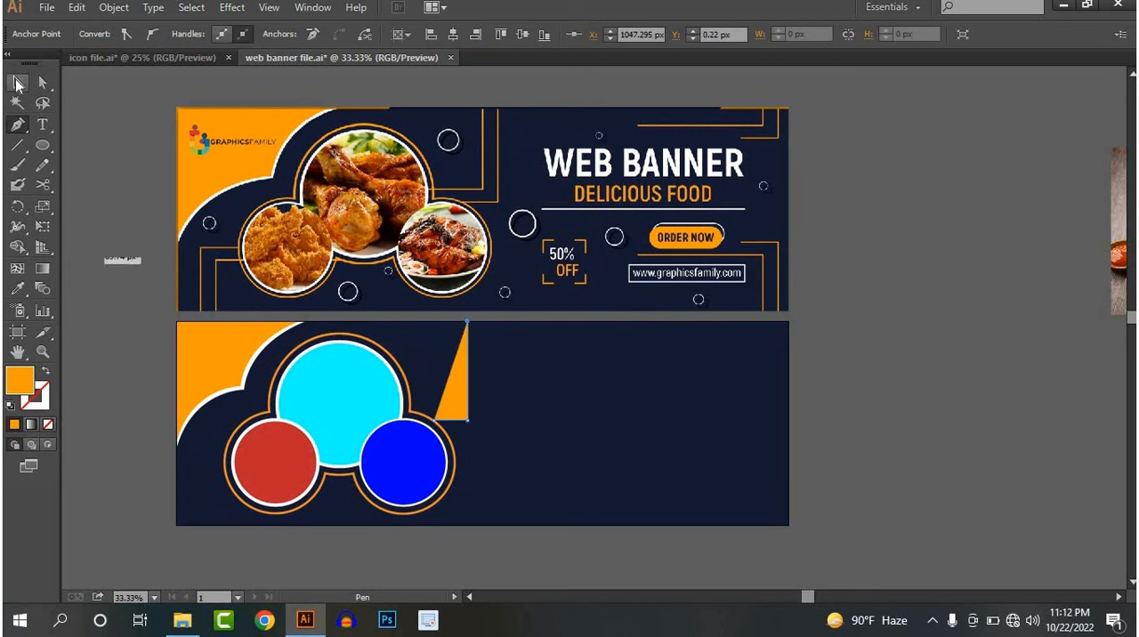
pyautogui.click(17, 83)
pyautogui.click(101, 145)
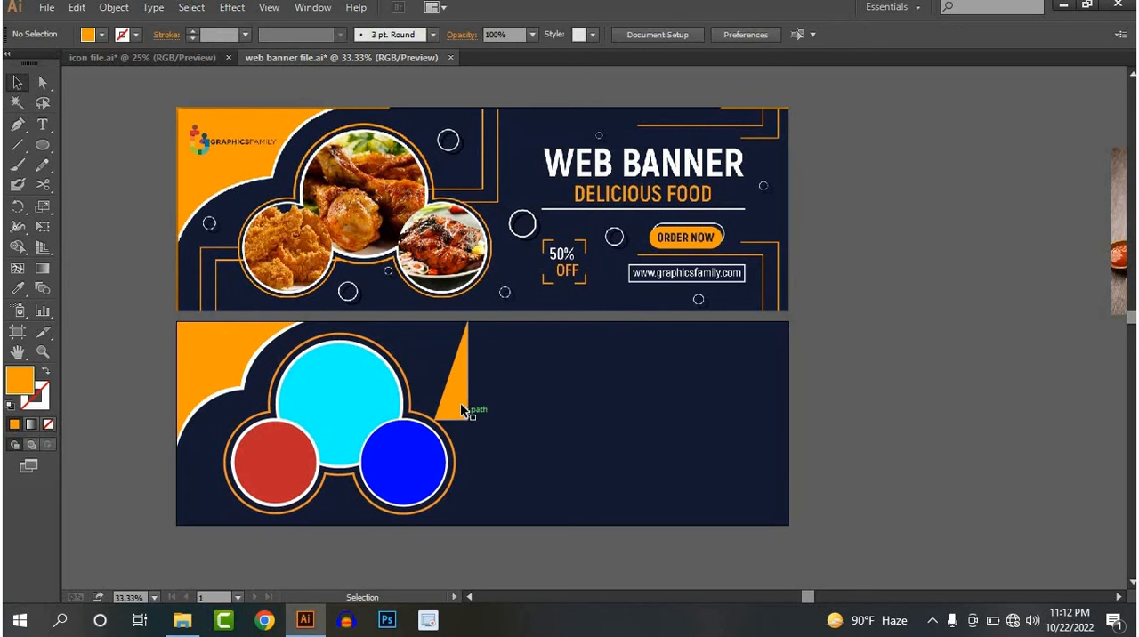
# Remove the L-shaped path's fill and give it an orange 5 pt stroke
pyautogui.click(460, 402)
pyautogui.click(105, 34)
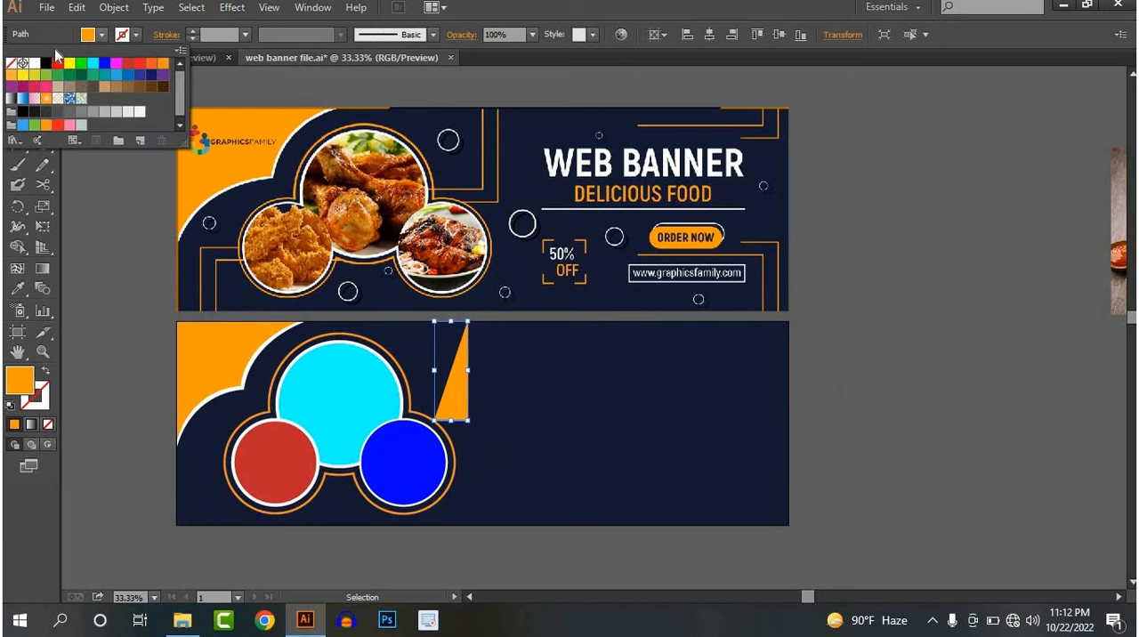
pyautogui.click(12, 63)
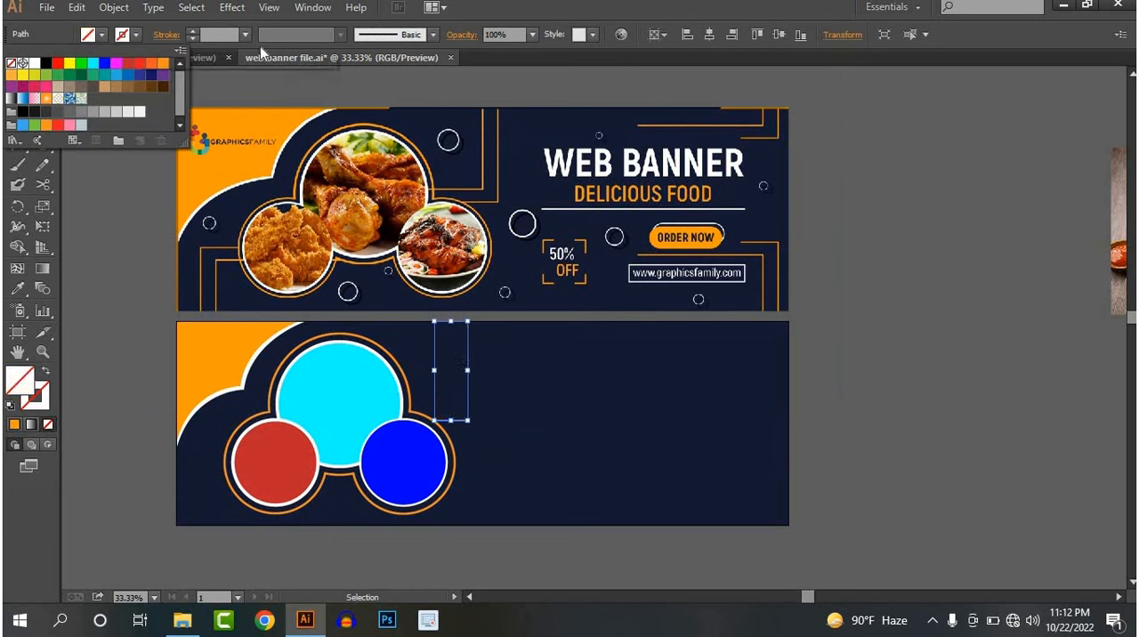
pyautogui.click(160, 60)
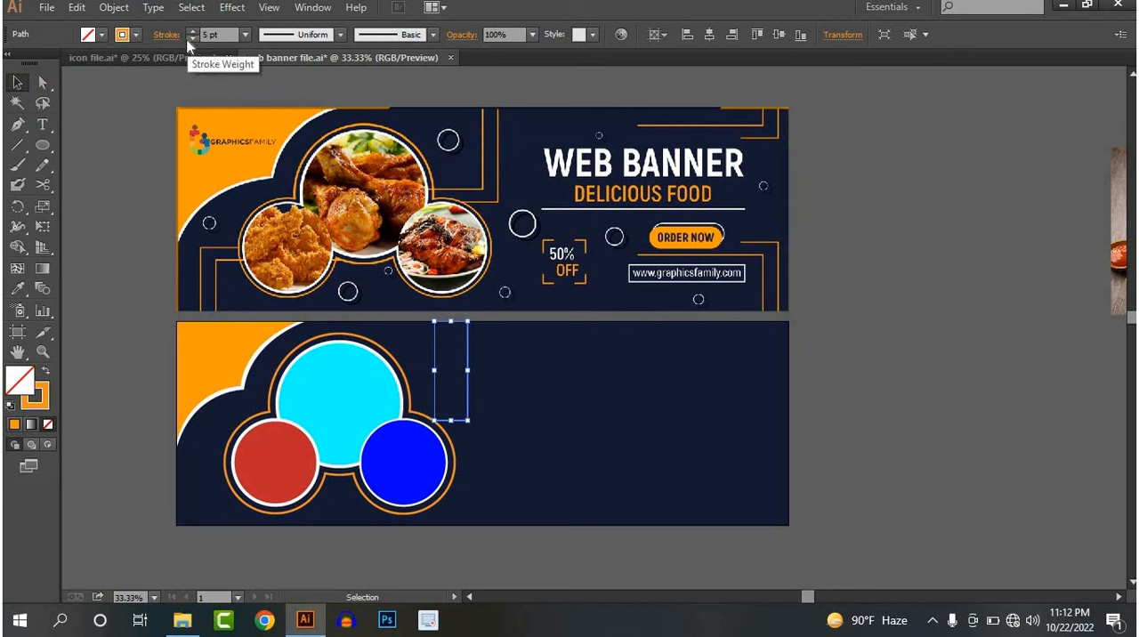
pyautogui.click(129, 175)
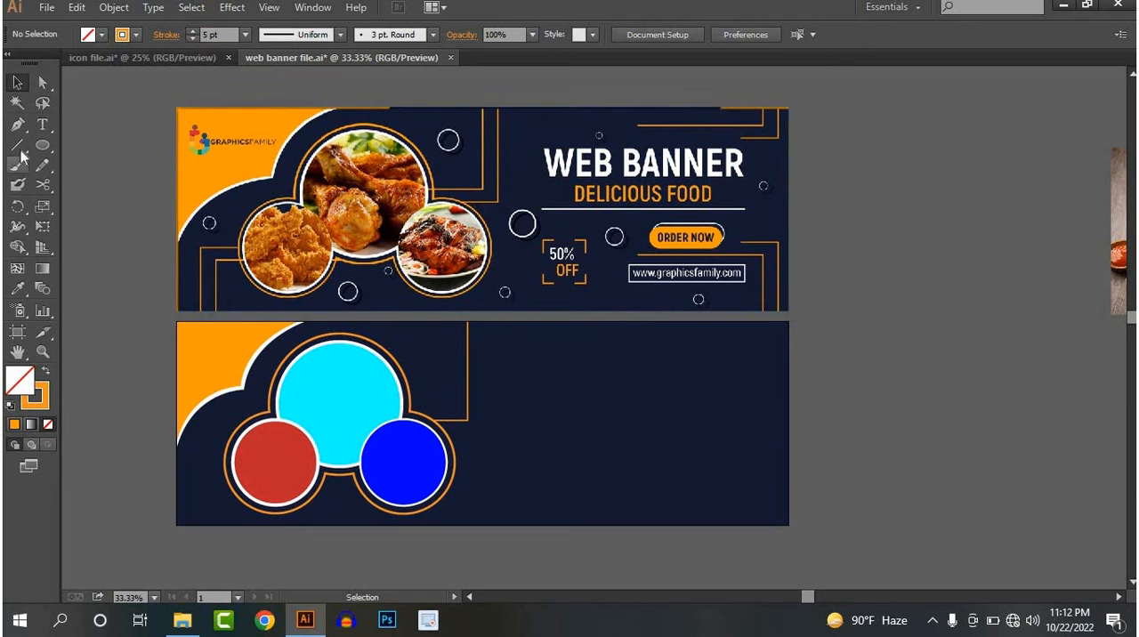
# Duplicate the orange L-shaped line, placing the copy up and to the left so it meets the large ring
pyautogui.click(469, 420)
pyautogui.moveTo(472, 422); pyautogui.dragTo(437, 399)
pyautogui.click(785, 375)
pyautogui.scroll(2, 450, 362)
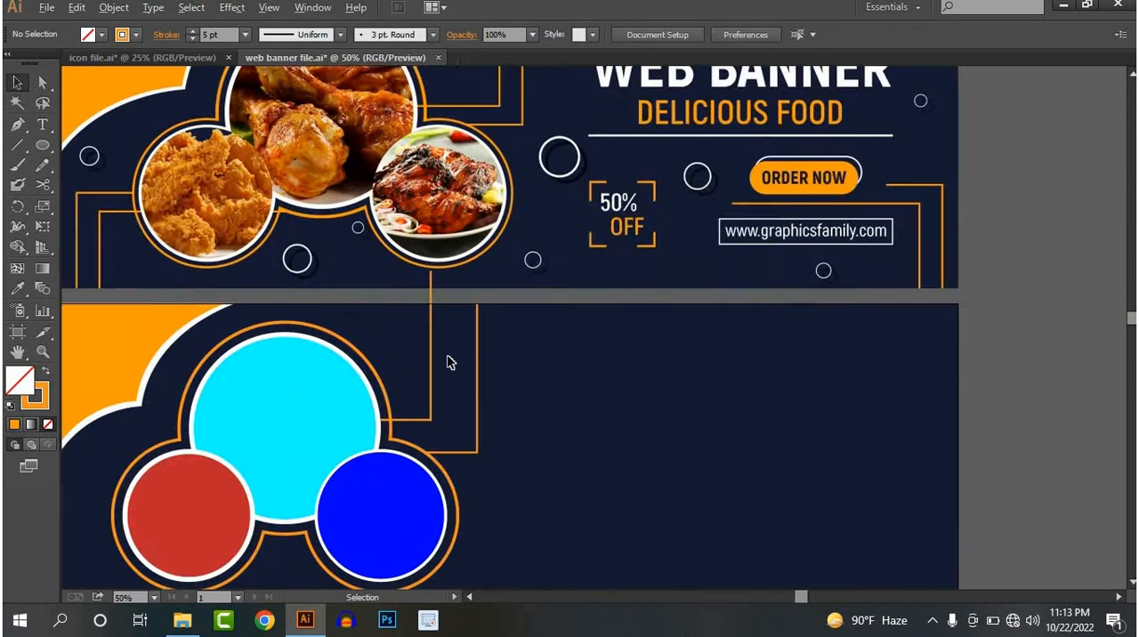
# Shorten the inner L-shaped orange line by moving its upper end anchor down to the lower banner's top edge
pyautogui.scroll(2, 471, 309)
pyautogui.click(43, 85)
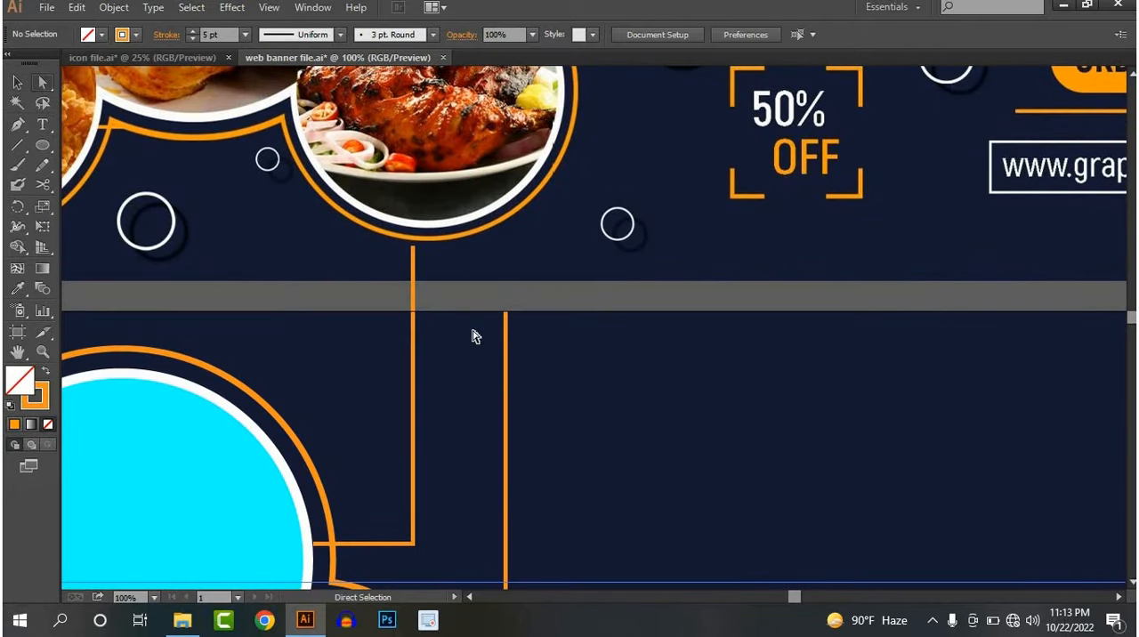
pyautogui.click(414, 251)
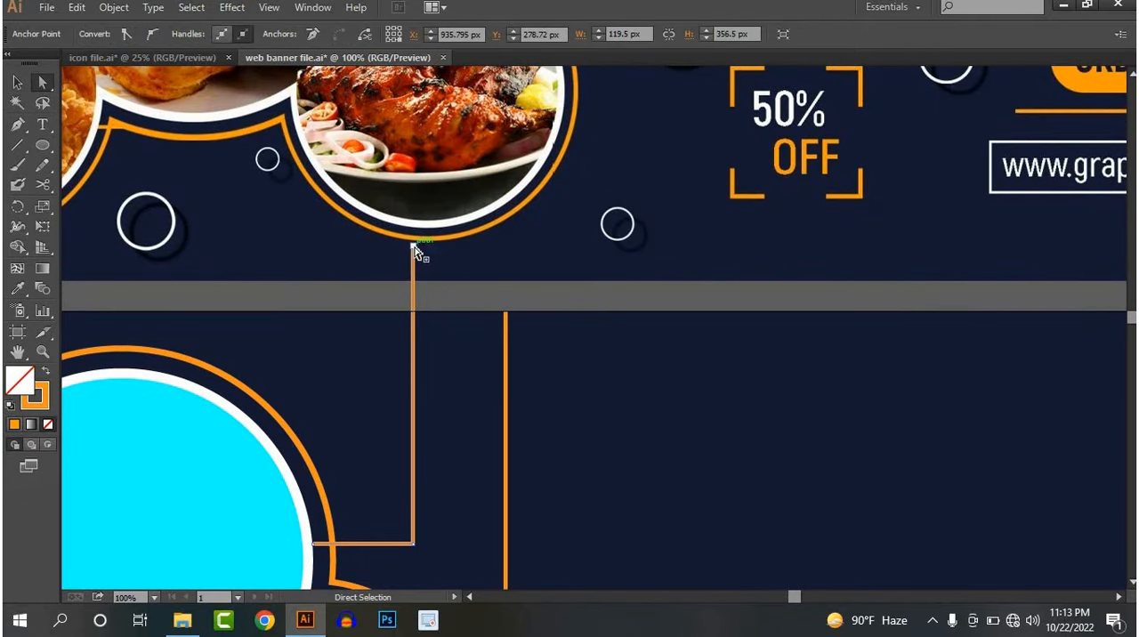
pyautogui.moveTo(414, 253); pyautogui.dragTo(491, 305)
pyautogui.click(441, 308)
pyautogui.scroll(-5, 445, 311)
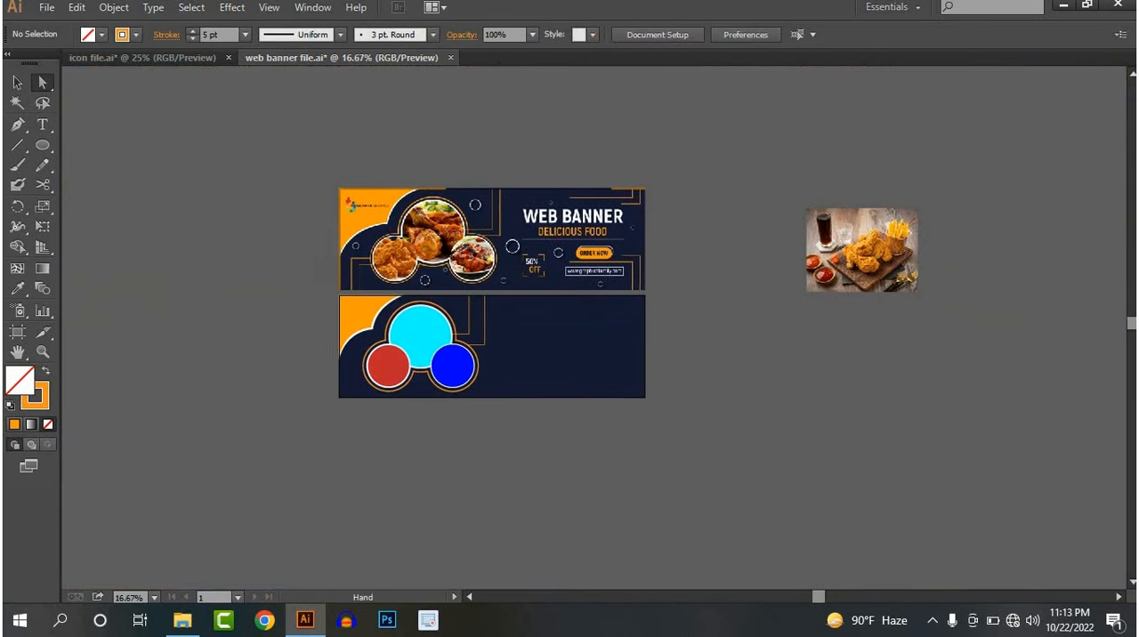
# Draw an orange L-shaped Pen path from the red circle's ring outward to the left and about 216 px down to the banner's bottom edge
pyautogui.click(17, 82)
pyautogui.moveTo(402, 411); pyautogui.dragTo(410, 380)
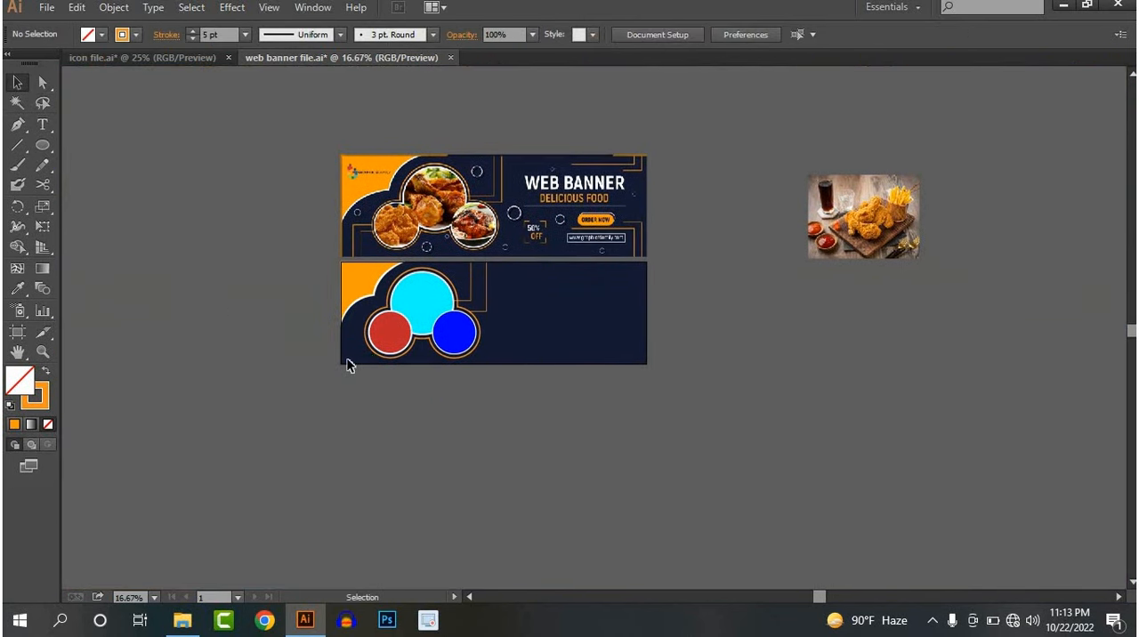
pyautogui.scroll(2, 348, 364)
pyautogui.moveTo(427, 300); pyautogui.dragTo(336, 440)
pyautogui.scroll(1, 386, 373)
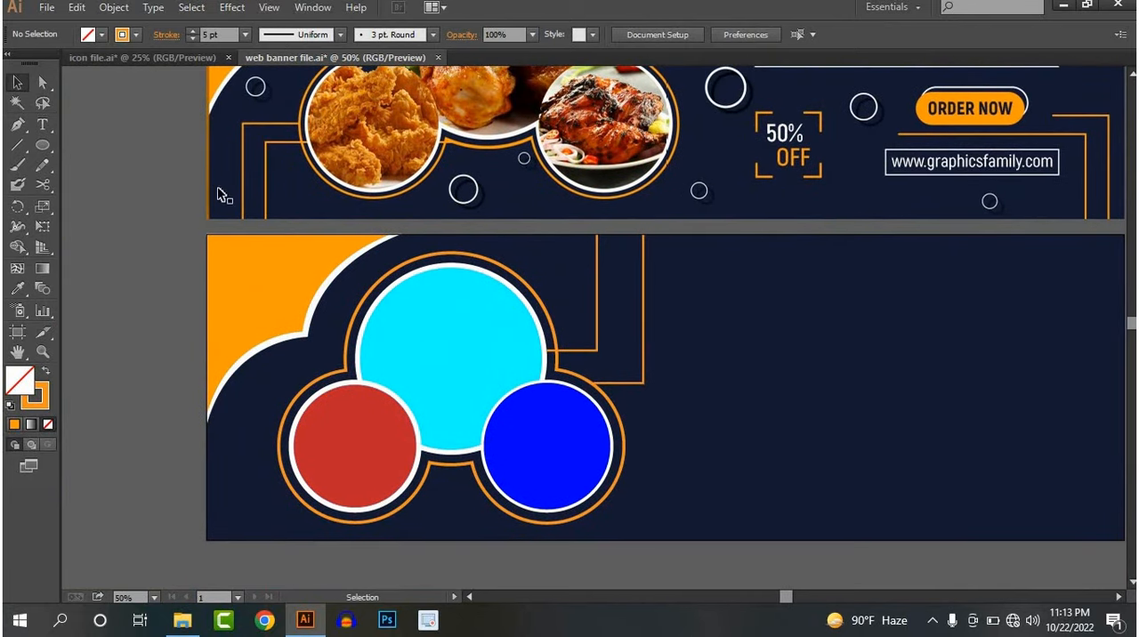
pyautogui.click(17, 124)
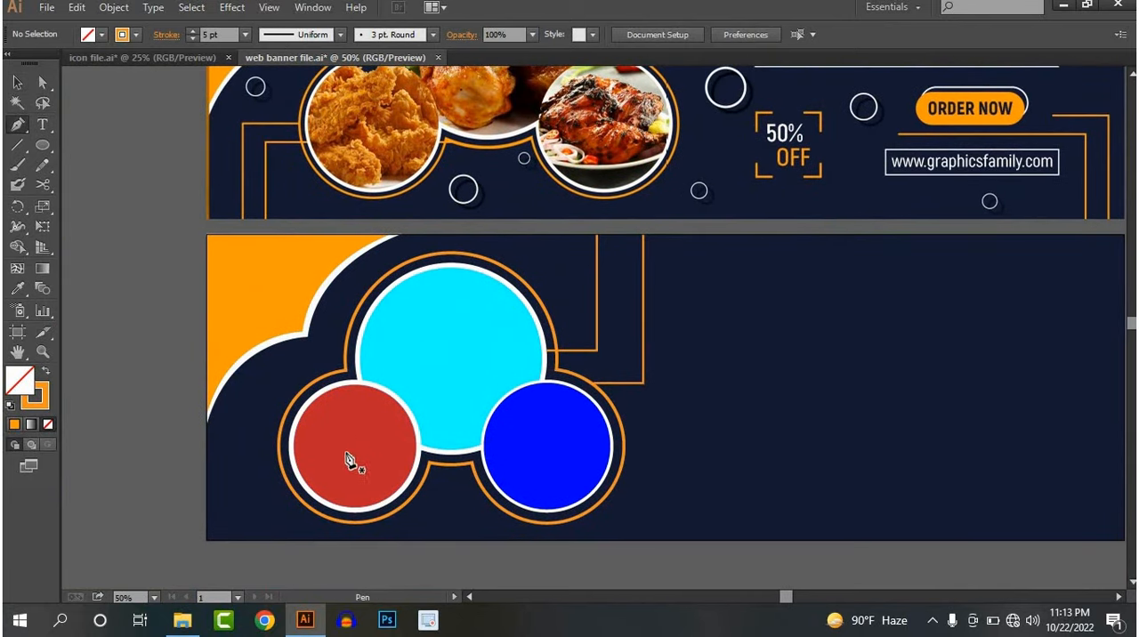
pyautogui.click(273, 450)
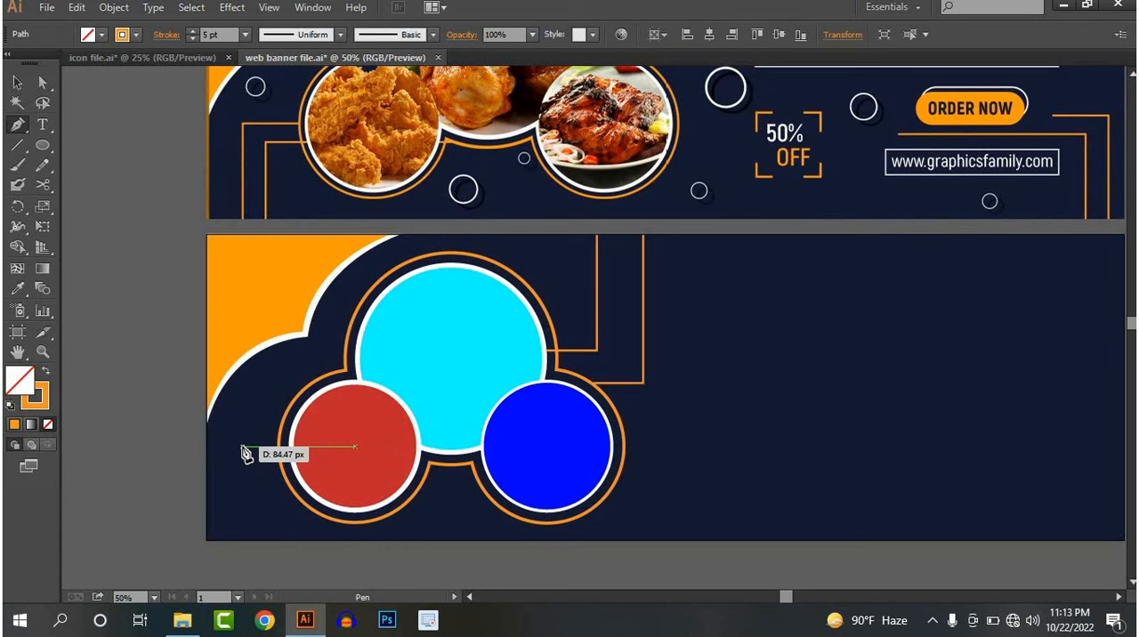
pyautogui.click(243, 445)
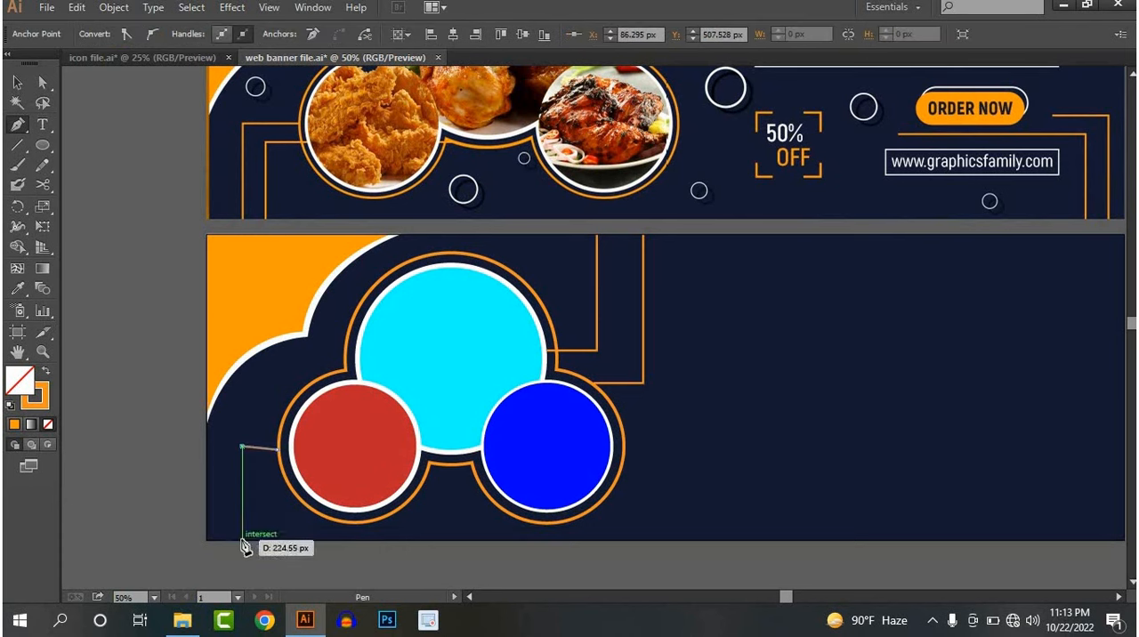
pyautogui.hotkey('ctrl', 'z')
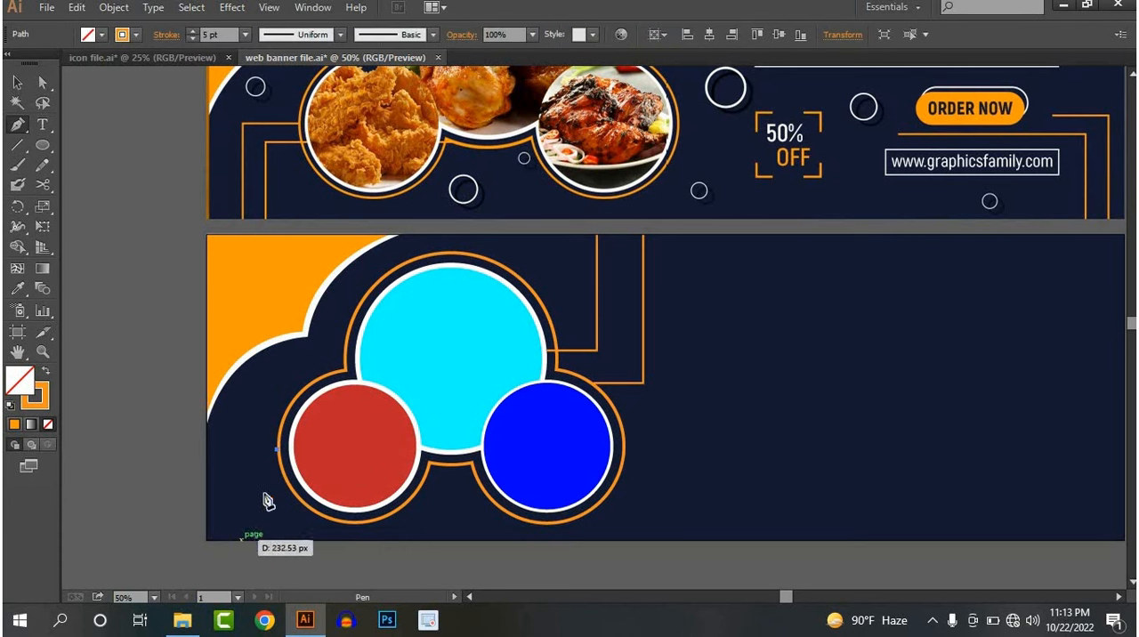
pyautogui.click(234, 450)
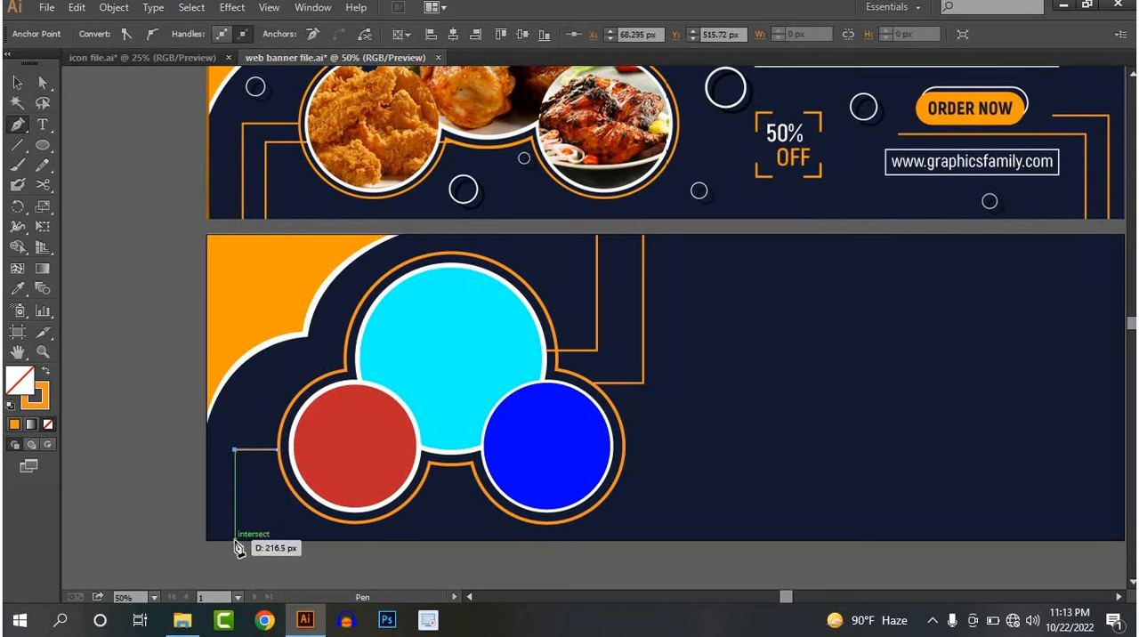
pyautogui.click(235, 540)
pyautogui.click(17, 82)
pyautogui.click(114, 187)
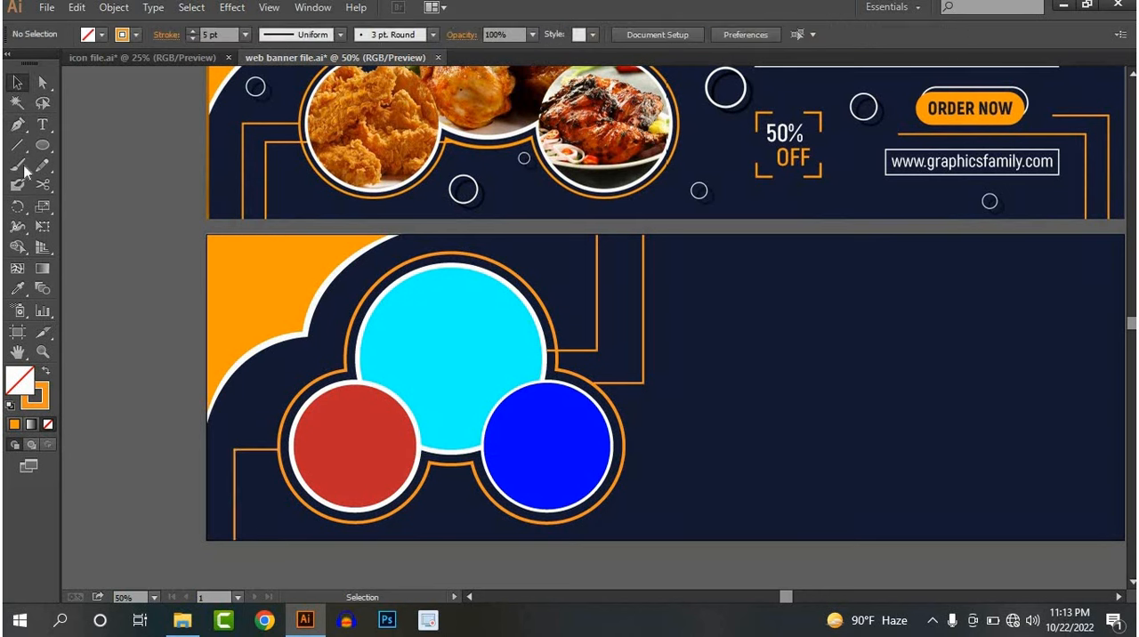
# Draw a smaller L-shaped Pen path inside the previous one, about 96 px across and 140 px down, ending at the banner's bottom edge
pyautogui.click(17, 126)
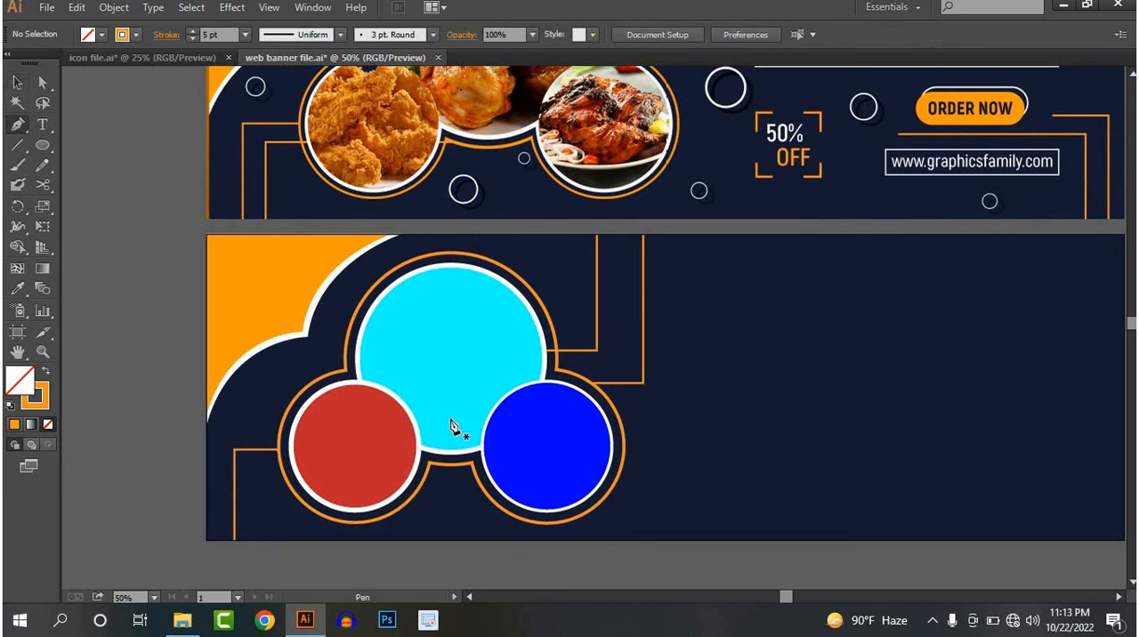
pyautogui.click(279, 485)
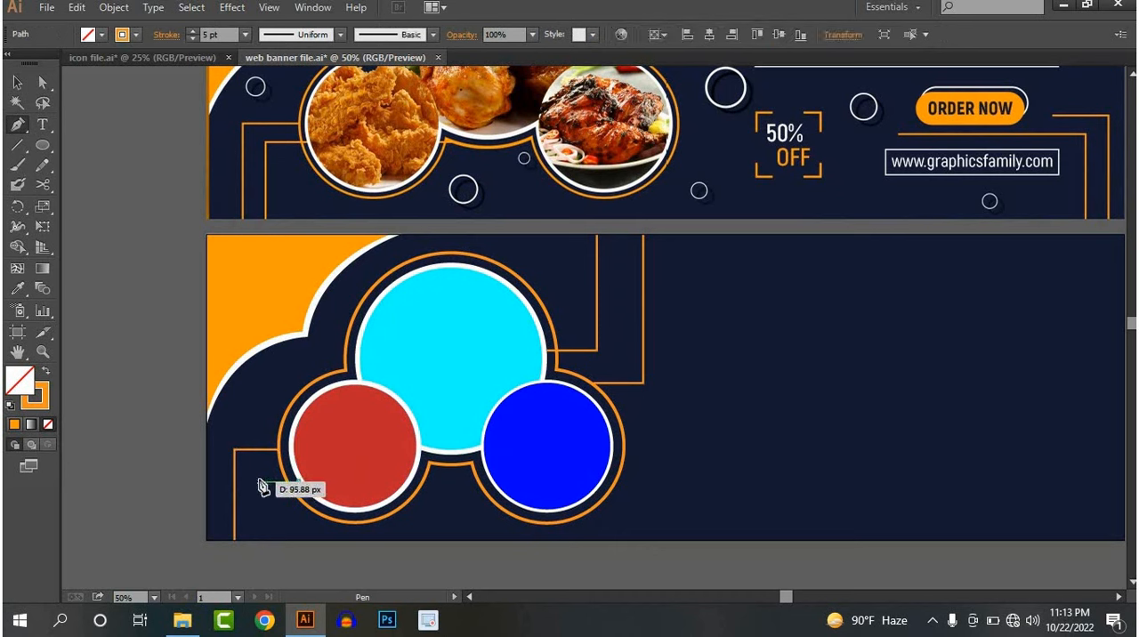
pyautogui.click(259, 538)
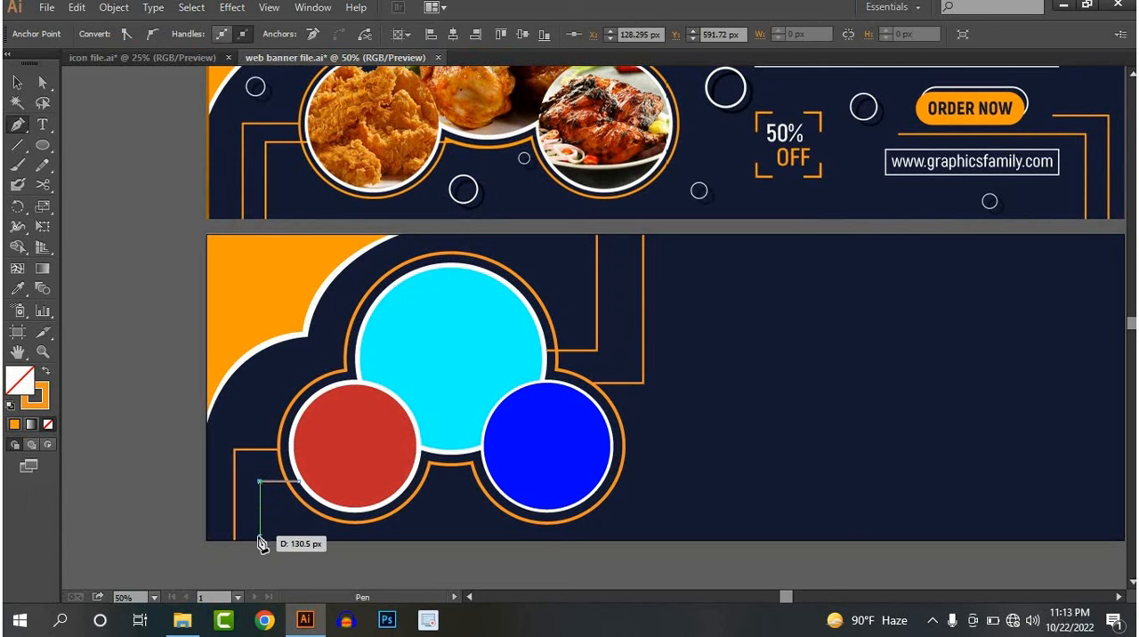
pyautogui.click(16, 84)
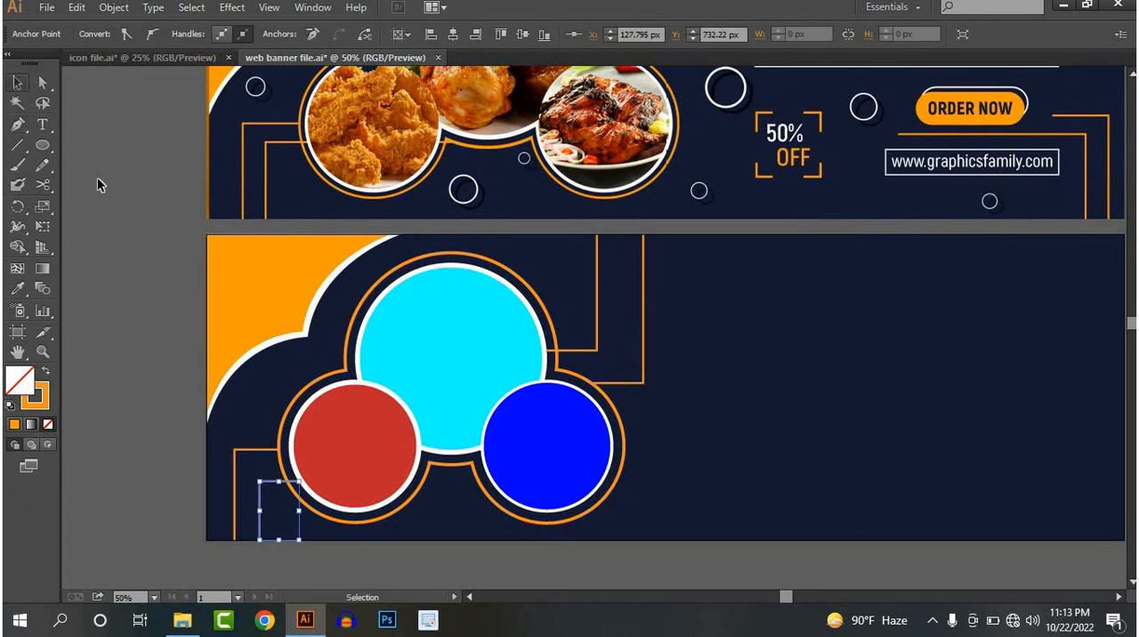
pyautogui.click(98, 182)
# Add the text WEB BANNER at 52 pt on the empty right part of the lower banner
pyautogui.scroll(-2, 331, 384)
pyautogui.moveTo(419, 384); pyautogui.dragTo(318, 373)
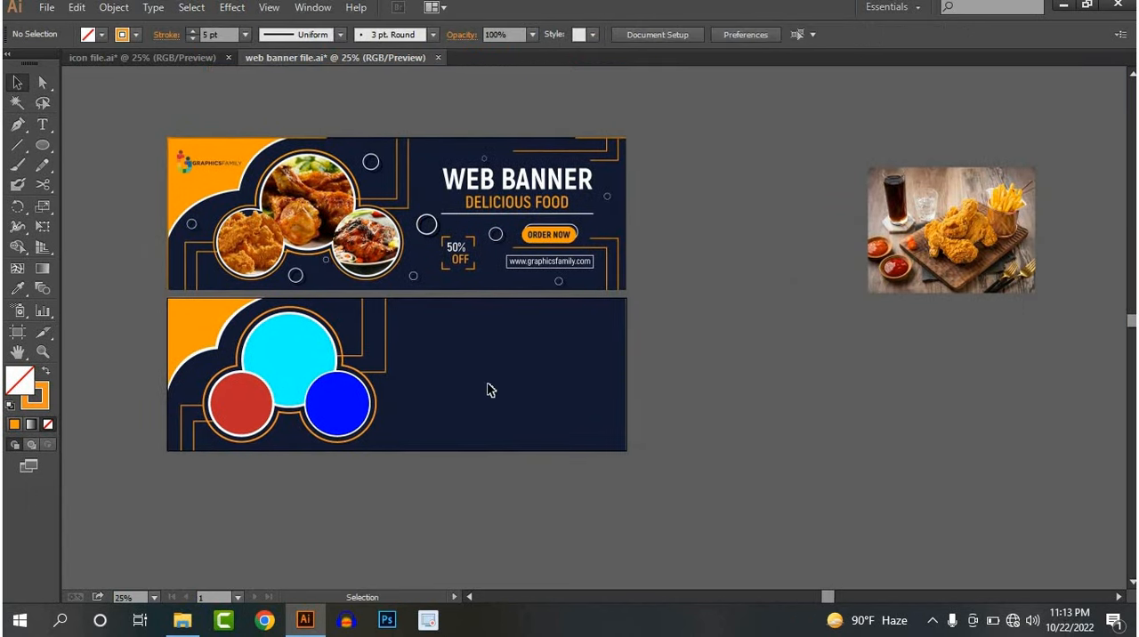
pyautogui.scroll(1, 488, 389)
pyautogui.moveTo(591, 319); pyautogui.dragTo(433, 326)
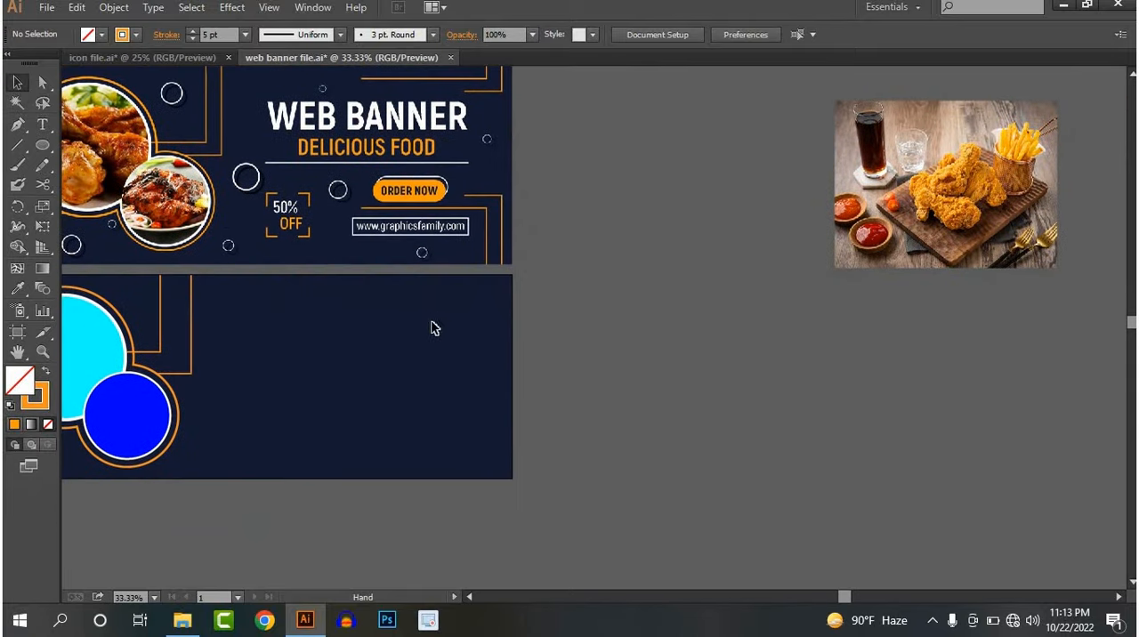
pyautogui.scroll(1, 534, 256)
pyautogui.scroll(3, 534, 258)
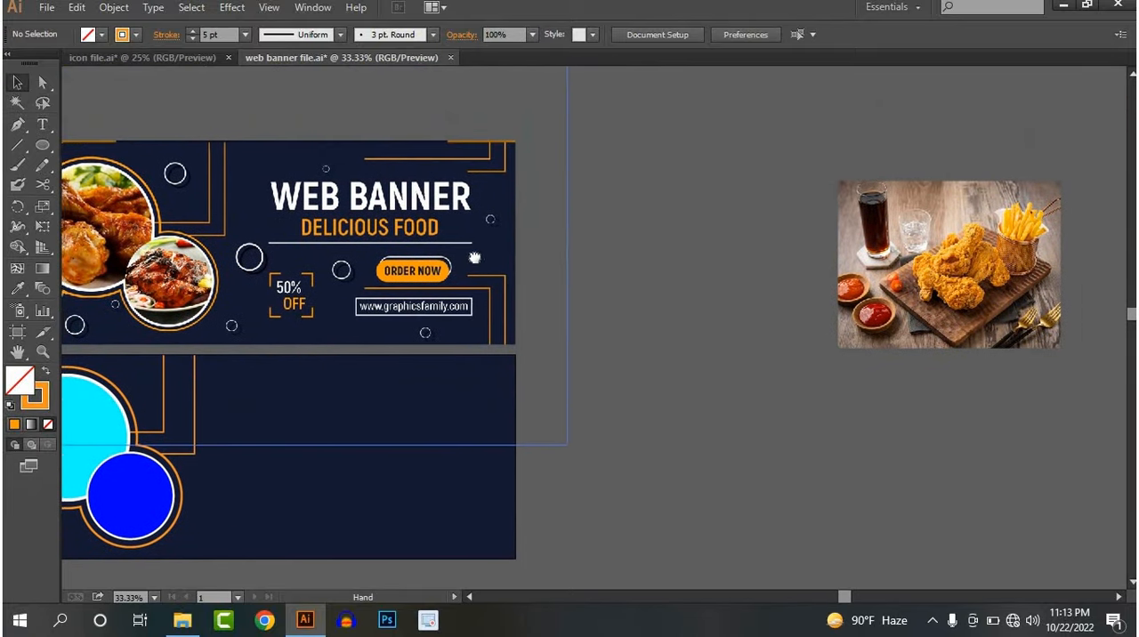
pyautogui.hscroll(-2, 472, 259)
pyautogui.moveTo(397, 399); pyautogui.dragTo(432, 348)
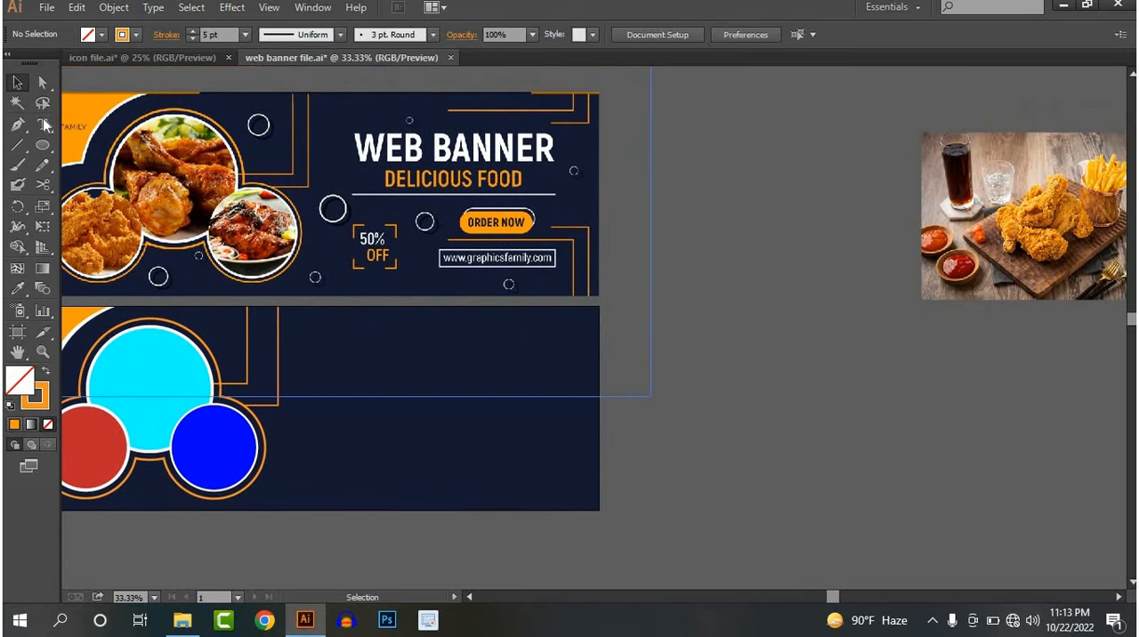
pyautogui.click(380, 346)
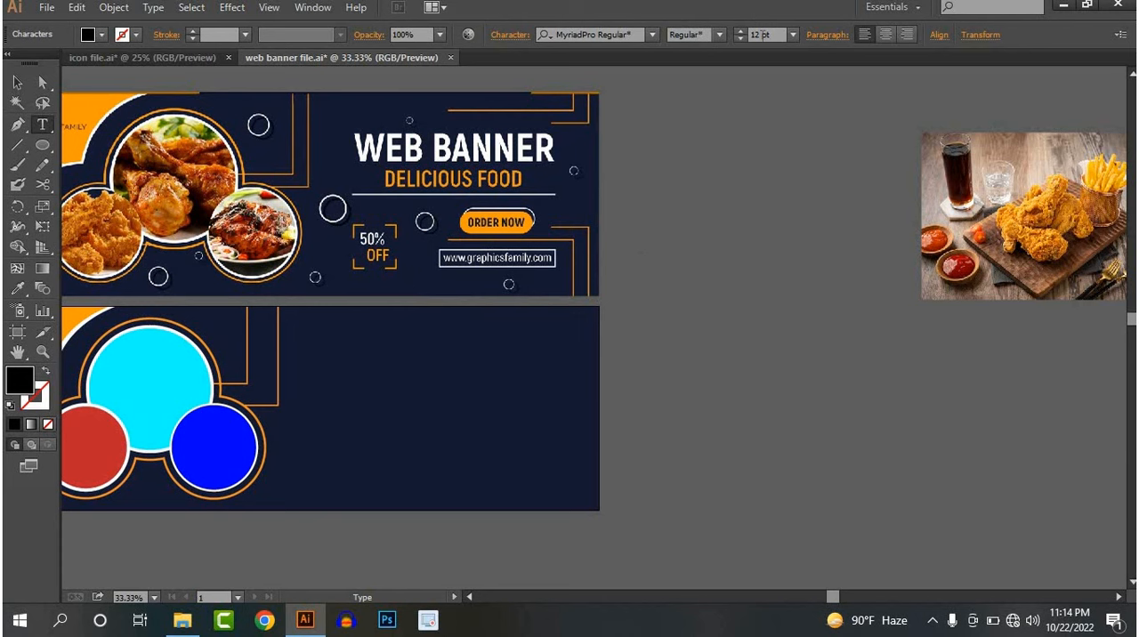
pyautogui.scroll(17, 760, 42)
pyautogui.scroll(3, 759, 51)
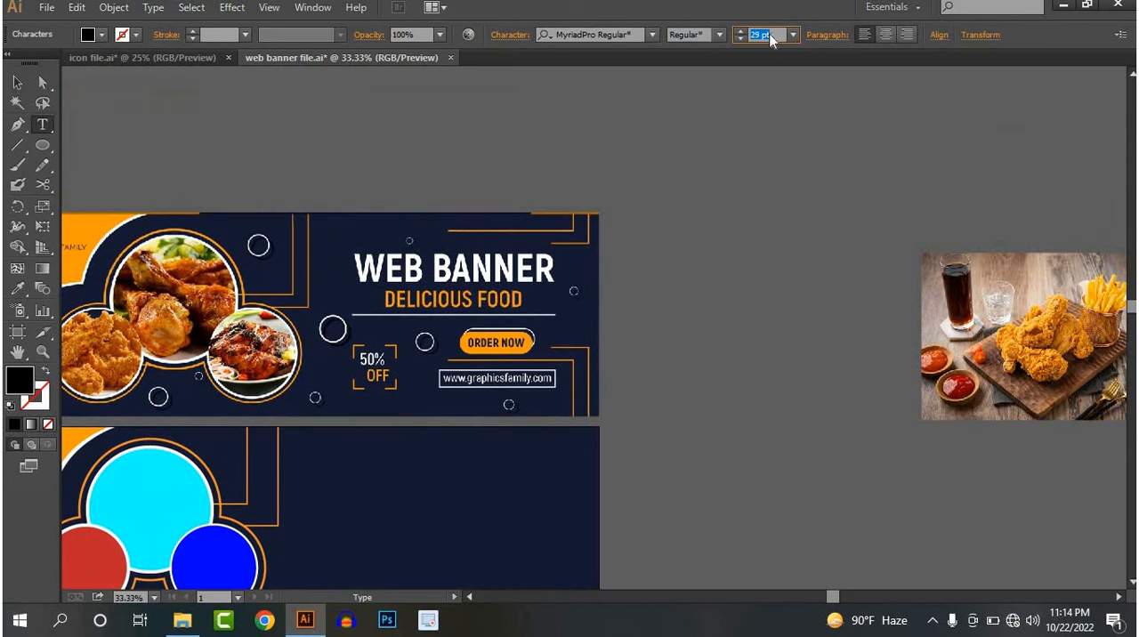
pyautogui.scroll(-3, 449, 436)
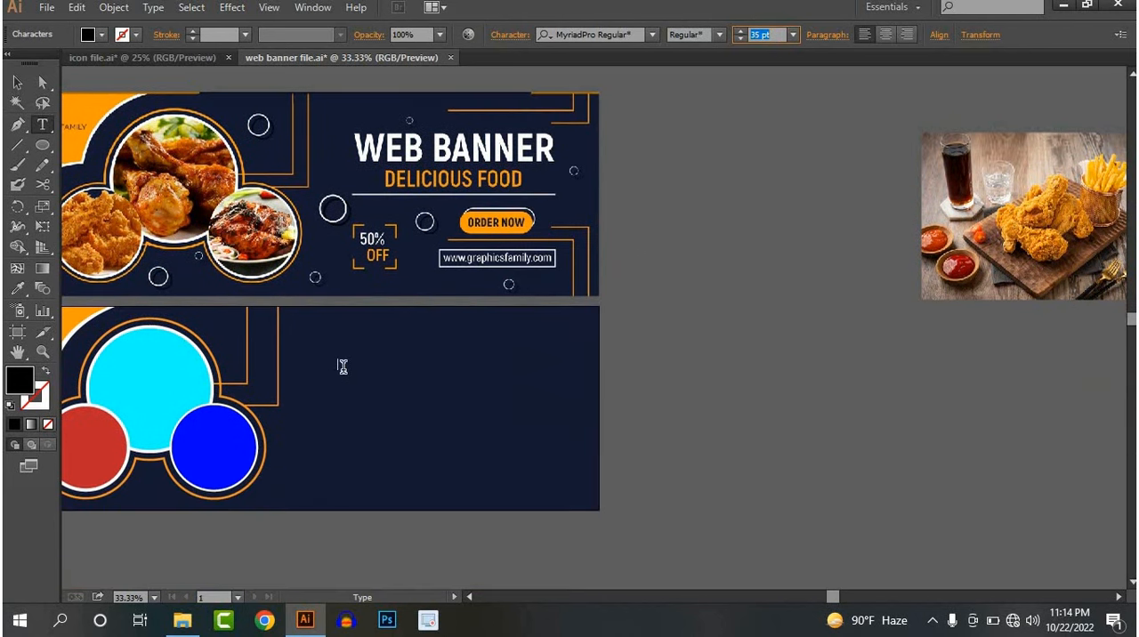
pyautogui.click(742, 31)
pyautogui.click(18, 82)
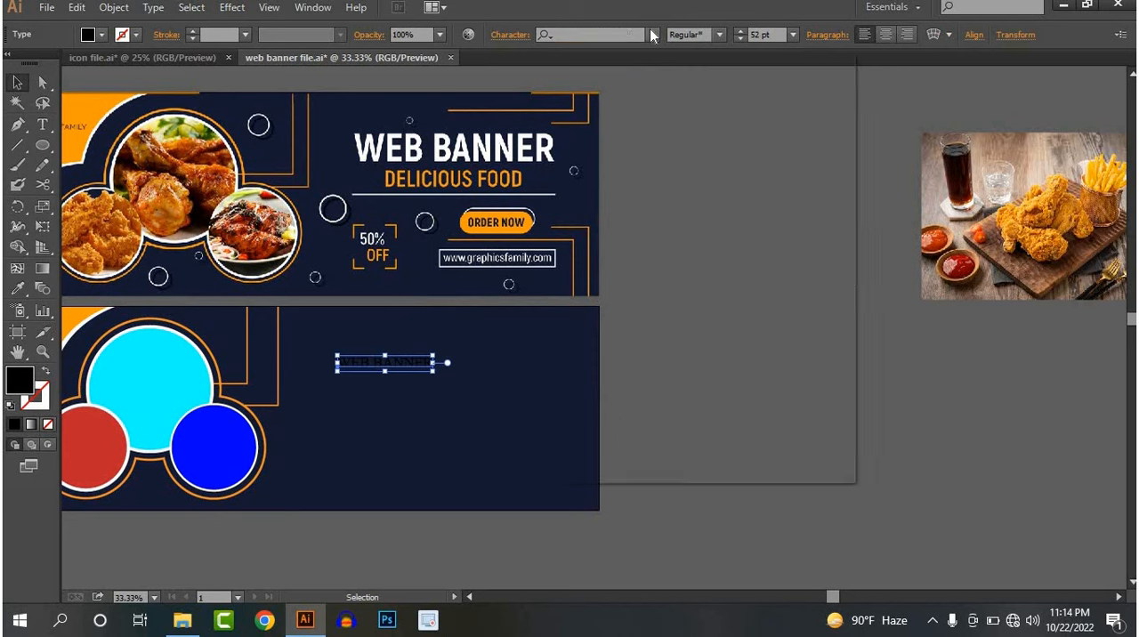
# Set the WEB BANNER text to Montserrat Bold and enlarge it to about 133 pt
pyautogui.click(652, 34)
pyautogui.write('MONT')
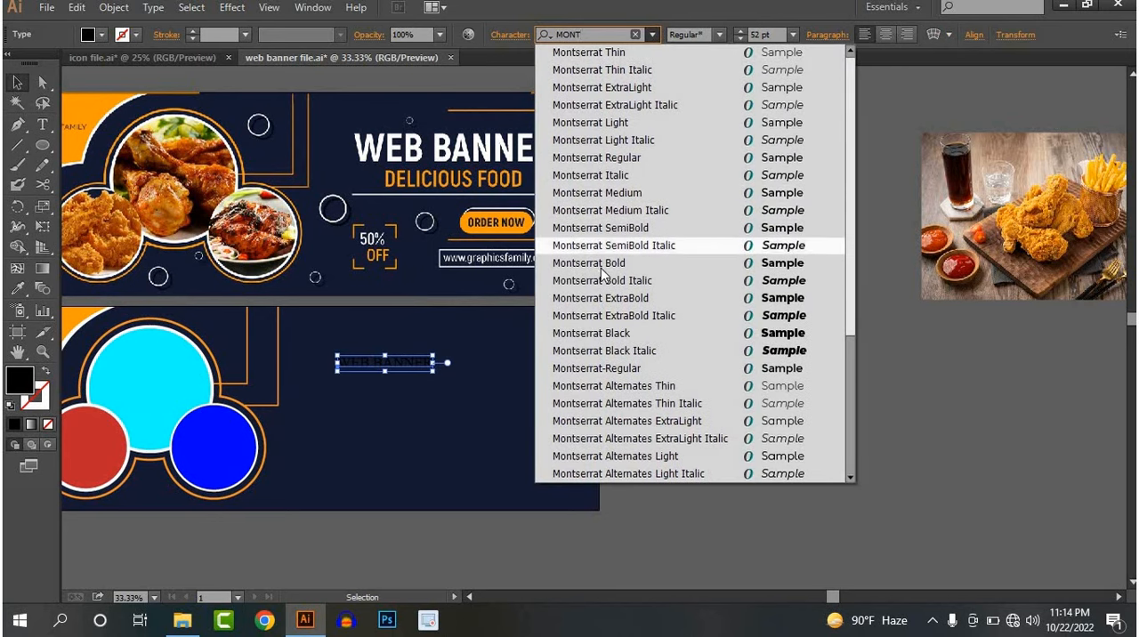
pyautogui.click(602, 264)
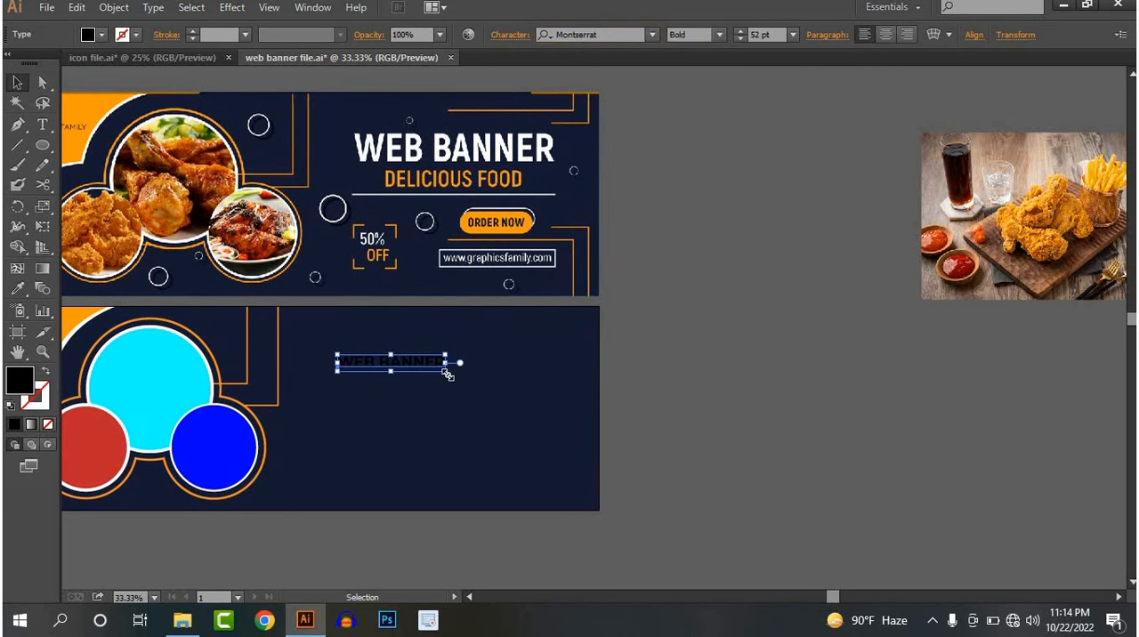
pyautogui.moveTo(447, 375); pyautogui.dragTo(549, 401)
# Fill the WEB BANNER text with white
pyautogui.click(89, 34)
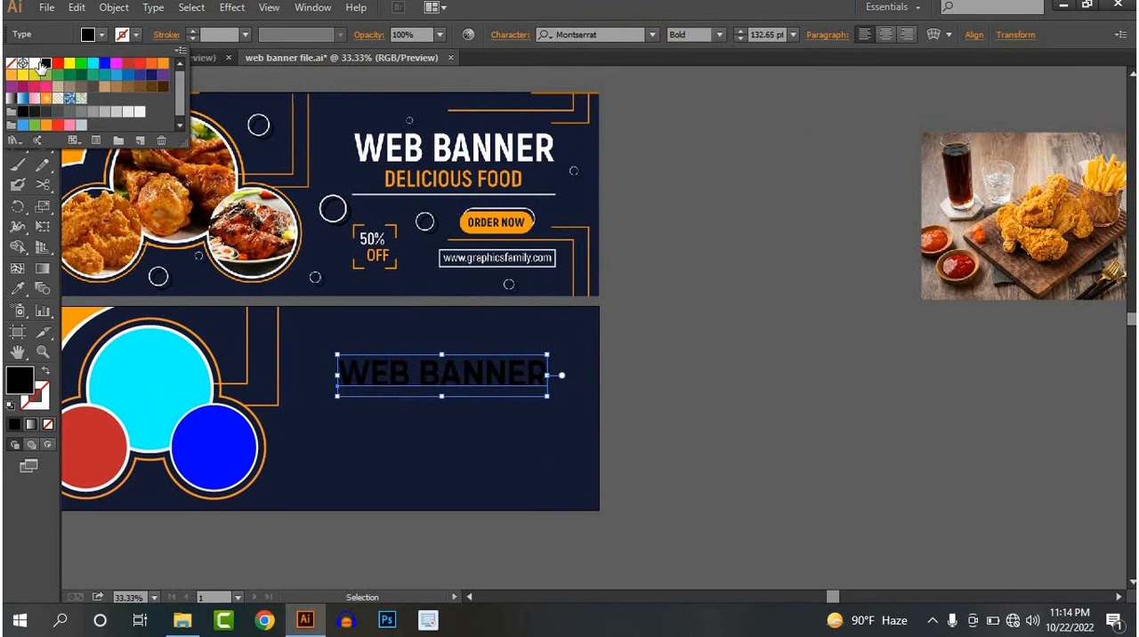
pyautogui.click(36, 64)
pyautogui.click(767, 338)
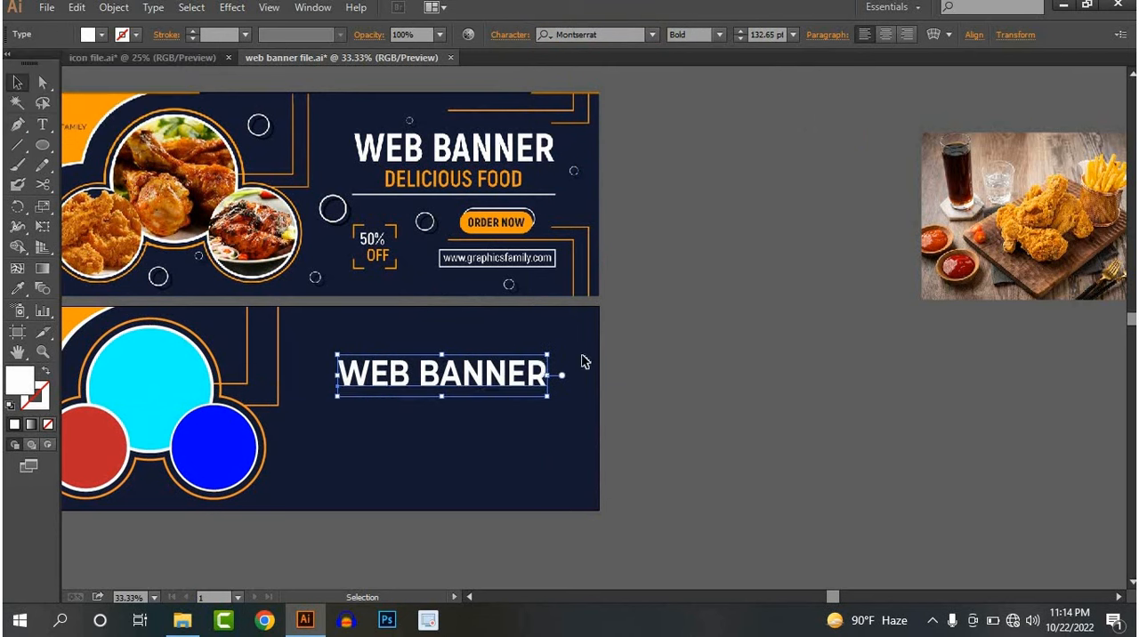
# Move the heading up slightly, duplicate it directly below and replace the copy's text with DILICIOUS FOOD
pyautogui.moveTo(451, 367); pyautogui.dragTo(451, 409)
pyautogui.click(445, 386)
pyautogui.click(451, 364)
pyautogui.press('t')
pyautogui.tripleClick(450, 395)
pyautogui.write('DILICIOU')
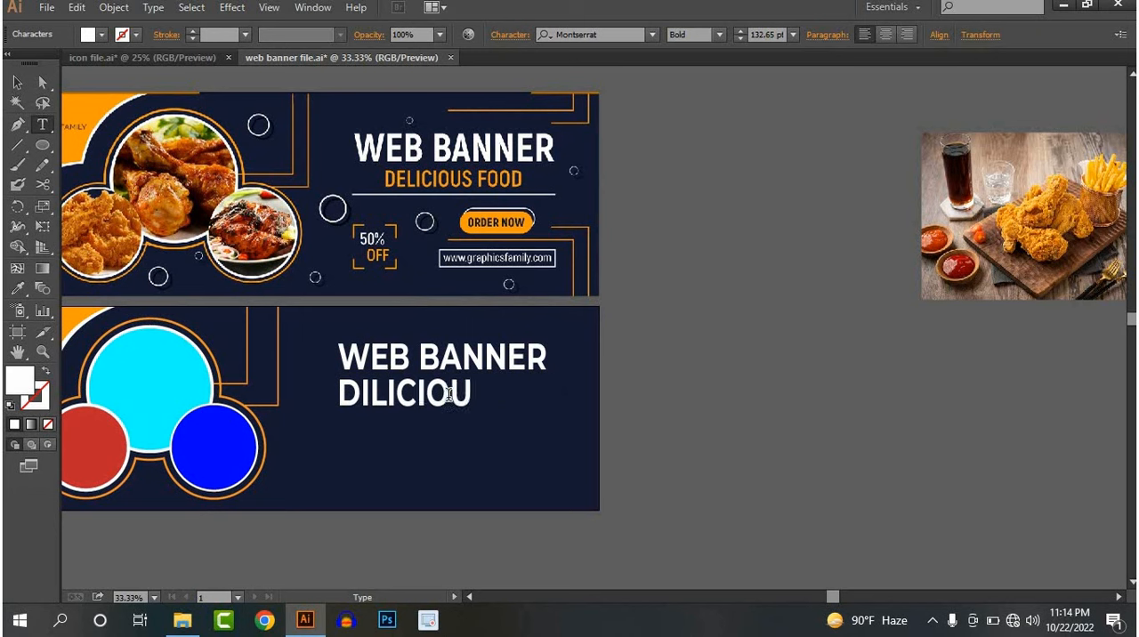
pyautogui.write('S FOOD')
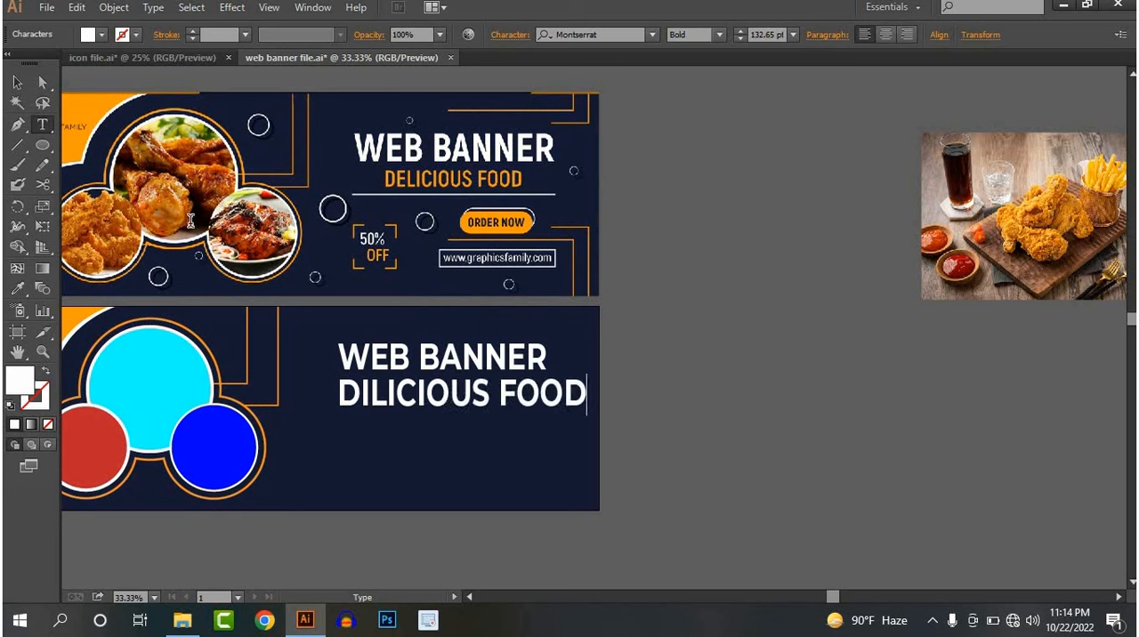
pyautogui.click(15, 82)
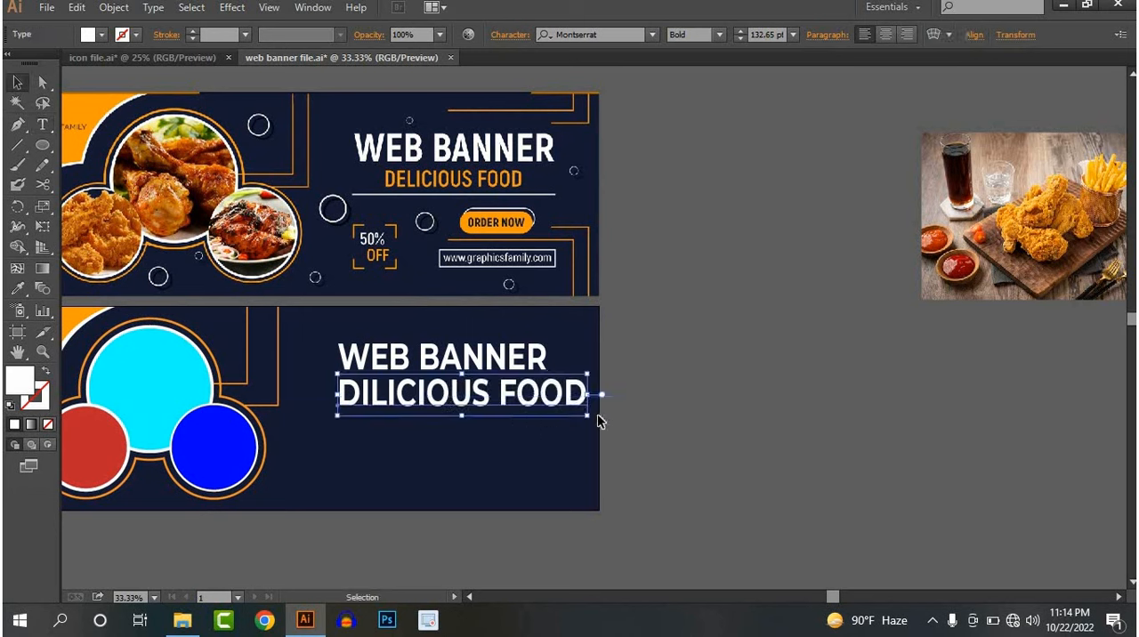
# Scale the DILICIOUS FOOD line to about 88 pt, centre it under the heading and set its weight to SemiBold
pyautogui.moveTo(588, 417); pyautogui.dragTo(425, 378)
pyautogui.scroll(1, 425, 389)
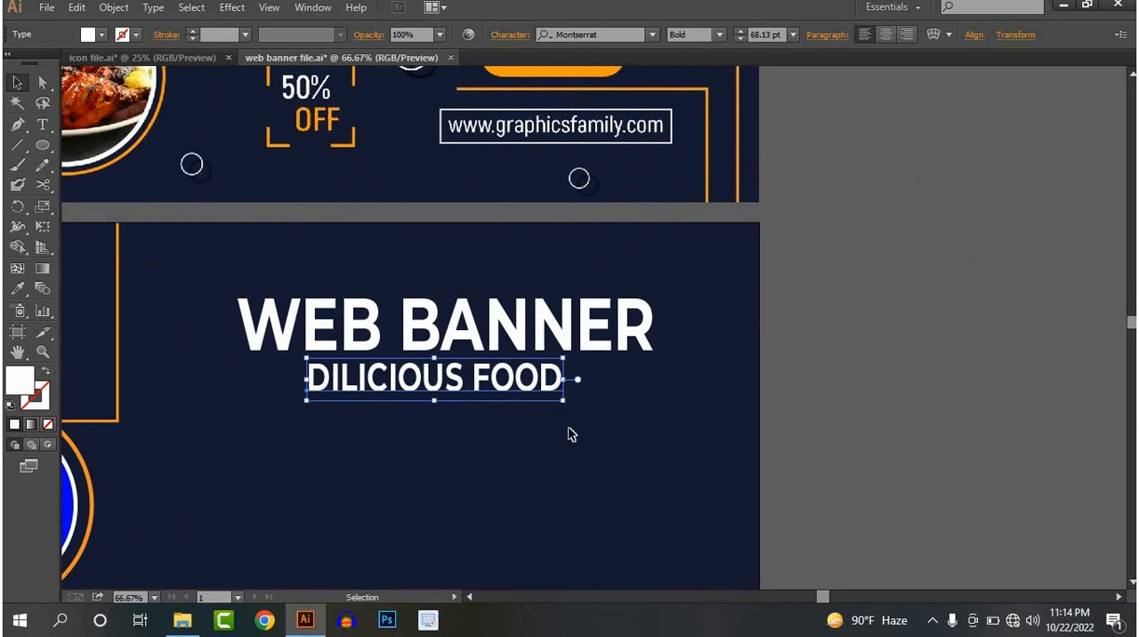
pyautogui.moveTo(562, 400); pyautogui.dragTo(585, 413)
pyautogui.click(724, 35)
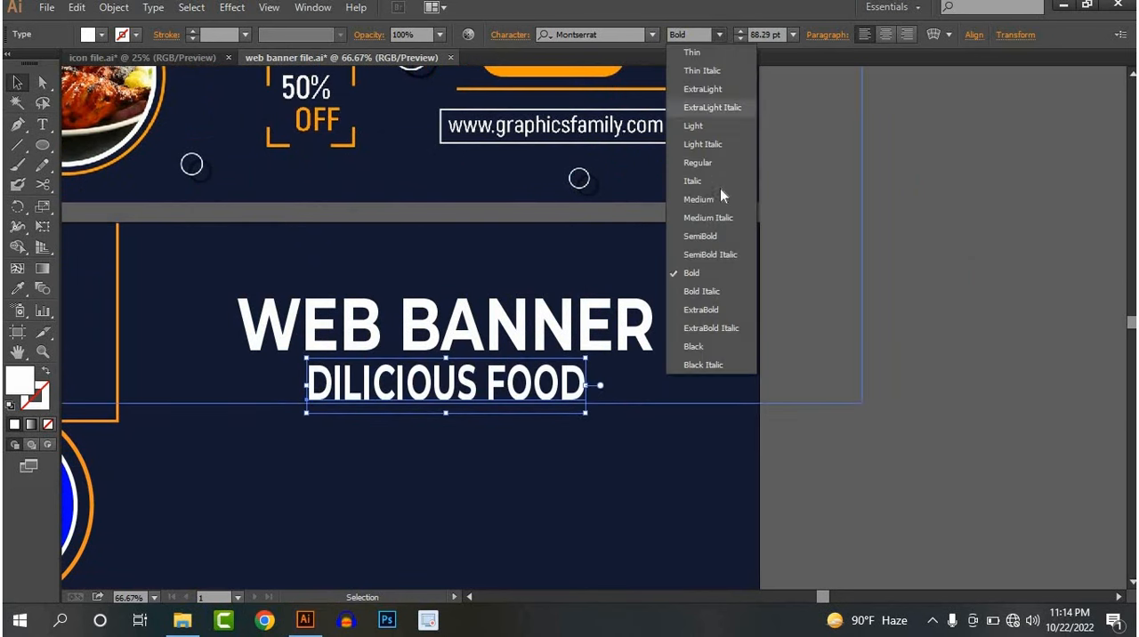
pyautogui.click(699, 236)
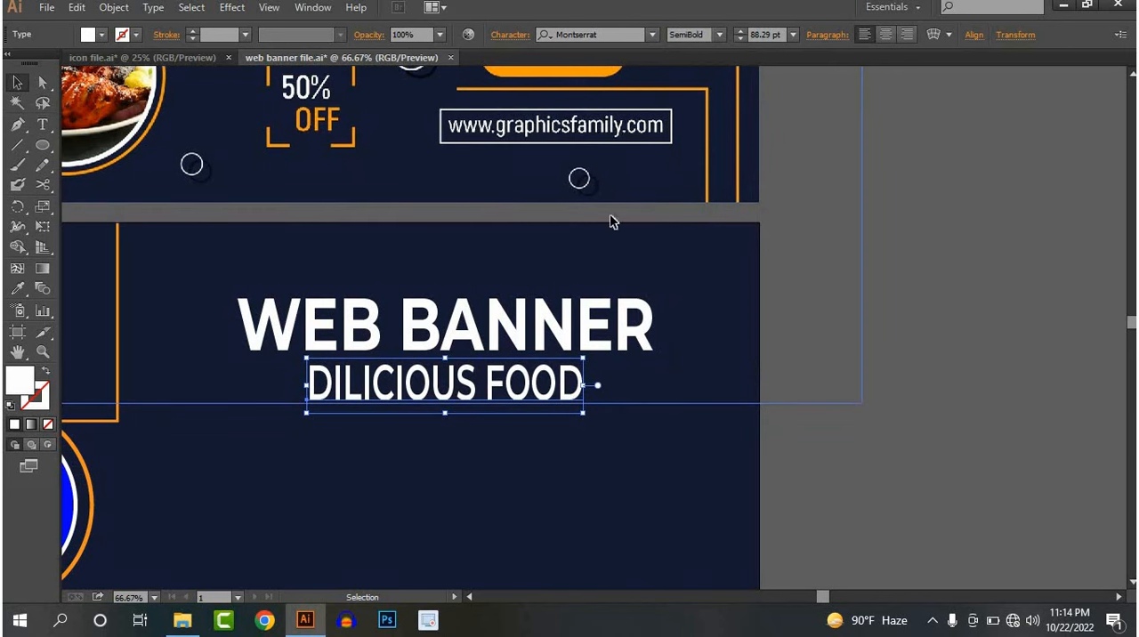
pyautogui.click(719, 386)
# Recolour the DILICIOUS FOOD line orange by sampling the corner shape with the Eyedropper
pyautogui.scroll(-2, 719, 387)
pyautogui.moveTo(655, 422); pyautogui.dragTo(623, 499)
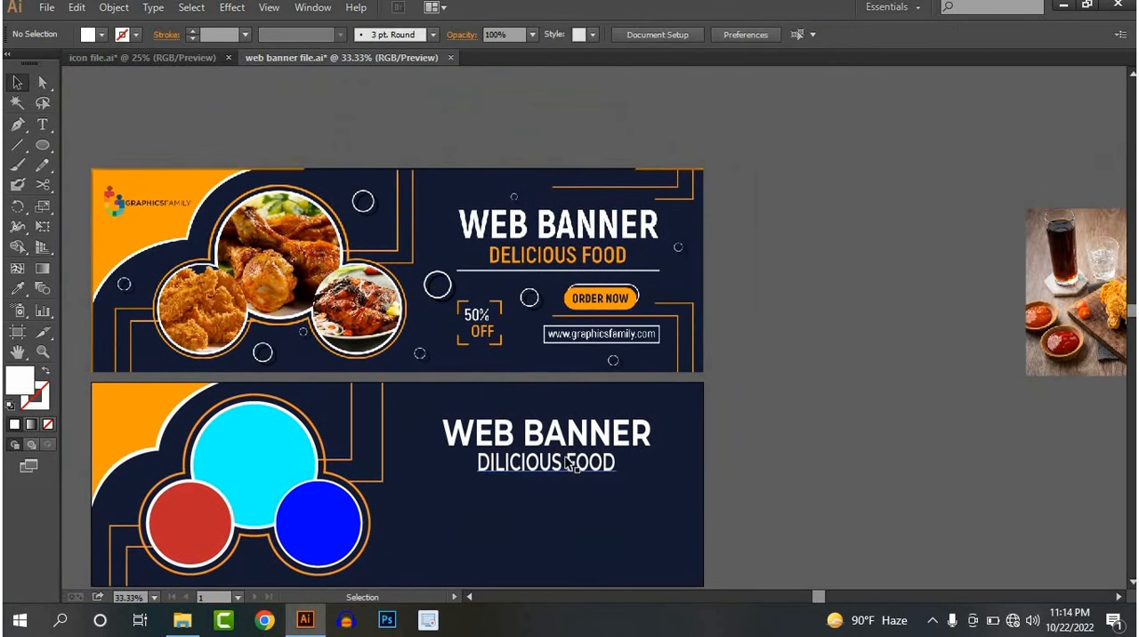
pyautogui.click(547, 463)
pyautogui.click(17, 289)
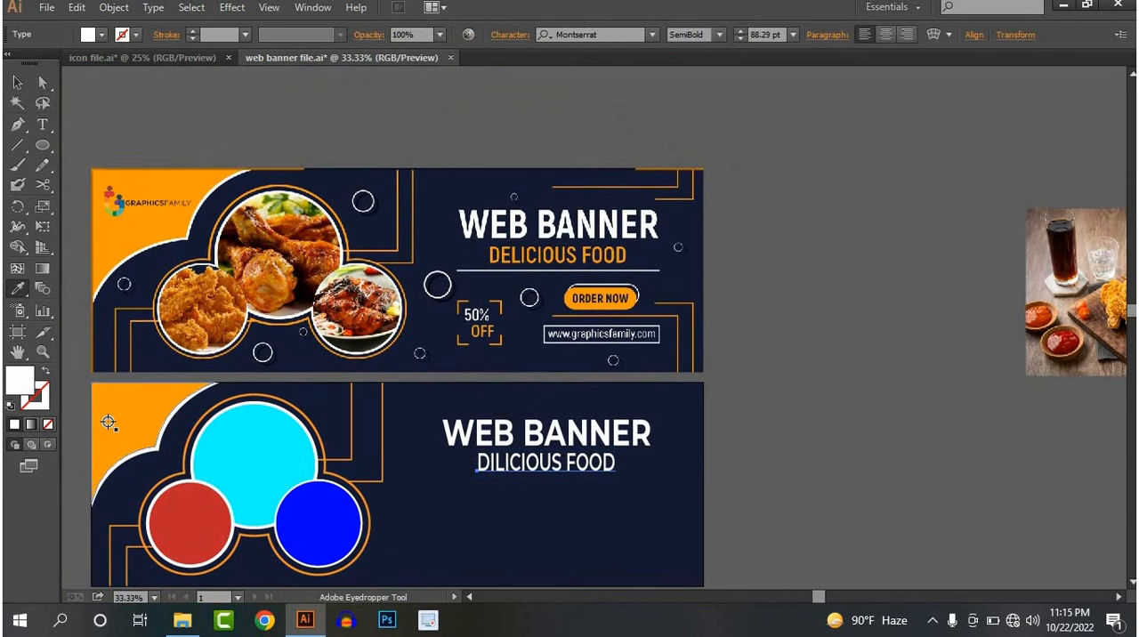
pyautogui.click(101, 431)
pyautogui.click(16, 82)
pyautogui.click(890, 417)
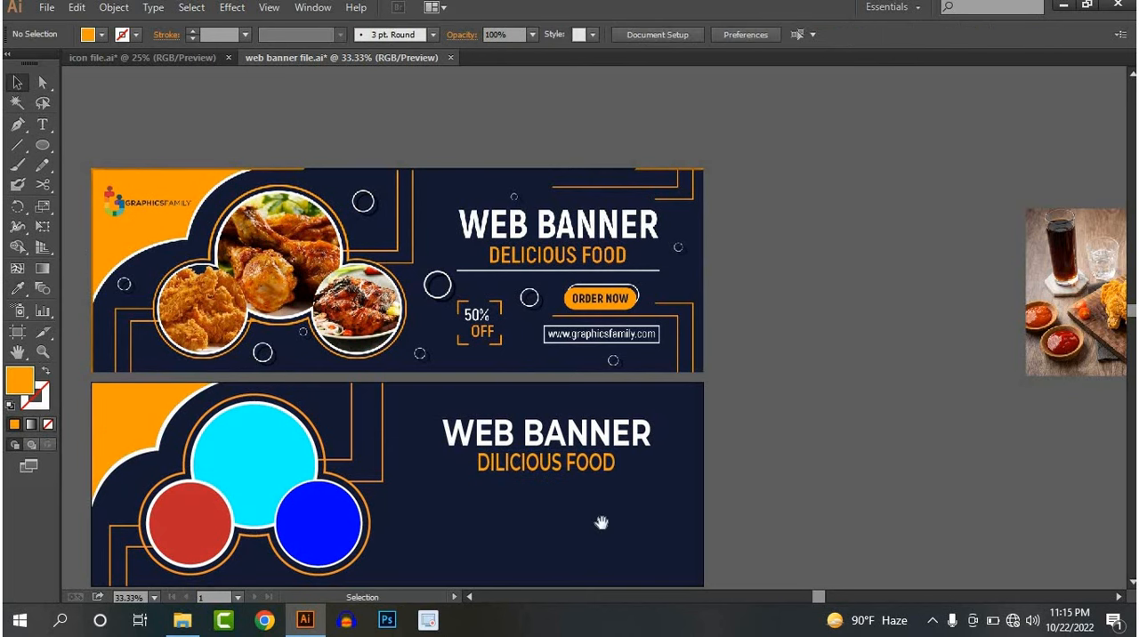
# Draw a nearly horizontal line just below DILICIOUS FOOD, slightly wider than the WEB BANNER heading
pyautogui.moveTo(583, 501); pyautogui.dragTo(545, 420)
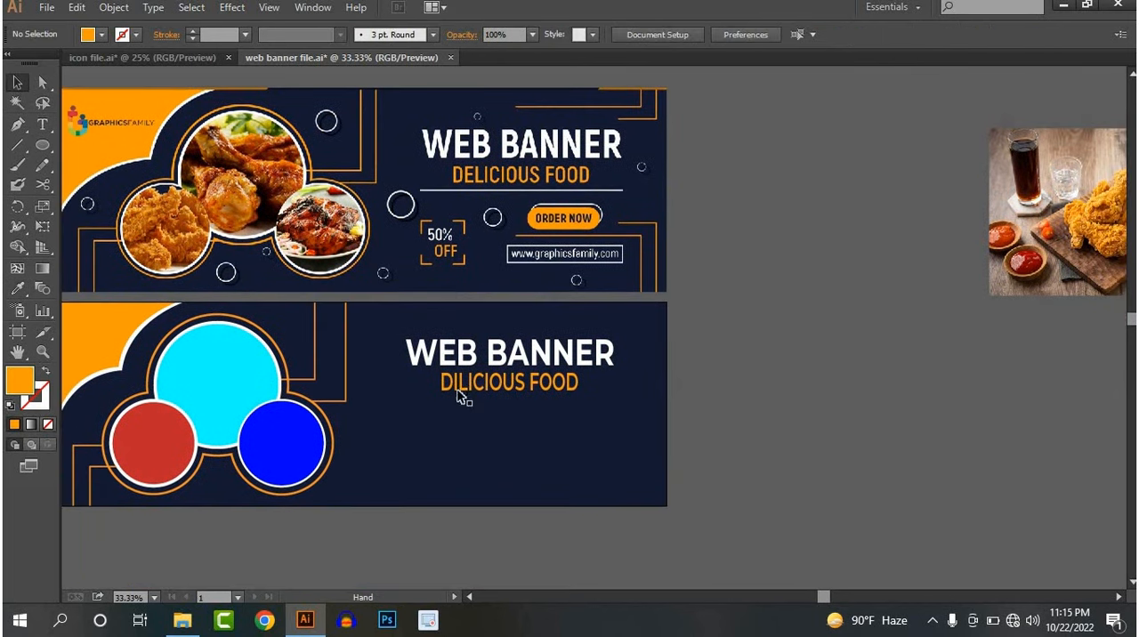
pyautogui.click(17, 145)
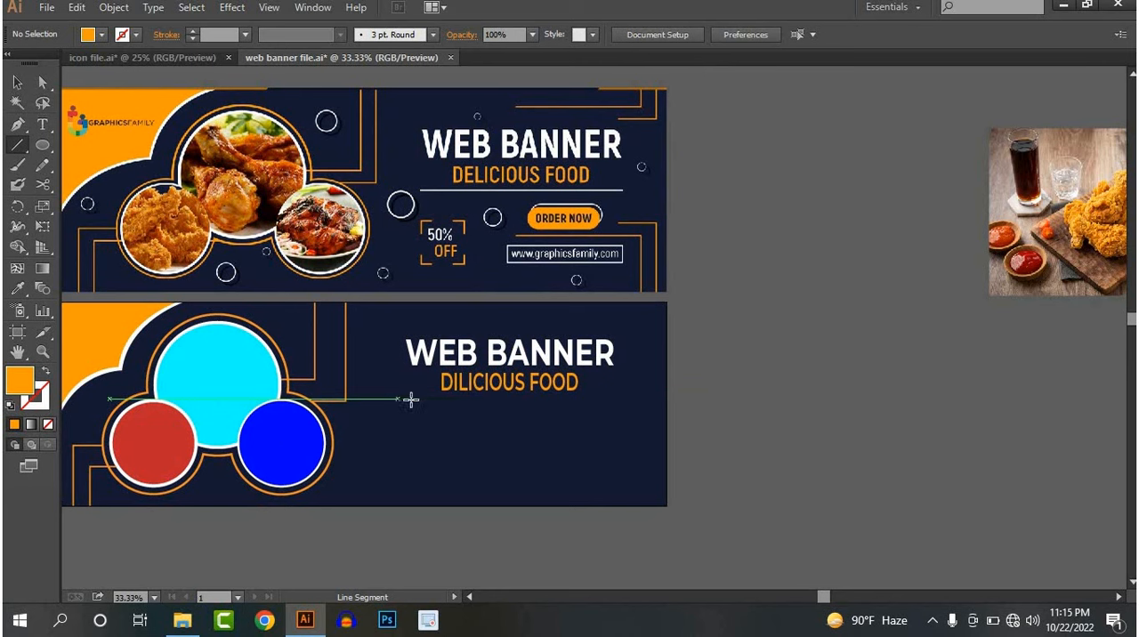
pyautogui.moveTo(398, 400); pyautogui.dragTo(633, 400)
pyautogui.click(17, 82)
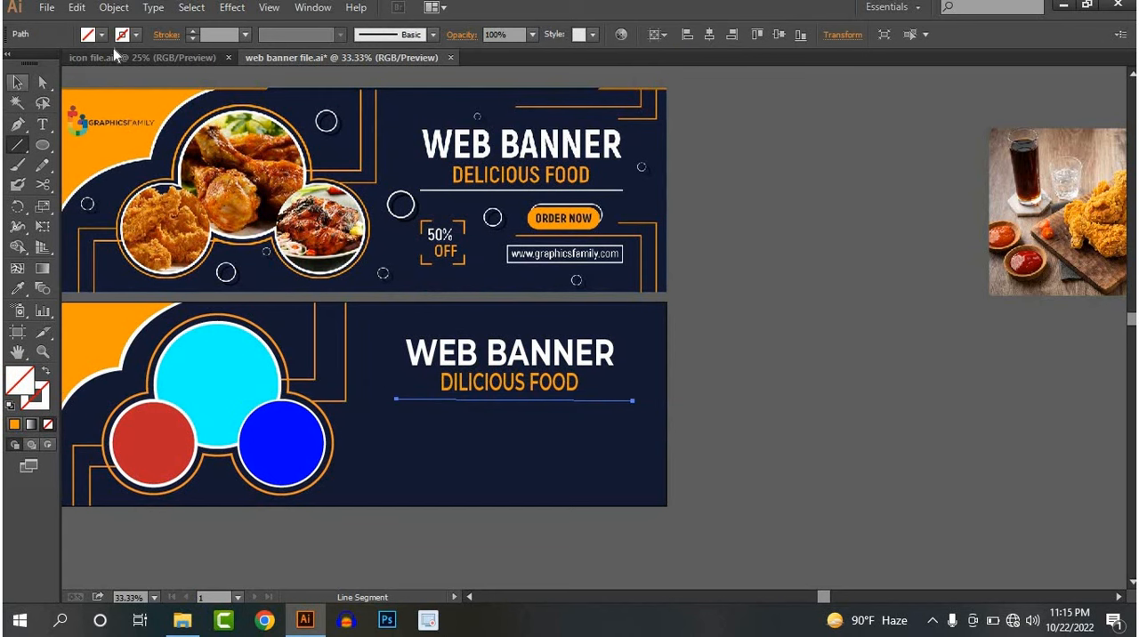
# Give the line beneath the heading a white 5 pt stroke
pyautogui.click(122, 34)
pyautogui.click(34, 63)
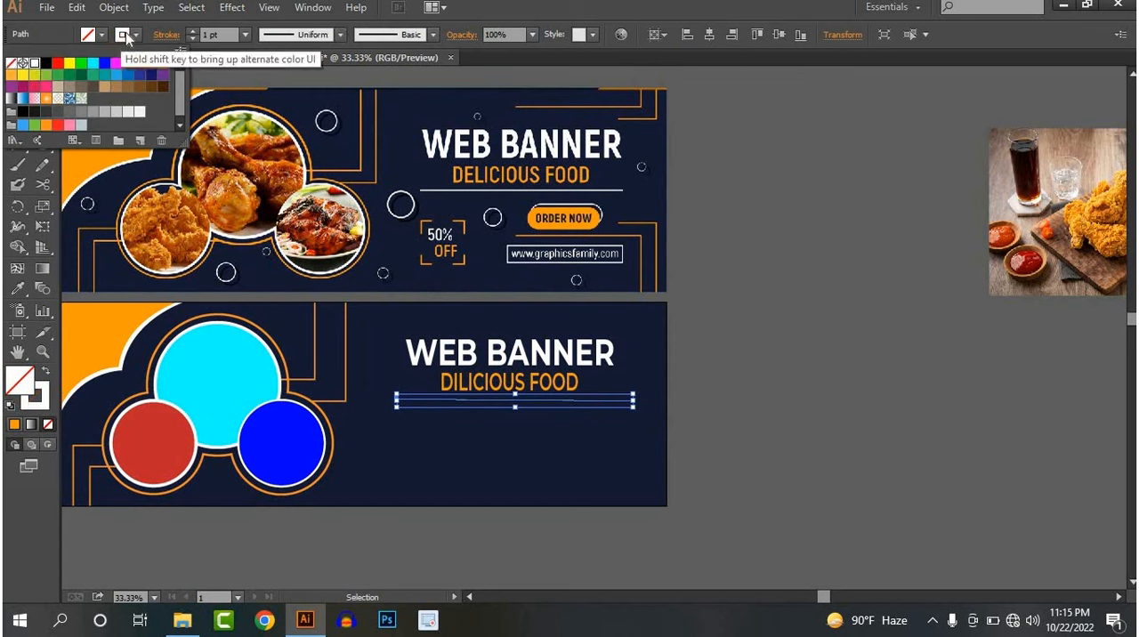
pyautogui.click(137, 37)
pyautogui.moveTo(212, 36); pyautogui.dragTo(194, 42)
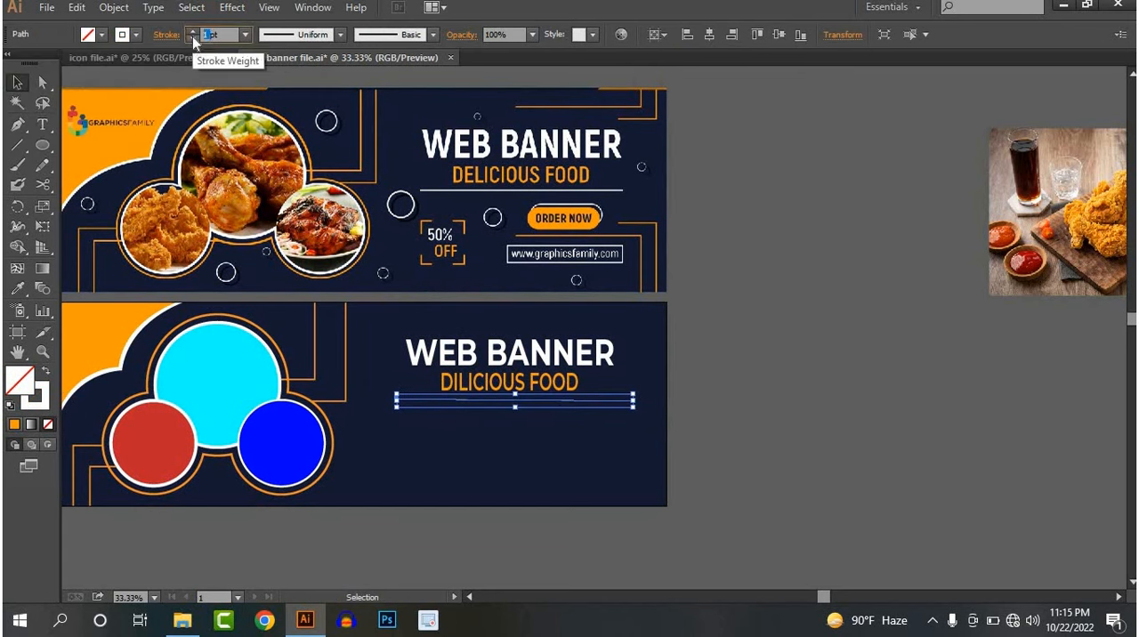
pyautogui.press('Return')
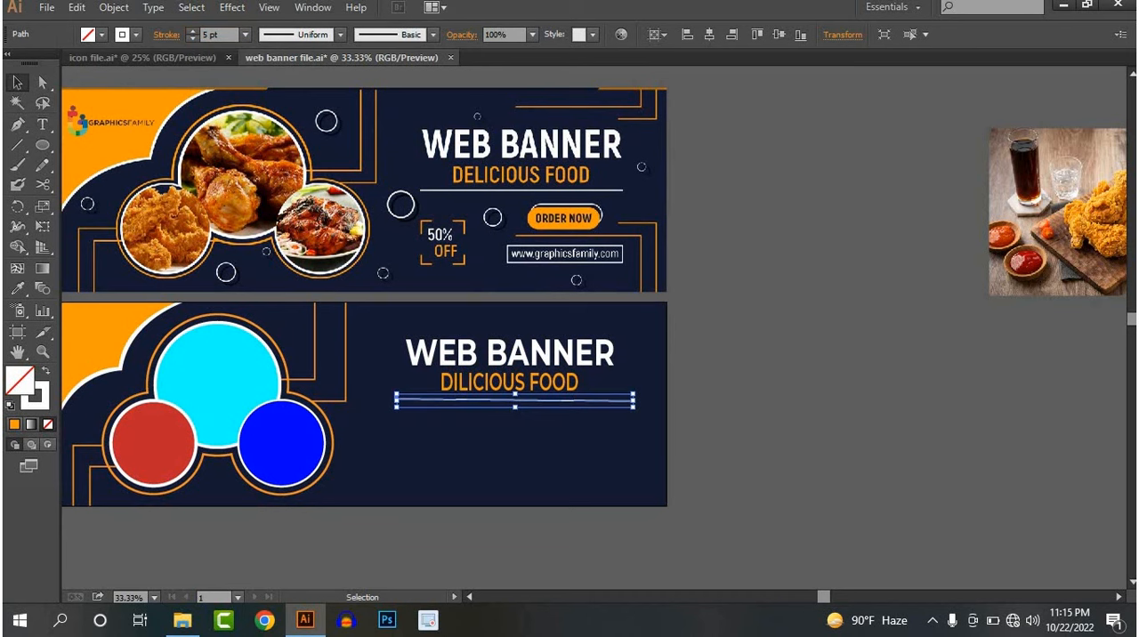
pyautogui.click(734, 316)
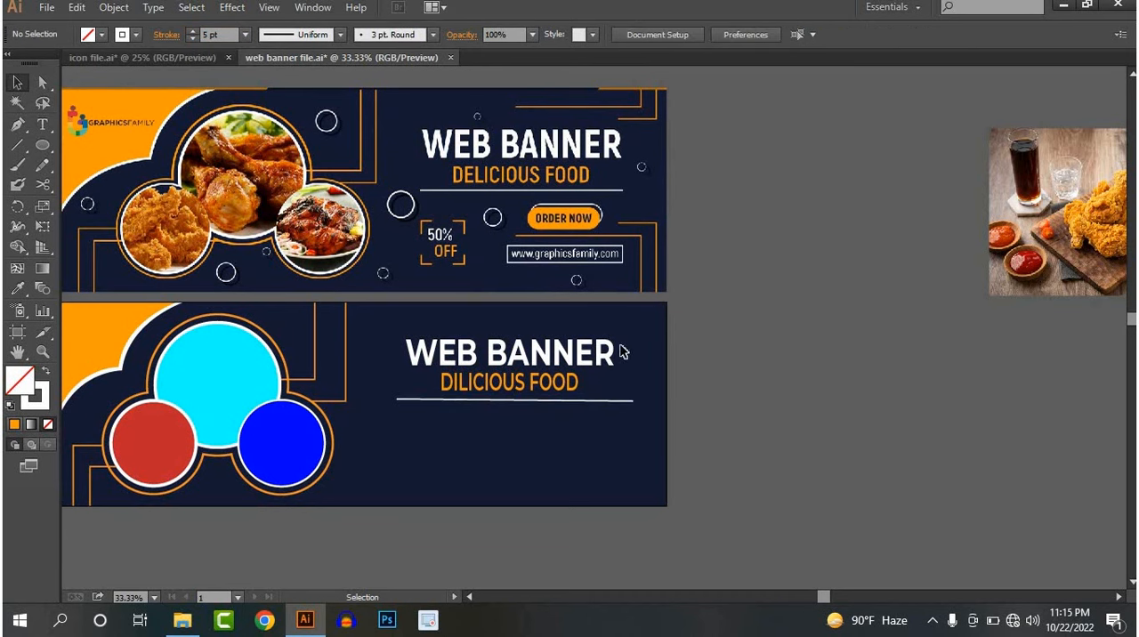
# Draw a pill-shaped rounded rectangle below the line's right half and duplicate it slightly down and to the left
pyautogui.moveTo(601, 340); pyautogui.dragTo(570, 333)
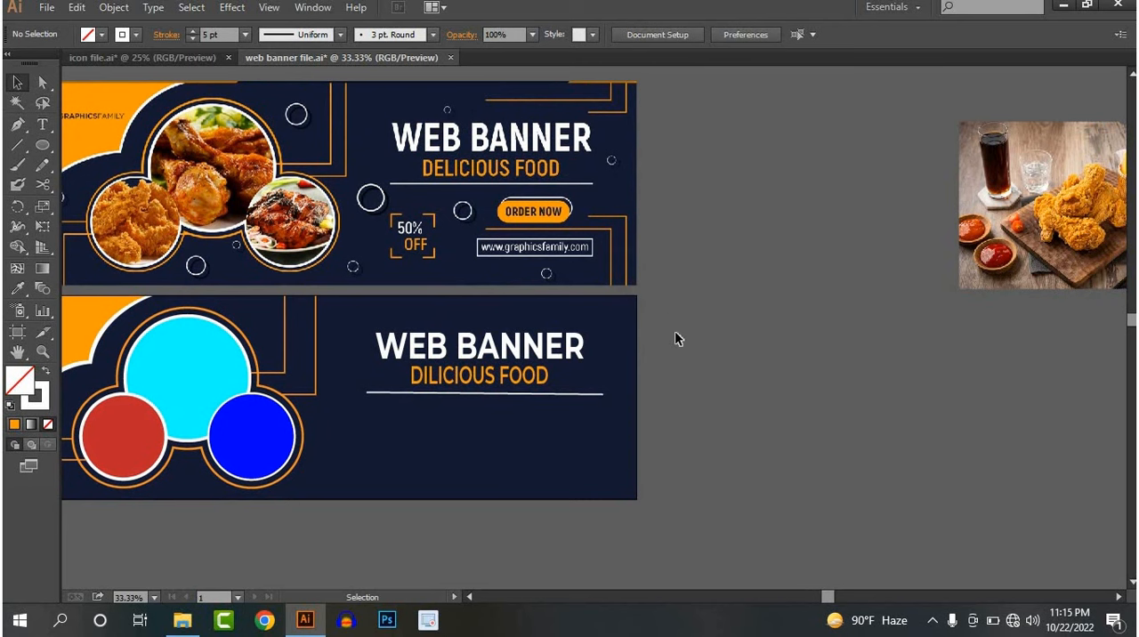
pyautogui.scroll(1, 617, 409)
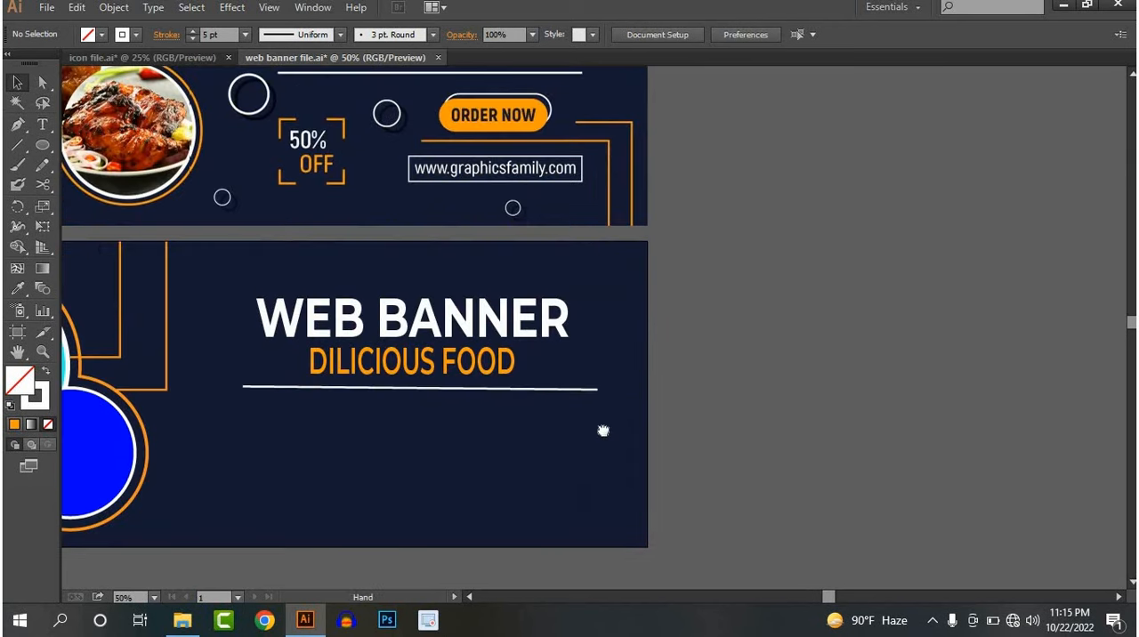
pyautogui.scroll(2, 608, 440)
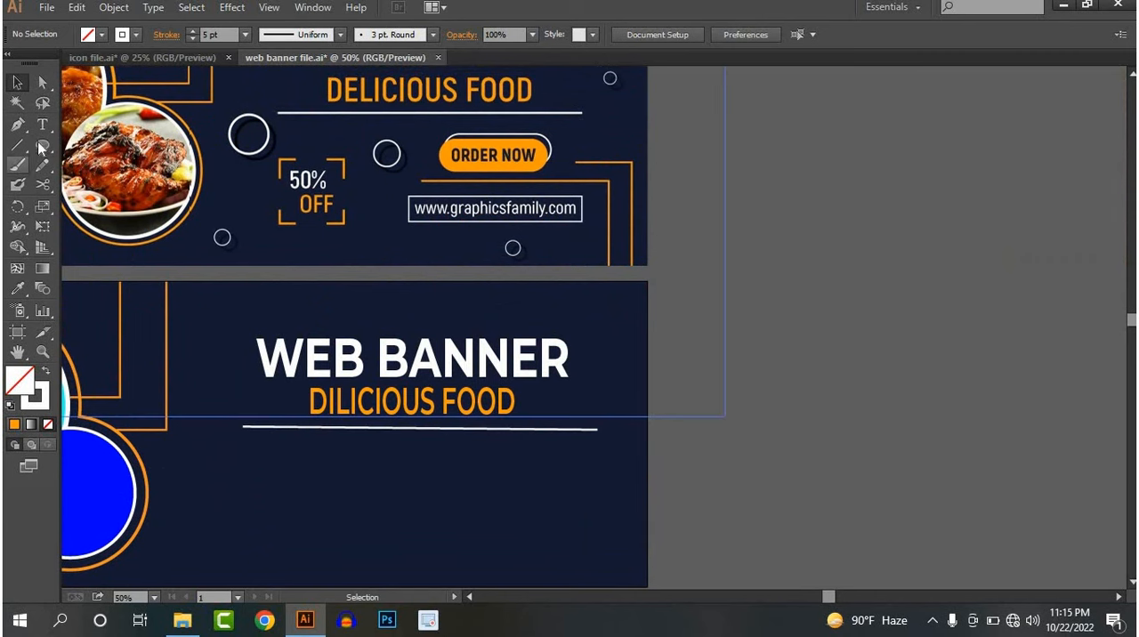
pyautogui.moveTo(41, 149); pyautogui.dragTo(112, 162)
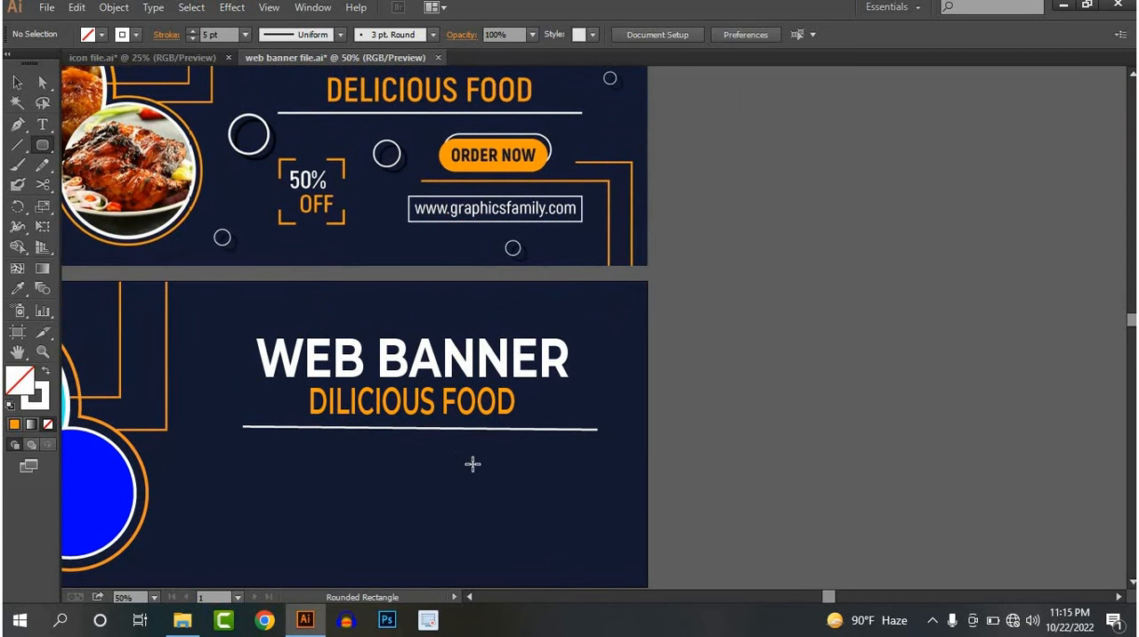
pyautogui.moveTo(448, 452); pyautogui.dragTo(577, 493)
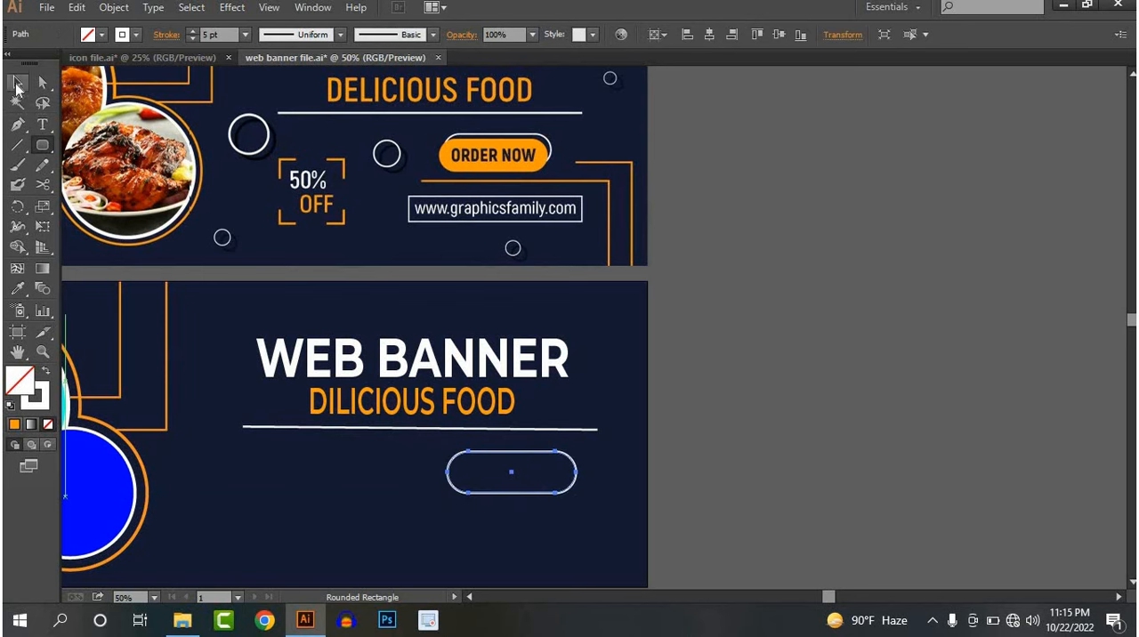
pyautogui.click(16, 85)
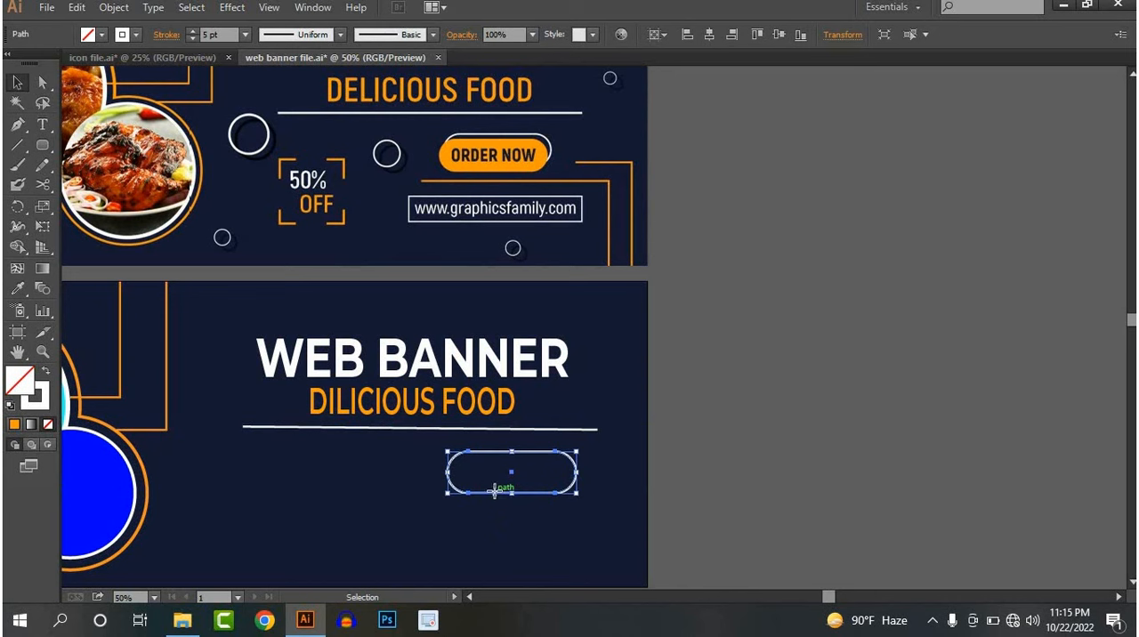
pyautogui.moveTo(495, 491); pyautogui.dragTo(485, 505)
# Remove the duplicate pill's stroke and fill it with the orange sampled from the reference ORDER NOW button
pyautogui.click(88, 34)
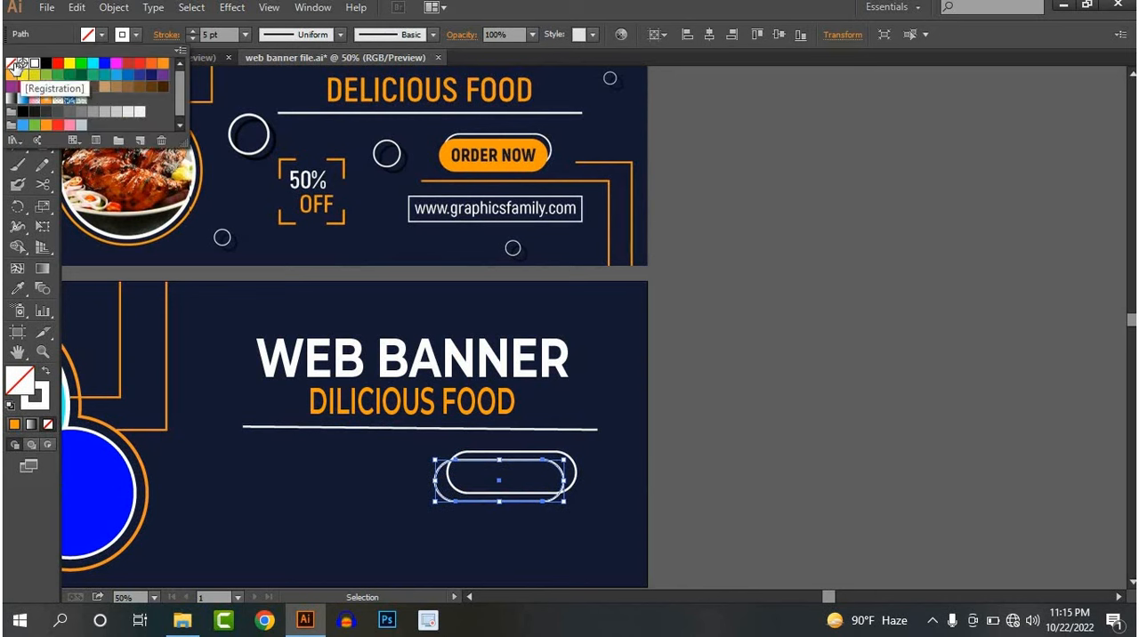
pyautogui.click(12, 63)
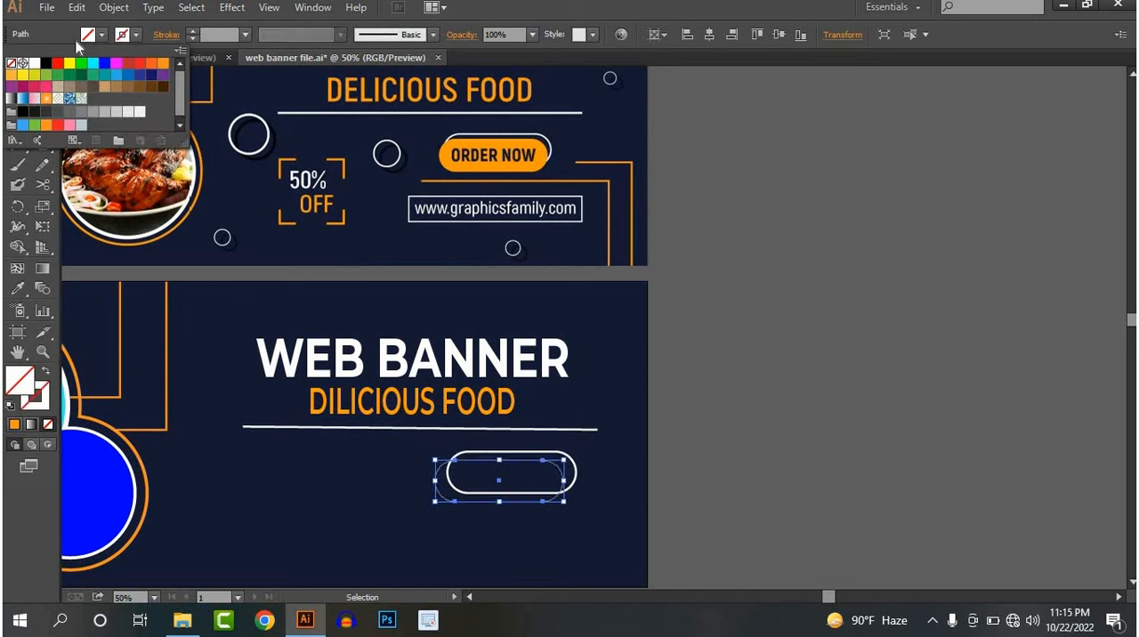
pyautogui.click(17, 288)
pyautogui.click(449, 164)
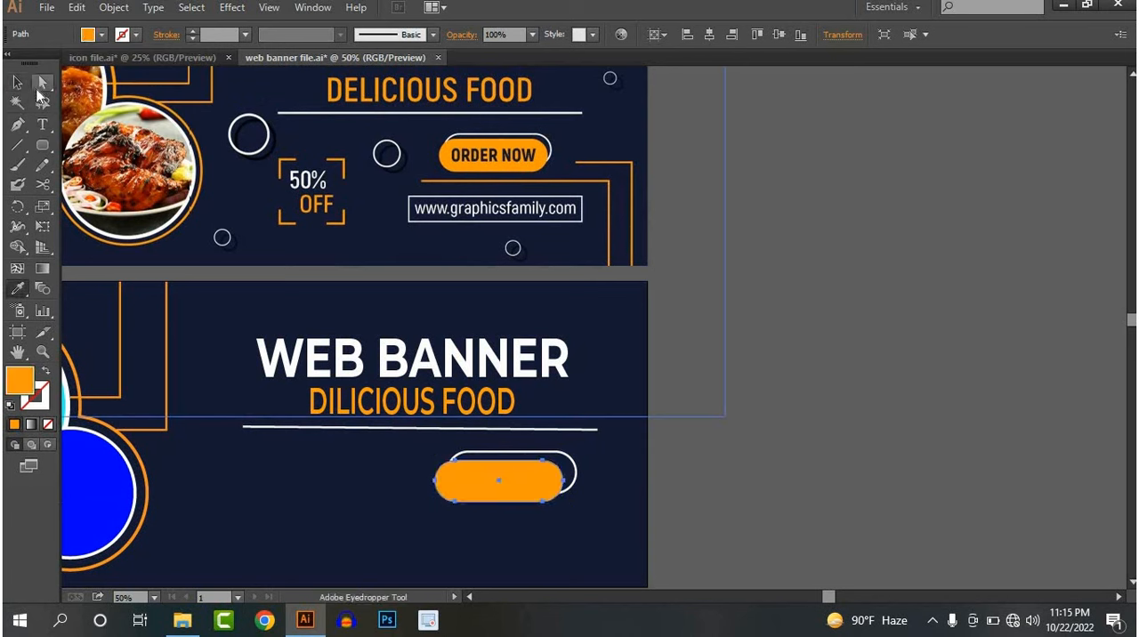
pyautogui.click(17, 83)
pyautogui.click(844, 348)
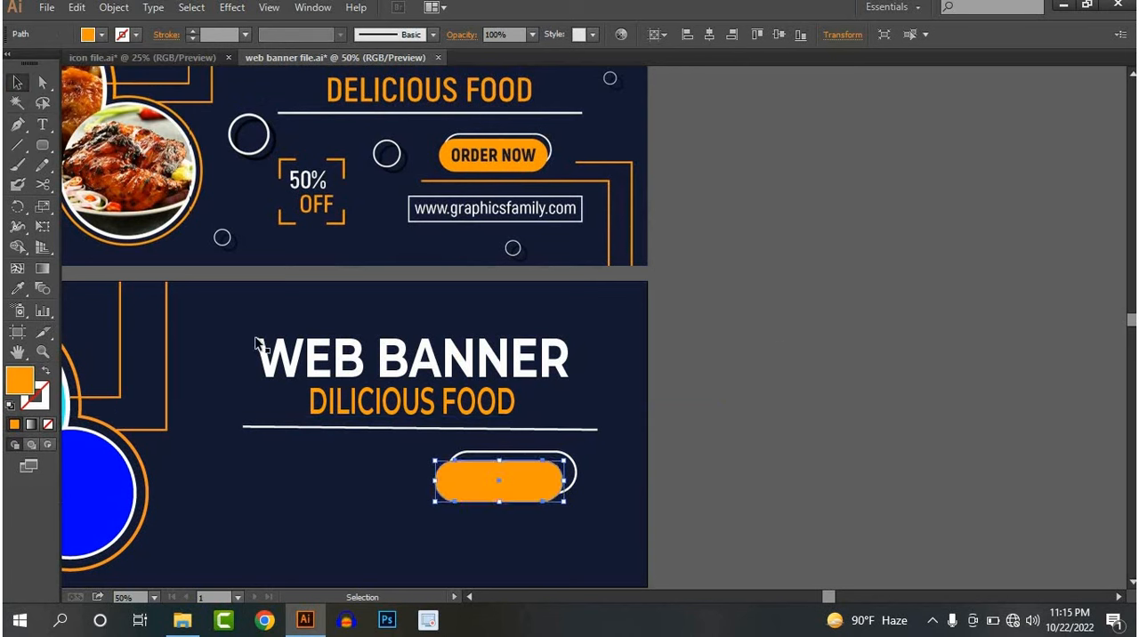
# Add the black text ORDER NOW in Montserrat SemiBold, scale it to about 54 pt and place it on the orange pill
pyautogui.click(41, 124)
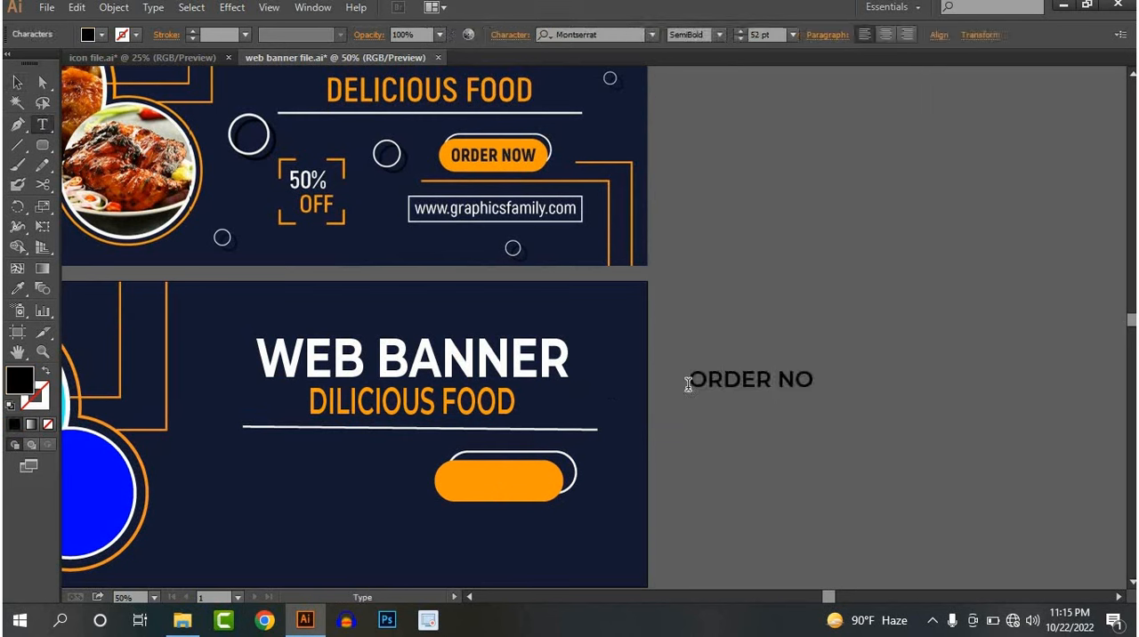
pyautogui.click(18, 84)
pyautogui.click(735, 379)
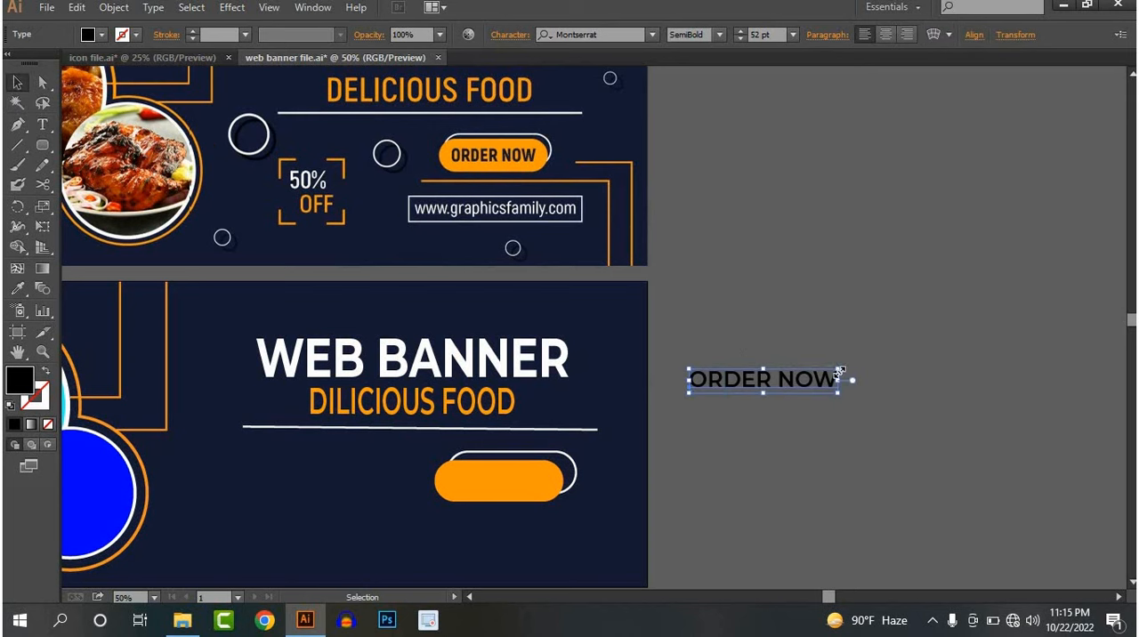
pyautogui.moveTo(839, 372); pyautogui.dragTo(527, 480)
pyautogui.click(773, 481)
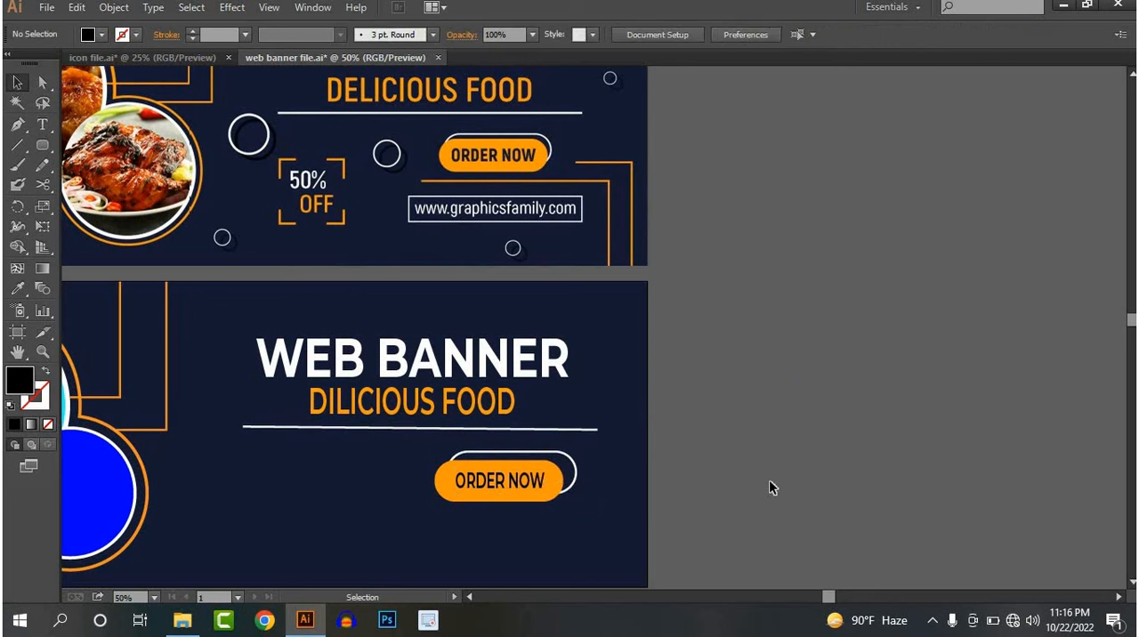
# Widen the ORDER NOW text slightly and reposition it to sit centred on the orange pill
pyautogui.scroll(-1, 770, 482)
pyautogui.scroll(5, 611, 512)
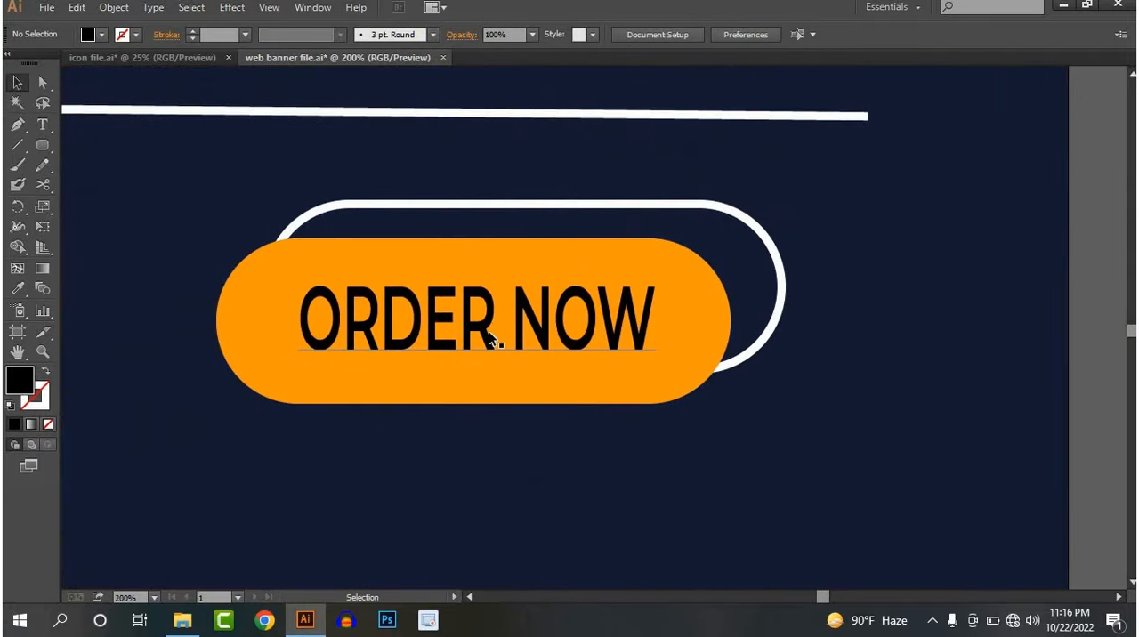
pyautogui.moveTo(488, 331); pyautogui.dragTo(456, 335)
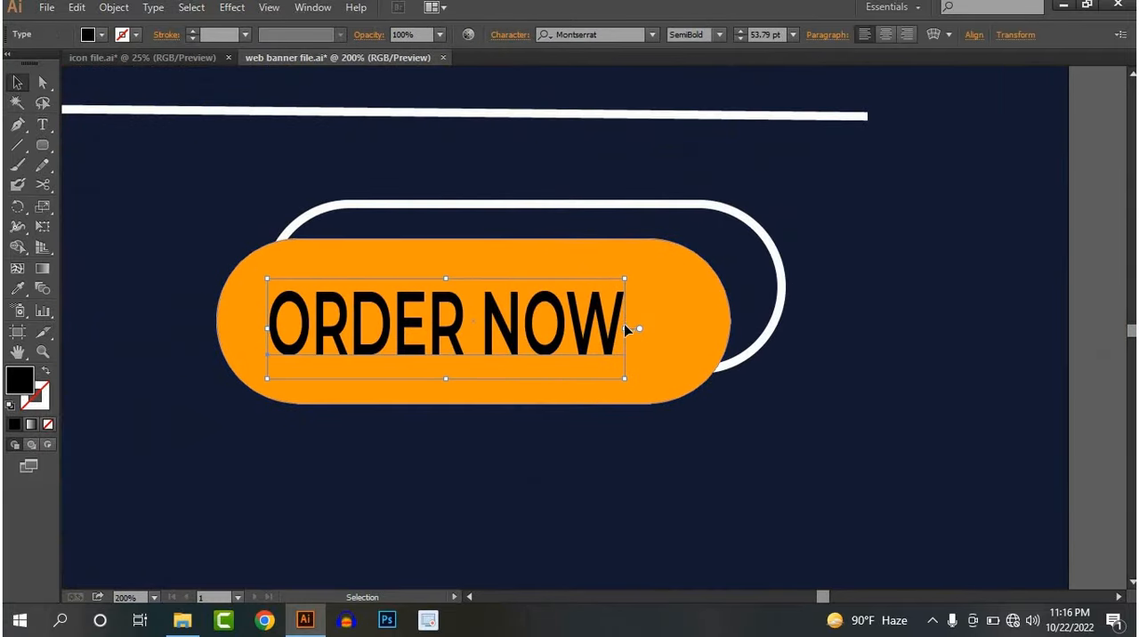
pyautogui.moveTo(625, 329); pyautogui.dragTo(668, 329)
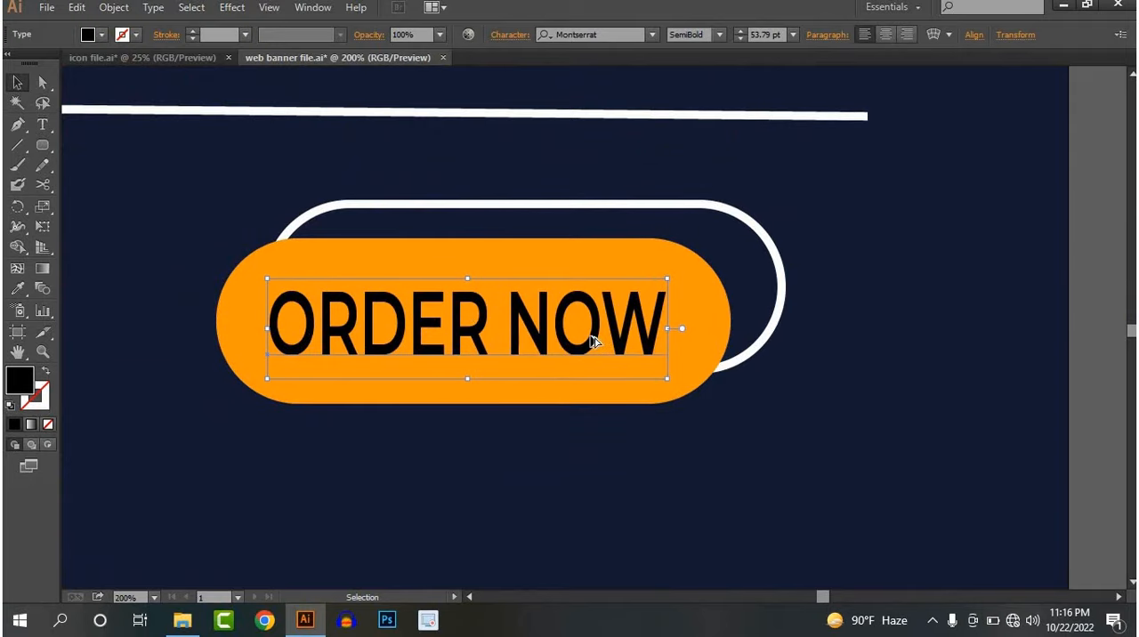
pyautogui.scroll(-3, 591, 338)
pyautogui.moveTo(646, 384); pyautogui.dragTo(631, 440)
pyautogui.click(898, 369)
# Draw a long, narrow rectangle below the ORDER NOW button, near the lower artboard's bottom edge
pyautogui.scroll(-1, 890, 367)
pyautogui.moveTo(879, 359); pyautogui.dragTo(773, 324)
pyautogui.scroll(-1, 769, 349)
pyautogui.scroll(1, 729, 374)
pyautogui.moveTo(733, 427); pyautogui.dragTo(741, 478)
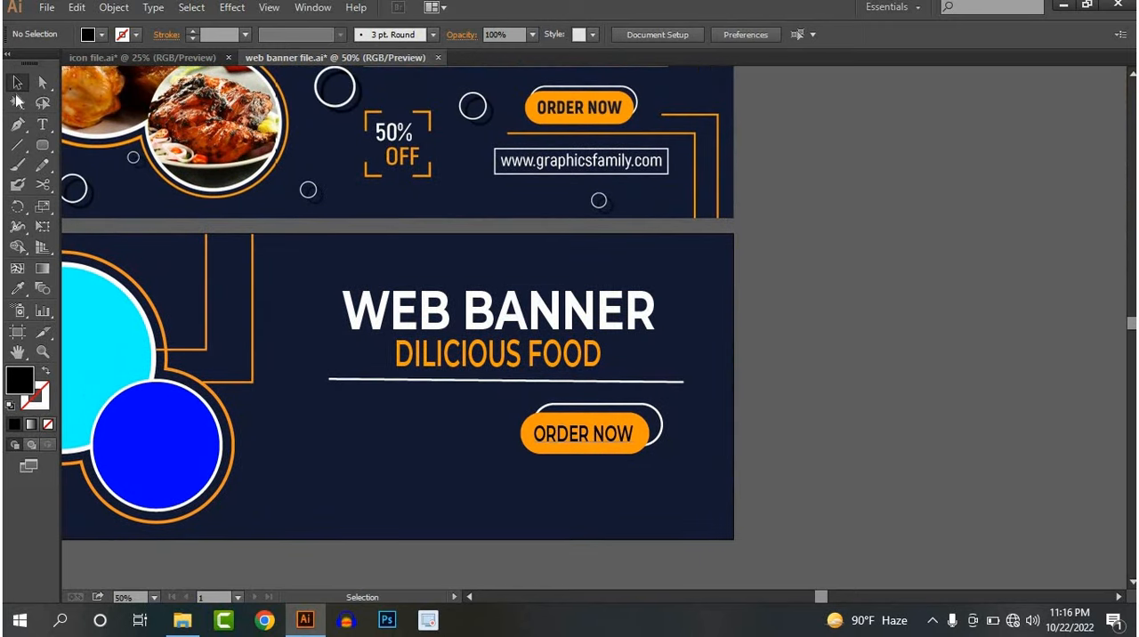
pyautogui.moveTo(42, 146); pyautogui.dragTo(80, 153)
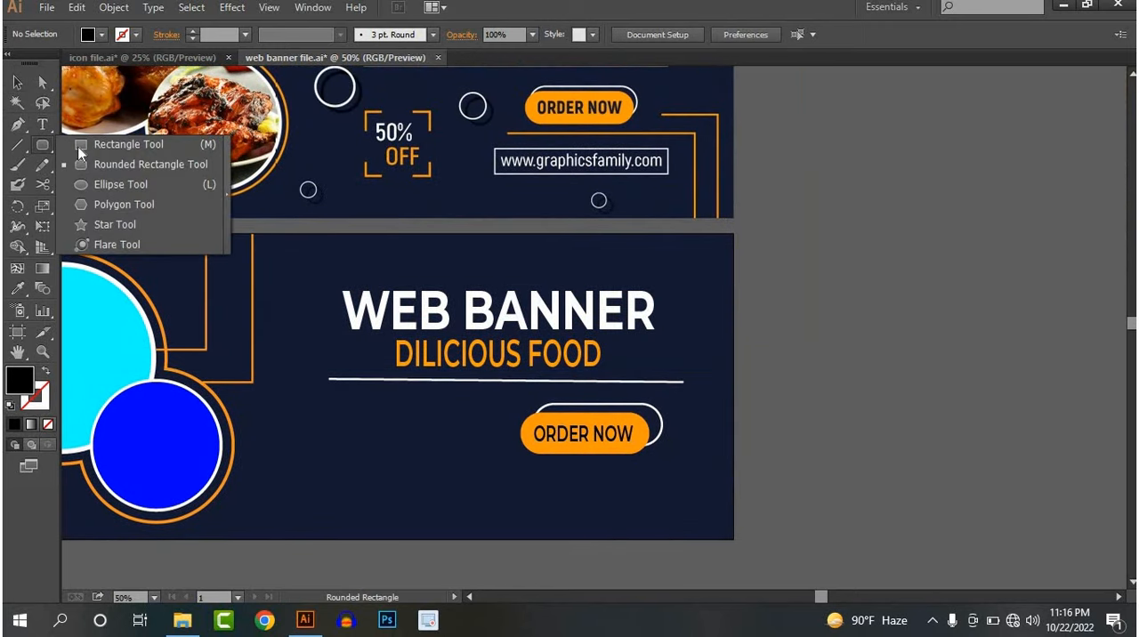
pyautogui.click(86, 148)
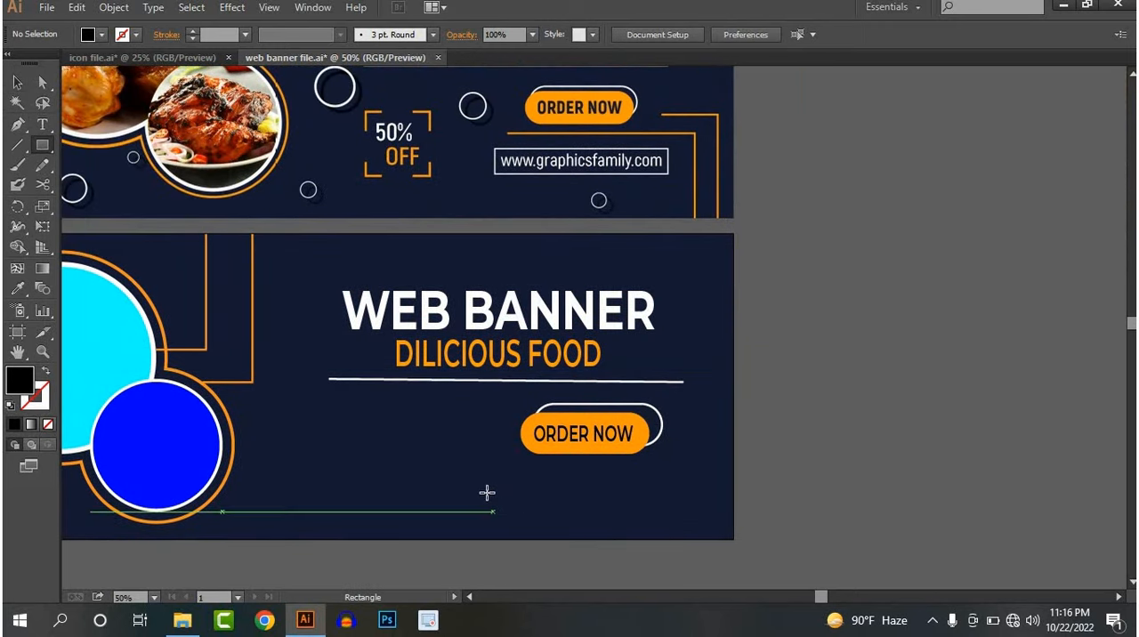
pyautogui.moveTo(487, 492); pyautogui.dragTo(678, 517)
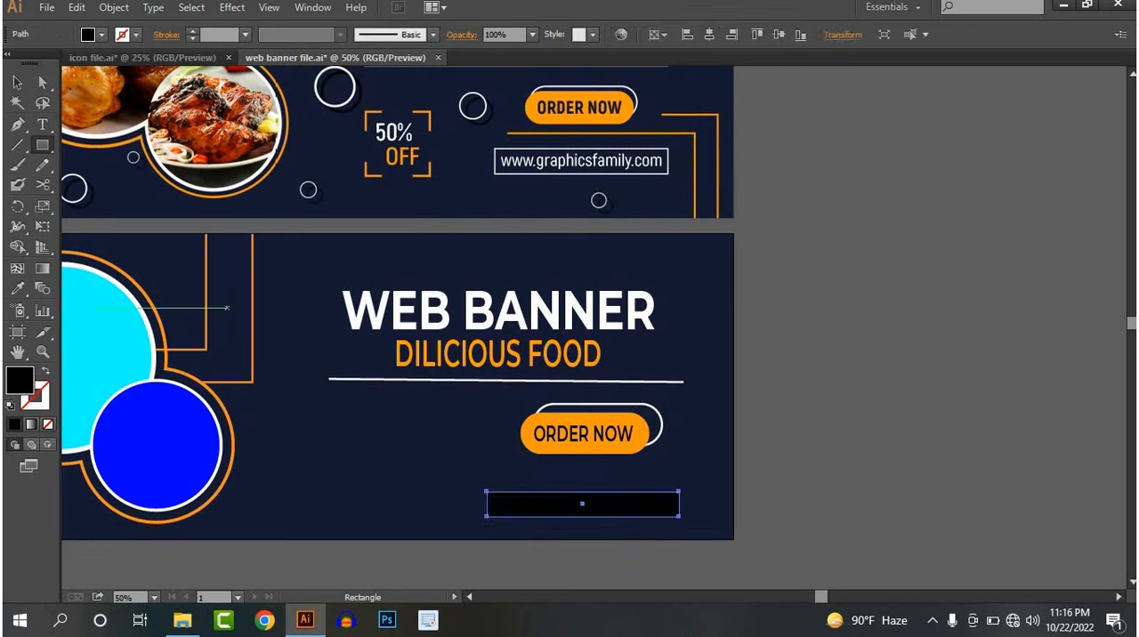
pyautogui.click(17, 82)
# Give the narrow rectangle a white 6 pt stroke and no fill
pyautogui.click(125, 34)
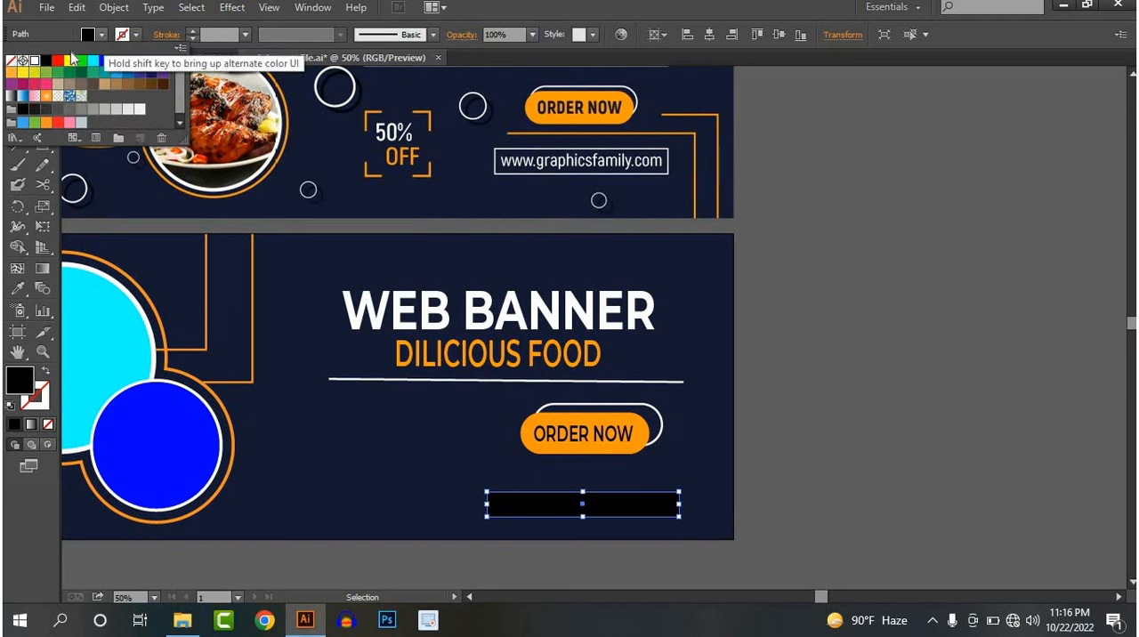
pyautogui.click(36, 60)
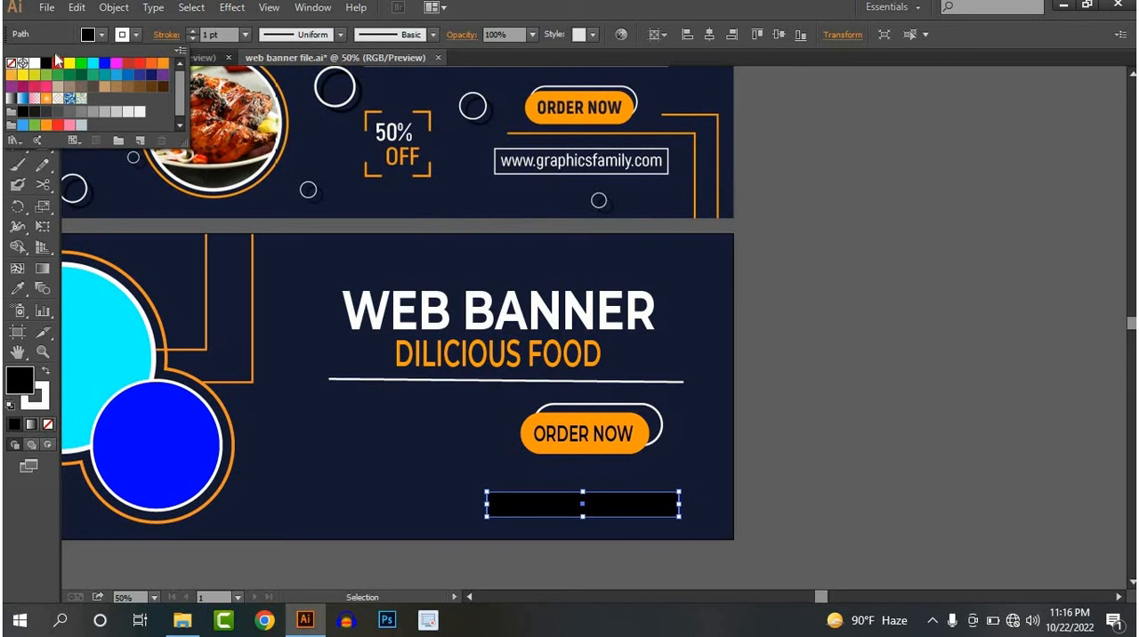
pyautogui.click(12, 64)
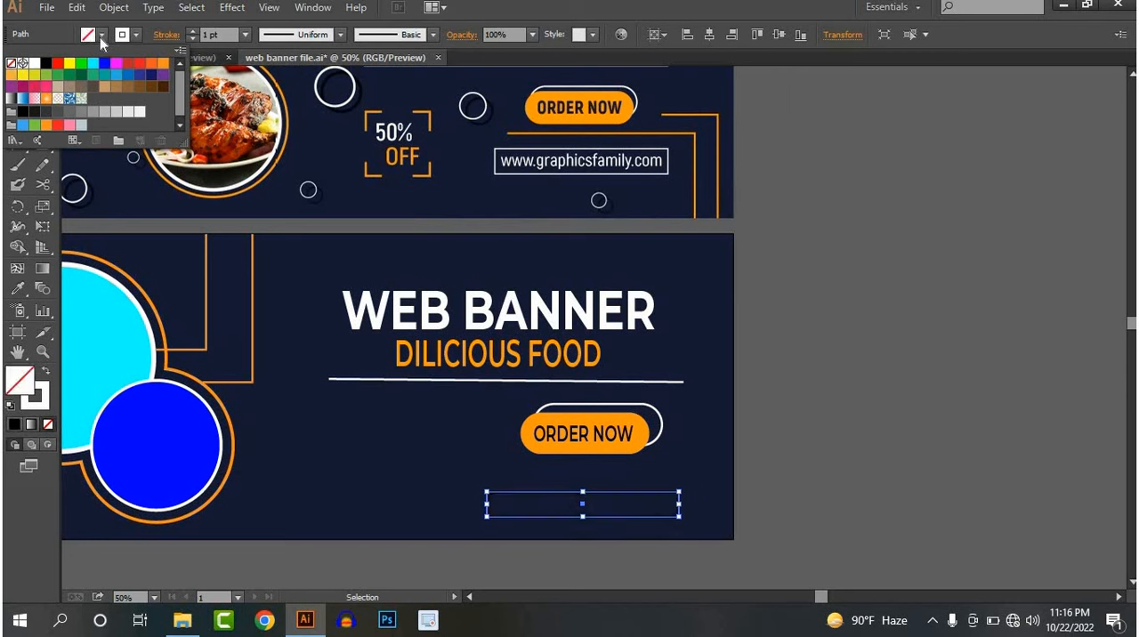
pyautogui.click(191, 31)
pyautogui.click(191, 31)
pyautogui.click(192, 31)
pyautogui.click(191, 31)
pyautogui.click(192, 31)
pyautogui.click(891, 455)
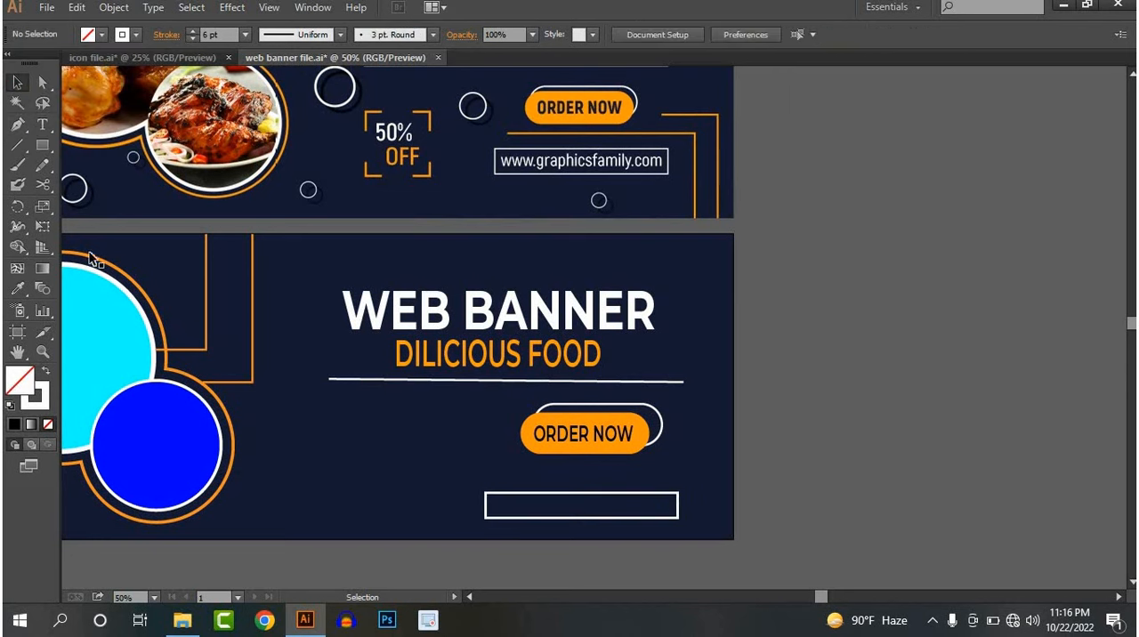
pyautogui.click(45, 130)
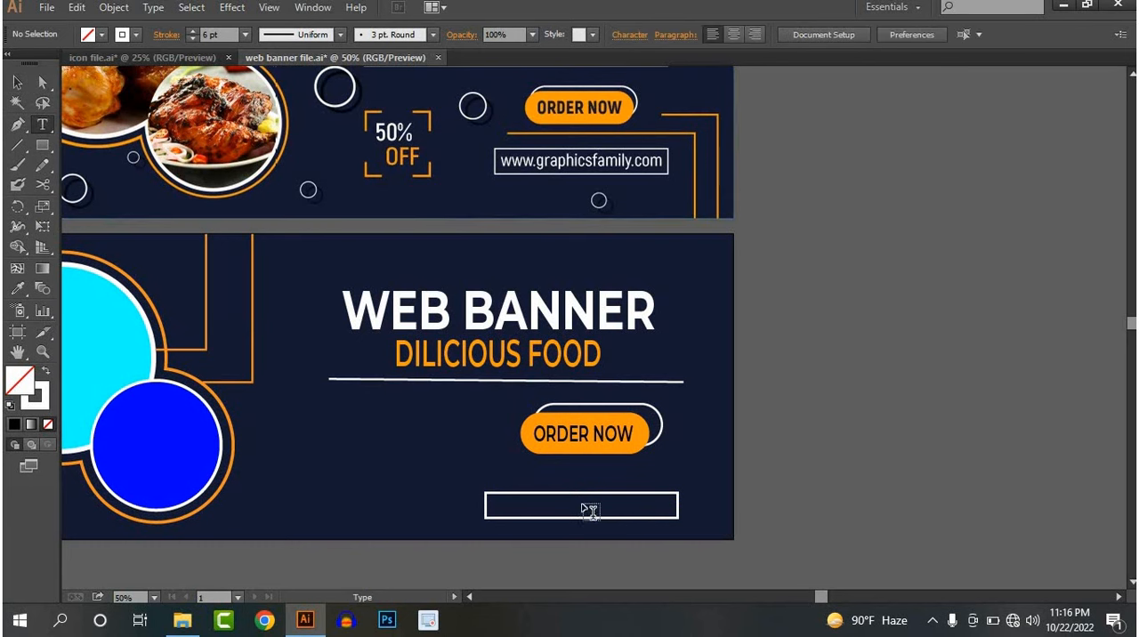
pyautogui.click(514, 514)
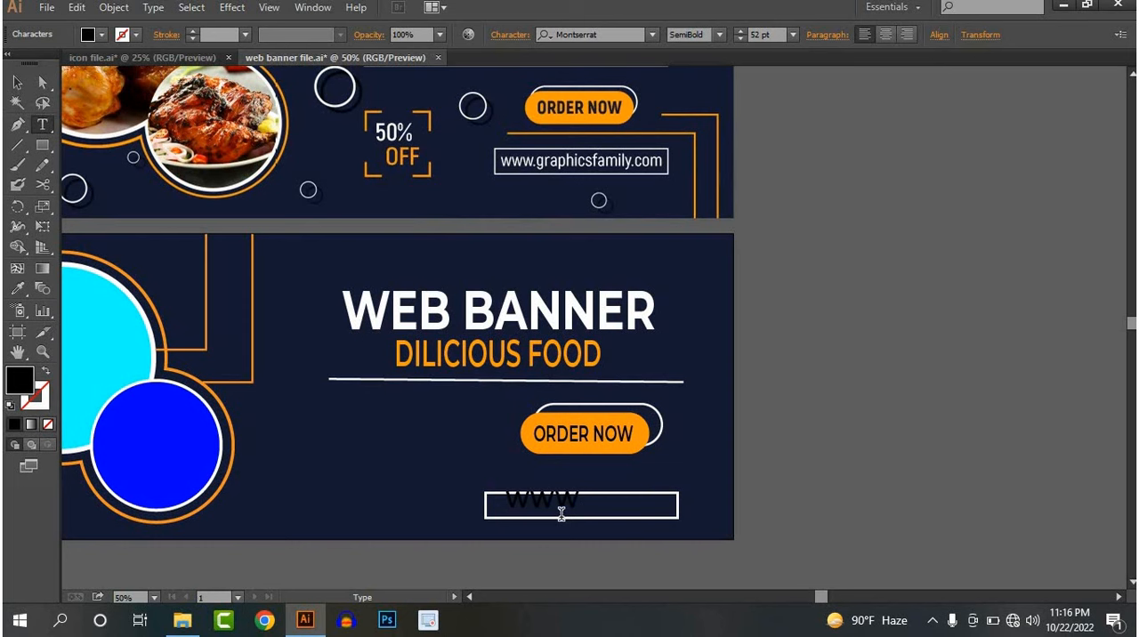
pyautogui.press('BackSpace')
pyautogui.press('BackSpace')
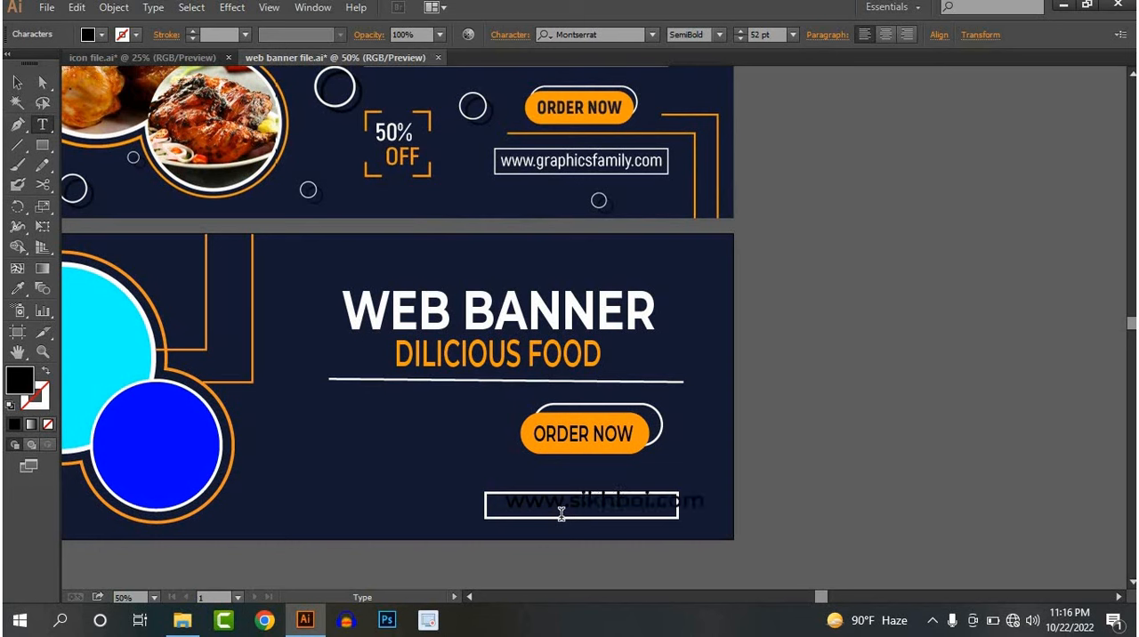
pyautogui.click(17, 82)
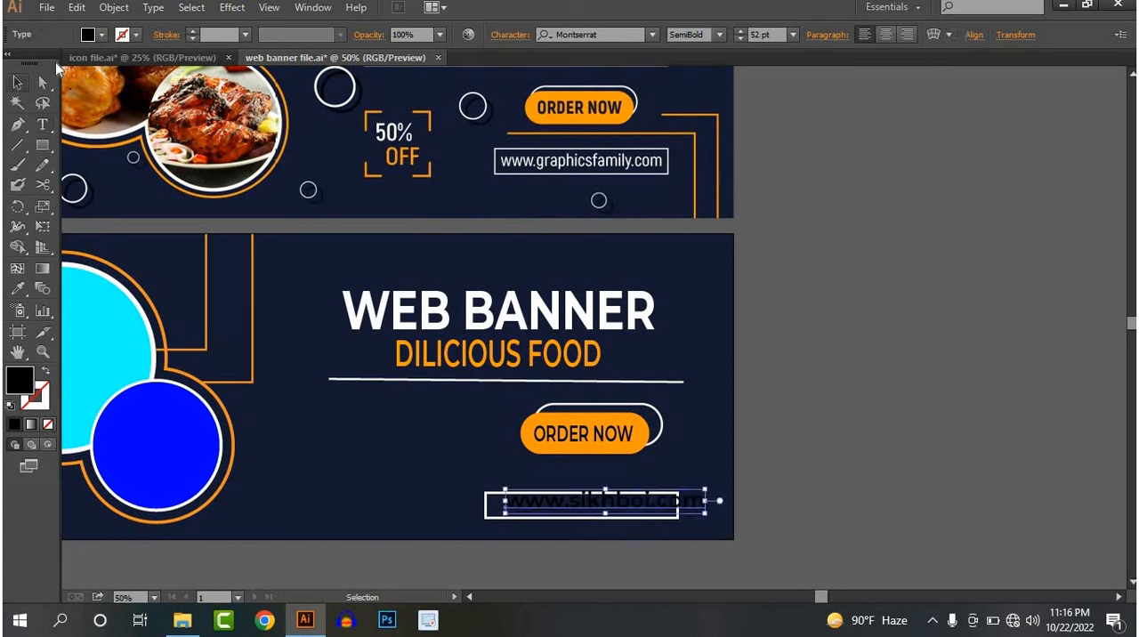
pyautogui.click(102, 34)
pyautogui.click(34, 64)
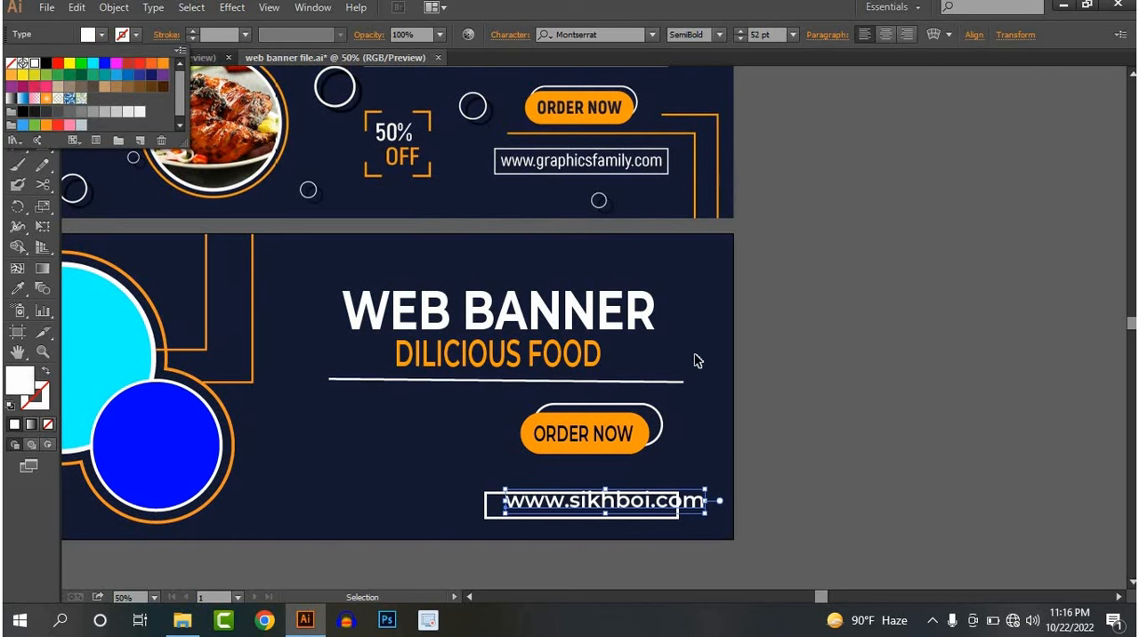
pyautogui.click(842, 405)
pyautogui.click(919, 529)
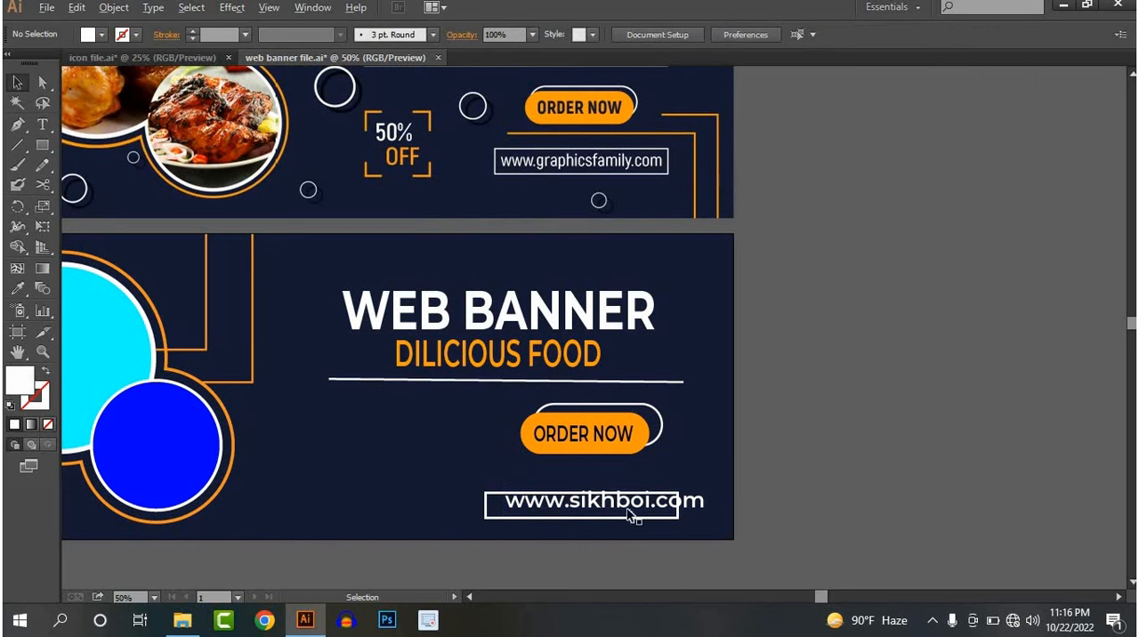
# Scale the website address down to about 36 pt and position it inside the white frame
pyautogui.scroll(5, 625, 489)
pyautogui.scroll(-5, 627, 486)
pyautogui.scroll(-3, 628, 434)
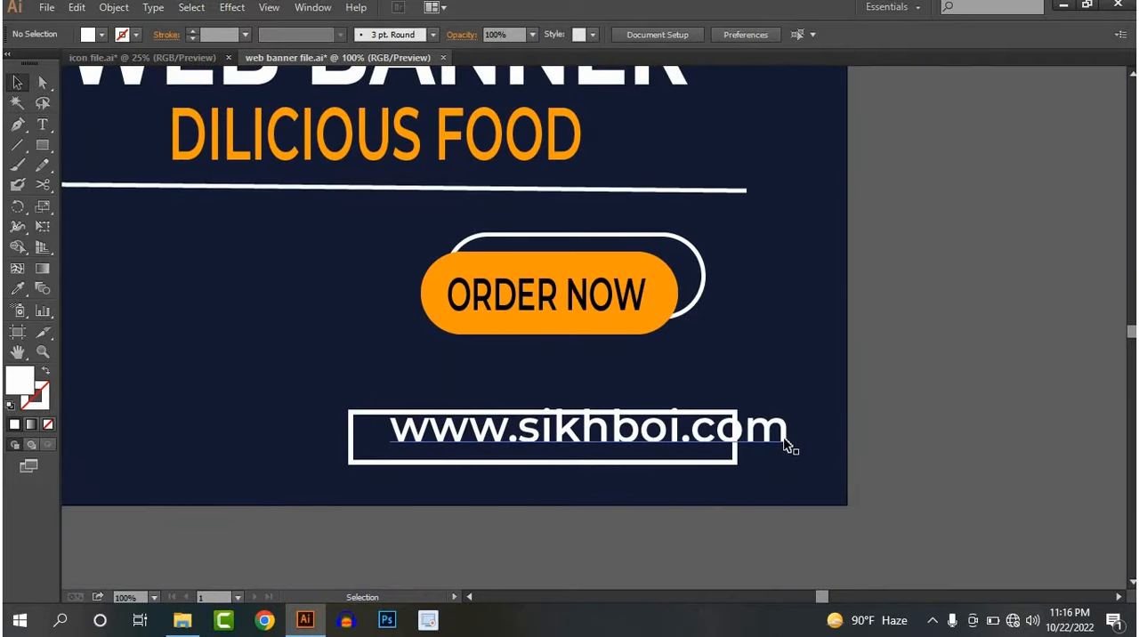
pyautogui.click(788, 412)
pyautogui.moveTo(790, 405); pyautogui.dragTo(718, 419)
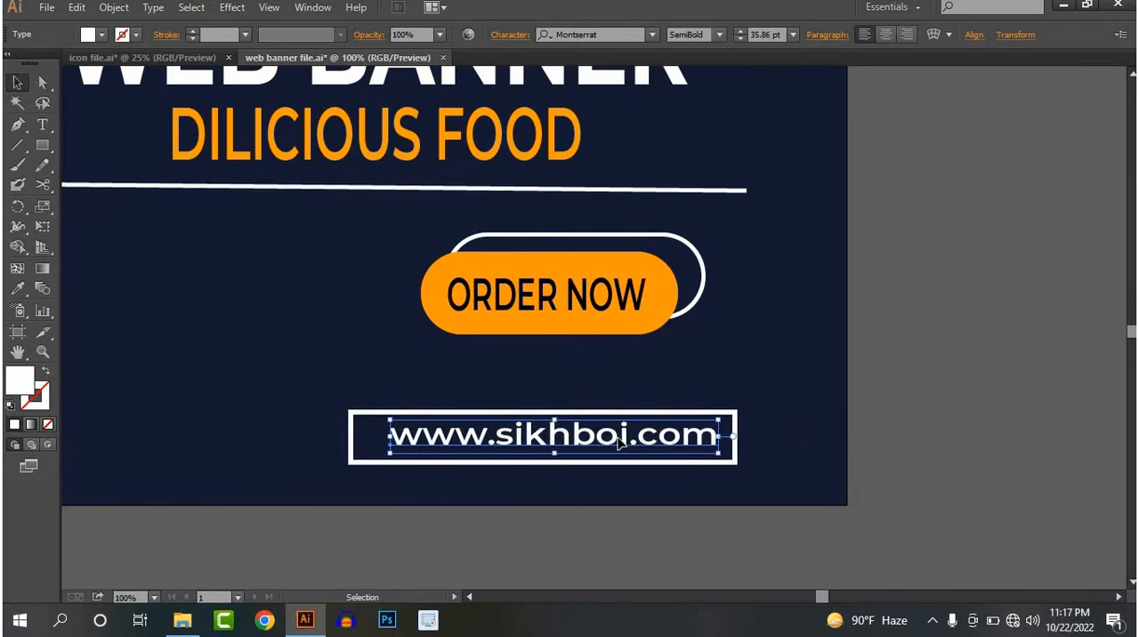
pyautogui.moveTo(621, 443); pyautogui.dragTo(614, 442)
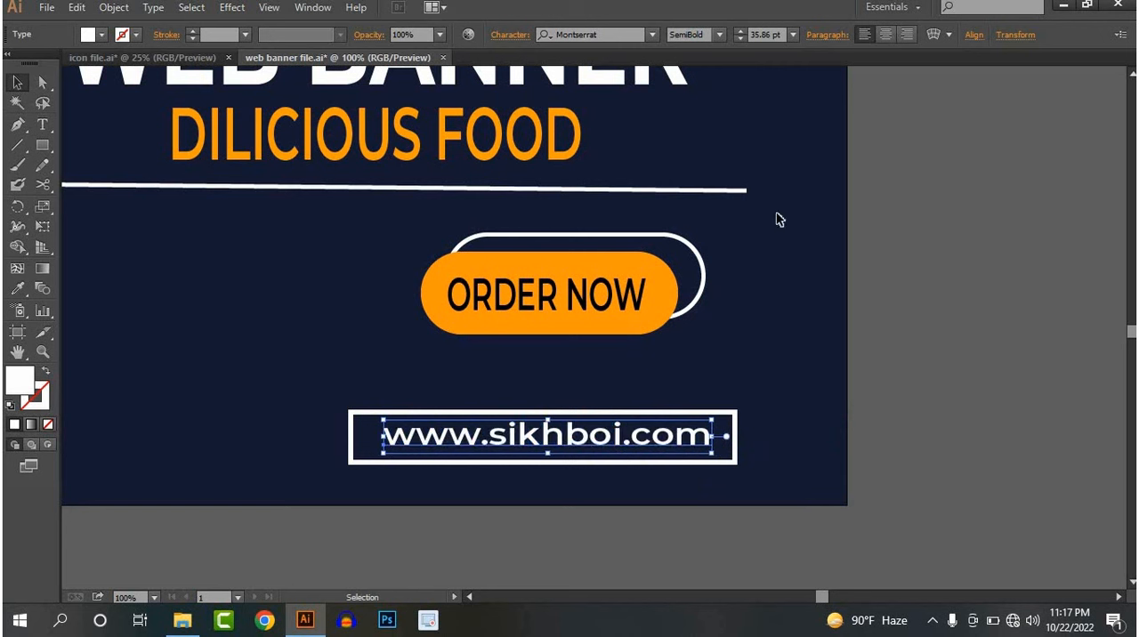
# Change the website address's font weight to Regular
pyautogui.click(718, 35)
pyautogui.click(699, 163)
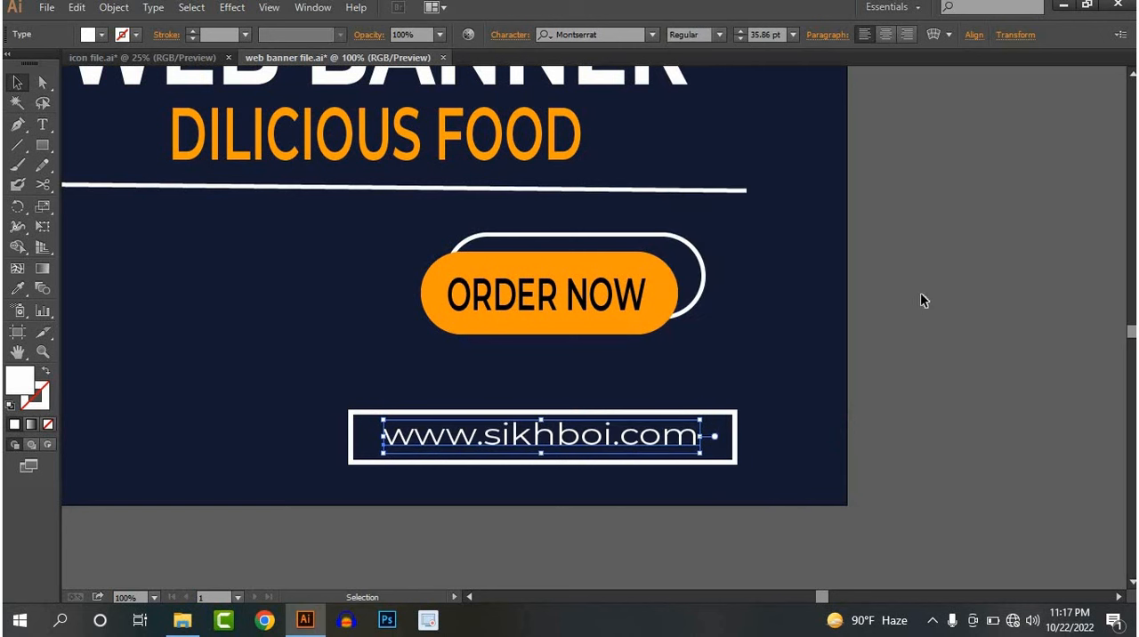
pyautogui.click(840, 302)
# Draw a square below the heading's white line, level with the ORDER NOW button, and fill it orange
pyautogui.hotkey('ctrl', '-')
pyautogui.hotkey('ctrl', '-')
pyautogui.hotkey('ctrl', '-')
pyautogui.scroll(1, 625, 408)
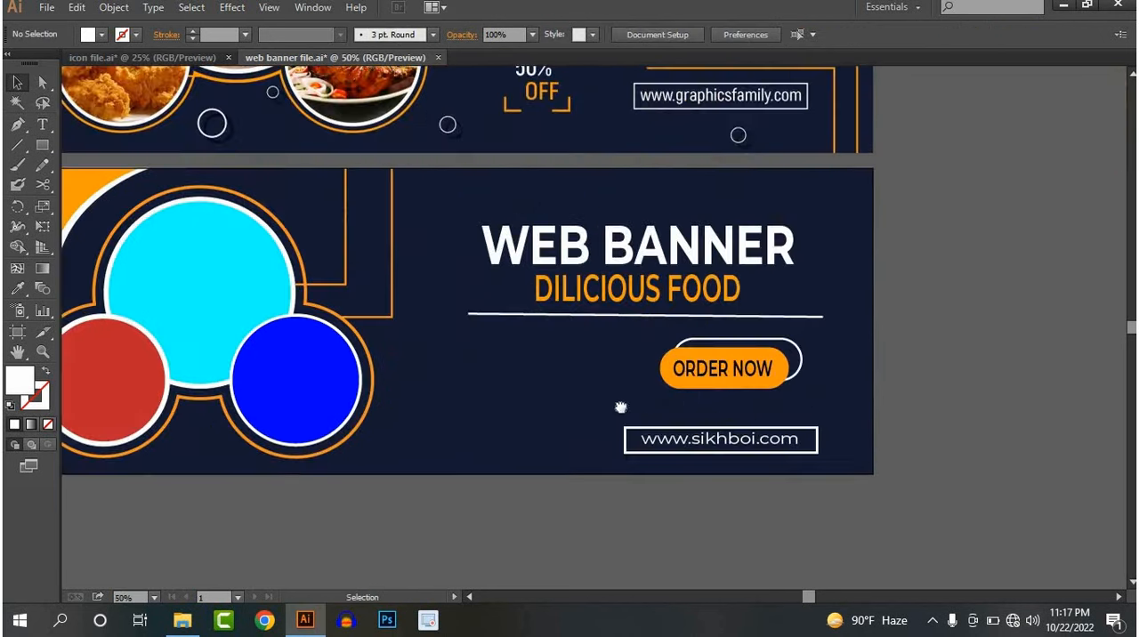
pyautogui.moveTo(623, 408); pyautogui.dragTo(601, 444)
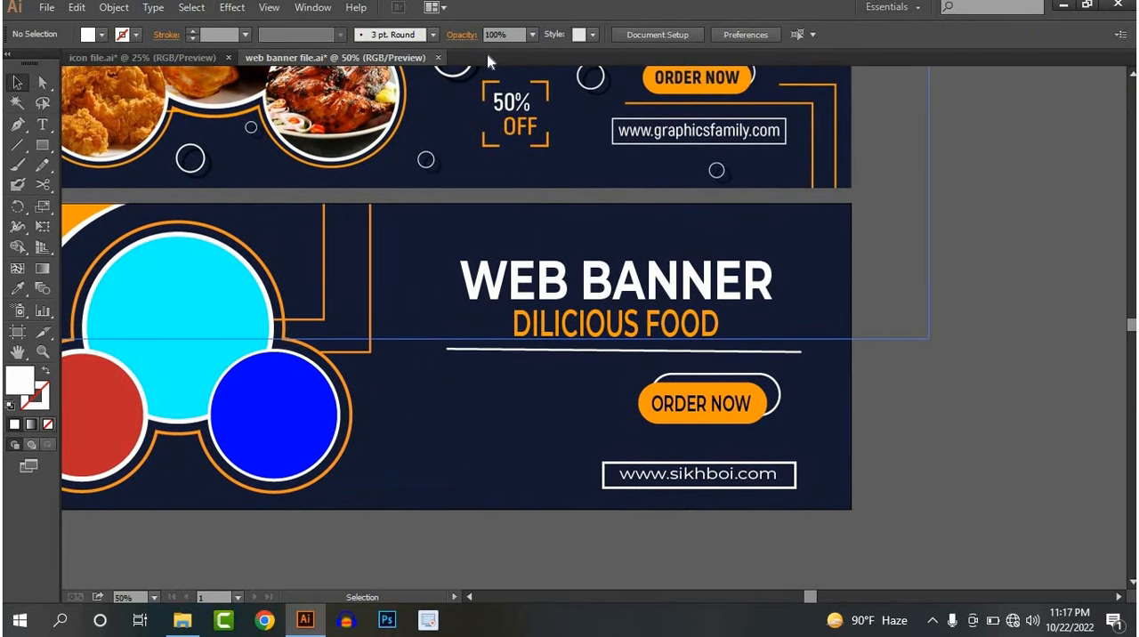
pyautogui.click(42, 146)
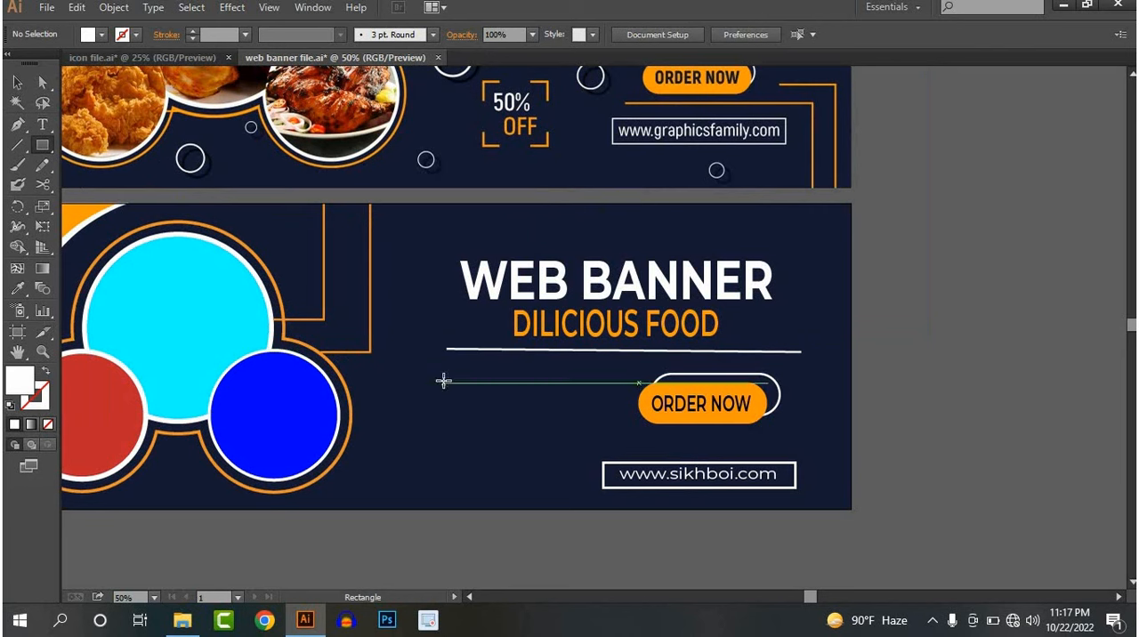
pyautogui.moveTo(443, 380); pyautogui.dragTo(529, 464)
pyautogui.click(18, 83)
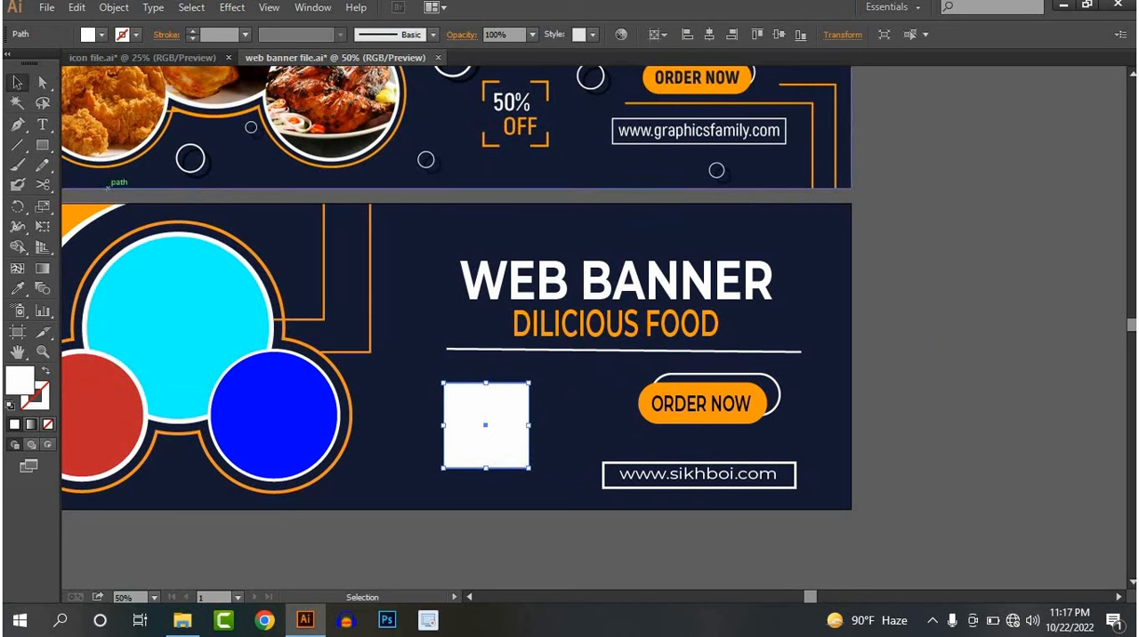
pyautogui.click(101, 35)
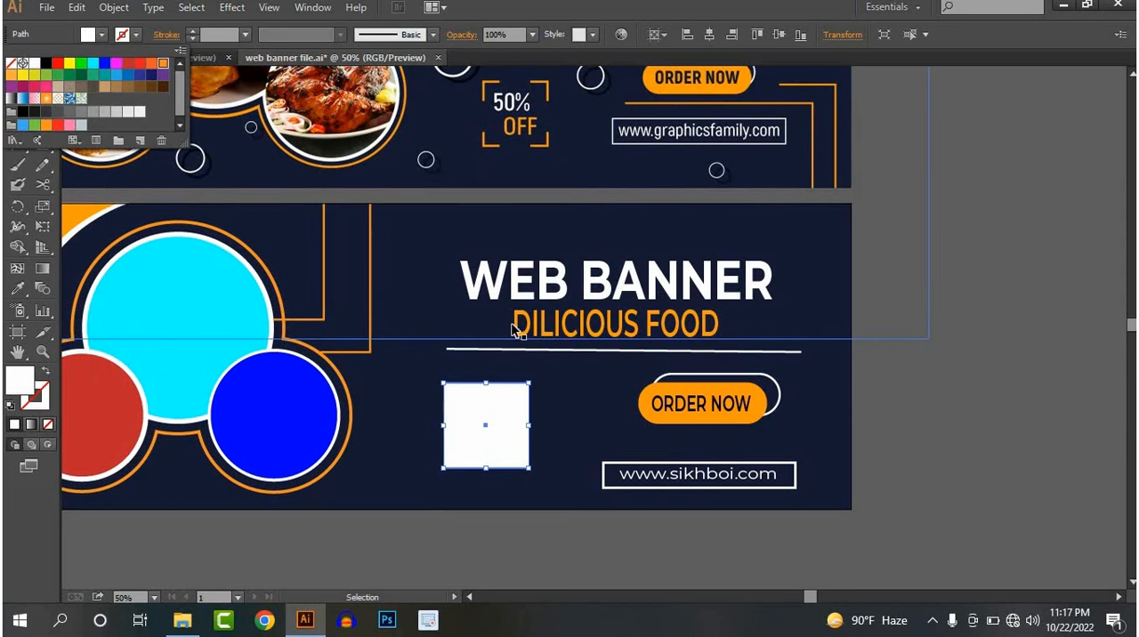
pyautogui.click(161, 64)
pyautogui.click(921, 414)
# Place a slightly smaller, concentric copy on top of the orange square and fill it cyan
pyautogui.scroll(2, 468, 438)
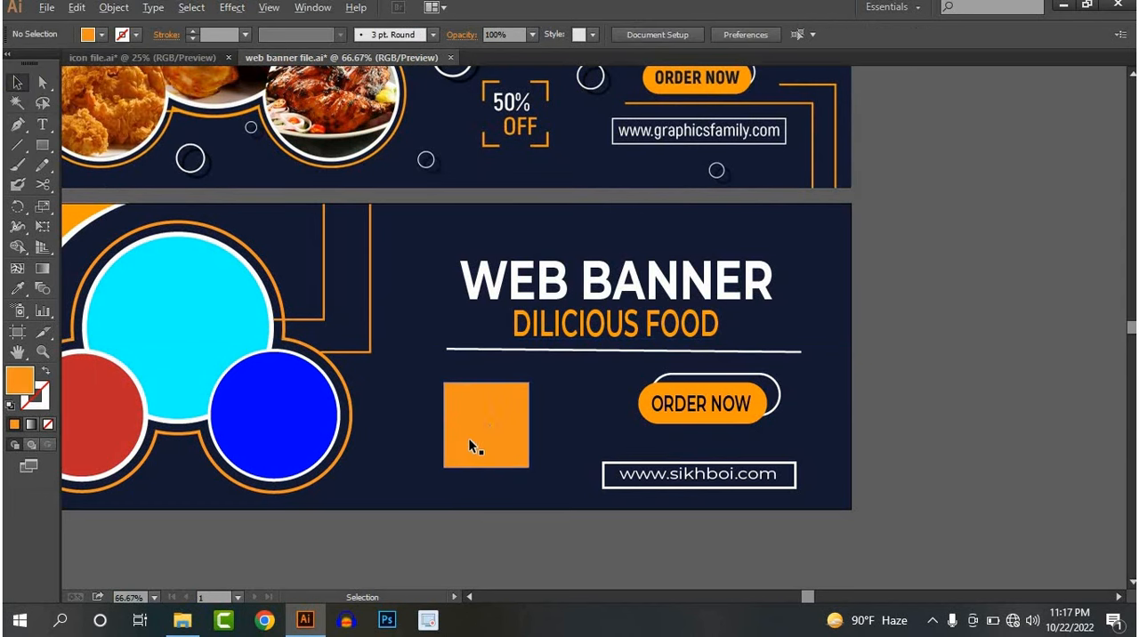
pyautogui.moveTo(513, 444); pyautogui.dragTo(463, 377)
pyautogui.click(464, 377)
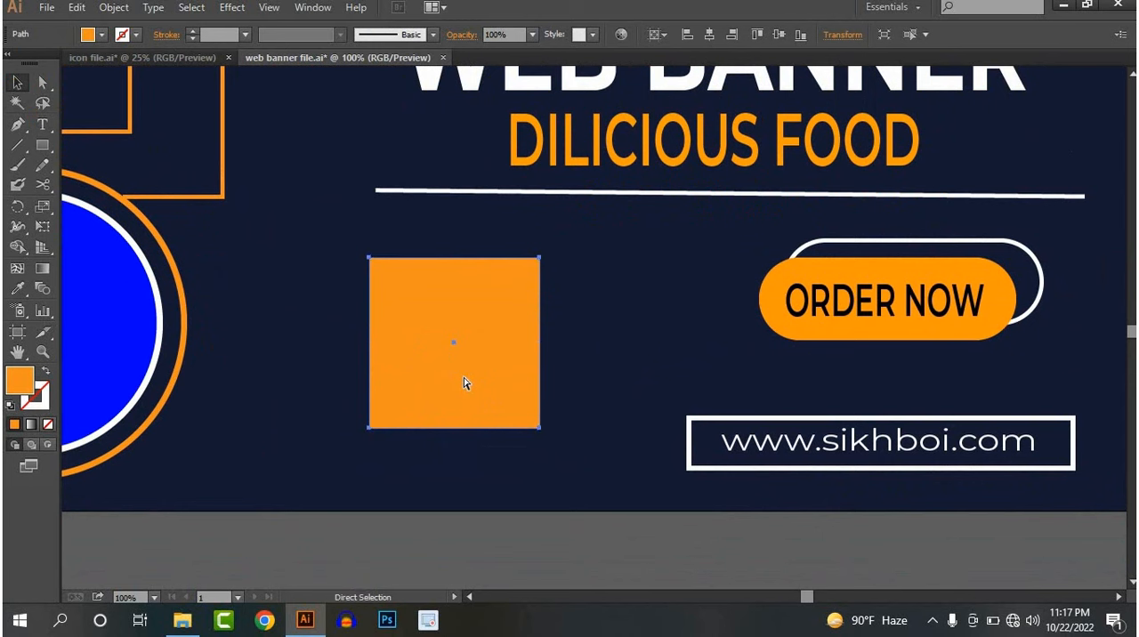
pyautogui.moveTo(537, 430); pyautogui.dragTo(535, 428)
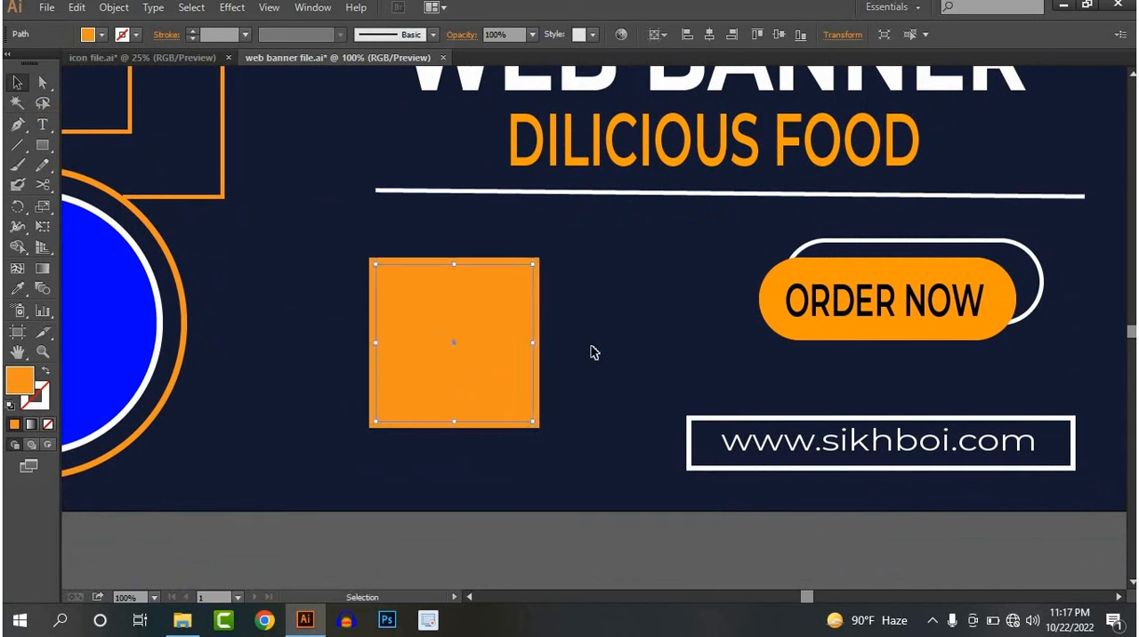
pyautogui.click(581, 352)
pyautogui.click(497, 342)
pyautogui.click(101, 36)
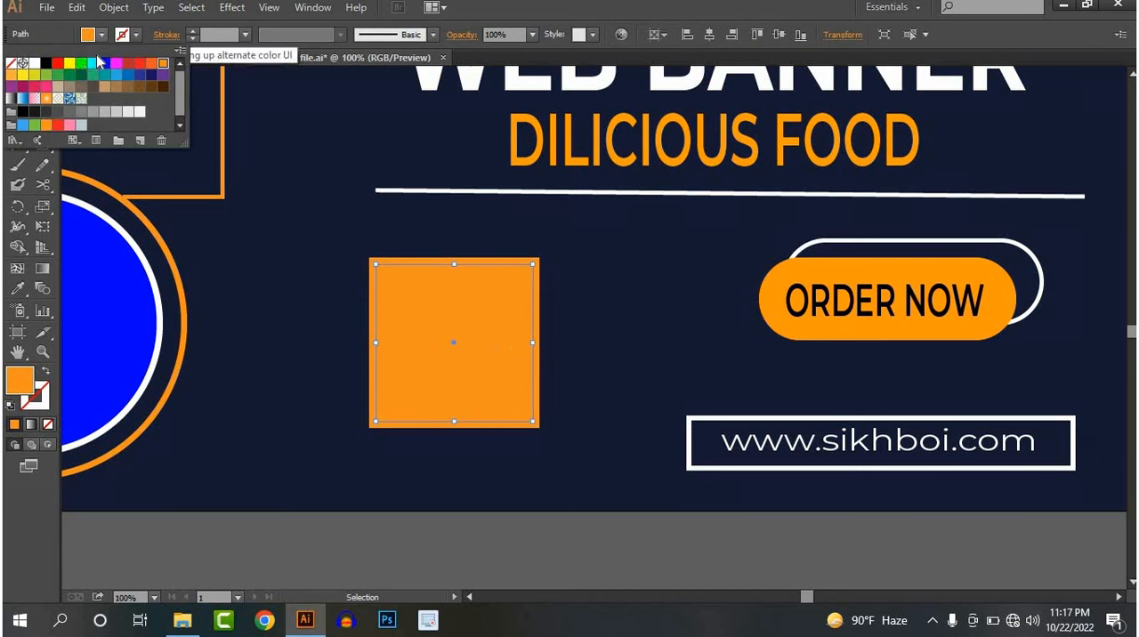
pyautogui.click(89, 57)
pyautogui.click(346, 301)
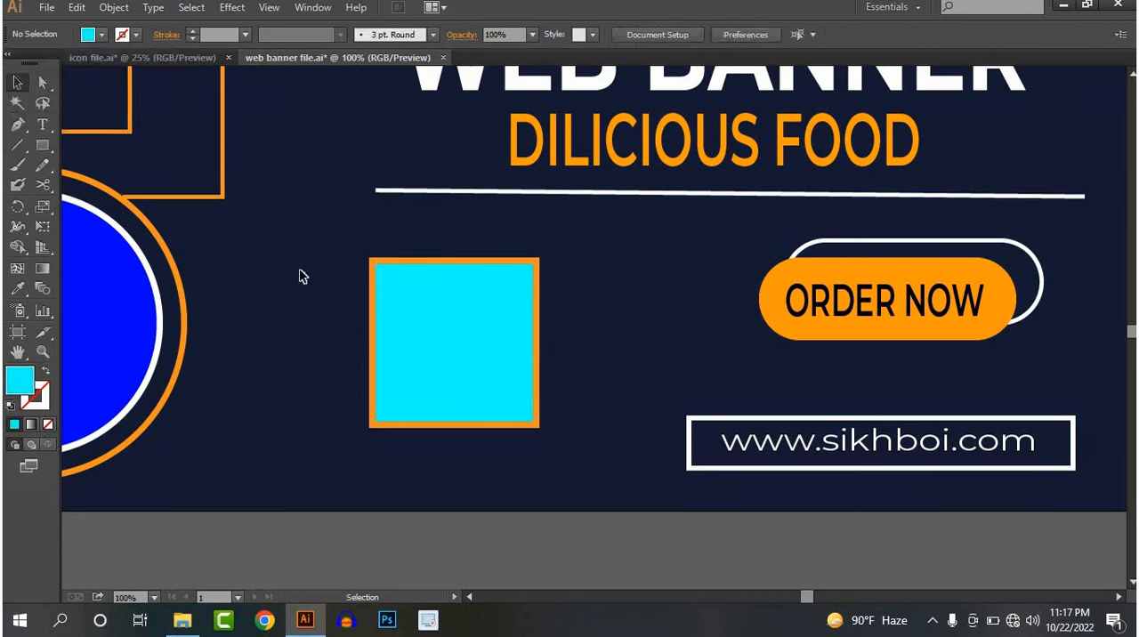
# Draw a narrow vertical rectangle across the square, extending past both edges, and fill it yellow
pyautogui.click(42, 145)
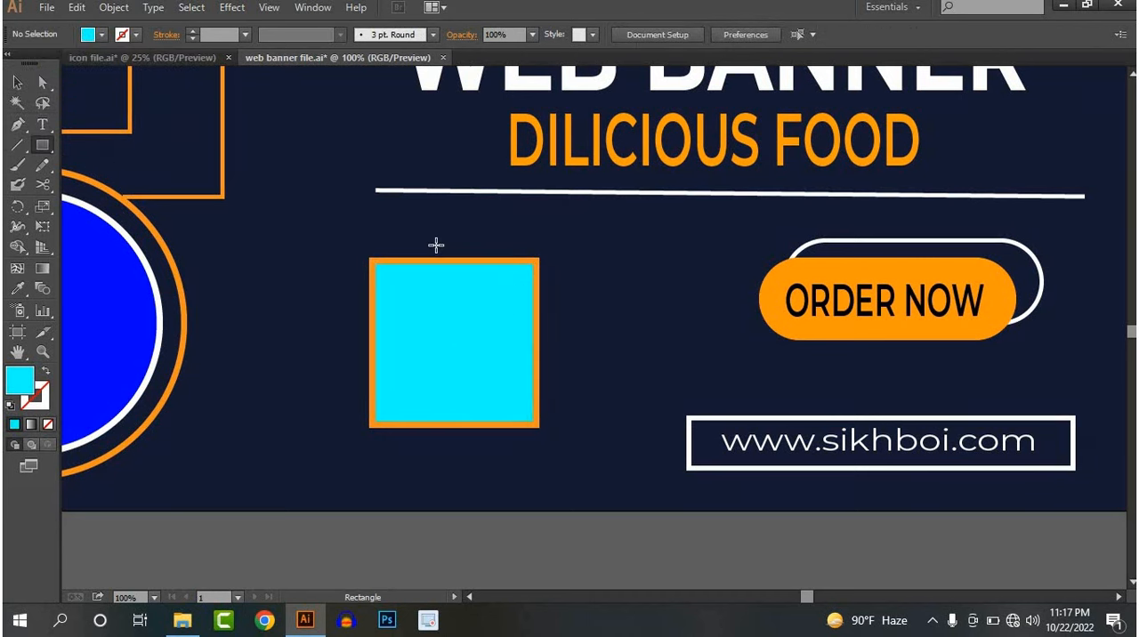
pyautogui.moveTo(436, 241); pyautogui.dragTo(476, 450)
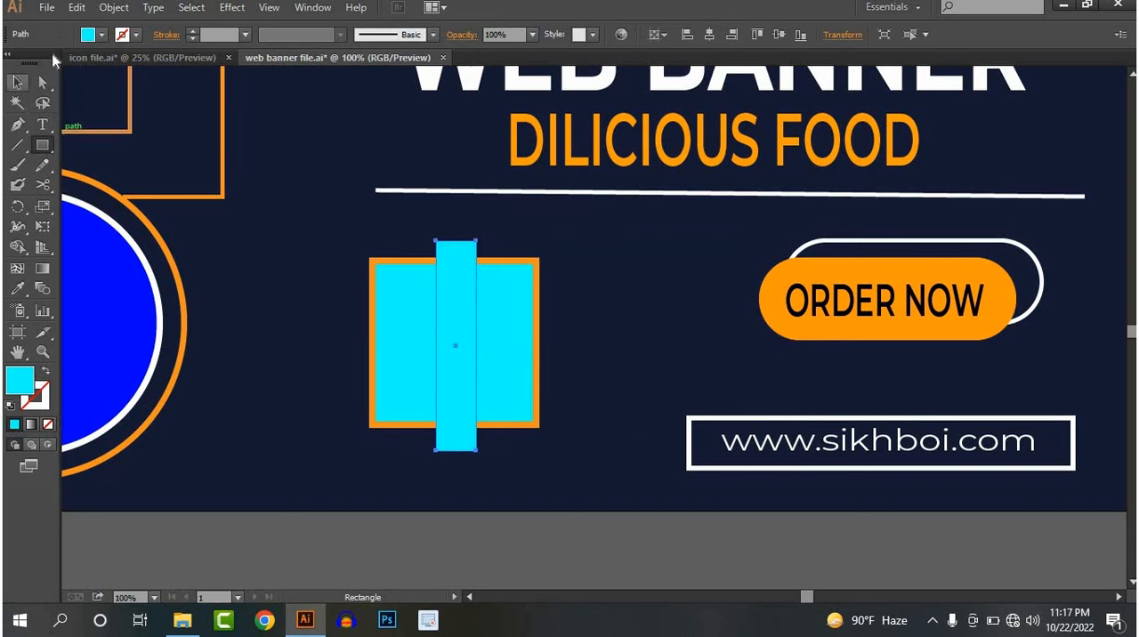
pyautogui.click(17, 82)
pyautogui.click(88, 34)
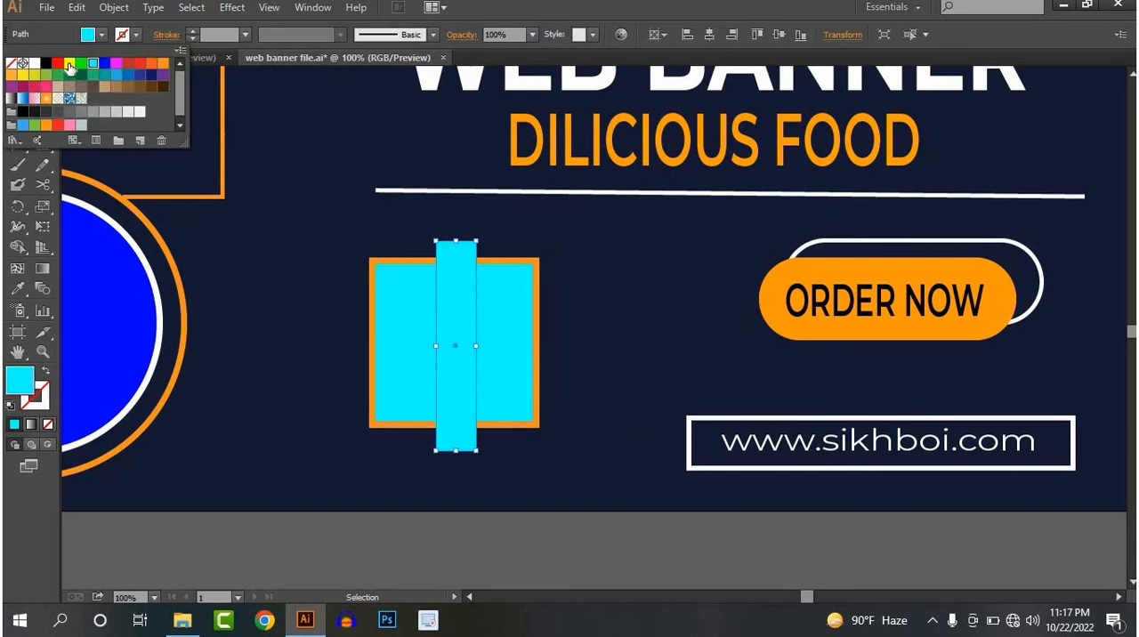
pyautogui.click(328, 450)
# Centre the yellow strip on the square and add a copy rotated 90 degrees to form a cross
pyautogui.moveTo(458, 395); pyautogui.dragTo(455, 403)
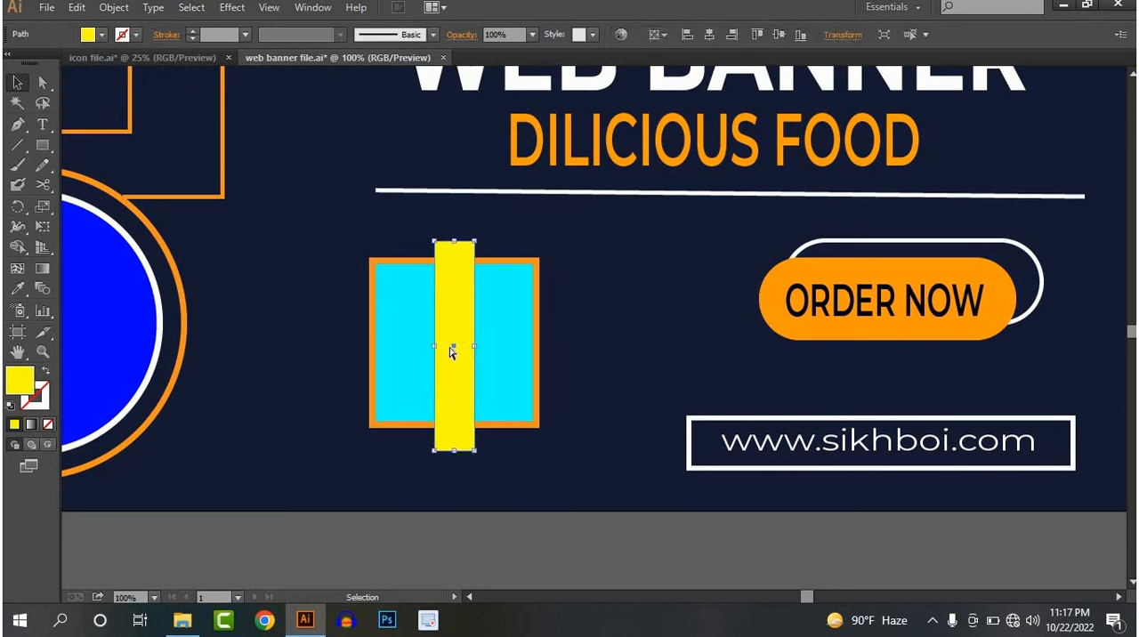
pyautogui.press('ctrl')
pyautogui.moveTo(520, 246); pyautogui.dragTo(623, 385)
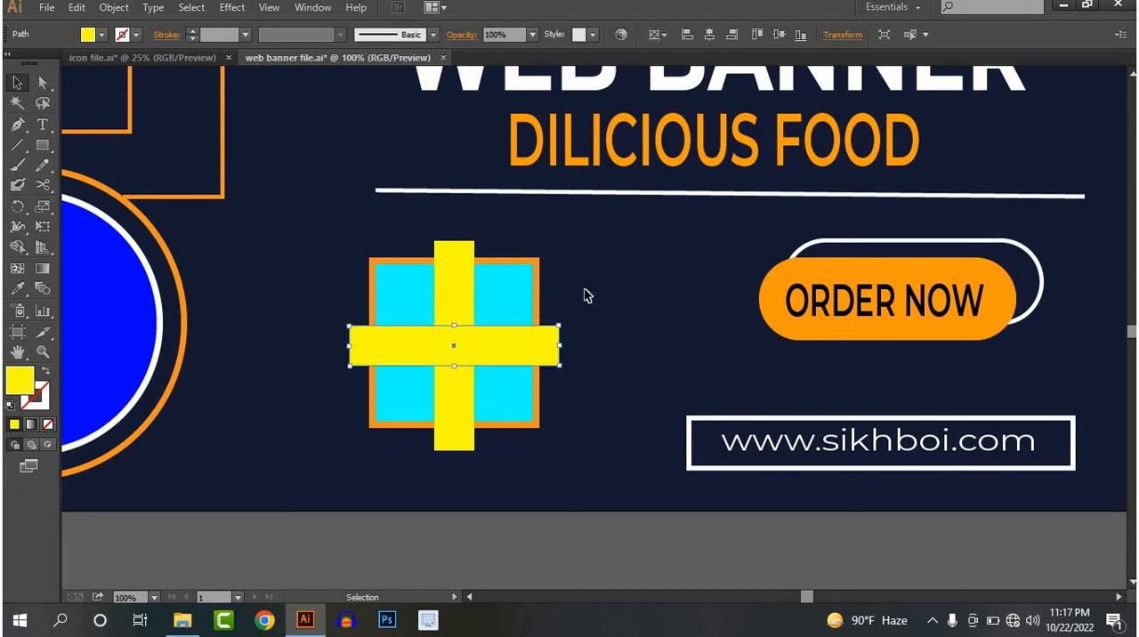
pyautogui.click(585, 277)
# Cut away the cyan square and yellow strips from the selected shapes with the Shape Builder tool, leaving four orange corner brackets
pyautogui.moveTo(586, 258); pyautogui.dragTo(335, 453)
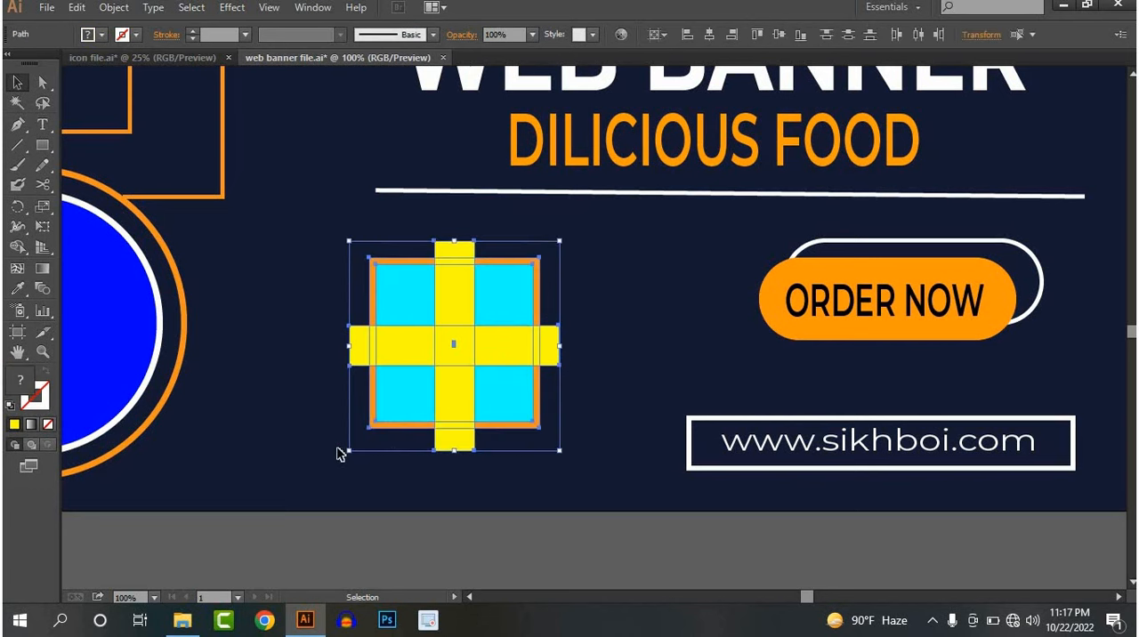
pyautogui.click(17, 247)
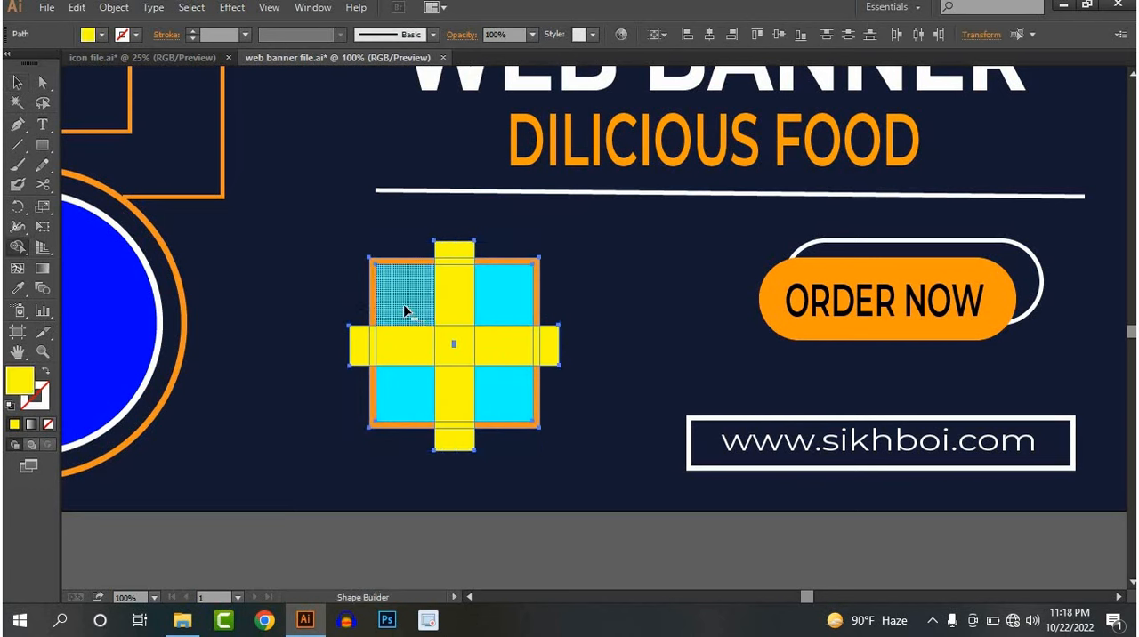
pyautogui.moveTo(404, 310)
pyautogui.mouseDown()
pyautogui.moveTo(490, 383)
pyautogui.moveTo(483, 377)
pyautogui.mouseUp()
pyautogui.moveTo(489, 312); pyautogui.dragTo(405, 395)
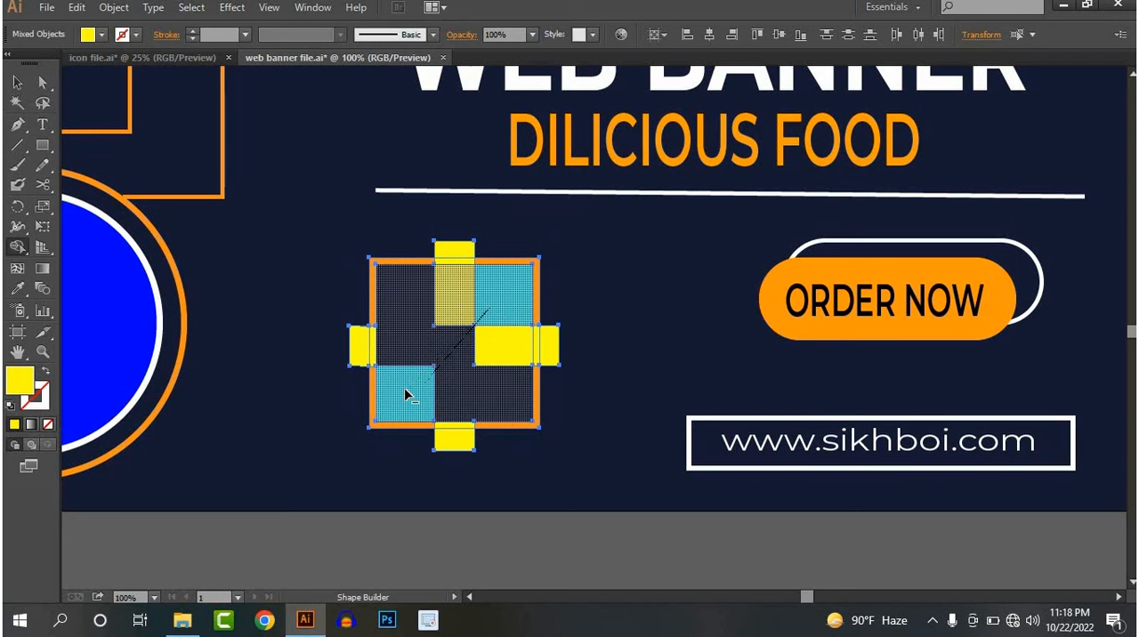
pyautogui.moveTo(443, 344); pyautogui.dragTo(445, 345)
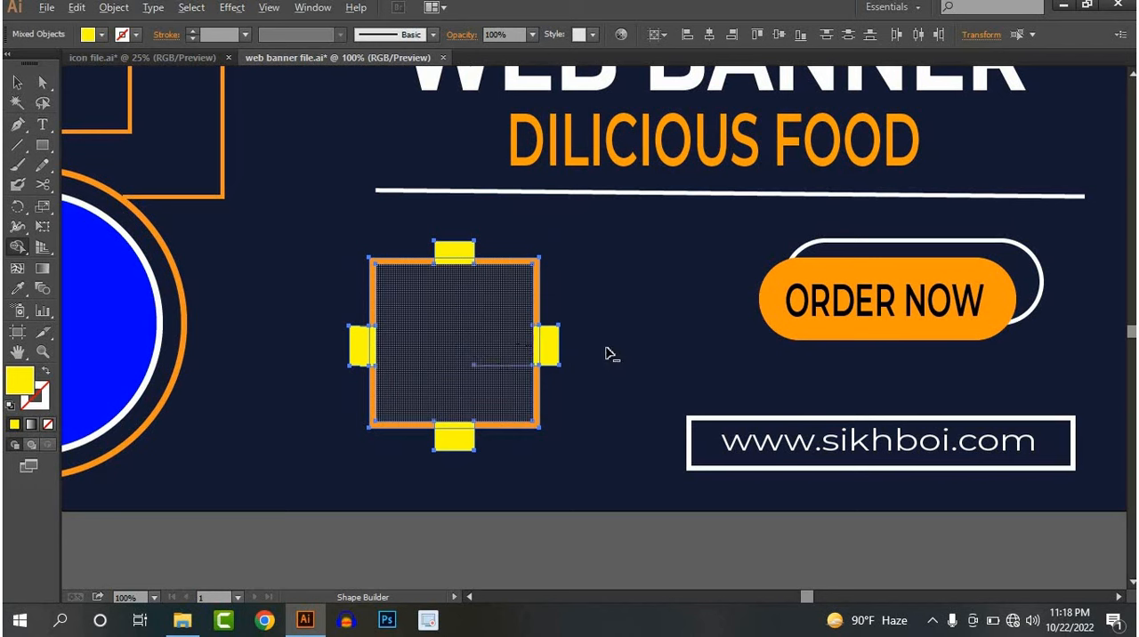
pyautogui.moveTo(448, 221); pyautogui.dragTo(464, 316)
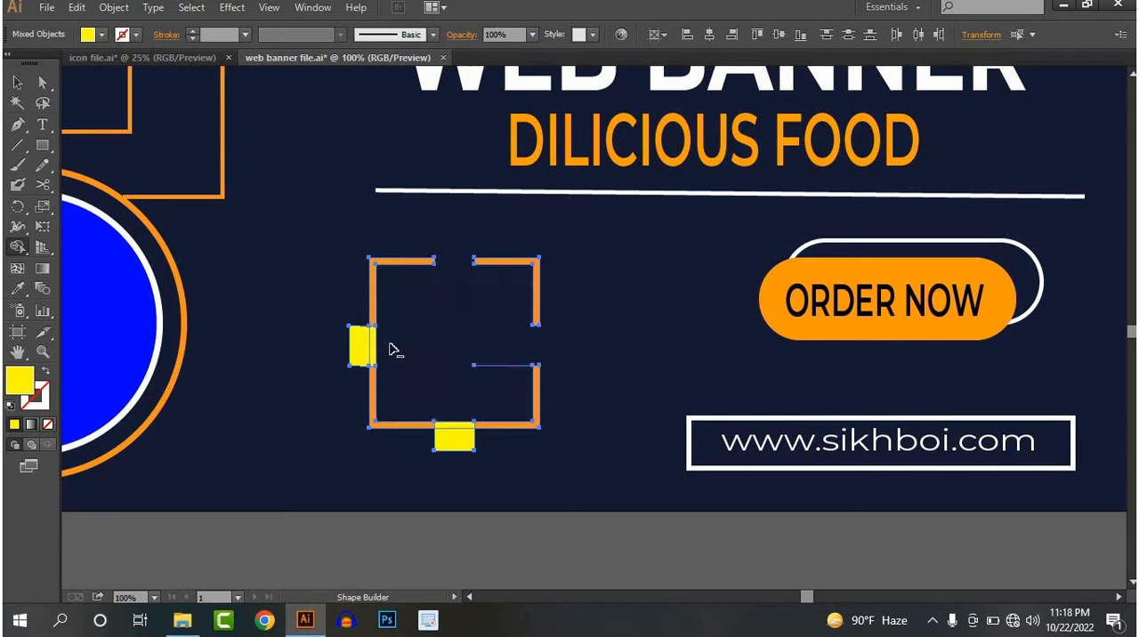
pyautogui.moveTo(389, 344); pyautogui.dragTo(339, 344)
pyautogui.moveTo(452, 391); pyautogui.dragTo(453, 471)
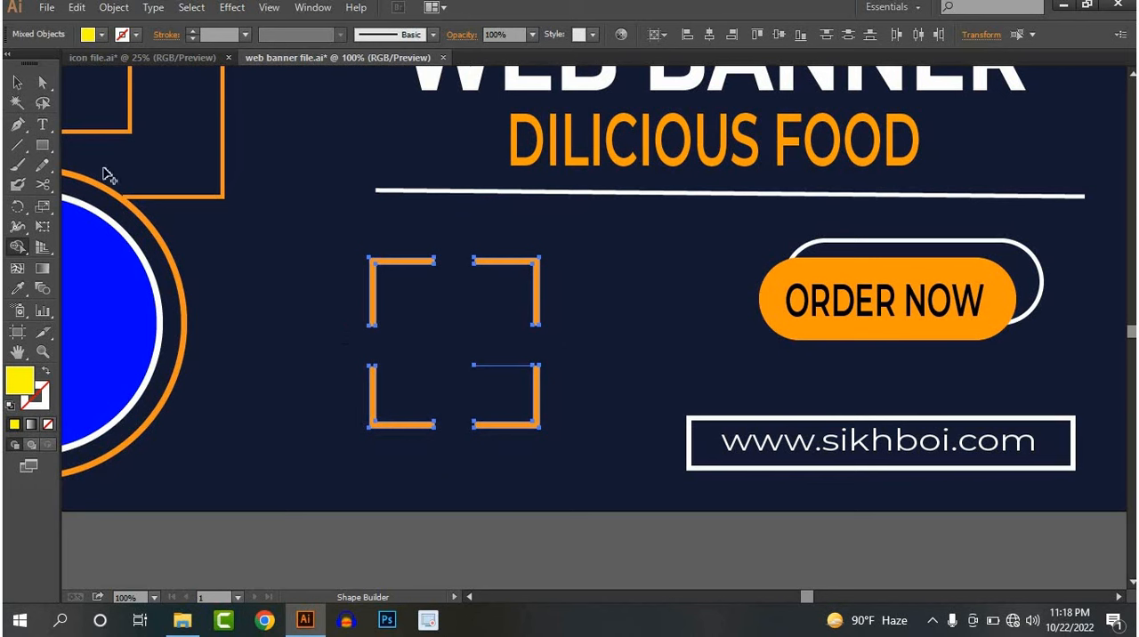
pyautogui.click(321, 292)
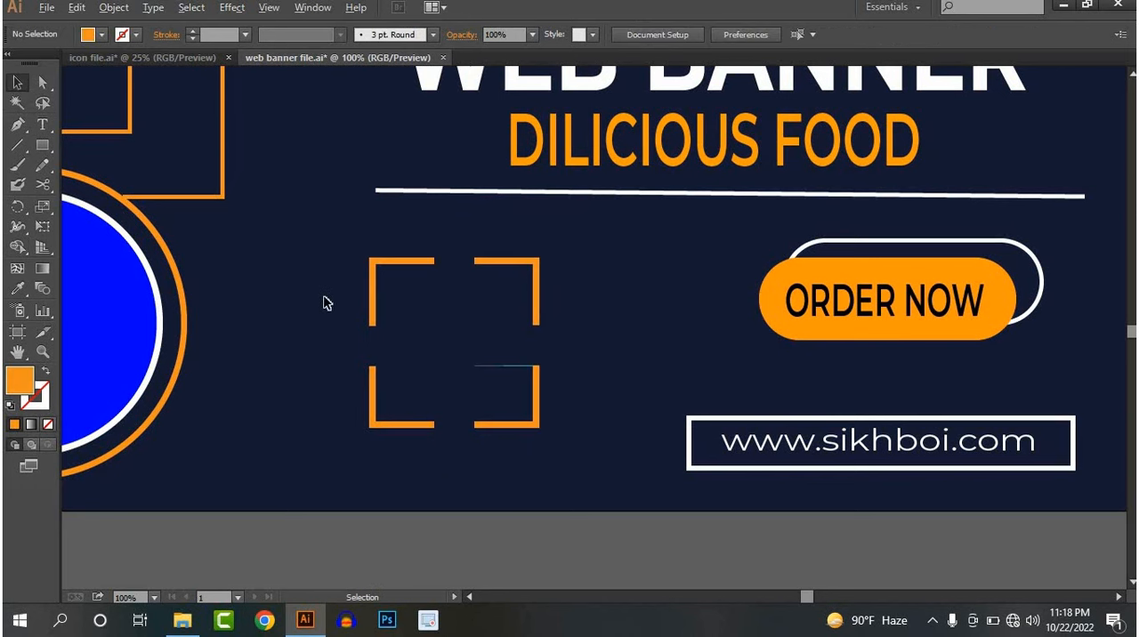
# Try to delete the thin leftover line beside the lower-right orange corner bracket
pyautogui.scroll(-2, 322, 296)
pyautogui.scroll(2, 420, 338)
pyautogui.scroll(1, 419, 339)
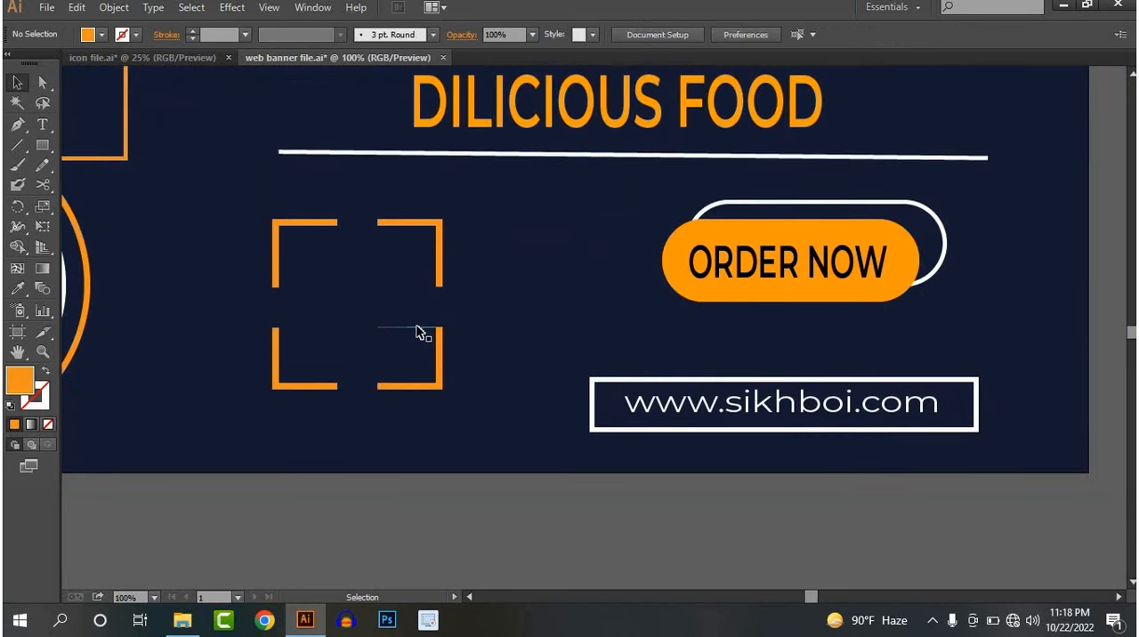
pyautogui.click(419, 329)
pyautogui.press('Delete')
pyautogui.click(412, 329)
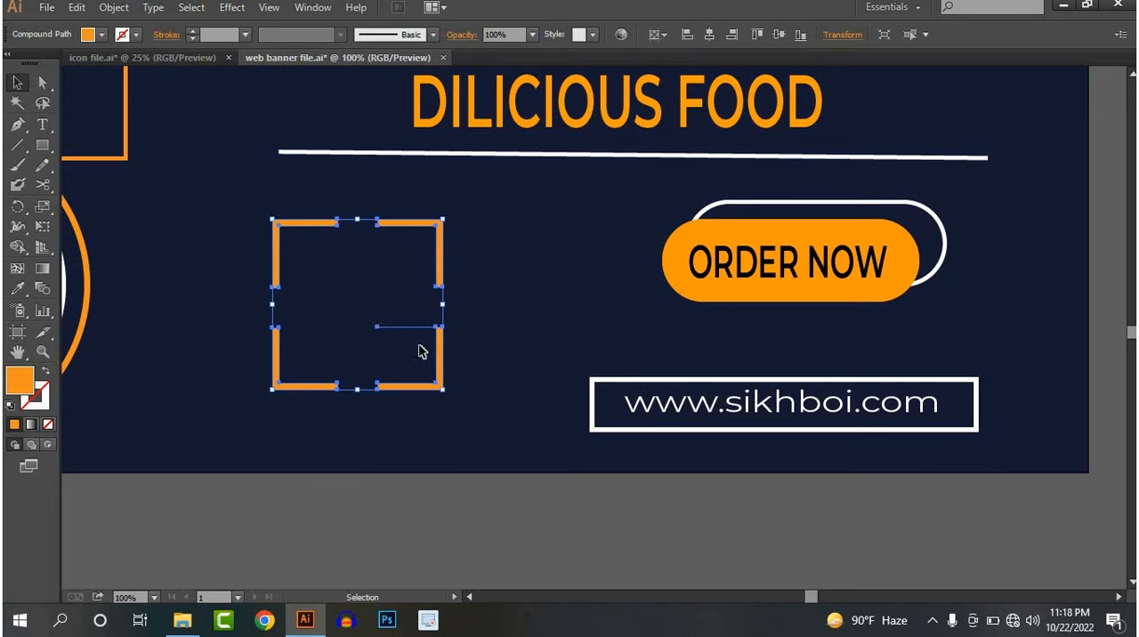
# Erase the thin leftover line beside the lower-right orange corner bracket with the Eraser tool
pyautogui.click(423, 347)
pyautogui.scroll(5, 430, 334)
pyautogui.moveTo(391, 352)
pyautogui.mouseDown()
pyautogui.moveTo(351, 361)
pyautogui.moveTo(395, 312)
pyautogui.moveTo(384, 368)
pyautogui.mouseUp()
pyautogui.click(127, 271)
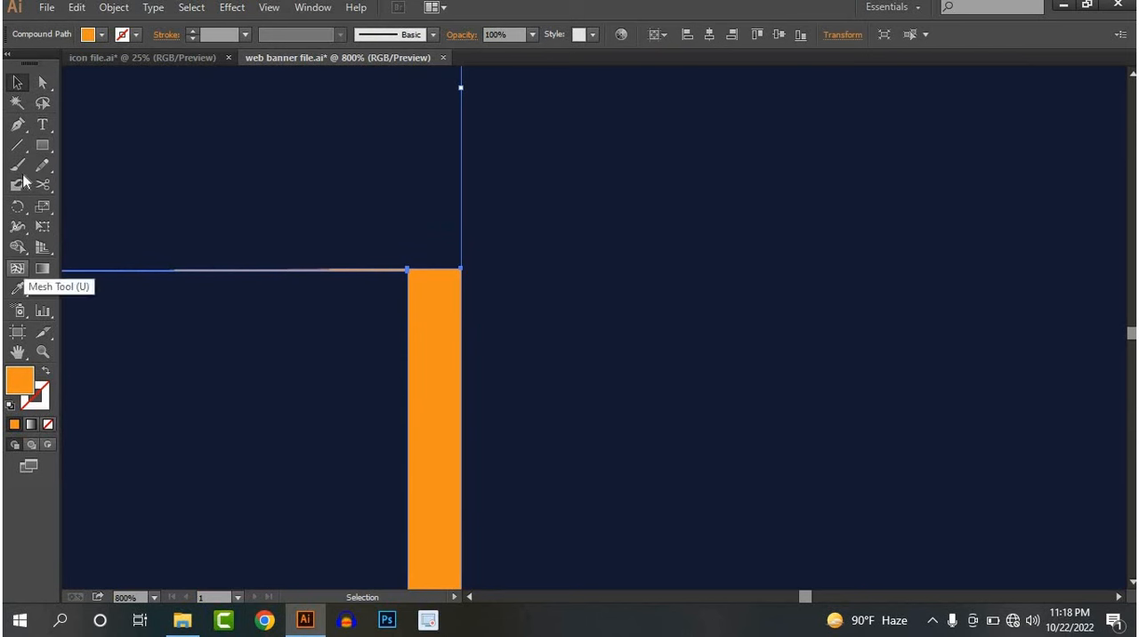
pyautogui.moveTo(42, 185); pyautogui.dragTo(124, 184)
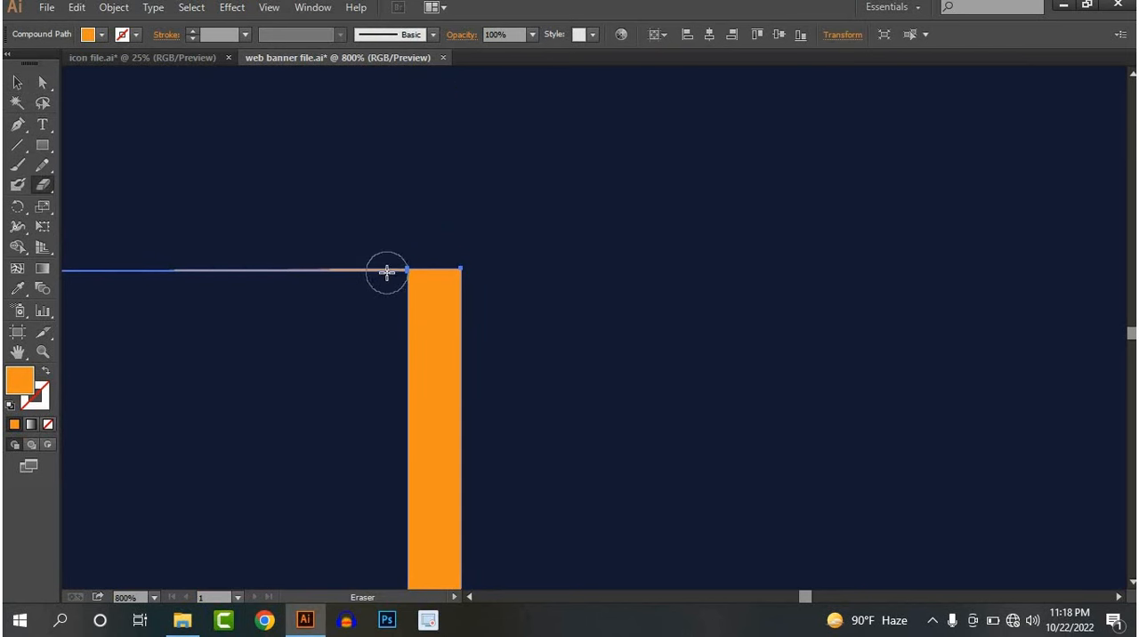
pyautogui.moveTo(383, 271); pyautogui.dragTo(76, 271)
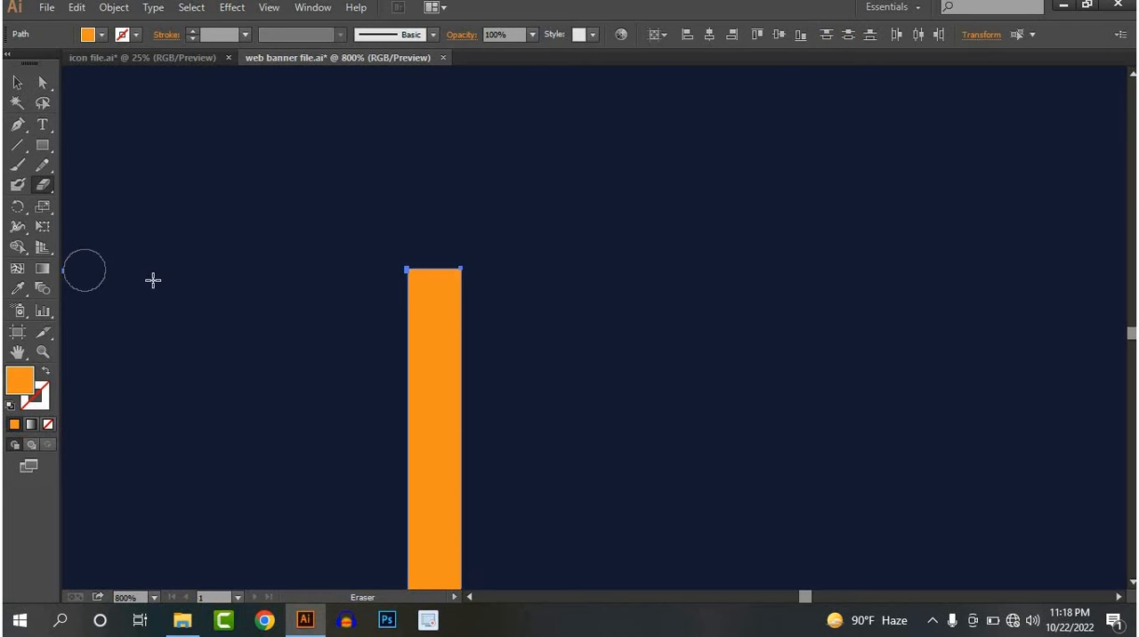
pyautogui.scroll(-3, 178, 298)
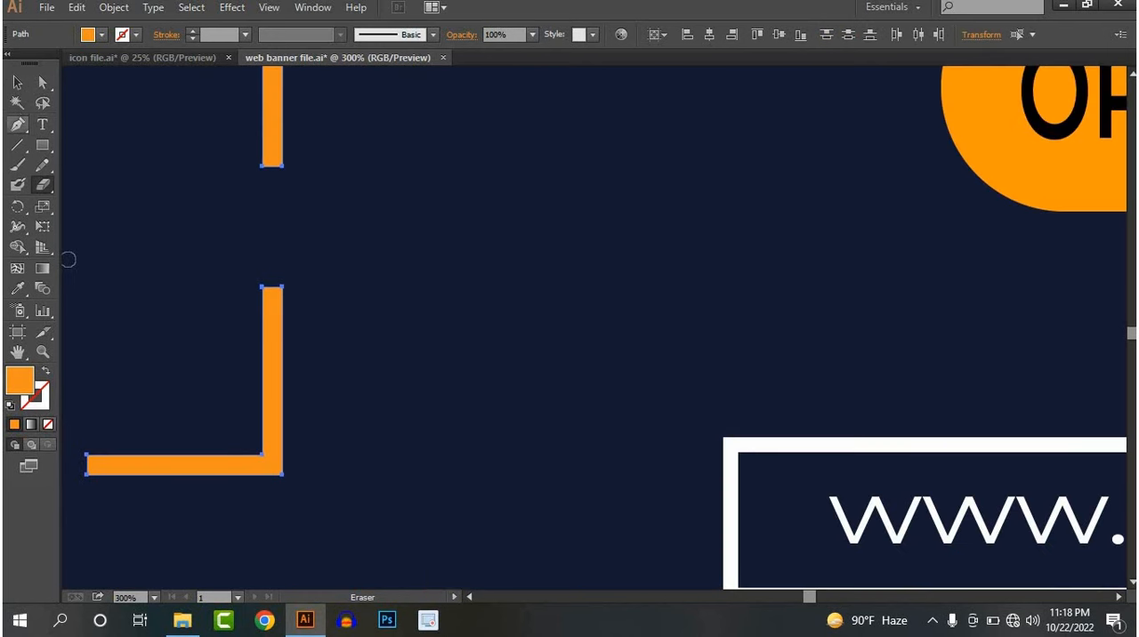
pyautogui.press('v')
pyautogui.click(414, 290)
pyautogui.scroll(-5, 607, 331)
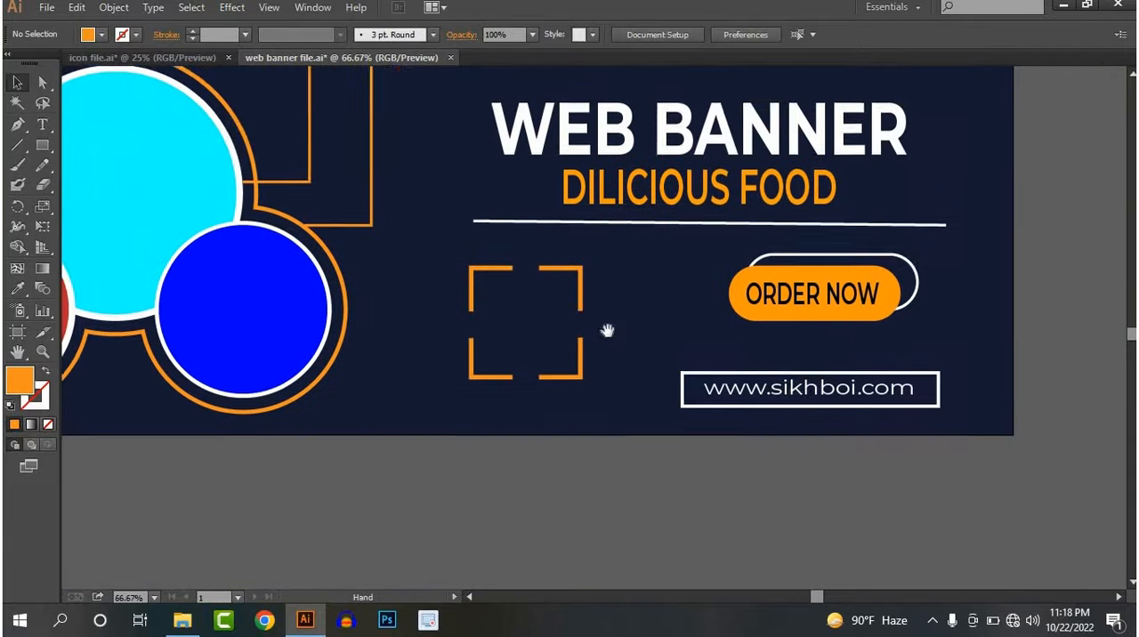
# Add the text "50%" in the upper part of the bracketed frame and fill it white
pyautogui.scroll(-1, 634, 331)
pyautogui.scroll(2, 552, 337)
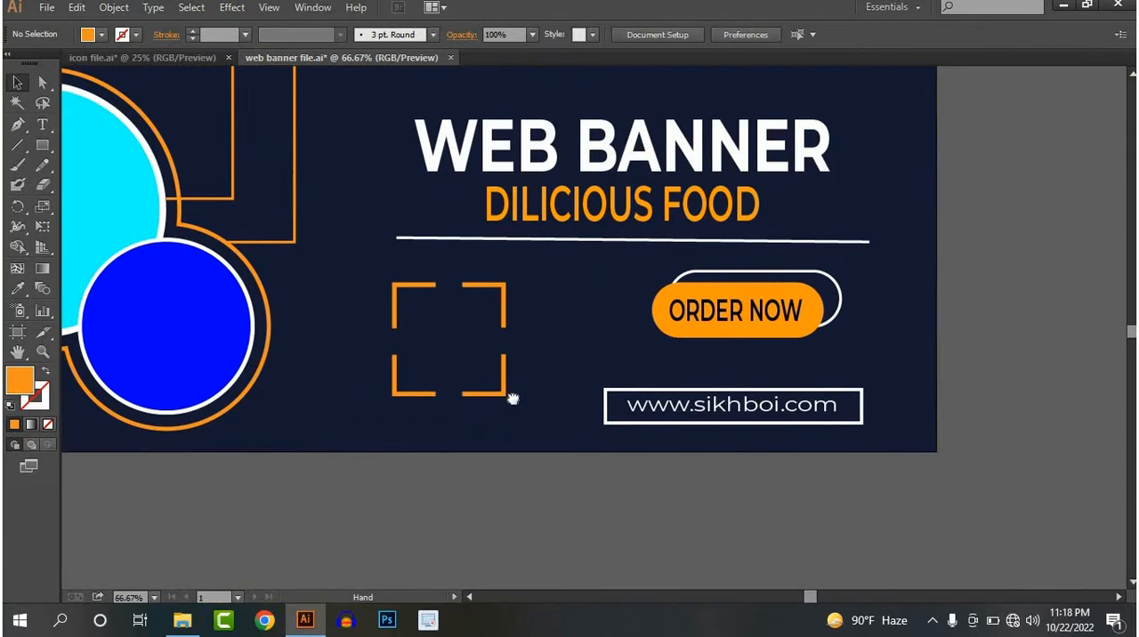
pyautogui.click(42, 124)
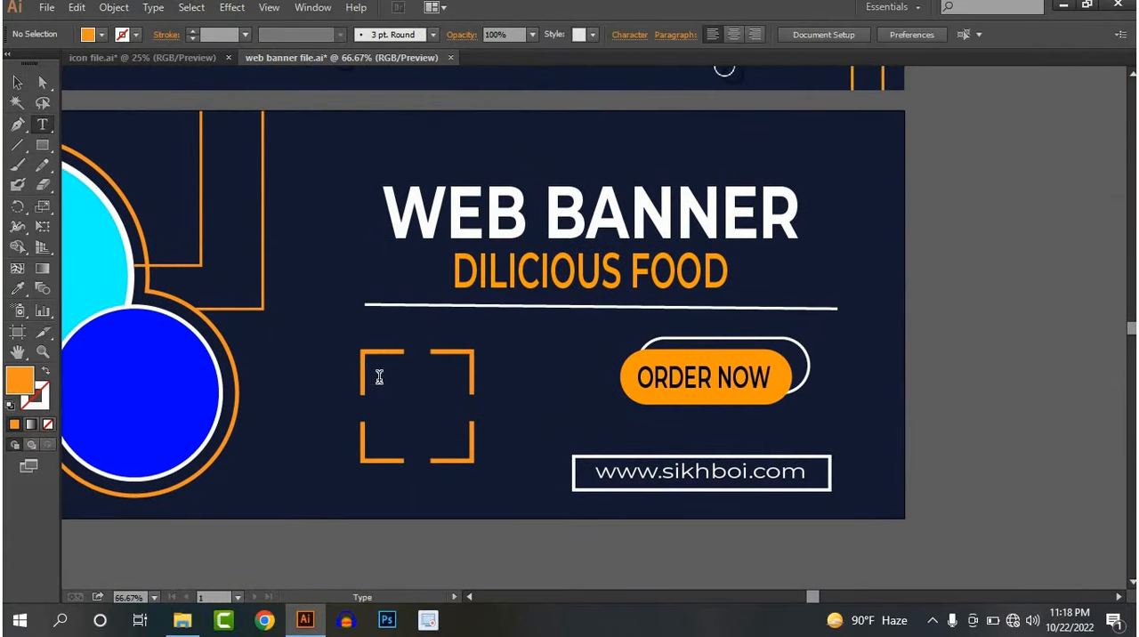
pyautogui.click(400, 380)
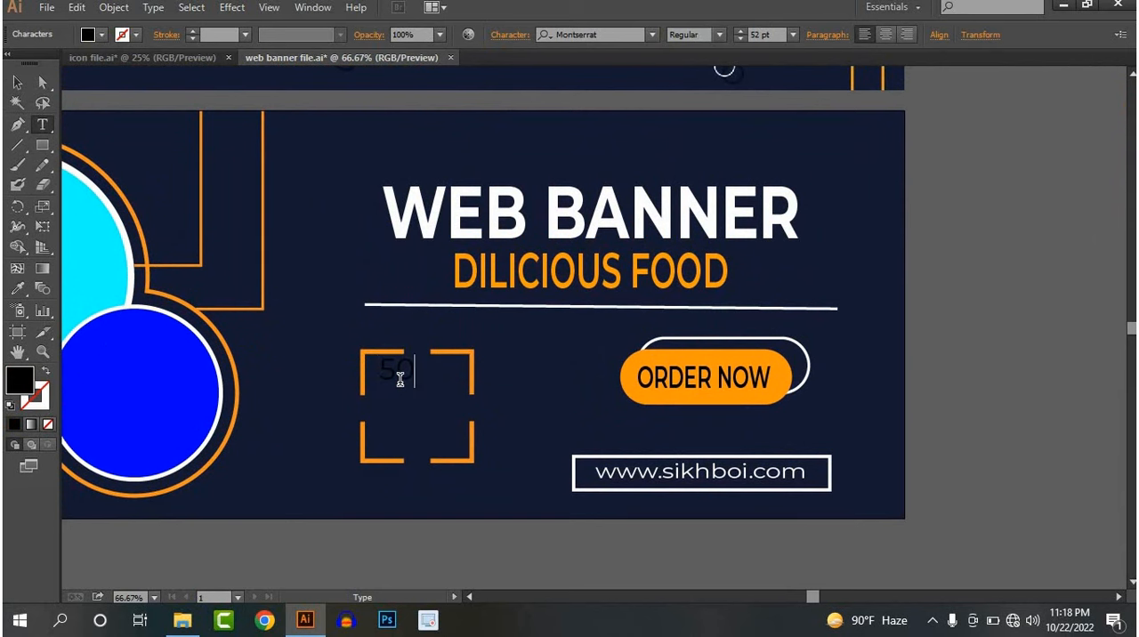
pyautogui.click(17, 82)
pyautogui.scroll(-1, 302, 229)
pyautogui.scroll(3, 303, 229)
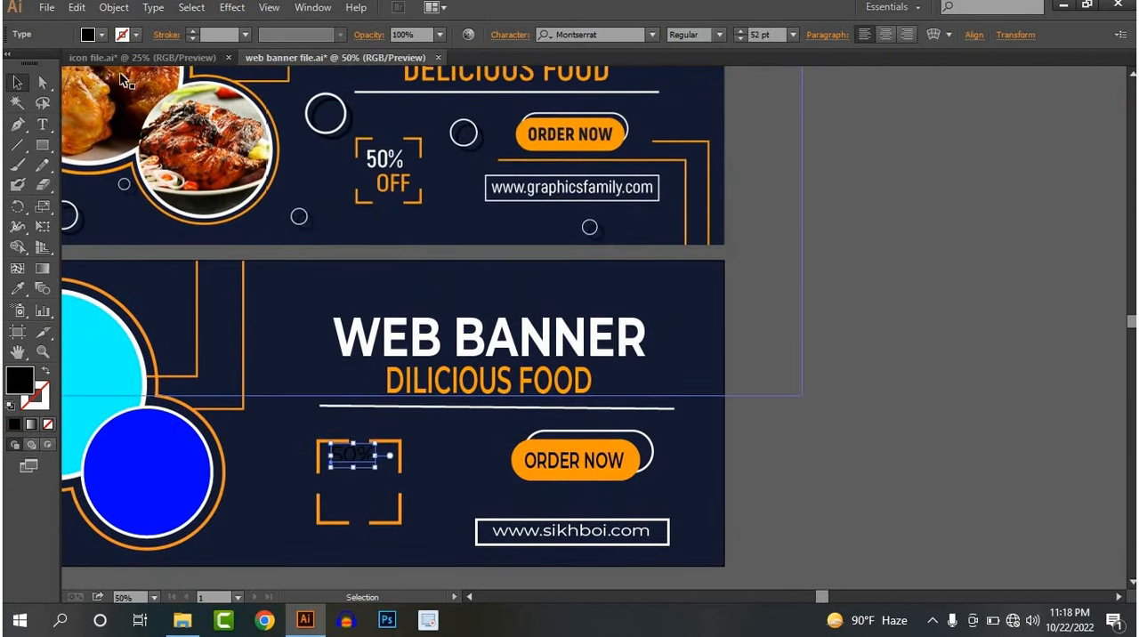
pyautogui.click(89, 35)
pyautogui.click(34, 63)
pyautogui.click(821, 405)
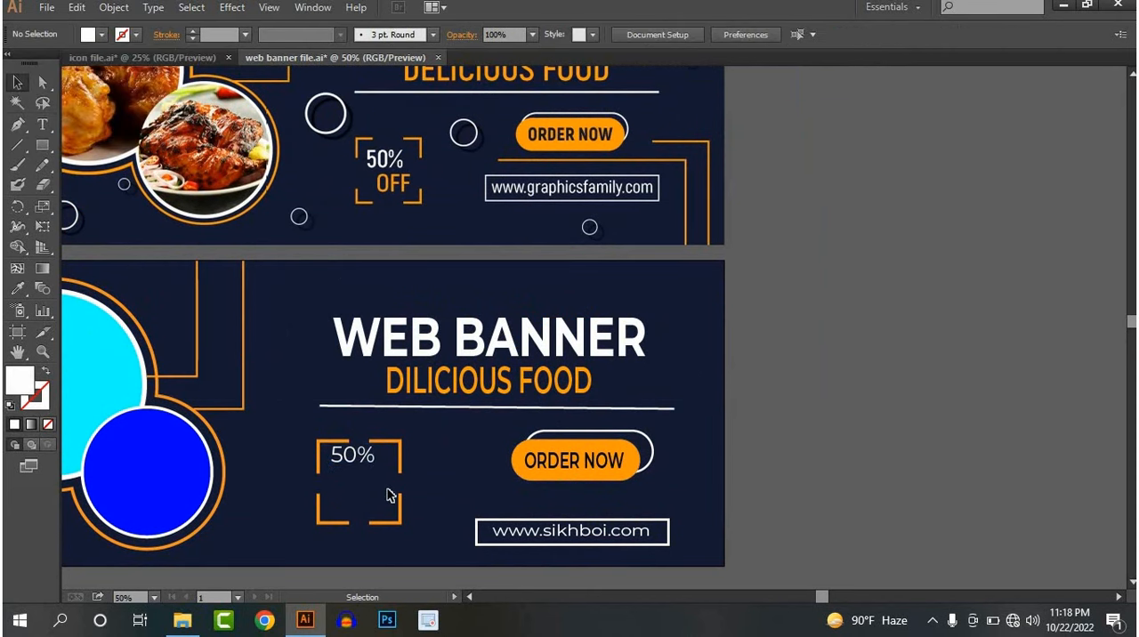
# Copy the "50%" text diagonally down to the right within the brackets and change the copy's wording to "OFF"
pyautogui.scroll(2, 386, 485)
pyautogui.moveTo(339, 384); pyautogui.dragTo(331, 398)
pyautogui.keyDown('alt'); pyautogui.moveTo(329, 379); pyautogui.dragTo(373, 455); pyautogui.keyUp('alt')
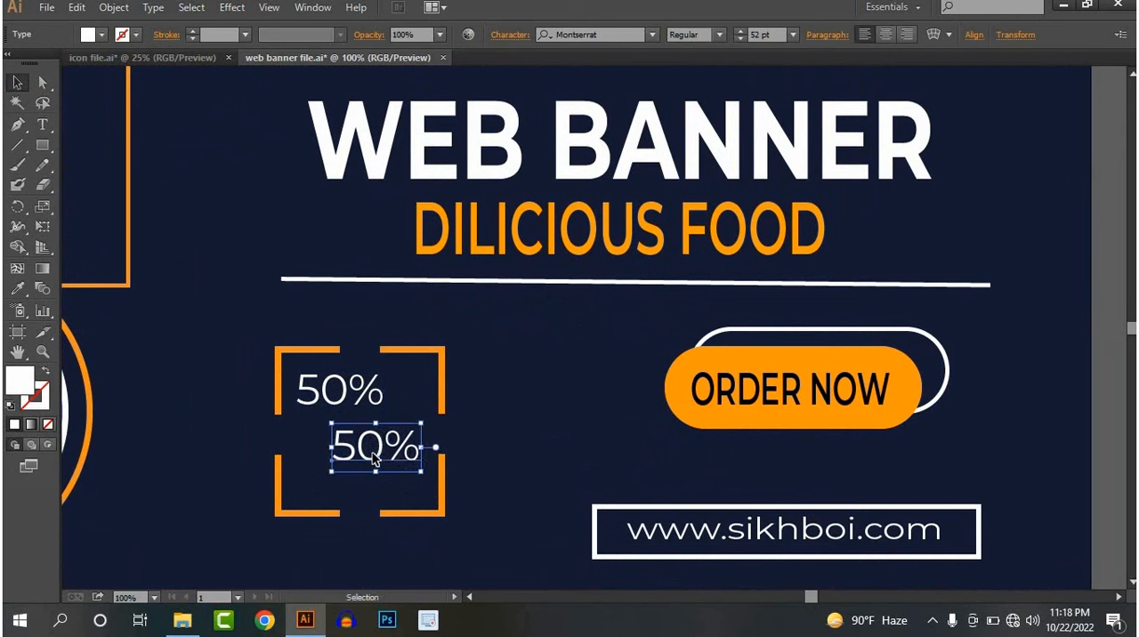
pyautogui.doubleClick(373, 455)
pyautogui.hotkey('ctrl', 'a')
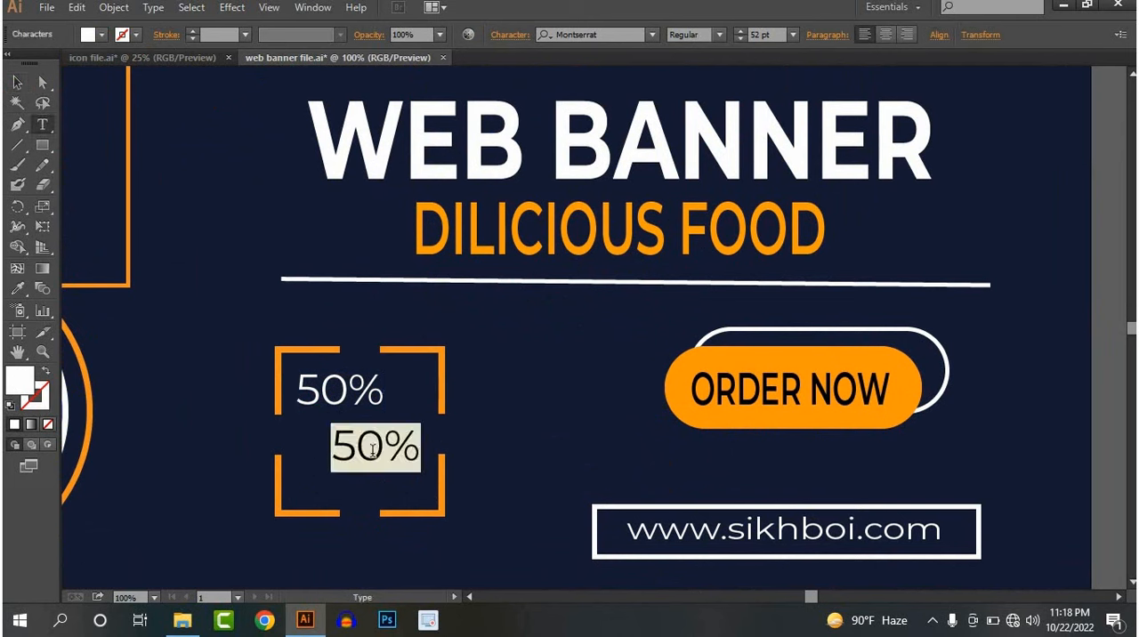
pyautogui.write('O')
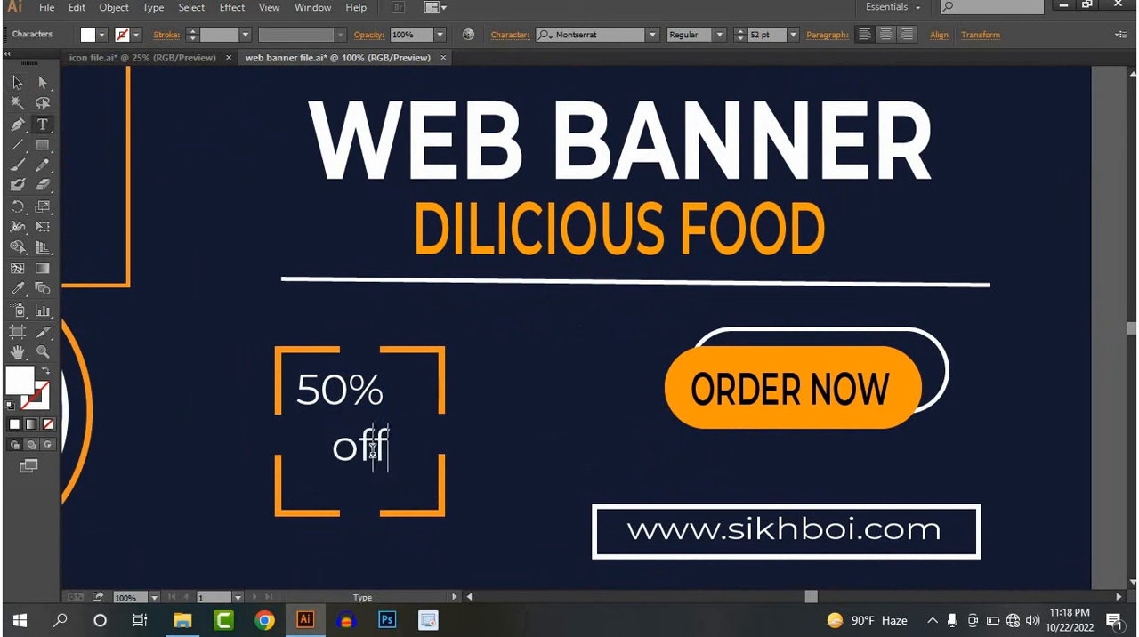
pyautogui.press('BackSpace')
pyautogui.press('BackSpace')
pyautogui.press('BackSpace')
pyautogui.write('OFF')
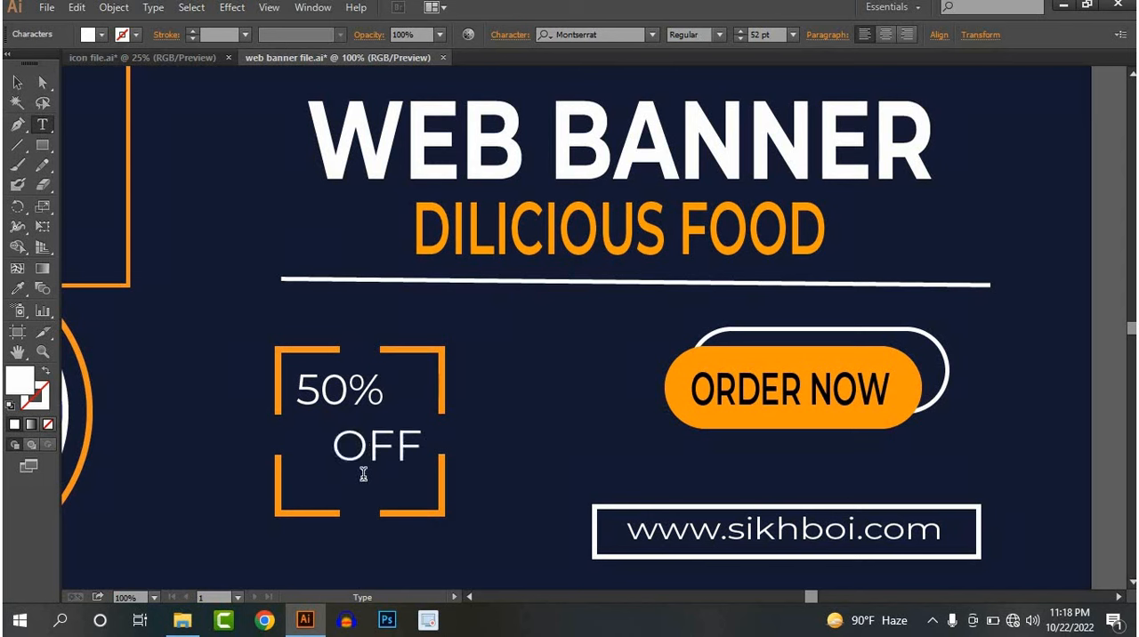
# Colour the "OFF" text with the orange sampled from the order button and set its font style to SemiBold
pyautogui.hotkey('ctrl', 'a')
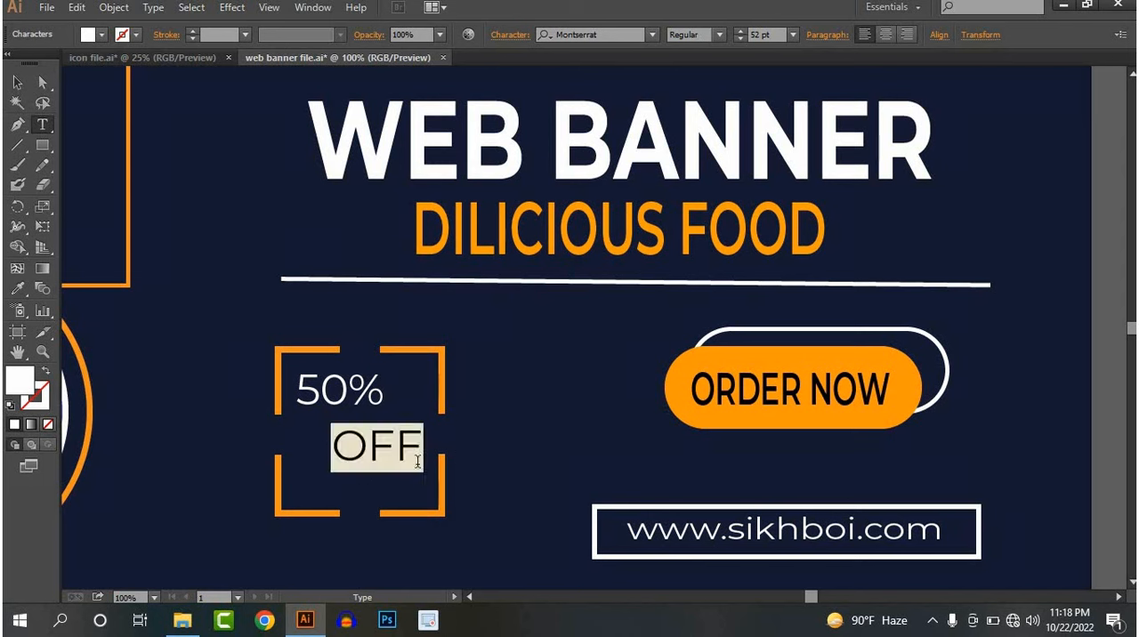
pyautogui.click(684, 373)
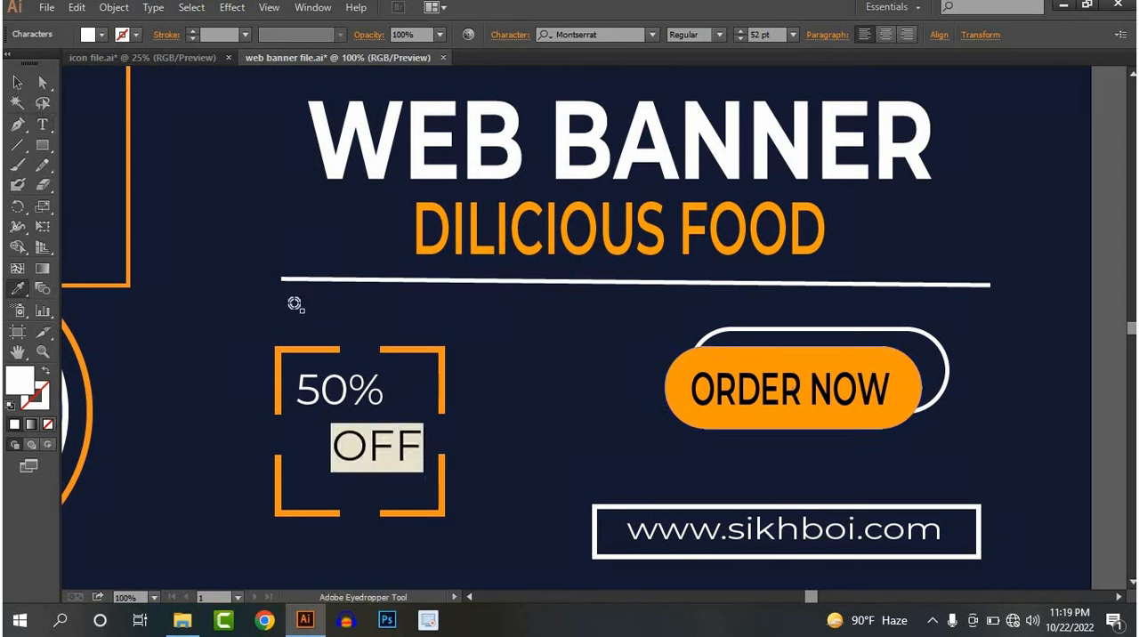
pyautogui.click(20, 83)
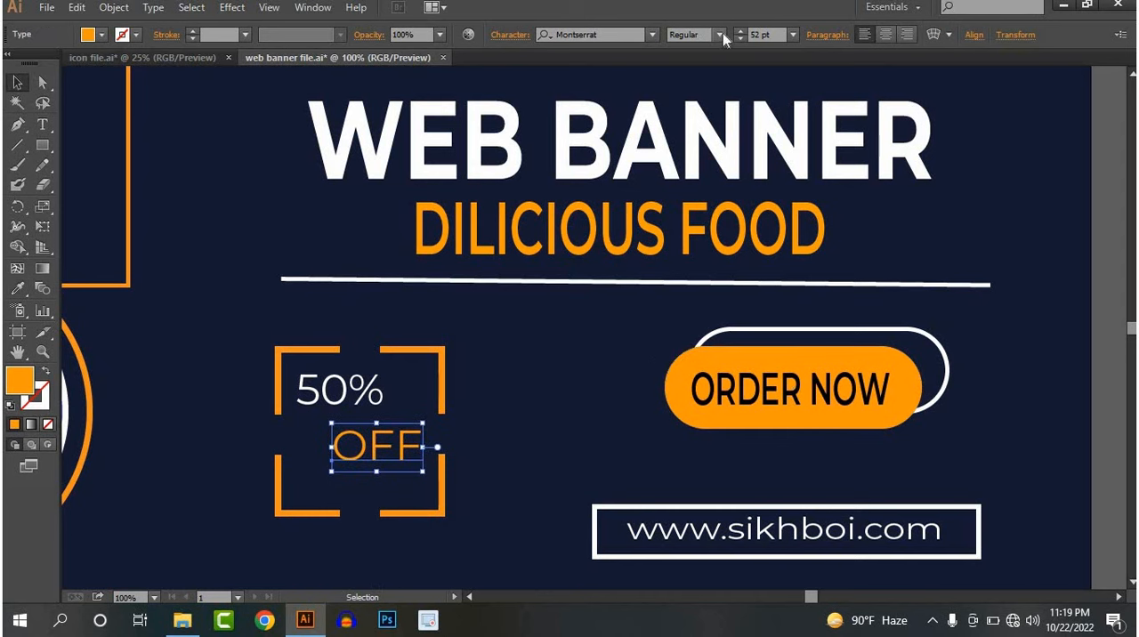
pyautogui.click(722, 33)
pyautogui.click(701, 236)
pyautogui.click(313, 321)
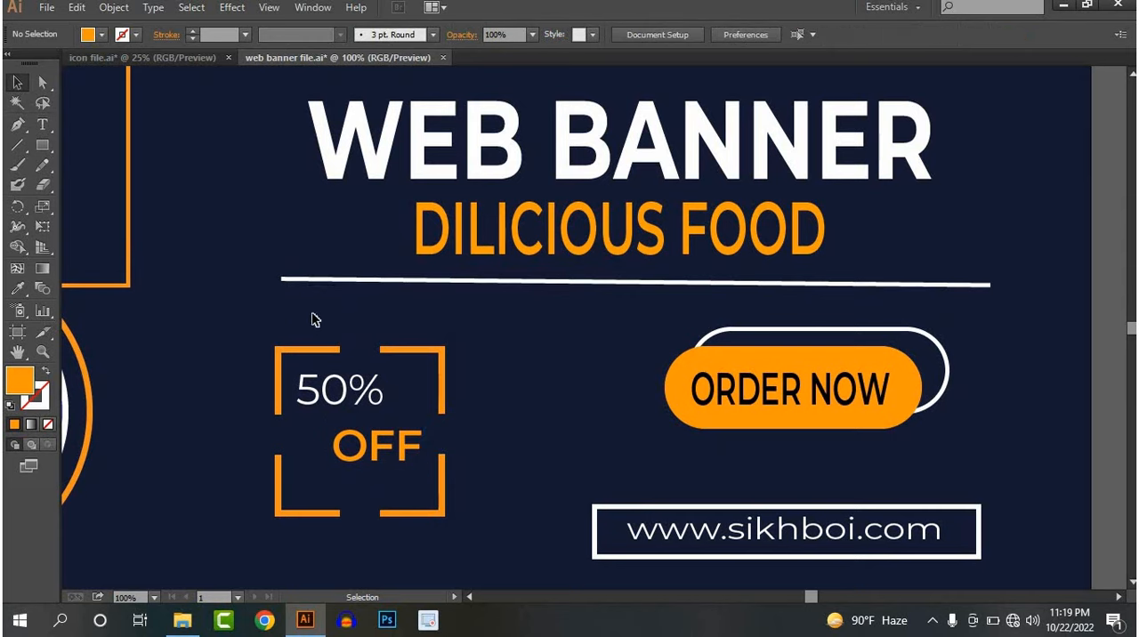
# Enlarge the "50%" and "OFF" texts slightly to better fill the bracketed frame
pyautogui.scroll(-2, 376, 304)
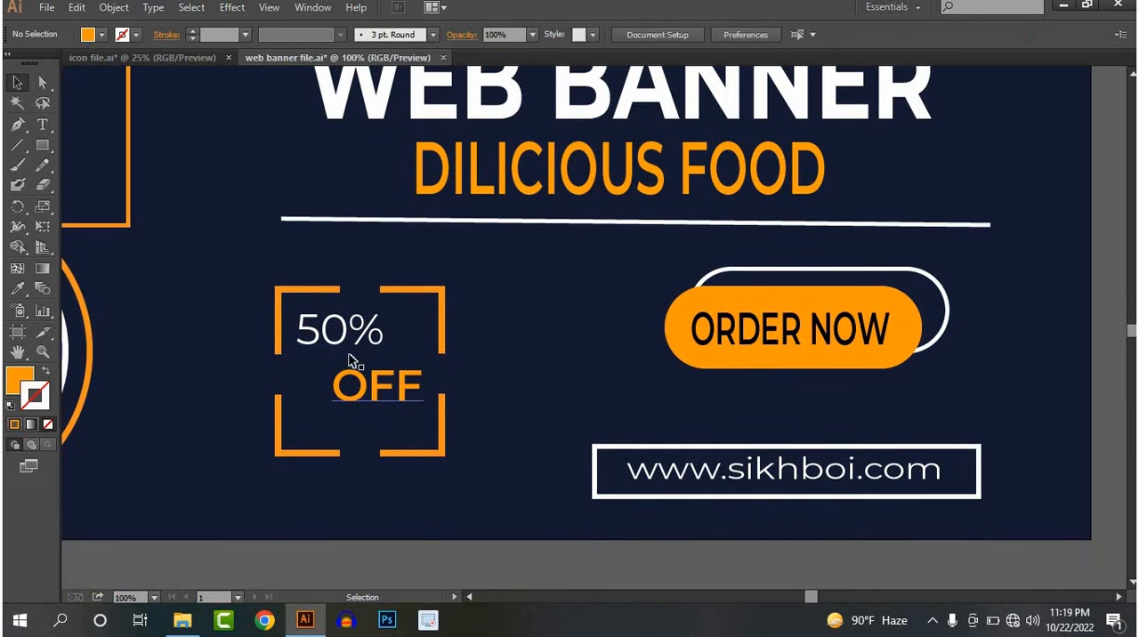
pyautogui.click(386, 355)
pyautogui.moveTo(391, 359); pyautogui.dragTo(405, 362)
pyautogui.click(322, 409)
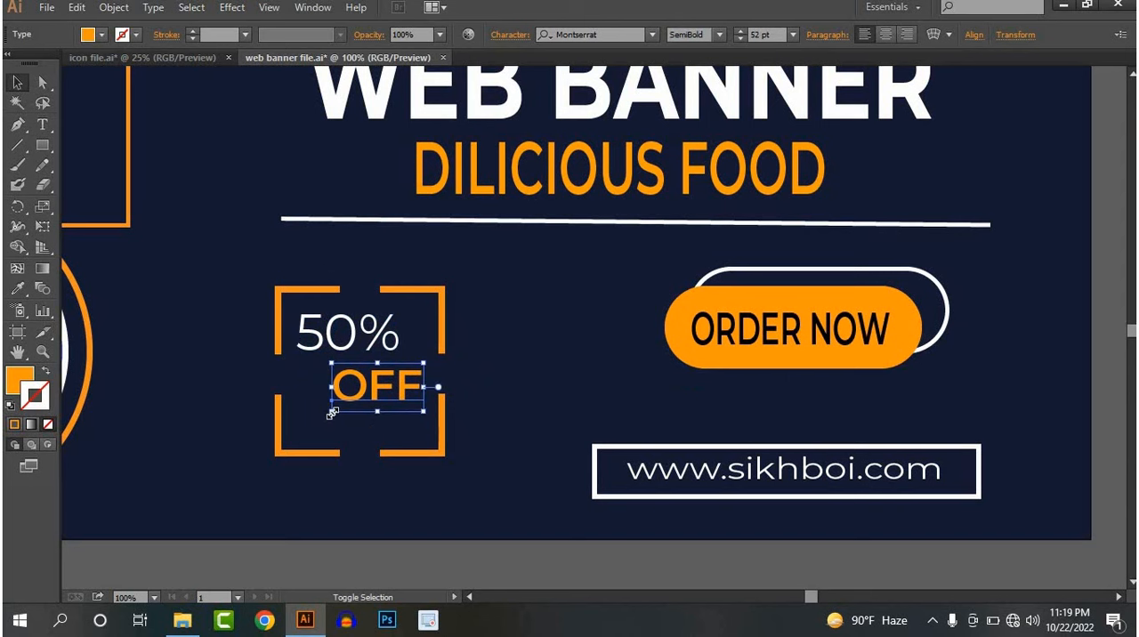
pyautogui.moveTo(332, 412); pyautogui.dragTo(313, 424)
pyautogui.click(518, 378)
# Compare the recreated banner's layout with the reference banner above it
pyautogui.hotkey('ctrl', '-')
pyautogui.hotkey('ctrl', '-')
pyautogui.hotkey('ctrl', '-')
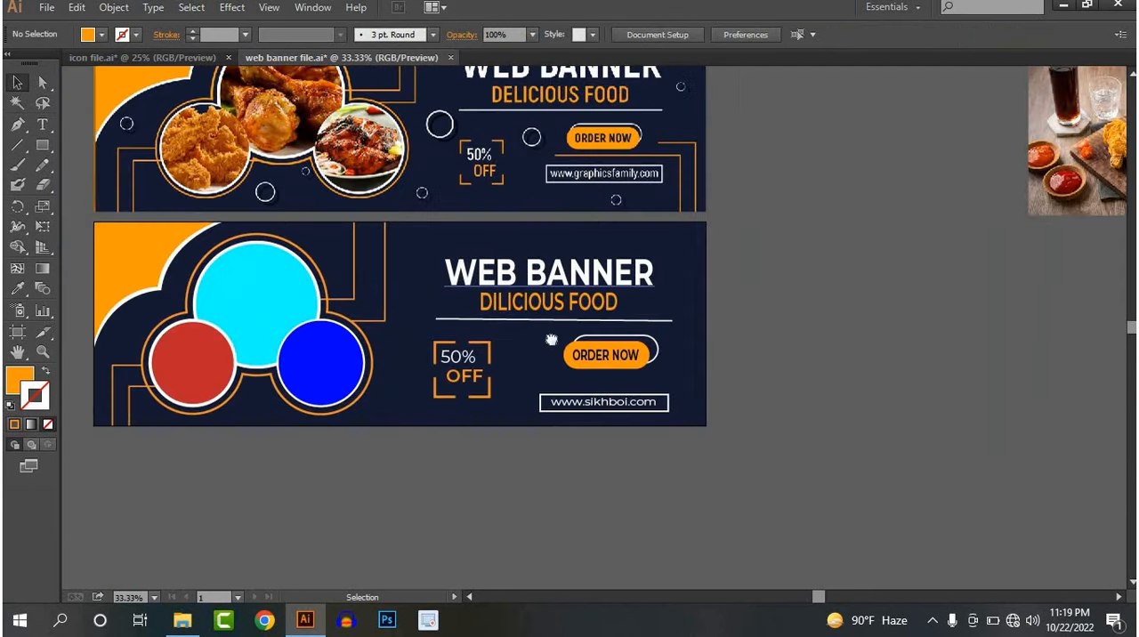
pyautogui.moveTo(552, 340); pyautogui.dragTo(535, 408)
pyautogui.scroll(-1, 538, 341)
pyautogui.moveTo(529, 331); pyautogui.dragTo(537, 364)
pyautogui.scroll(1, 497, 370)
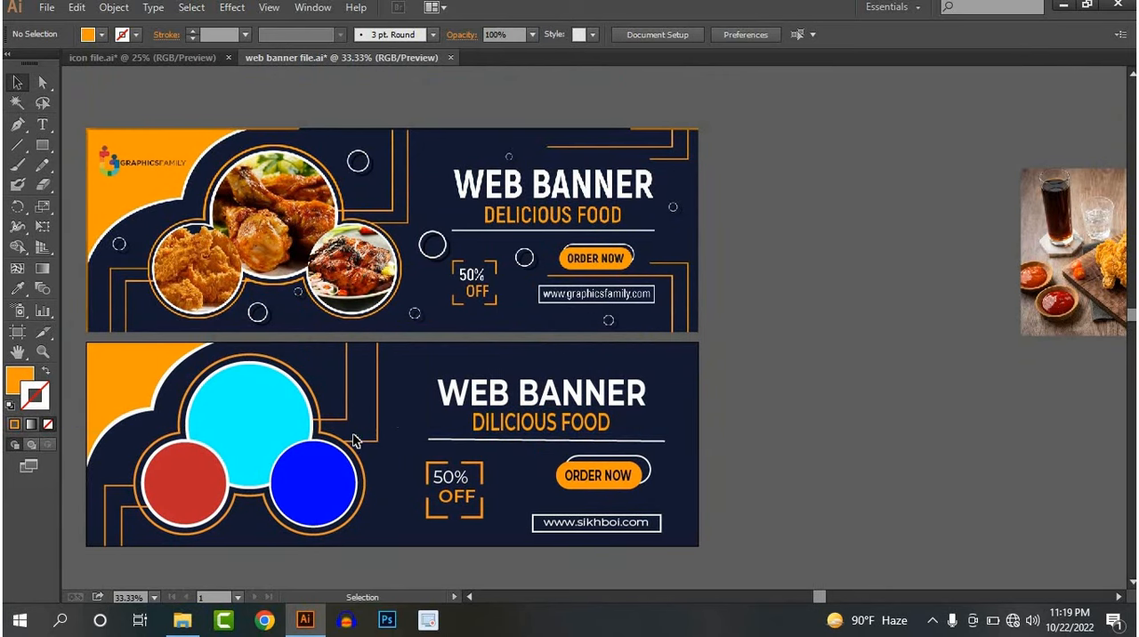
pyautogui.moveTo(428, 406); pyautogui.dragTo(471, 382)
pyautogui.scroll(-1, 454, 381)
pyautogui.scroll(2, 473, 323)
pyautogui.scroll(-1, 431, 396)
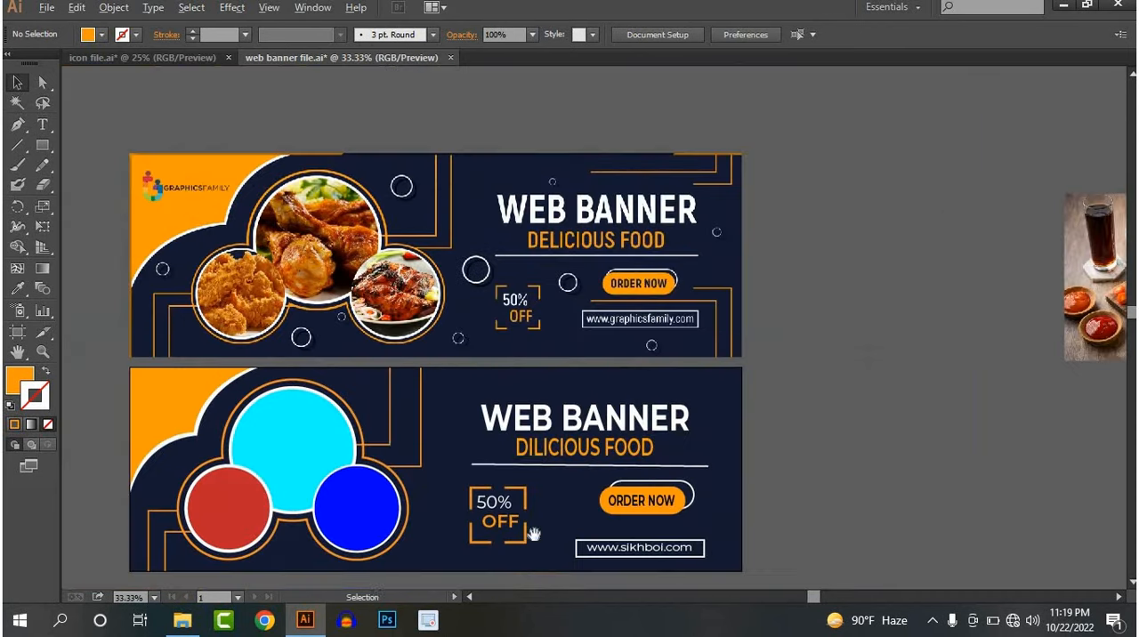
# Move the fried chicken photo from beside the artboards onto the cyan circle and clip it to the circle with a clipping mask
pyautogui.moveTo(534, 534); pyautogui.dragTo(528, 462)
pyautogui.scroll(-1, 463, 410)
pyautogui.moveTo(462, 410); pyautogui.dragTo(507, 413)
pyautogui.scroll(1, 485, 416)
pyautogui.moveTo(1097, 220); pyautogui.dragTo(239, 385)
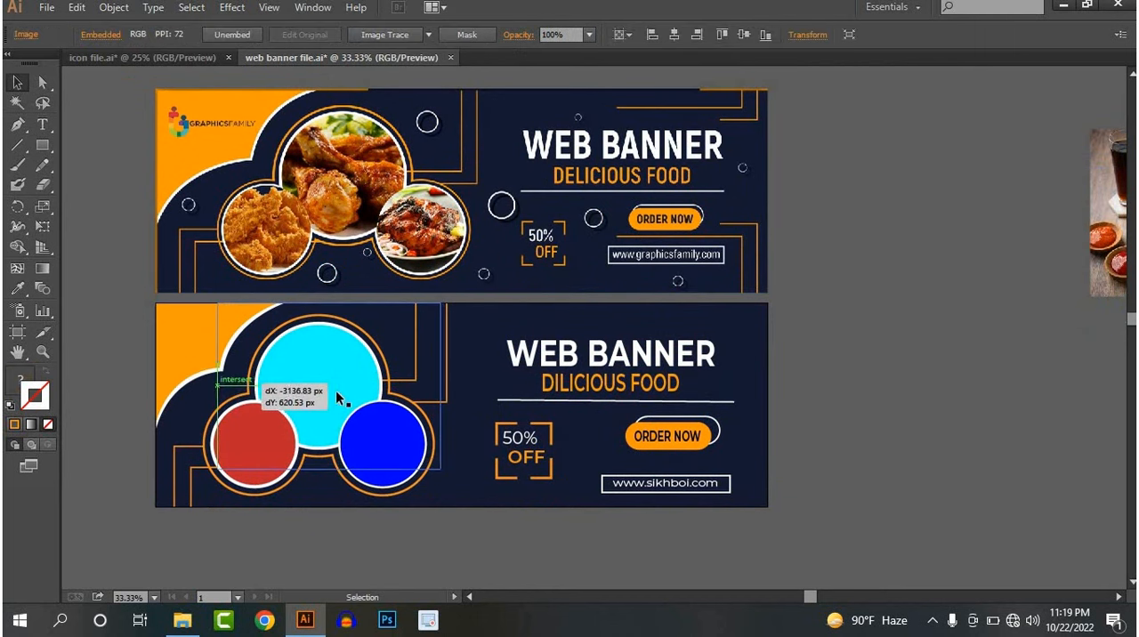
pyautogui.keyDown('shift'); pyautogui.click(333, 380); pyautogui.keyUp('shift')
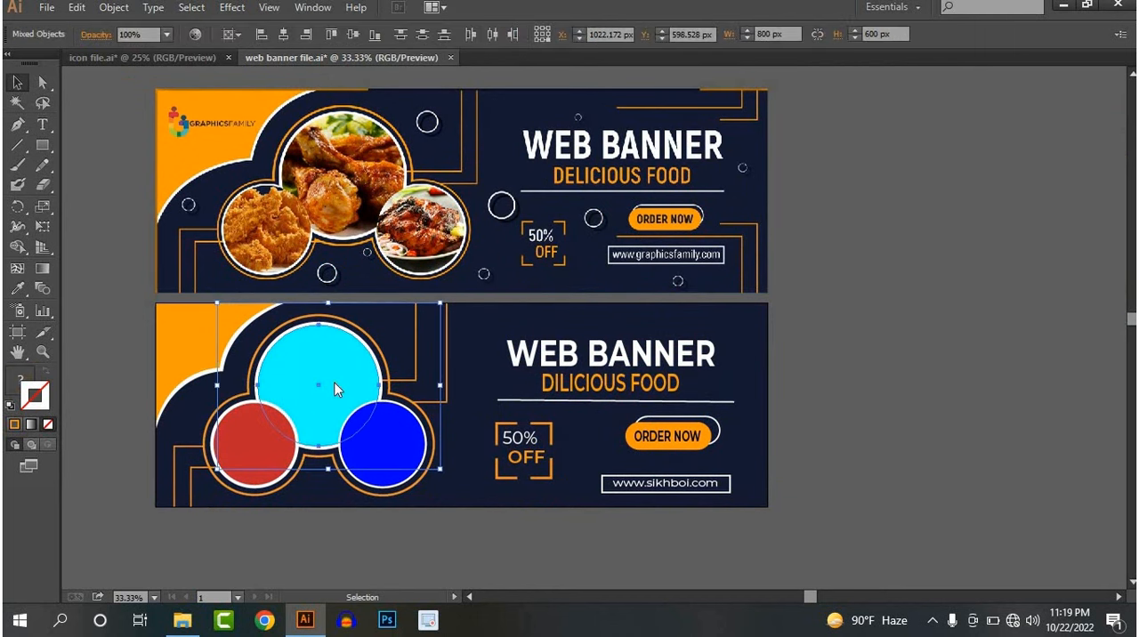
pyautogui.rightClick(332, 383)
pyautogui.click(425, 481)
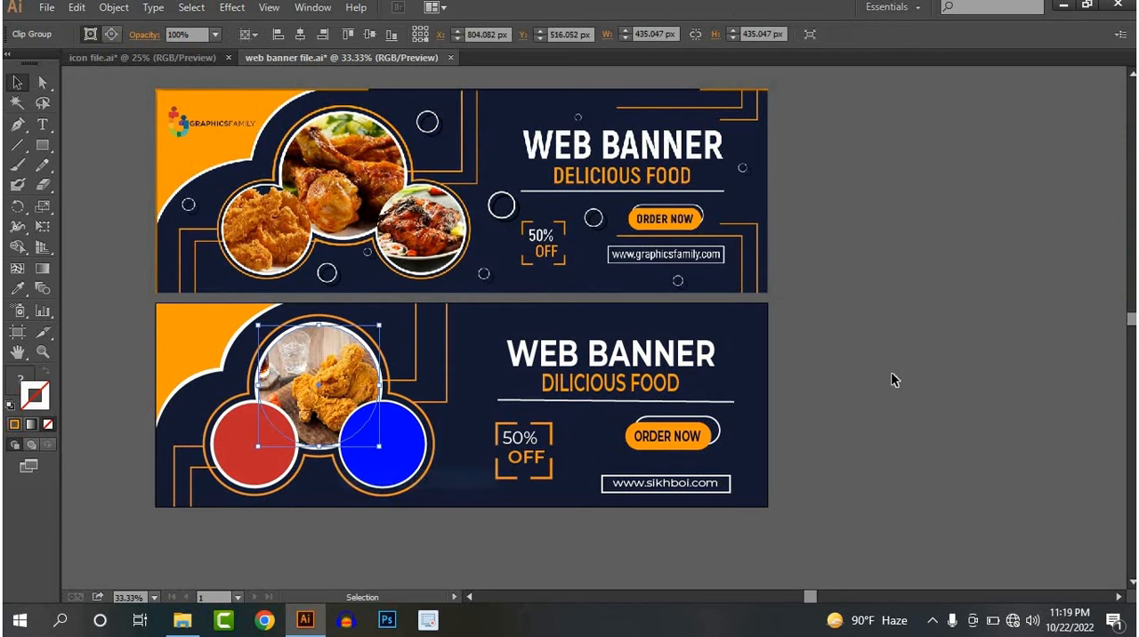
# Scale down the photo inside its clipping mask and shift it so the chicken and fries fill the circle
pyautogui.doubleClick(315, 394)
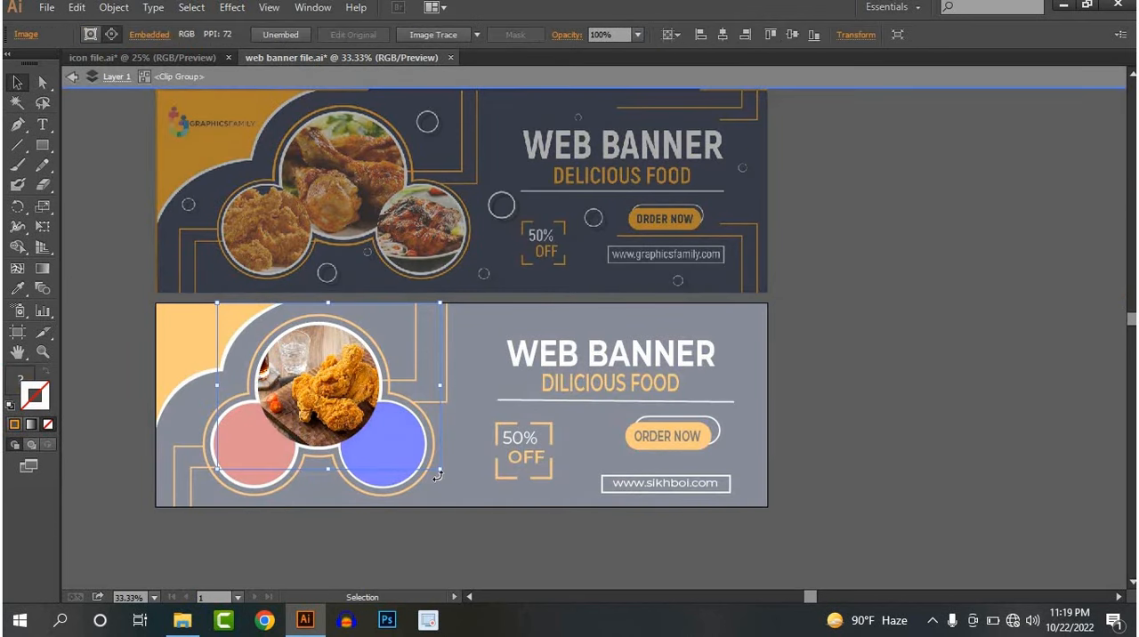
pyautogui.moveTo(439, 471); pyautogui.dragTo(418, 457)
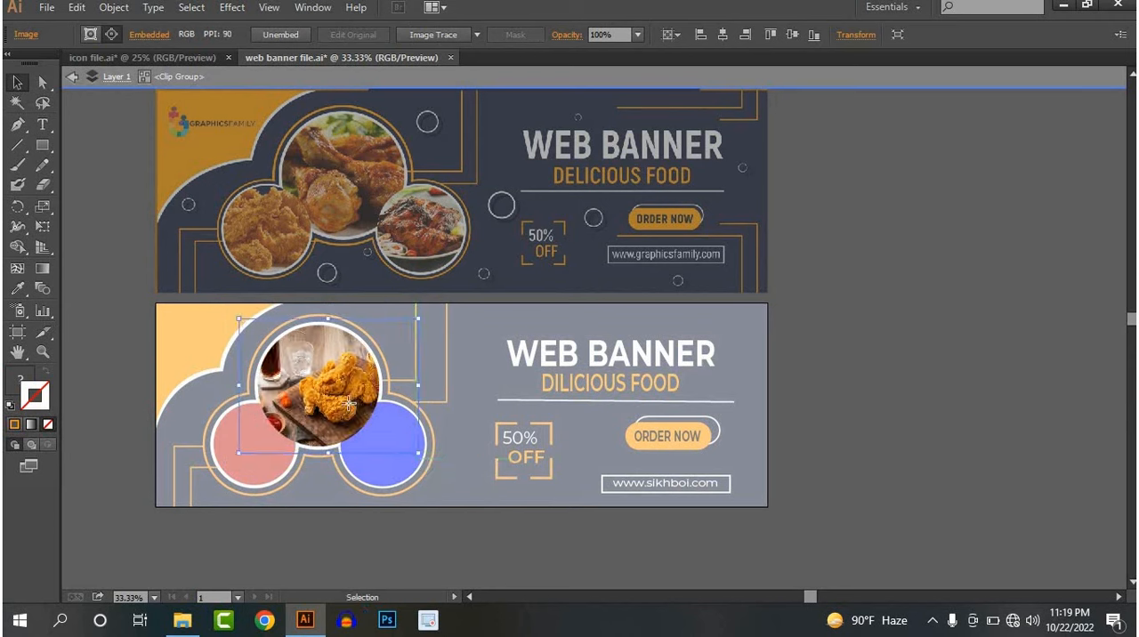
pyautogui.moveTo(348, 404); pyautogui.dragTo(315, 402)
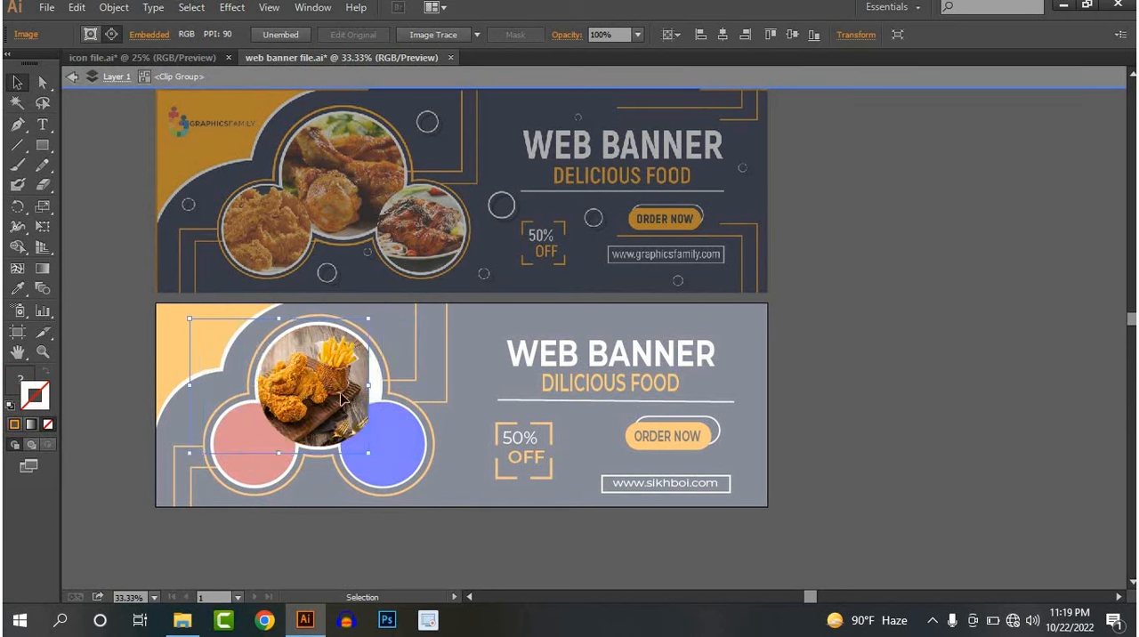
pyautogui.doubleClick(842, 378)
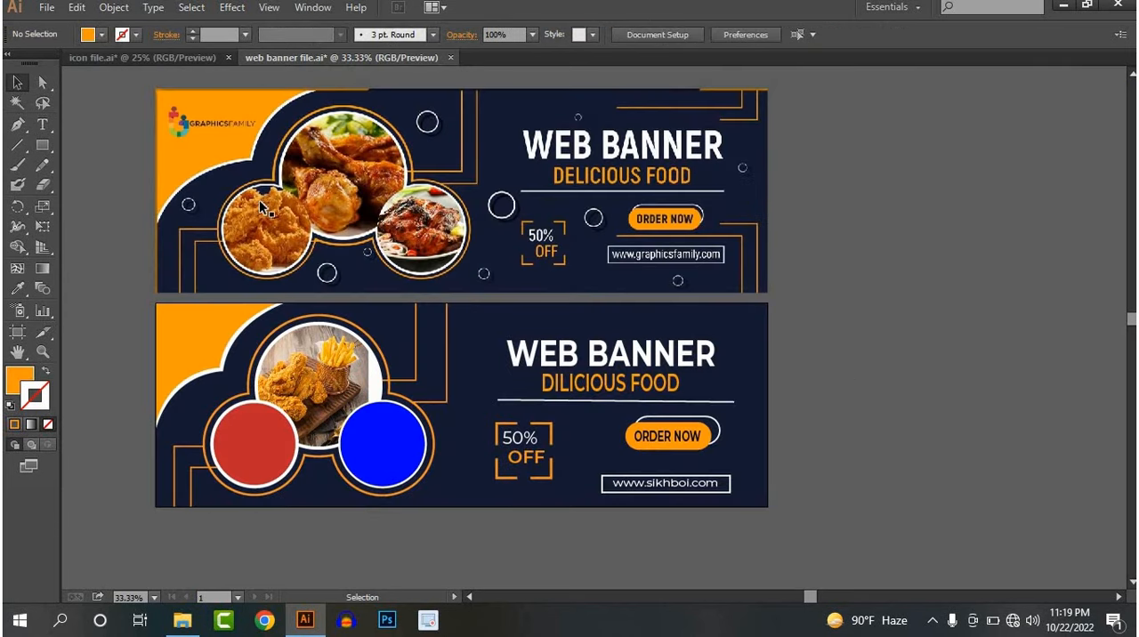
pyautogui.doubleClick(339, 381)
pyautogui.moveTo(333, 379); pyautogui.dragTo(349, 379)
pyautogui.doubleClick(899, 358)
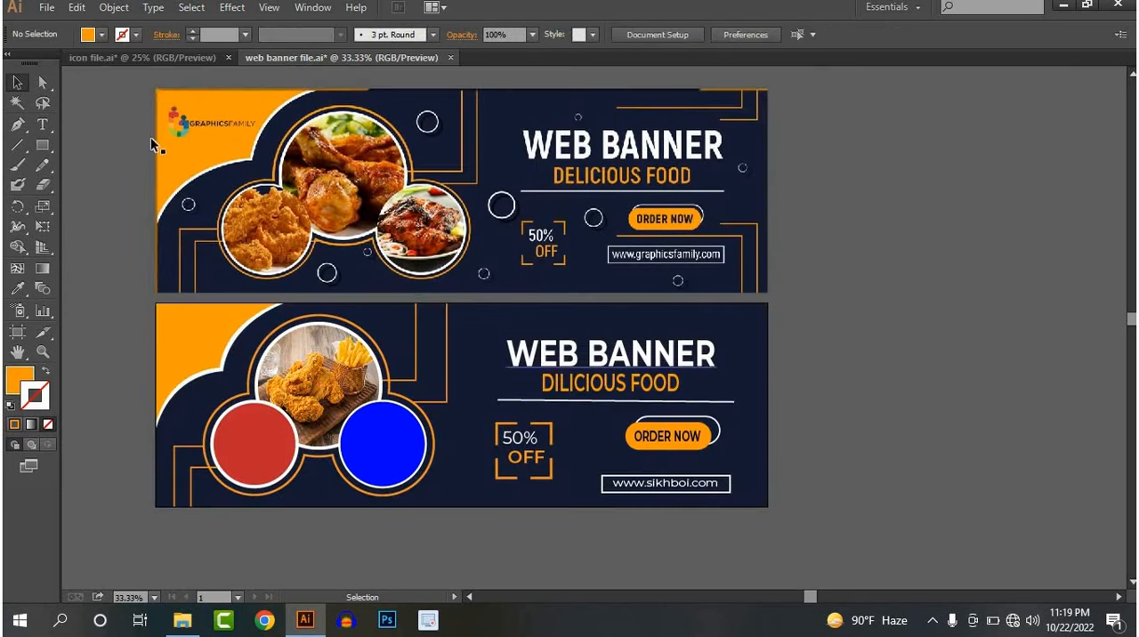
pyautogui.click(45, 8)
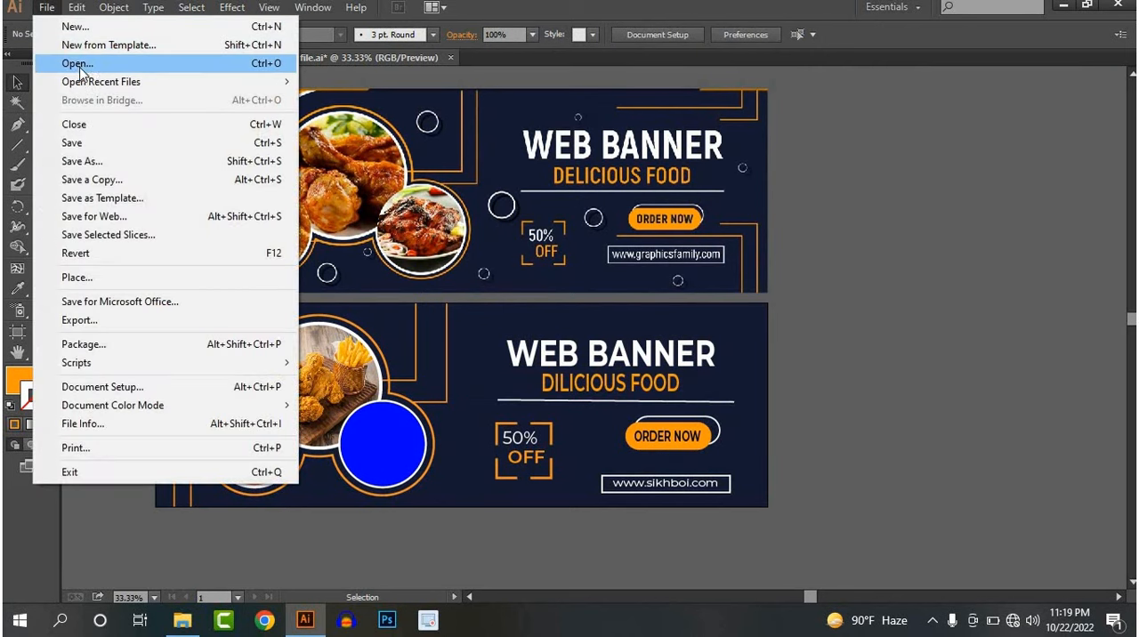
pyautogui.click(78, 65)
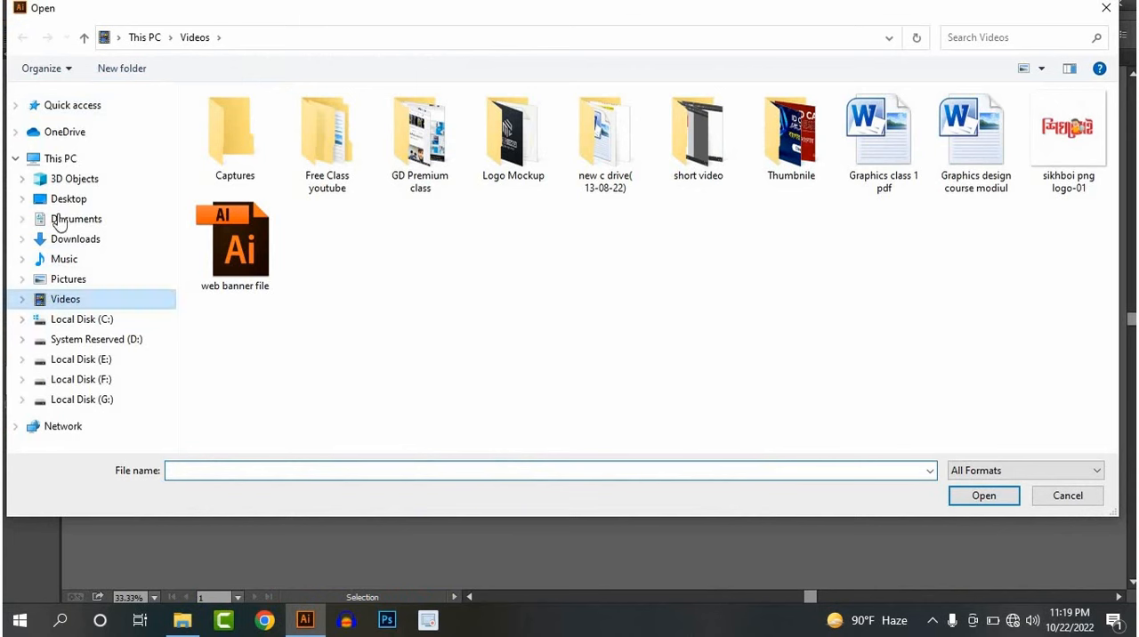
pyautogui.click(63, 223)
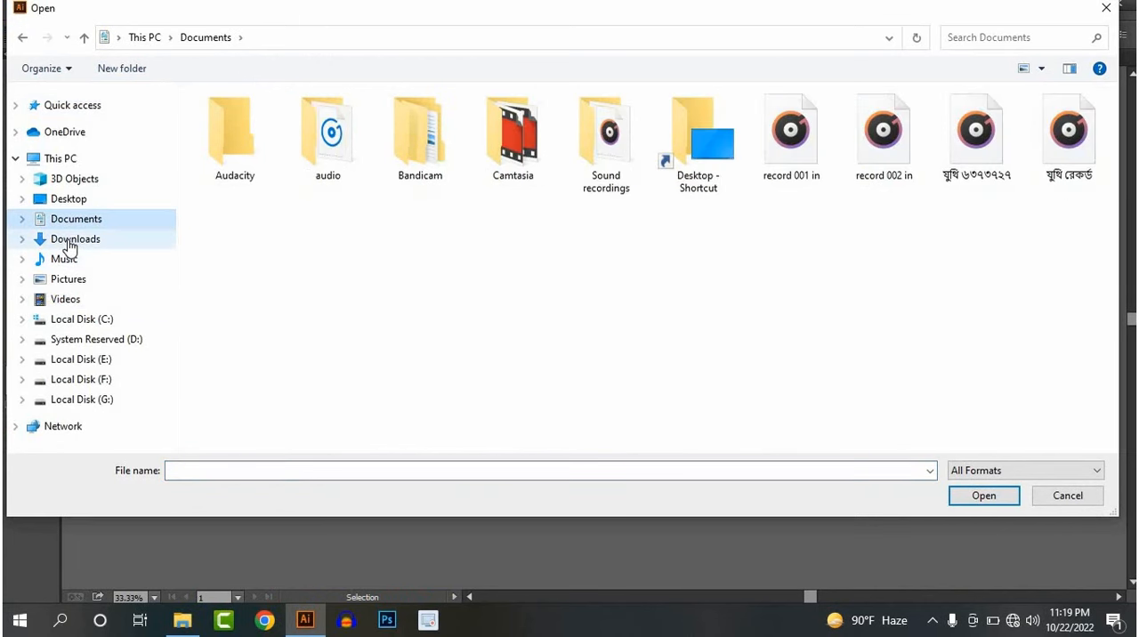
pyautogui.click(68, 240)
pyautogui.moveTo(410, 139); pyautogui.dragTo(205, 147)
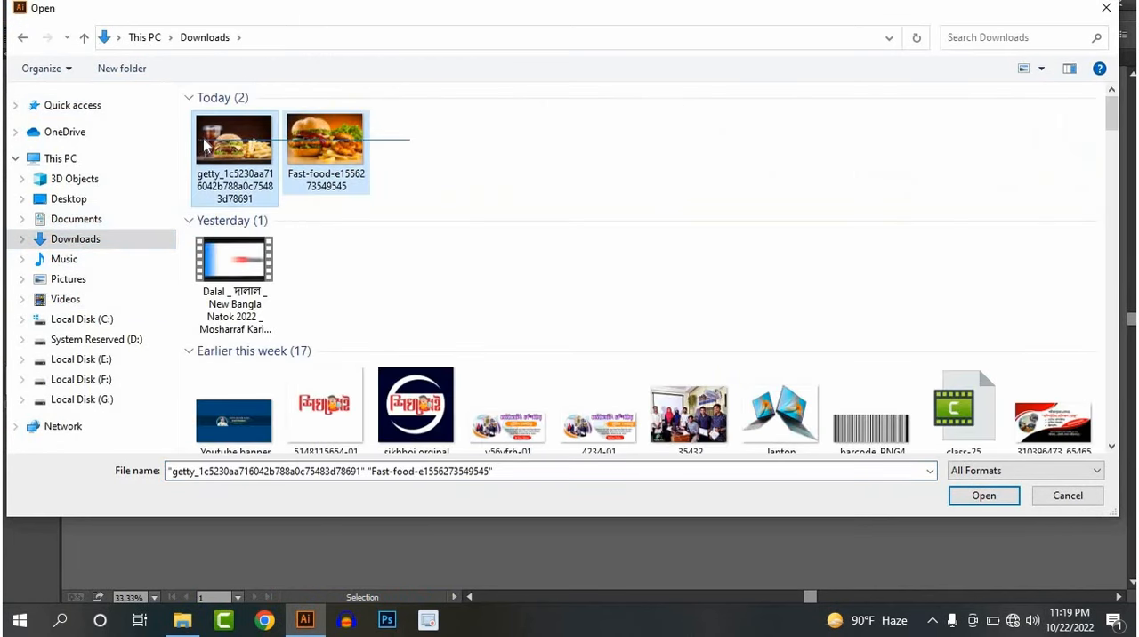
pyautogui.click(327, 156)
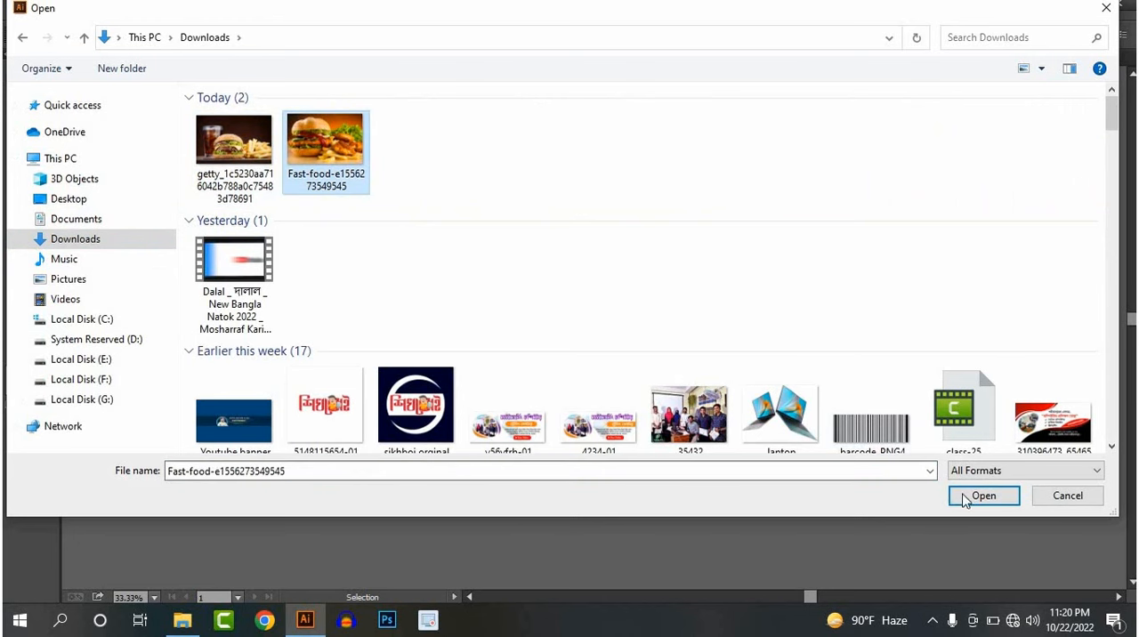
pyautogui.hotkey('shift', 'Left')
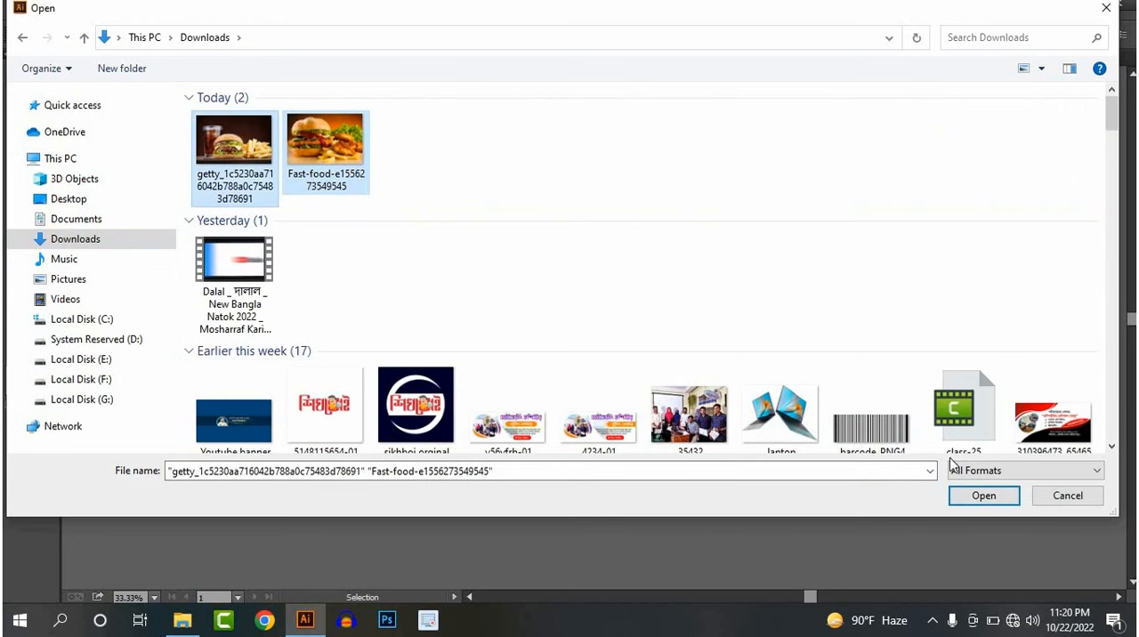
pyautogui.click(983, 499)
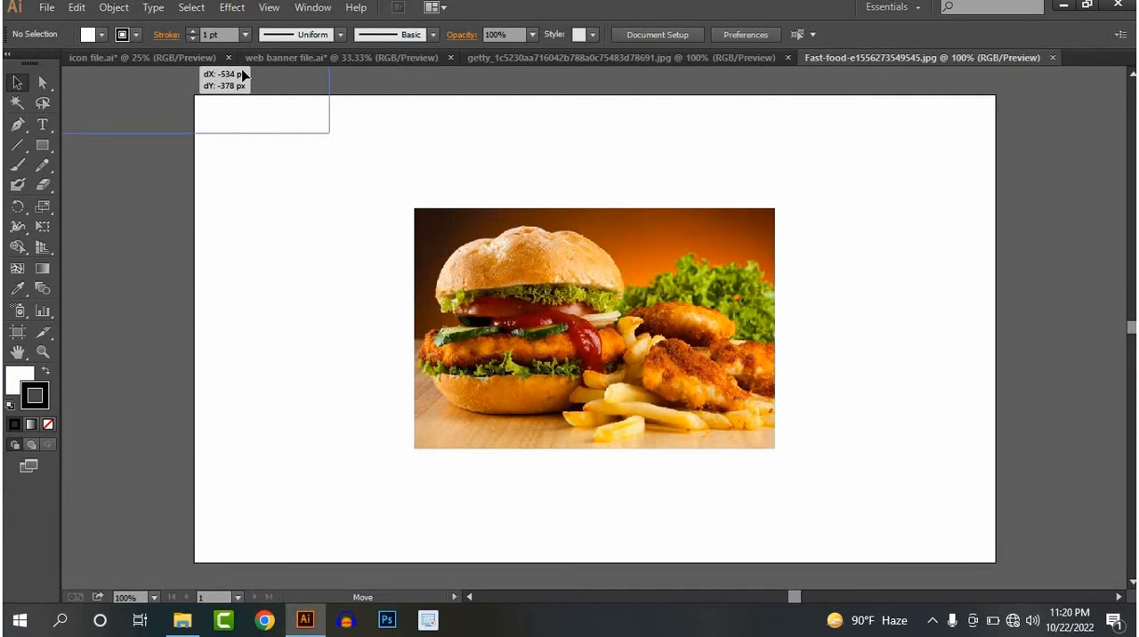
# Bring the Fast-food burger photo into the web banner file, scale it to about 467 by 312 px over the red circle, and send it to back
pyautogui.click(286, 57)
pyautogui.click(436, 364)
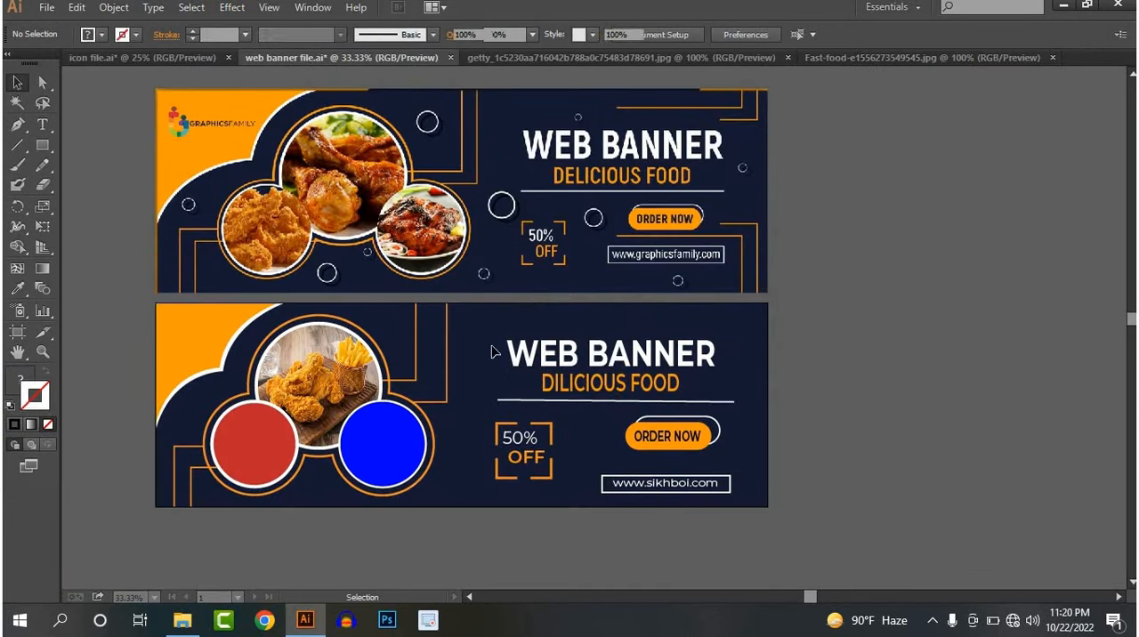
pyautogui.moveTo(301, 459); pyautogui.dragTo(329, 488)
pyautogui.rightClick(242, 443)
pyautogui.moveTo(293, 539)
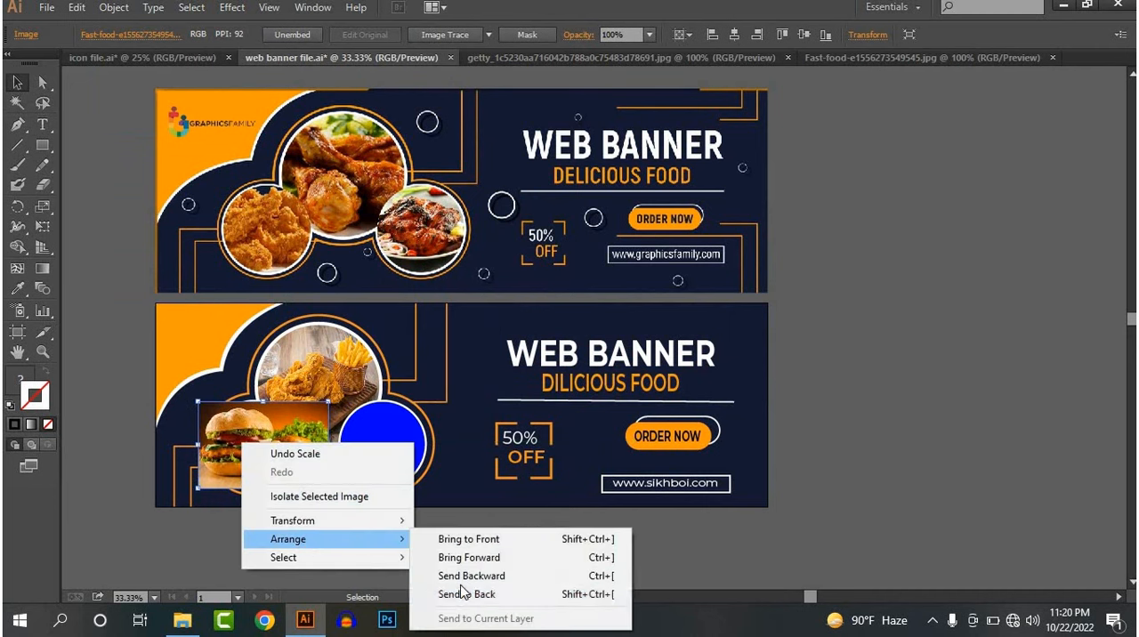
pyautogui.click(452, 600)
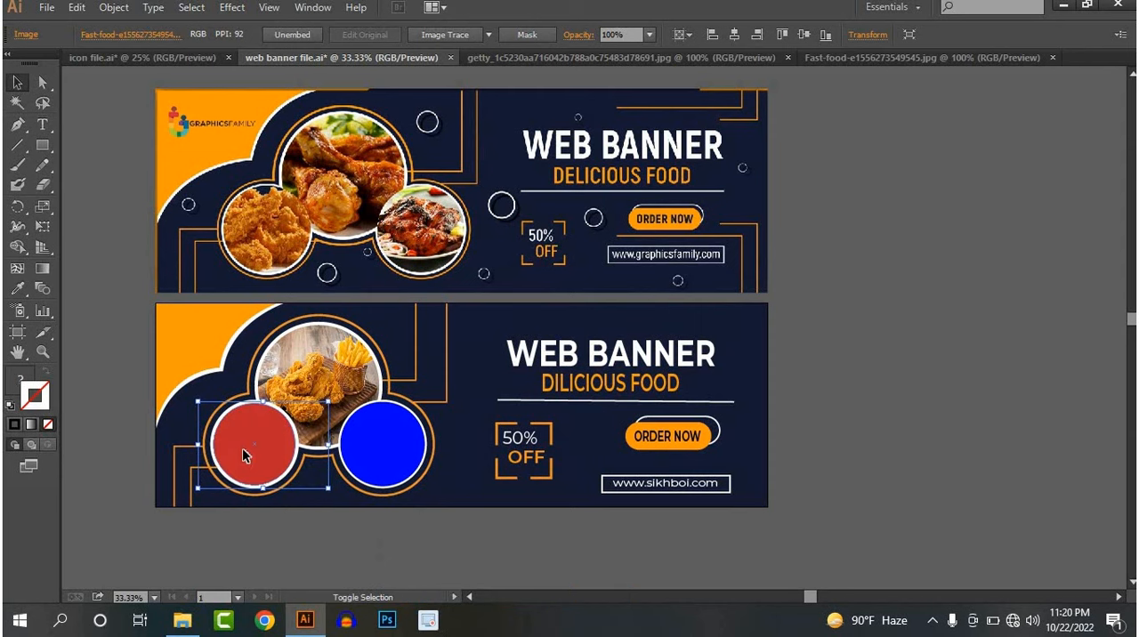
# Clip the burger photo to the red circle with a clipping mask
pyautogui.keyDown('shift'); pyautogui.click(242, 448); pyautogui.keyUp('shift')
pyautogui.rightClick(242, 450)
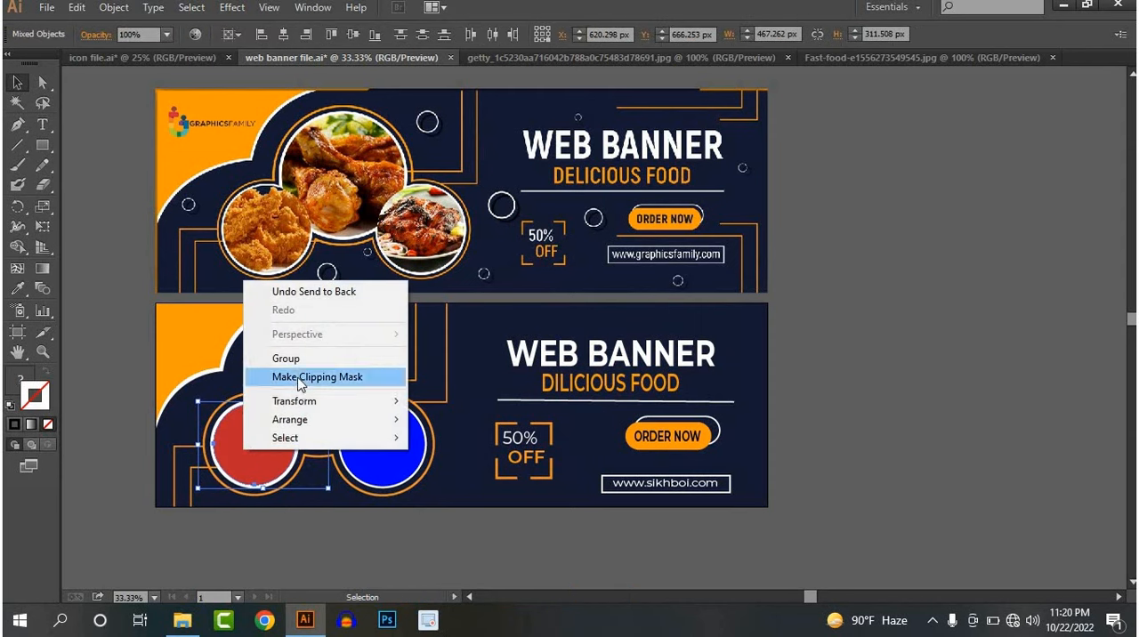
pyautogui.click(300, 381)
pyautogui.click(863, 361)
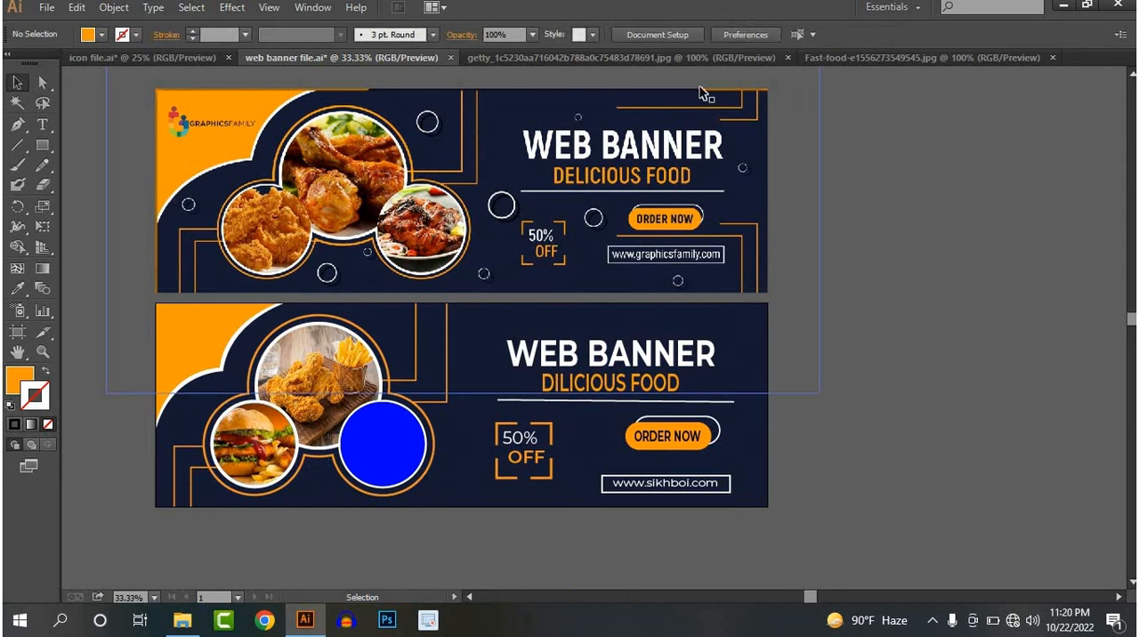
# Bring the burger and cola photo into the banner, scale it to about 514 by 333 px over the blue circle, and send it to back
pyautogui.click(767, 57)
pyautogui.moveTo(653, 348); pyautogui.dragTo(473, 496)
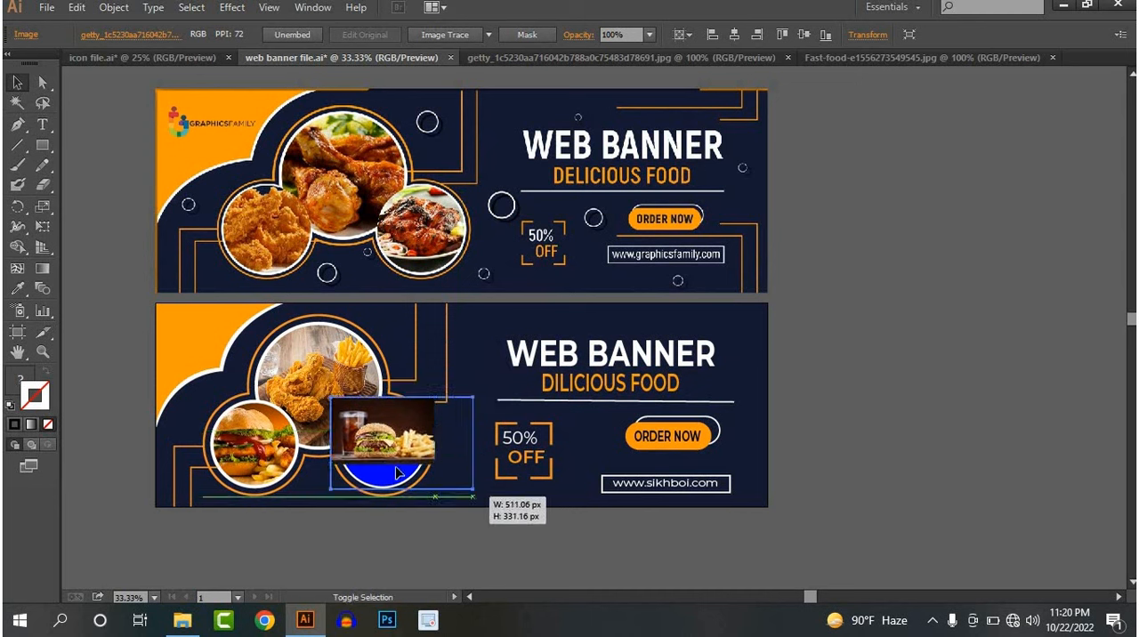
pyautogui.rightClick(386, 458)
pyautogui.moveTo(427, 552)
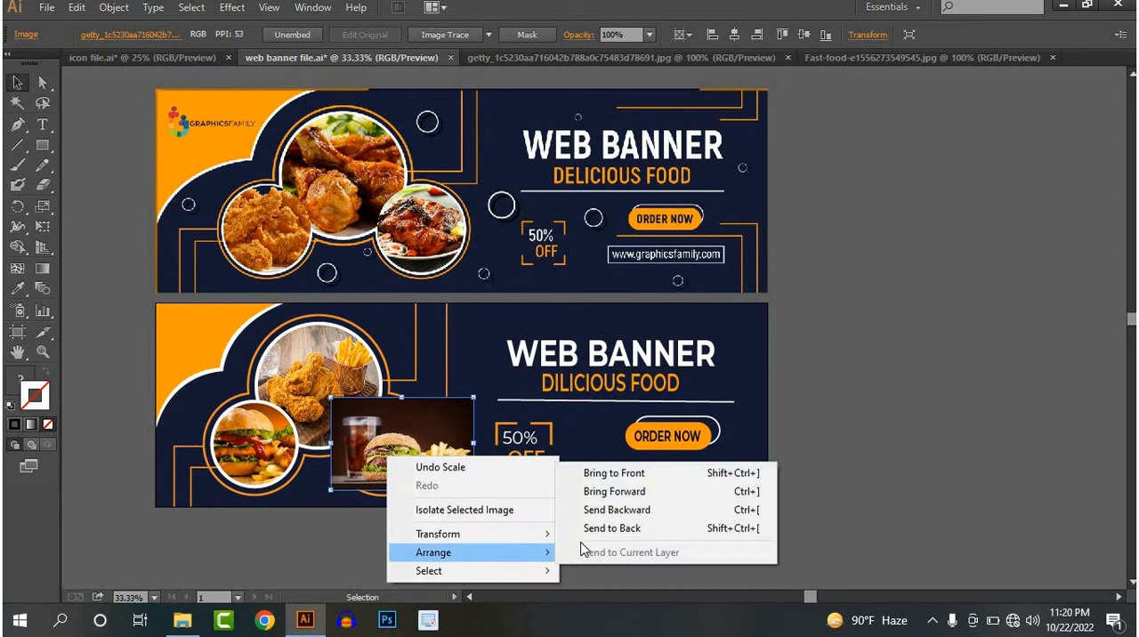
pyautogui.click(589, 532)
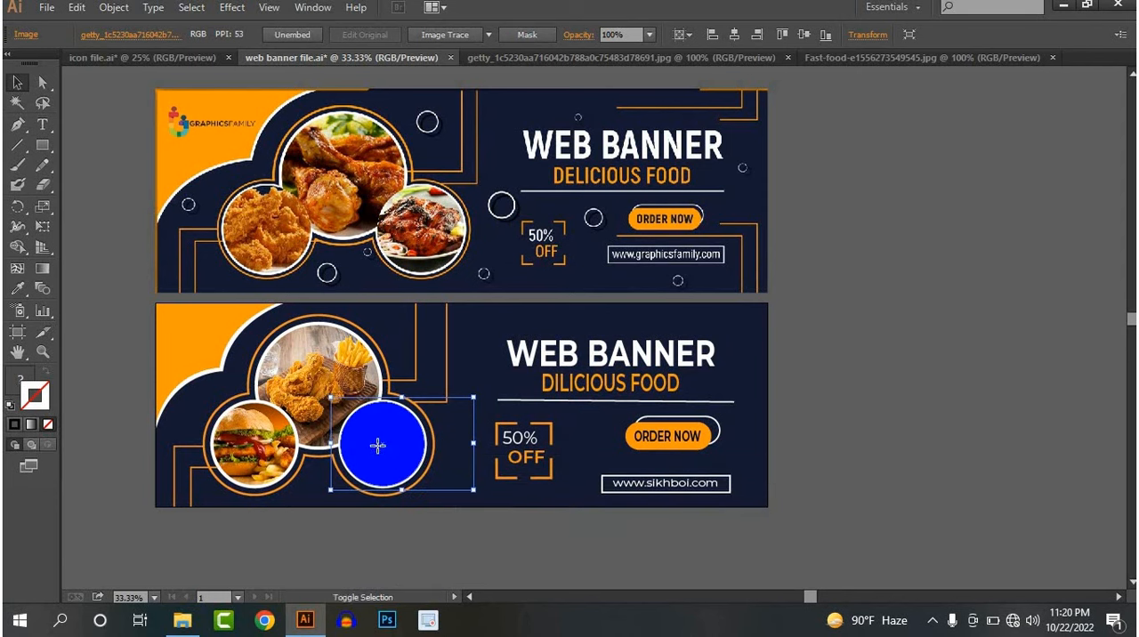
# Clip the burger and cola photo to the blue circle with a clipping mask
pyautogui.keyDown('shift'); pyautogui.click(377, 445); pyautogui.keyUp('shift')
pyautogui.rightClick(379, 452)
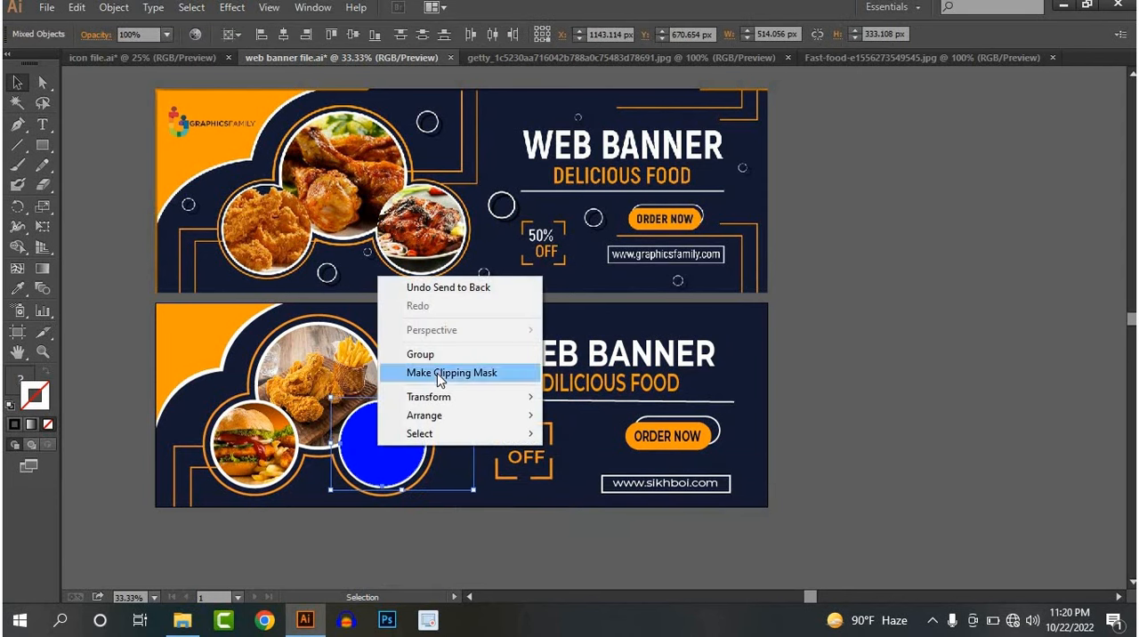
pyautogui.click(437, 373)
pyautogui.click(976, 340)
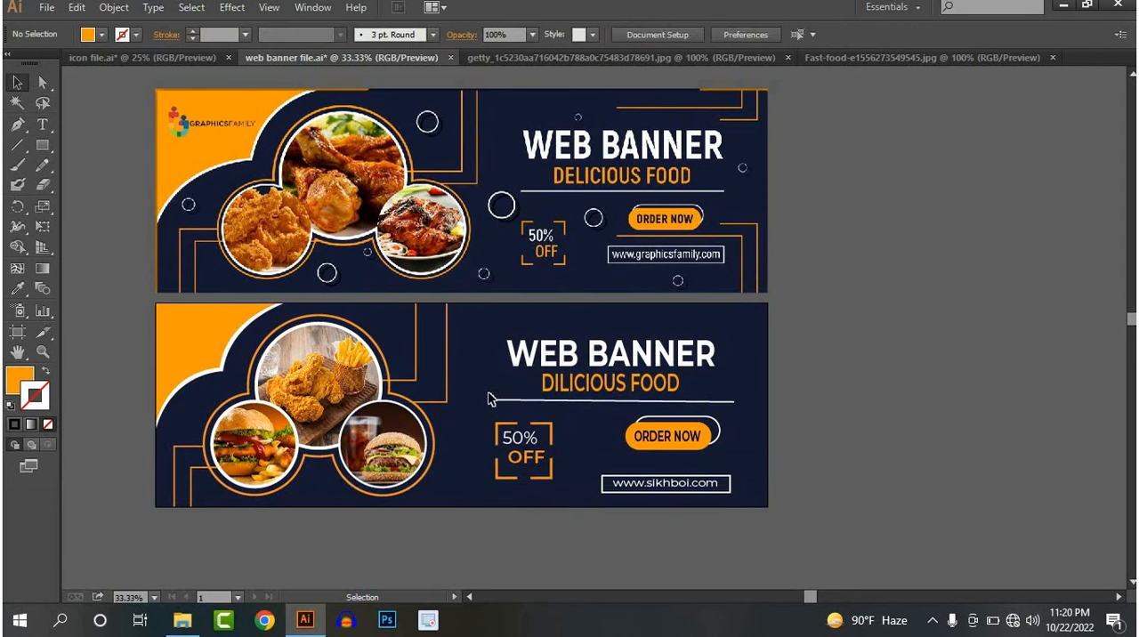
# Start a text object beginning with "L" in the orange corner of the lower banner
pyautogui.moveTo(487, 392); pyautogui.dragTo(491, 417)
pyautogui.scroll(-1, 460, 390)
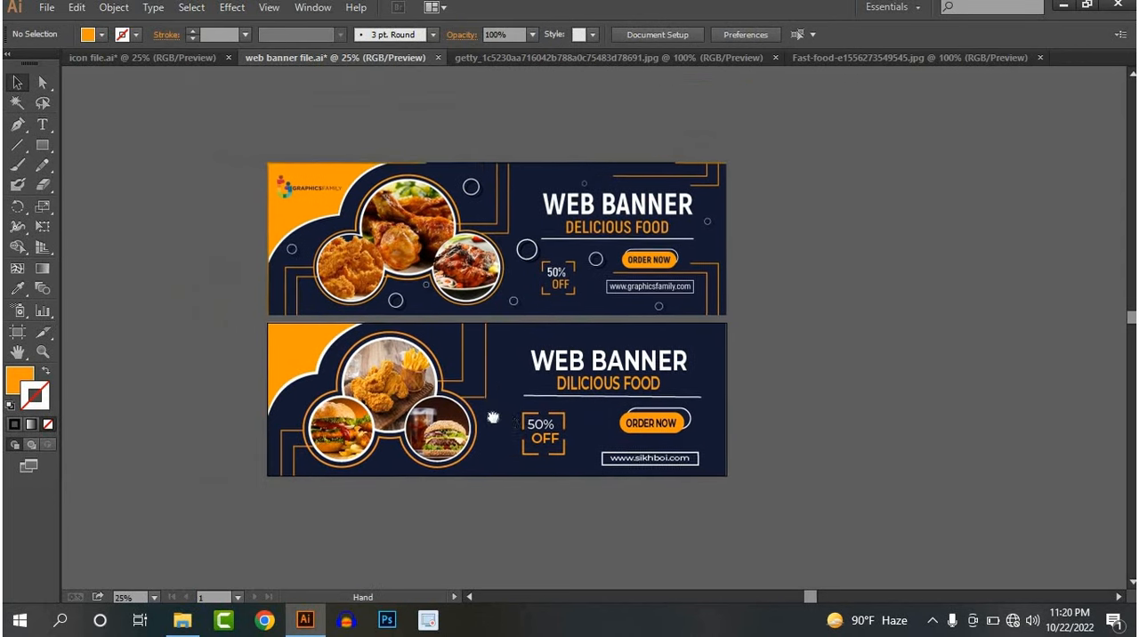
pyautogui.scroll(2, 495, 420)
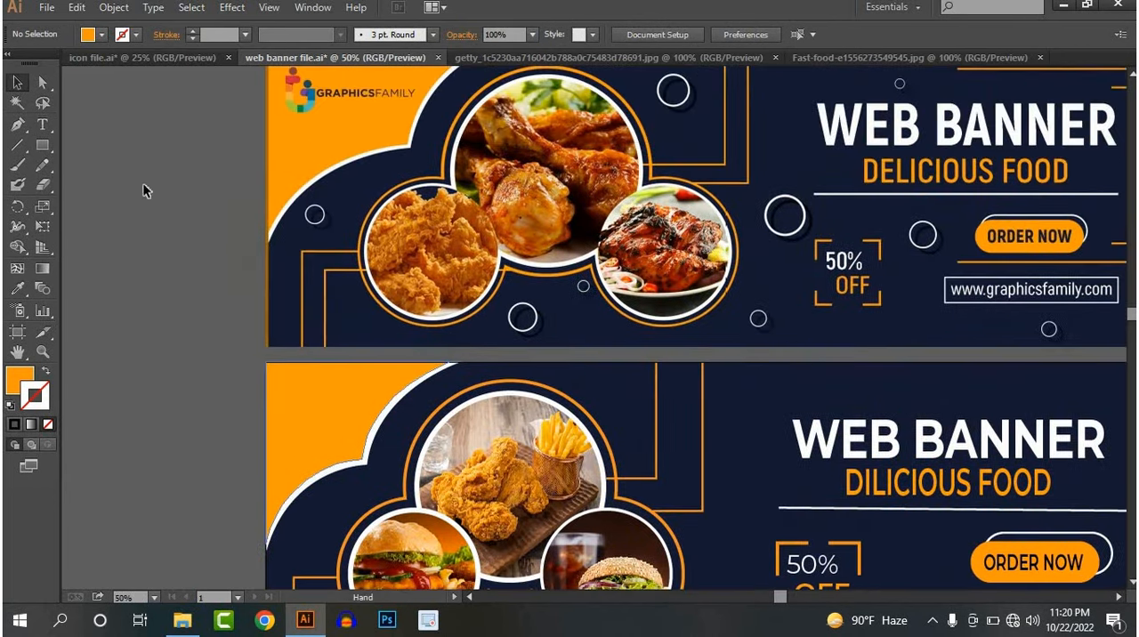
pyautogui.click(41, 125)
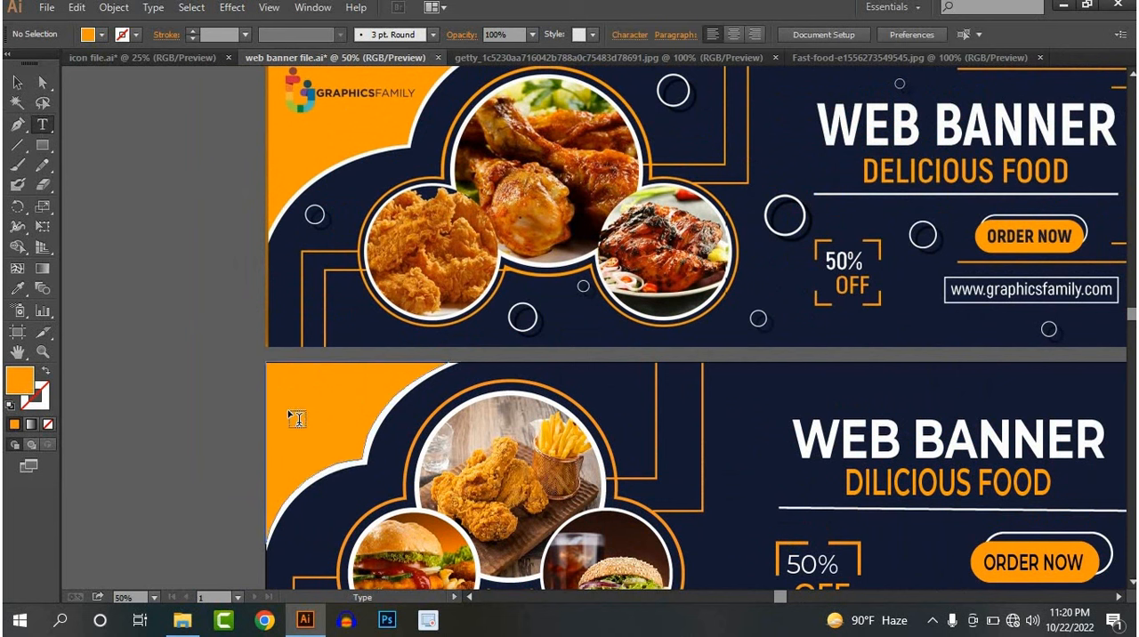
pyautogui.click(335, 404)
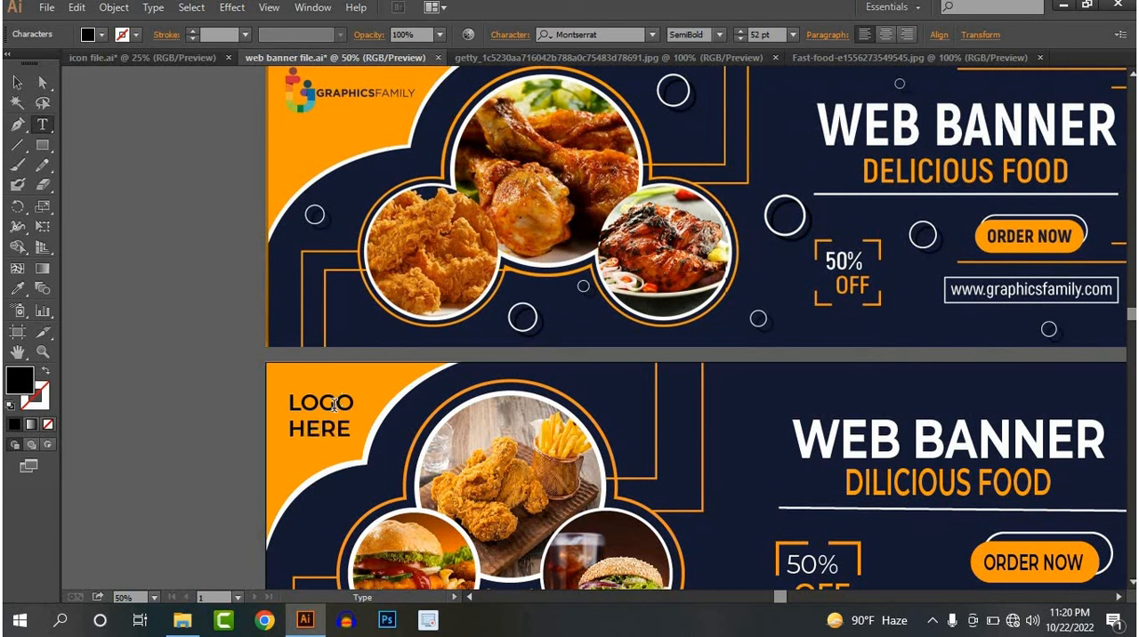
# Set the word HERE in the LOGO HERE text to the Light weight of Montserrat
pyautogui.click(17, 82)
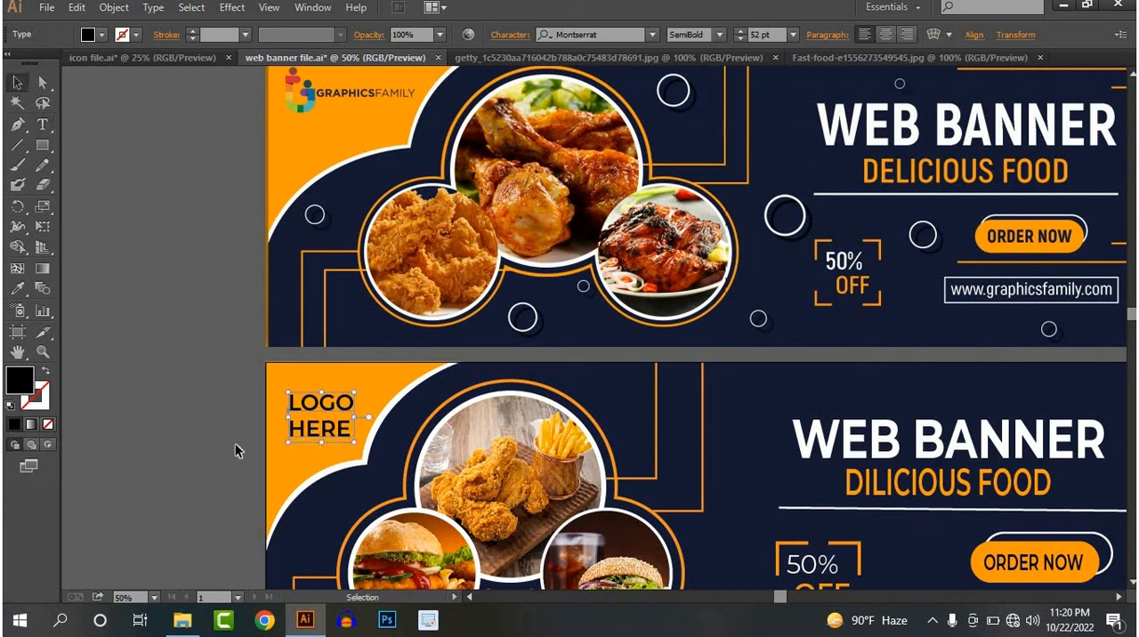
pyautogui.click(312, 428)
pyautogui.doubleClick(303, 427)
pyautogui.moveTo(290, 427); pyautogui.dragTo(418, 437)
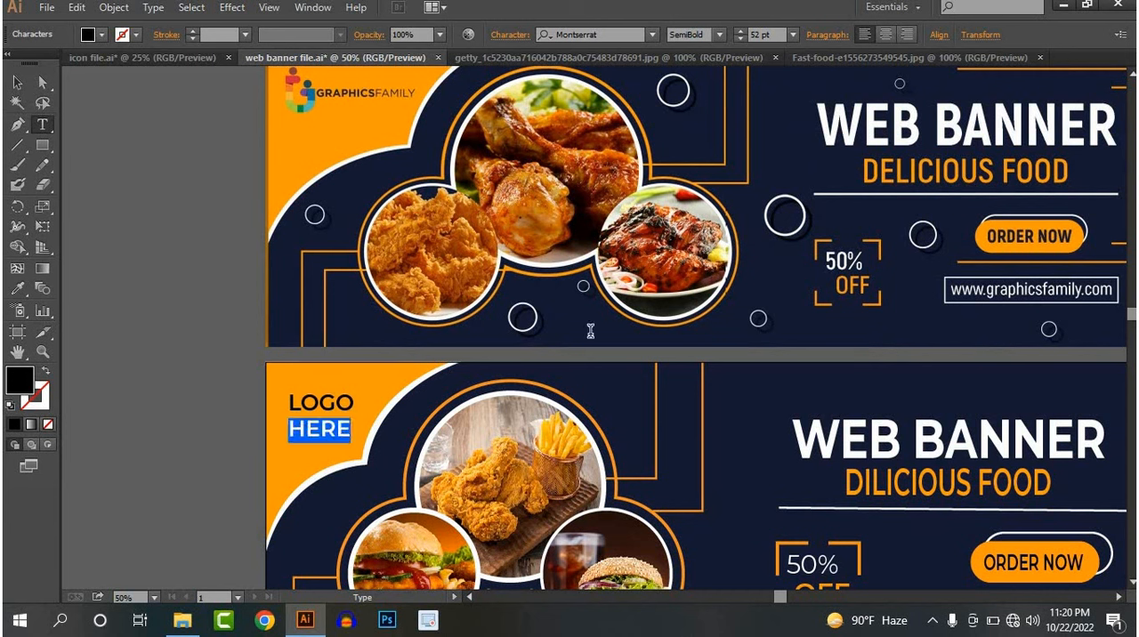
pyautogui.click(719, 35)
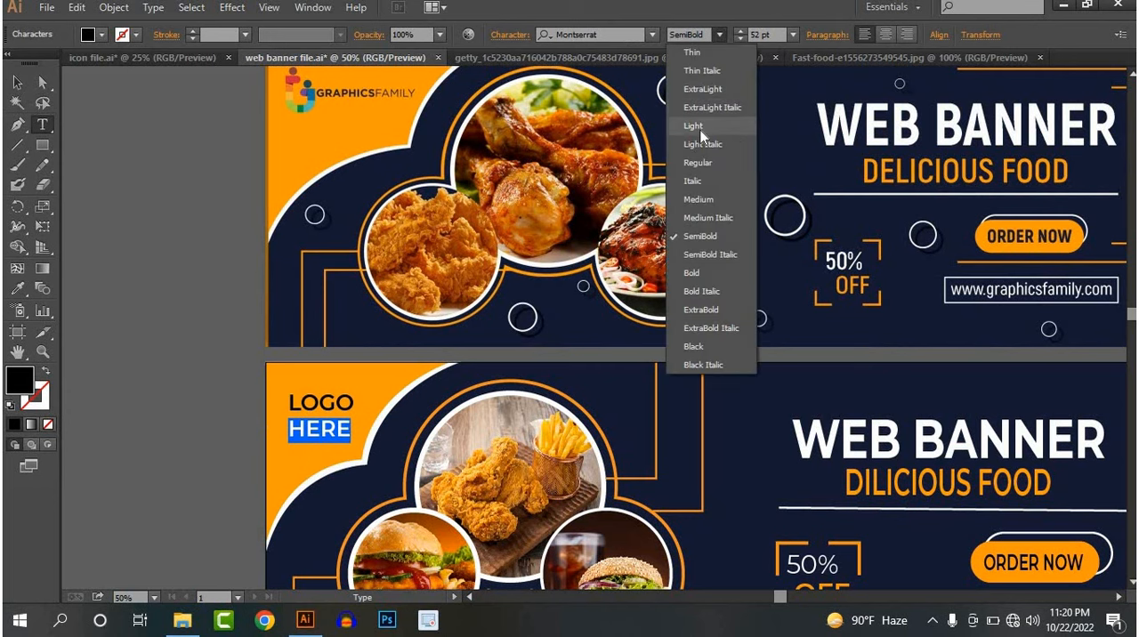
pyautogui.click(693, 126)
pyautogui.click(20, 86)
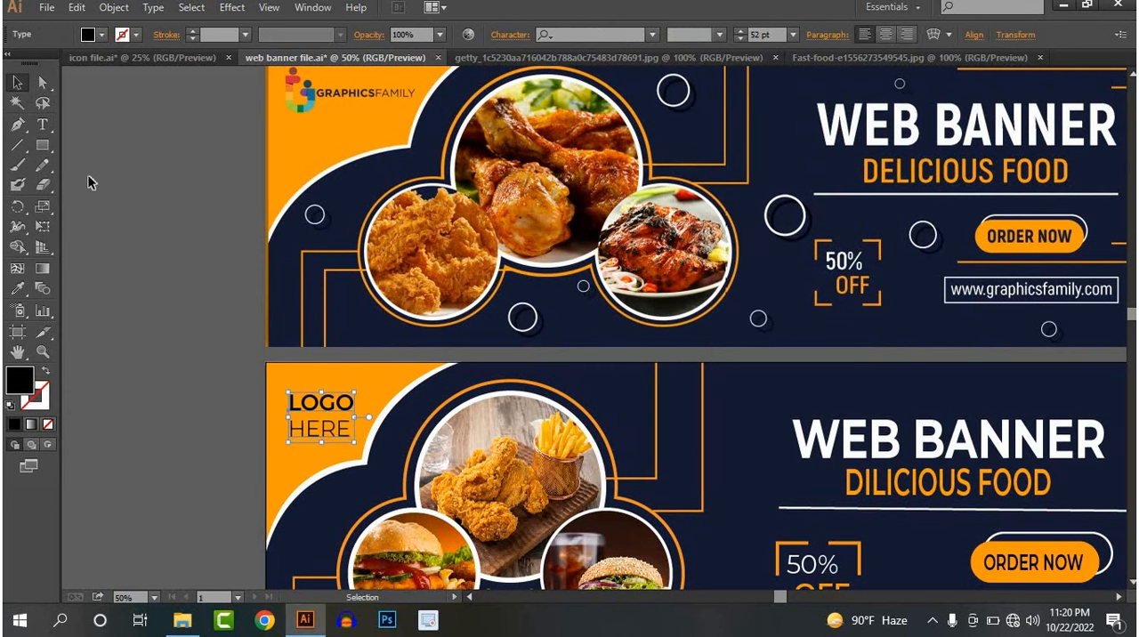
pyautogui.click(90, 180)
# Compare the two banners, examining the area around the order button and website frame for missing decorations
pyautogui.scroll(-2, 346, 370)
pyautogui.moveTo(582, 437); pyautogui.dragTo(509, 420)
pyautogui.scroll(1, 511, 419)
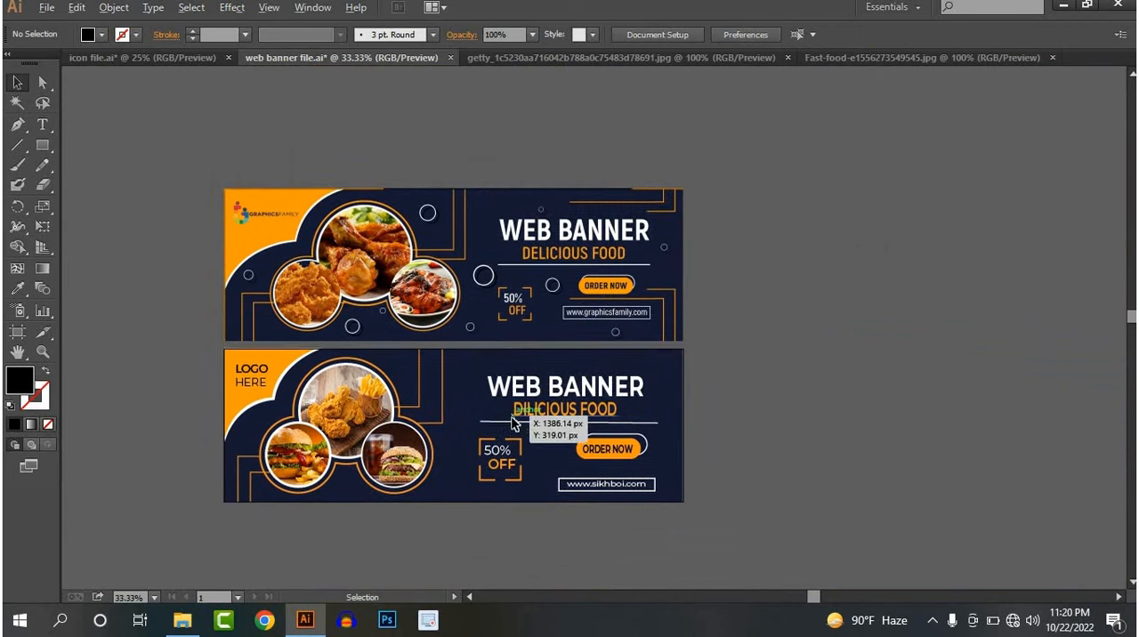
pyautogui.scroll(-1, 513, 419)
pyautogui.moveTo(569, 394); pyautogui.dragTo(558, 370)
pyautogui.scroll(1, 560, 369)
pyautogui.moveTo(662, 233); pyautogui.dragTo(557, 244)
pyautogui.scroll(2, 599, 398)
pyautogui.moveTo(605, 380); pyautogui.dragTo(644, 333)
pyautogui.scroll(-1, 637, 379)
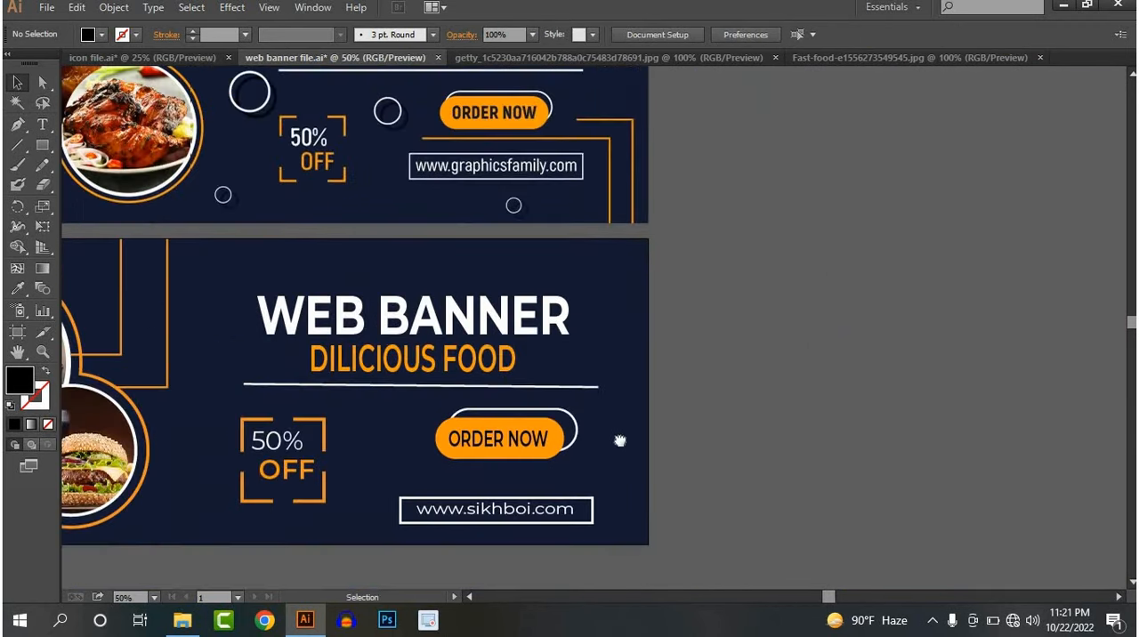
# Draw a right-angle path about 246 px tall with the Pen tool, from beside the order button to the lower banner's bottom edge
pyautogui.click(17, 125)
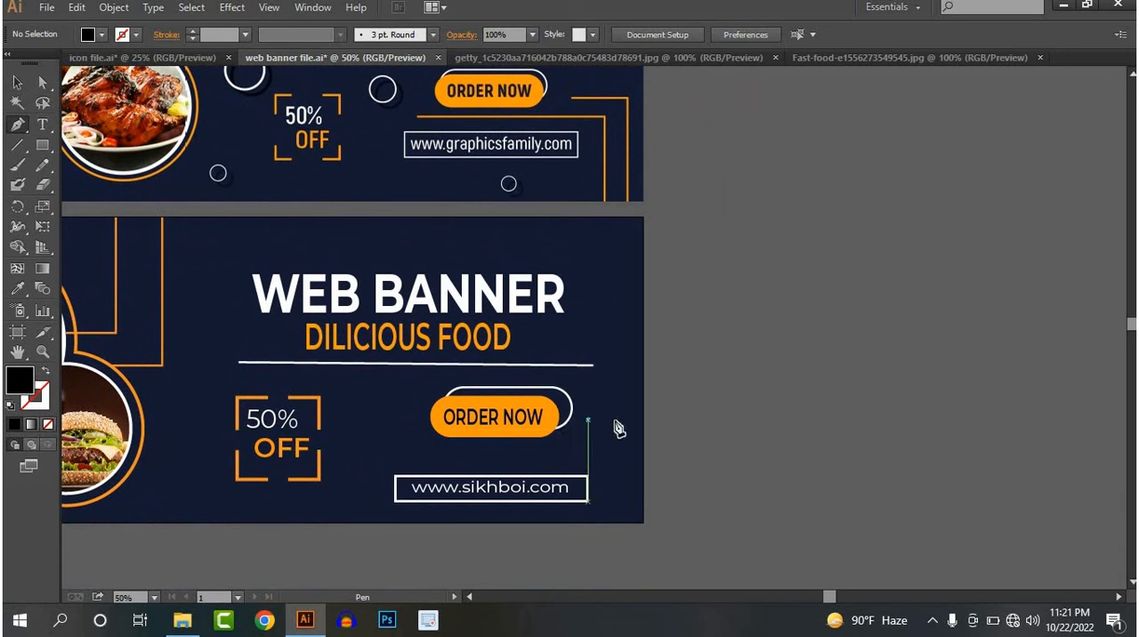
pyautogui.moveTo(587, 419); pyautogui.dragTo(625, 420)
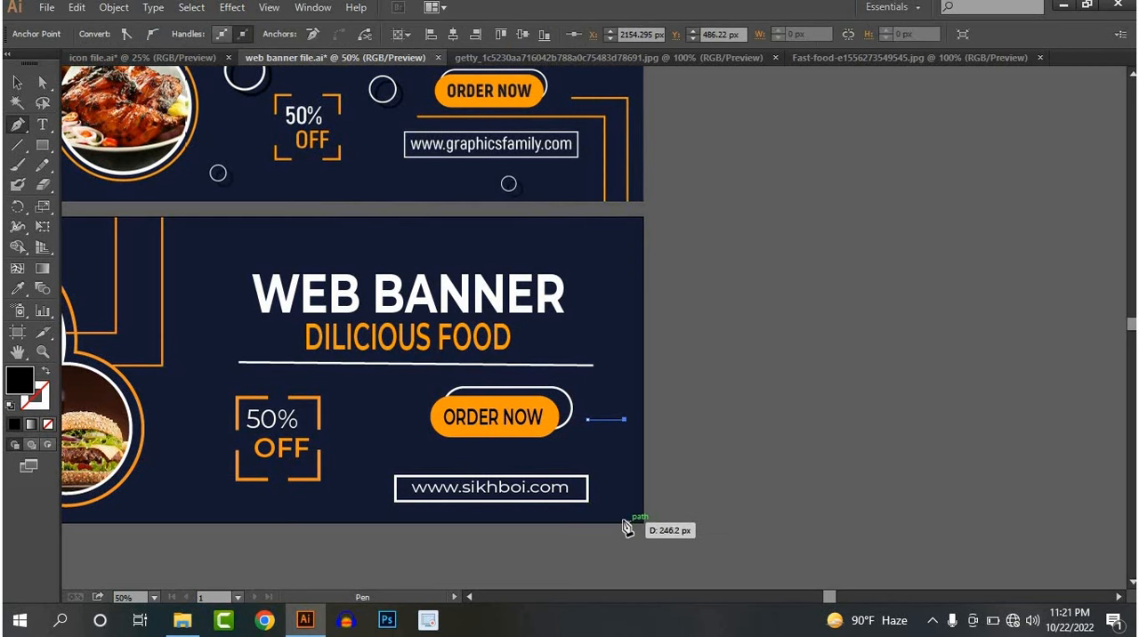
pyautogui.click(625, 523)
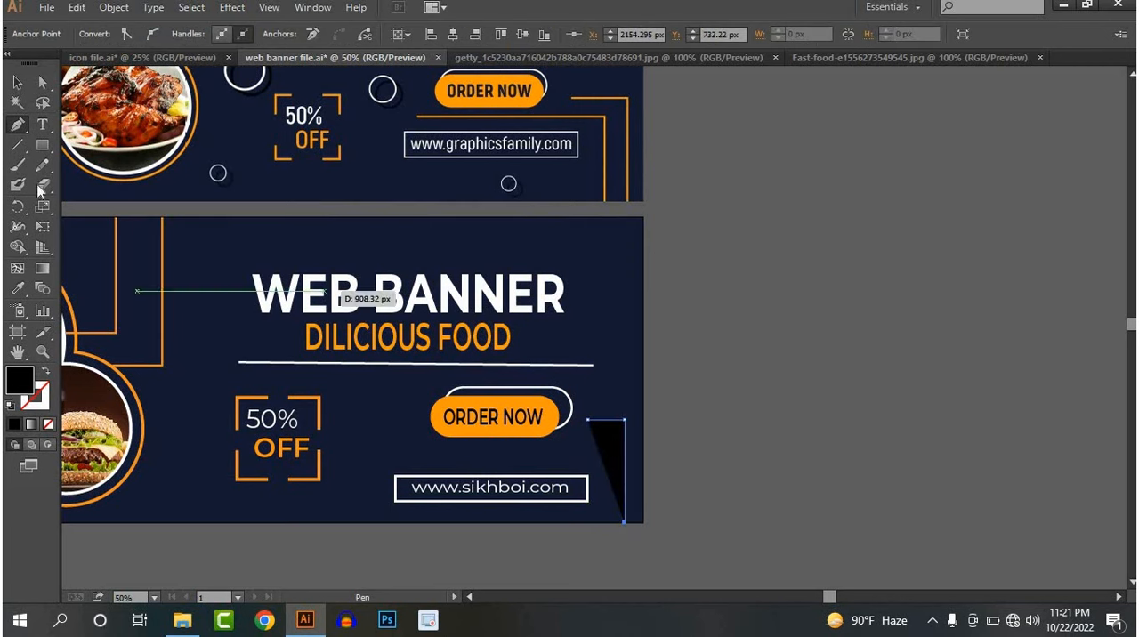
pyautogui.click(17, 81)
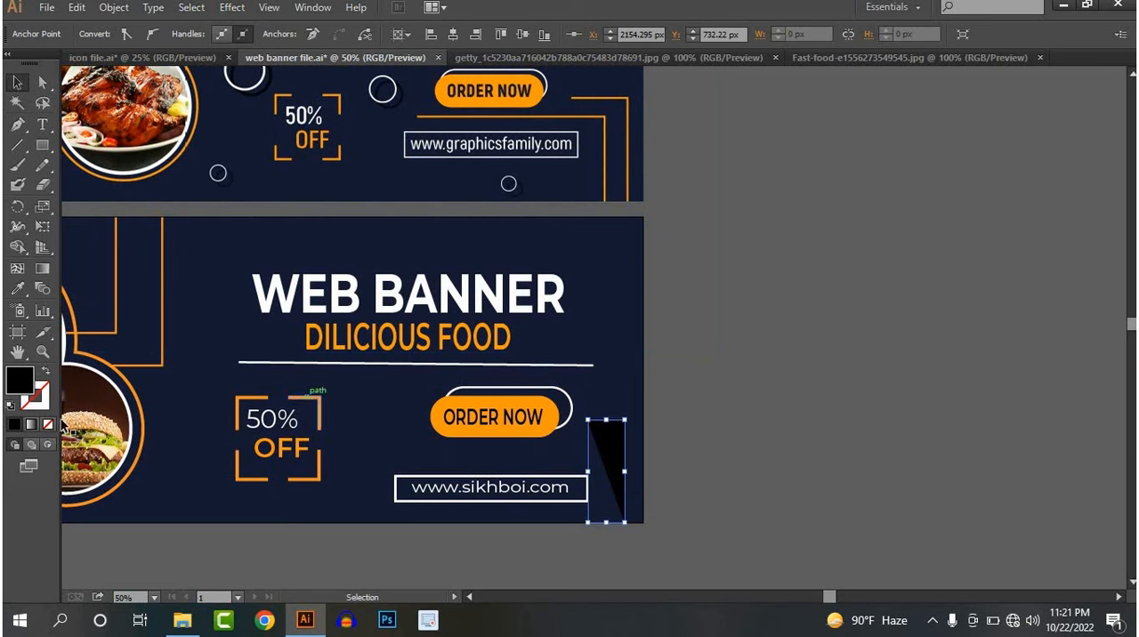
# Copy the orange stroke with no fill from the existing decorative line onto the new right-angle path
pyautogui.click(16, 292)
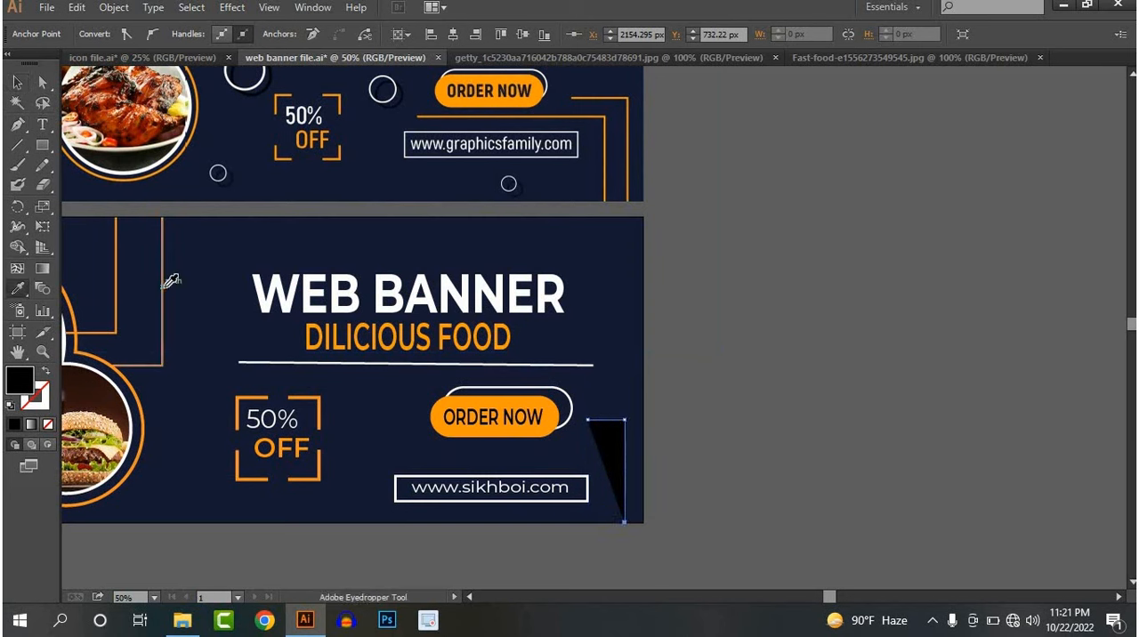
pyautogui.click(162, 284)
pyautogui.click(16, 83)
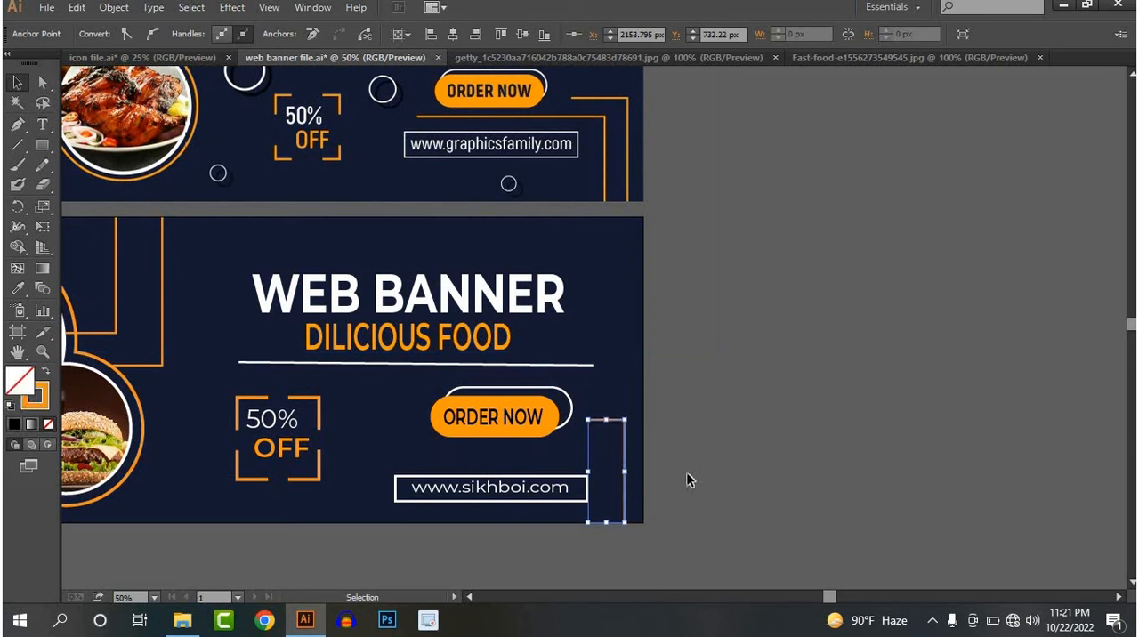
pyautogui.click(699, 480)
# Draw an inner right-angle line about 431 px wide and 174 px tall, running between the order button and website frame to the bottom edge
pyautogui.click(19, 126)
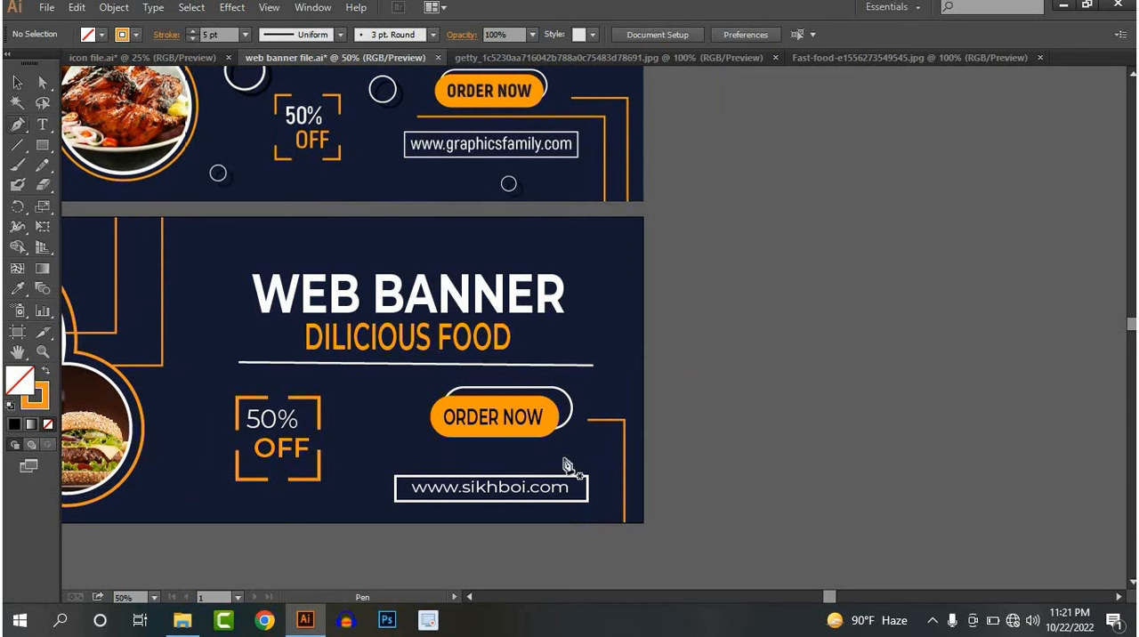
pyautogui.click(417, 449)
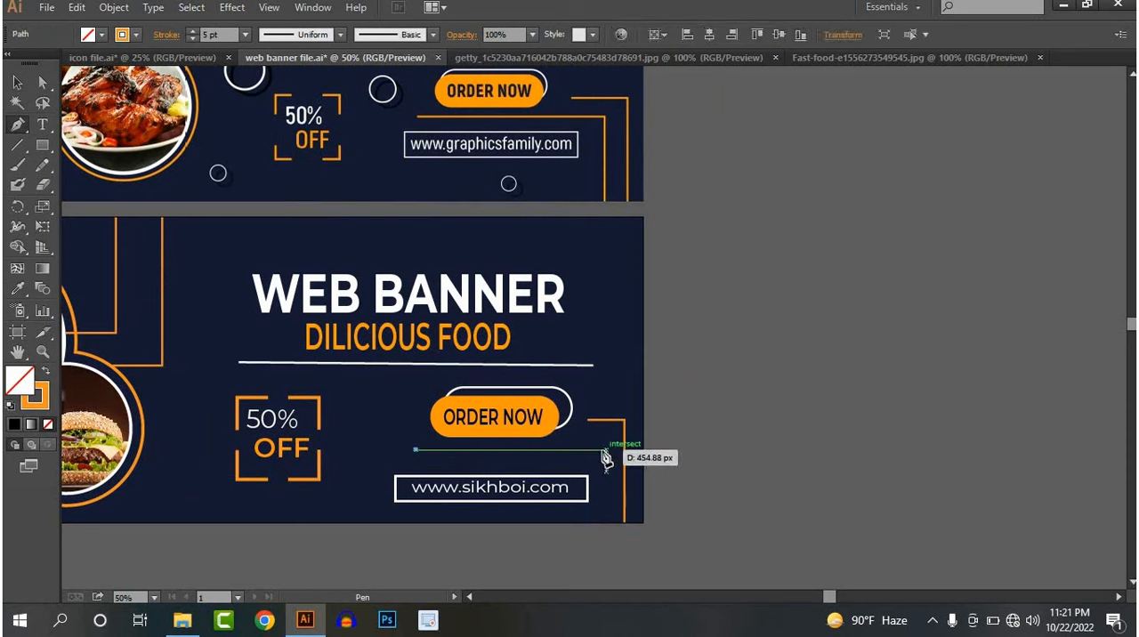
pyautogui.click(596, 450)
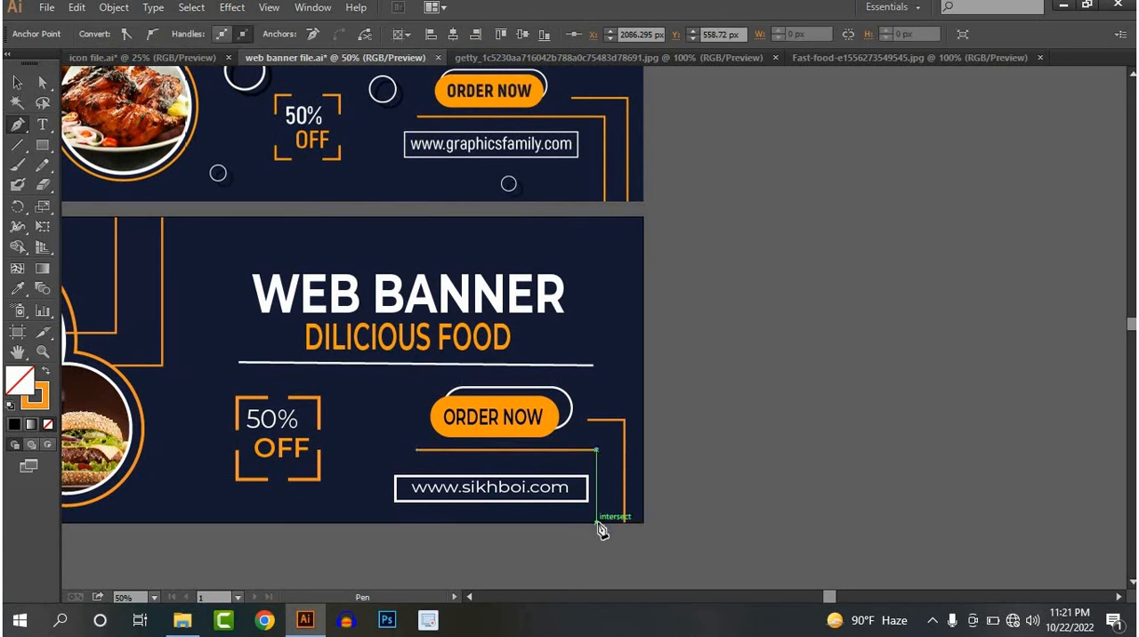
pyautogui.click(597, 522)
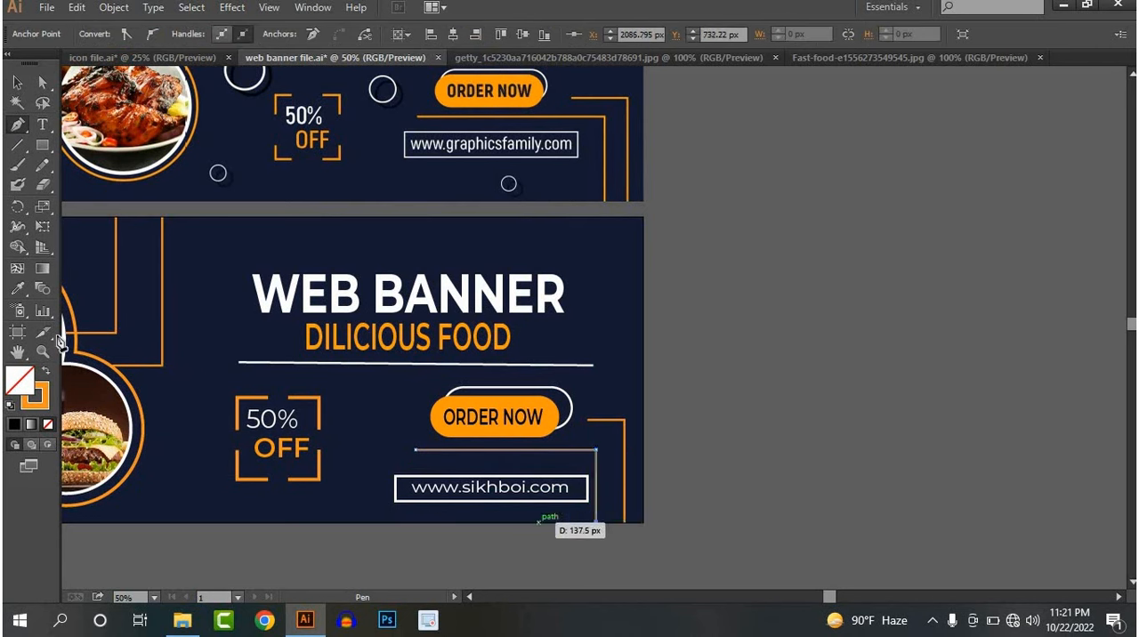
pyautogui.click(743, 376)
# Draw an orange right-angle line about 163 px wide and 96 px tall from the lower banner's top edge near its right corner
pyautogui.press('space')
pyautogui.moveTo(672, 378); pyautogui.dragTo(673, 602)
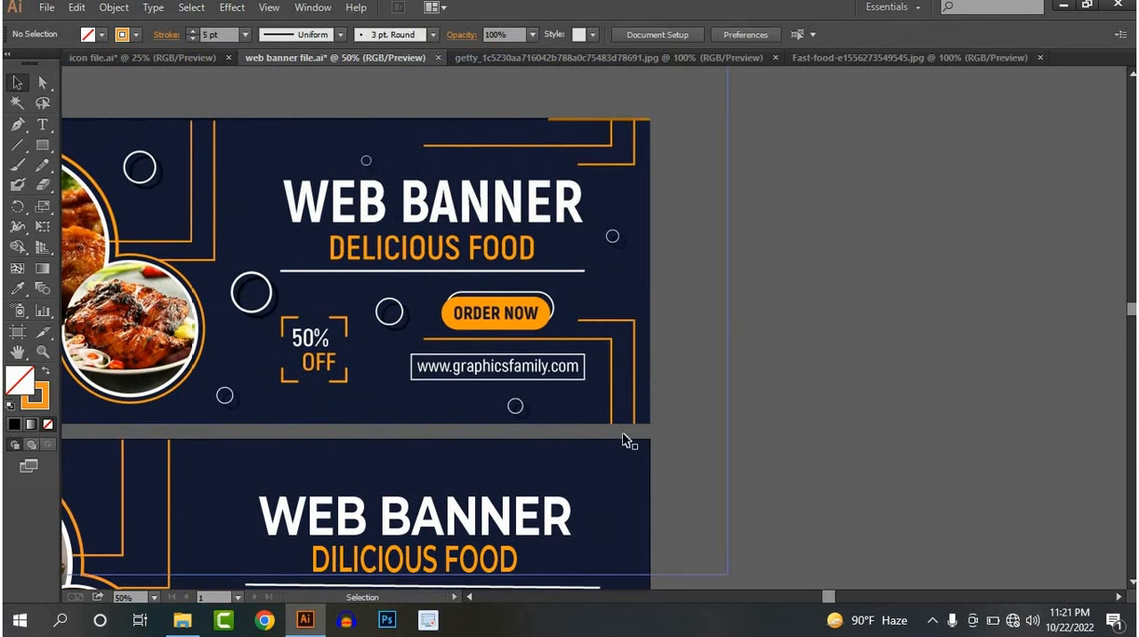
pyautogui.press('space')
pyautogui.moveTo(632, 437); pyautogui.dragTo(633, 398)
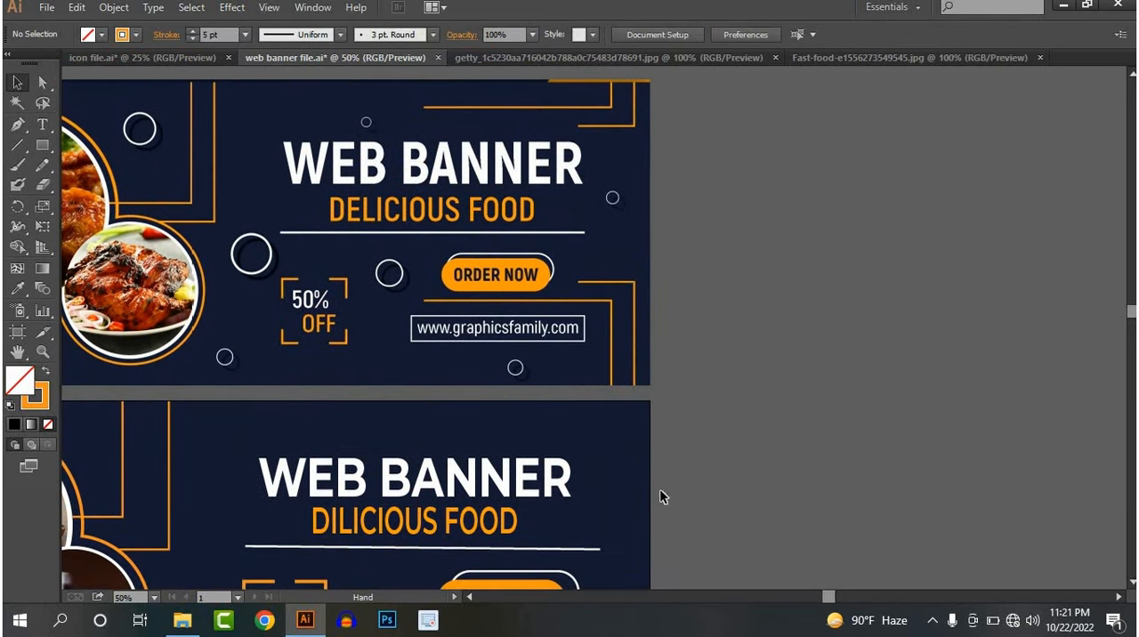
pyautogui.click(19, 127)
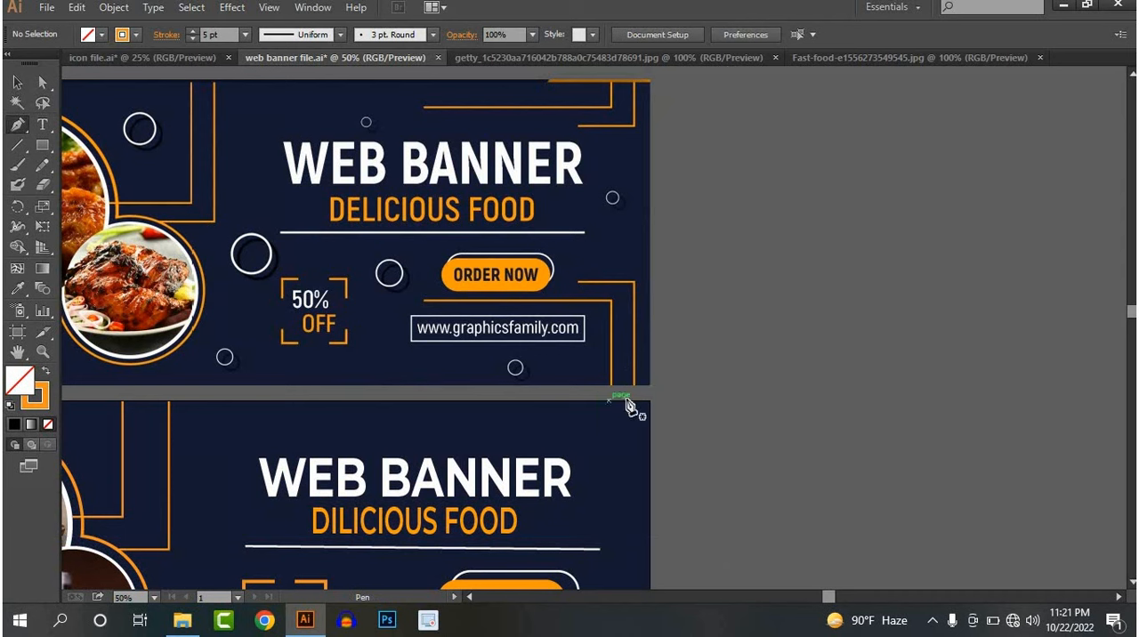
pyautogui.click(626, 401)
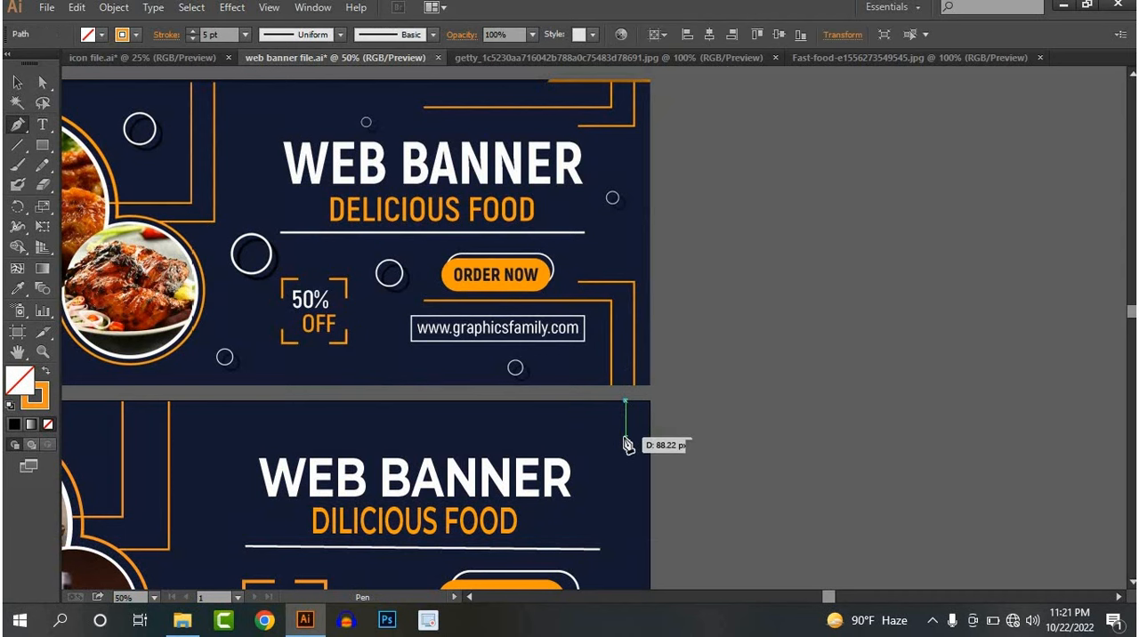
pyautogui.click(627, 442)
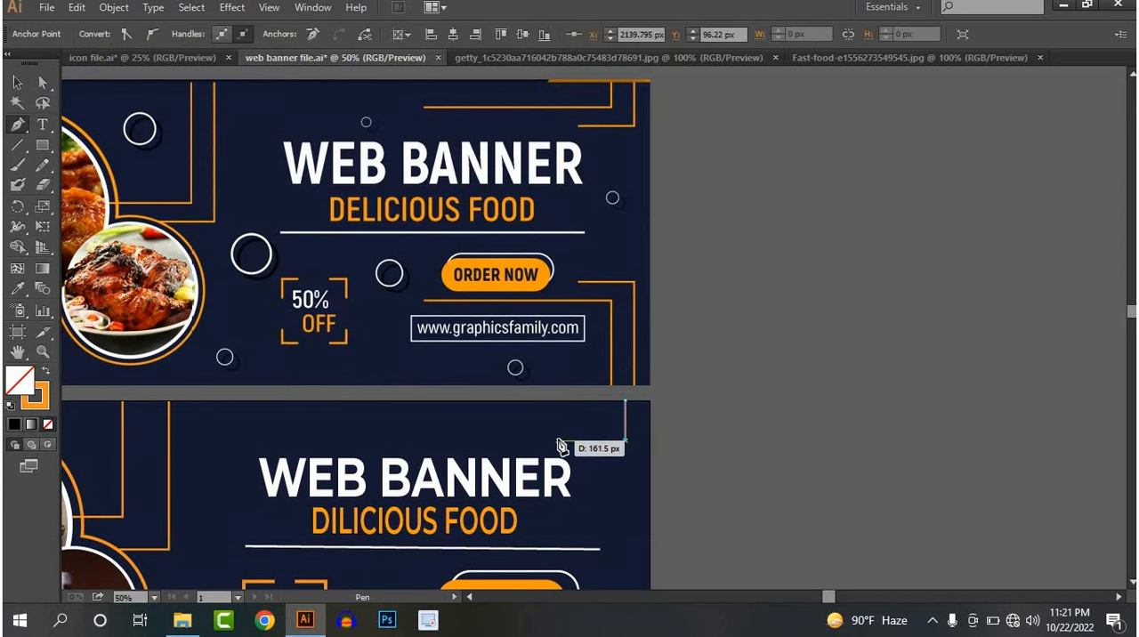
pyautogui.click(557, 439)
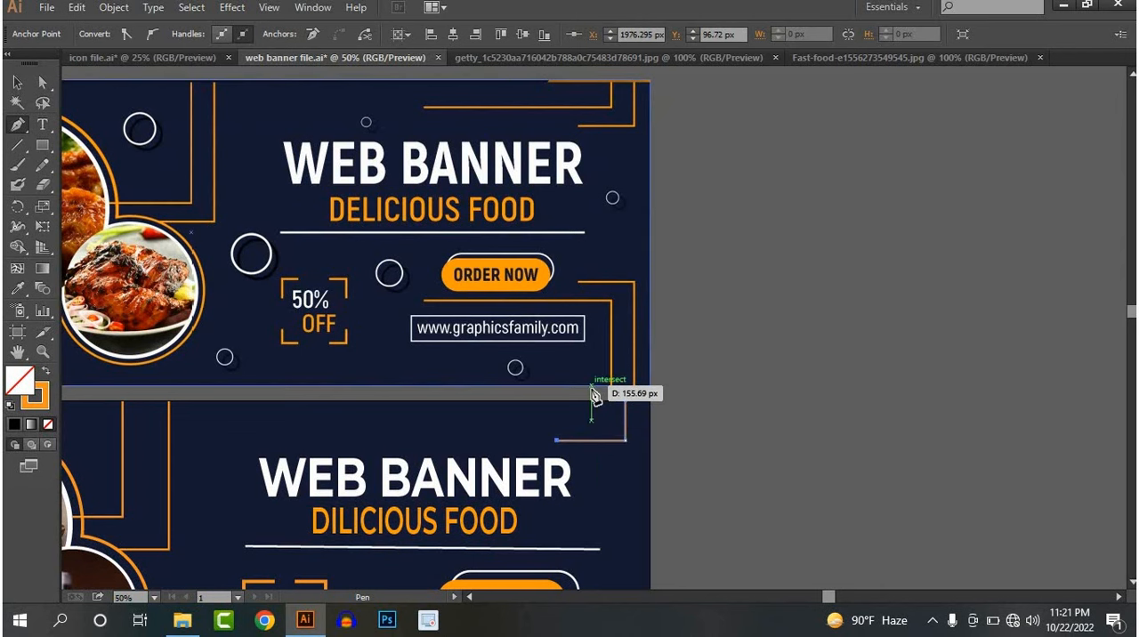
pyautogui.press('v')
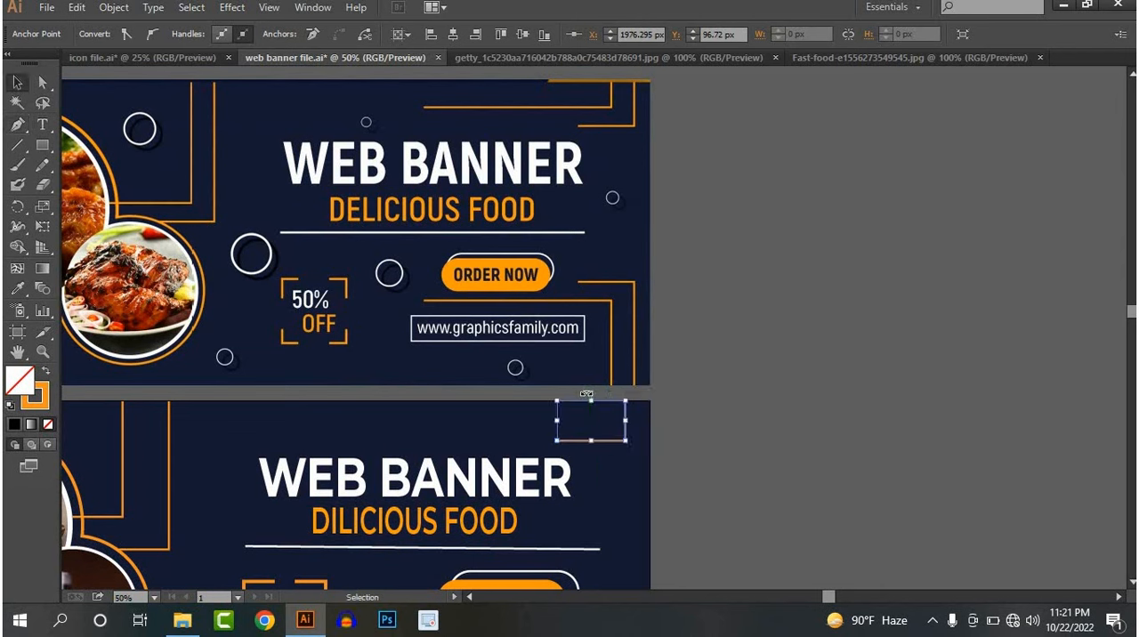
# Draw a second, inner right-angle line about 522 px wide and 48 px tall from the top edge, running above the heading
pyautogui.press('p')
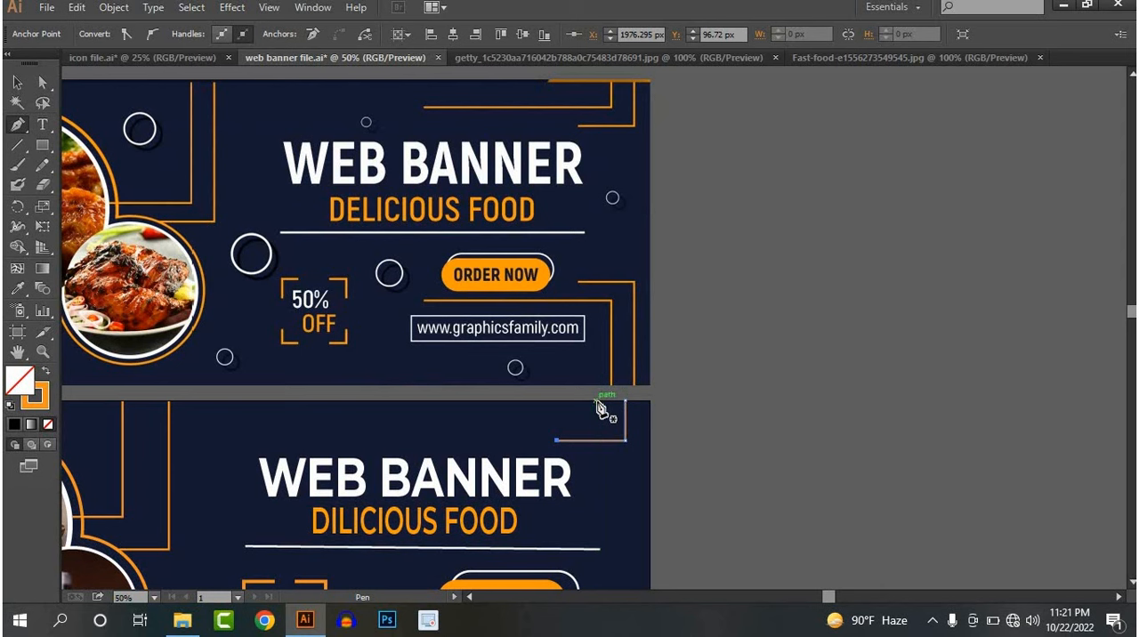
pyautogui.click(599, 403)
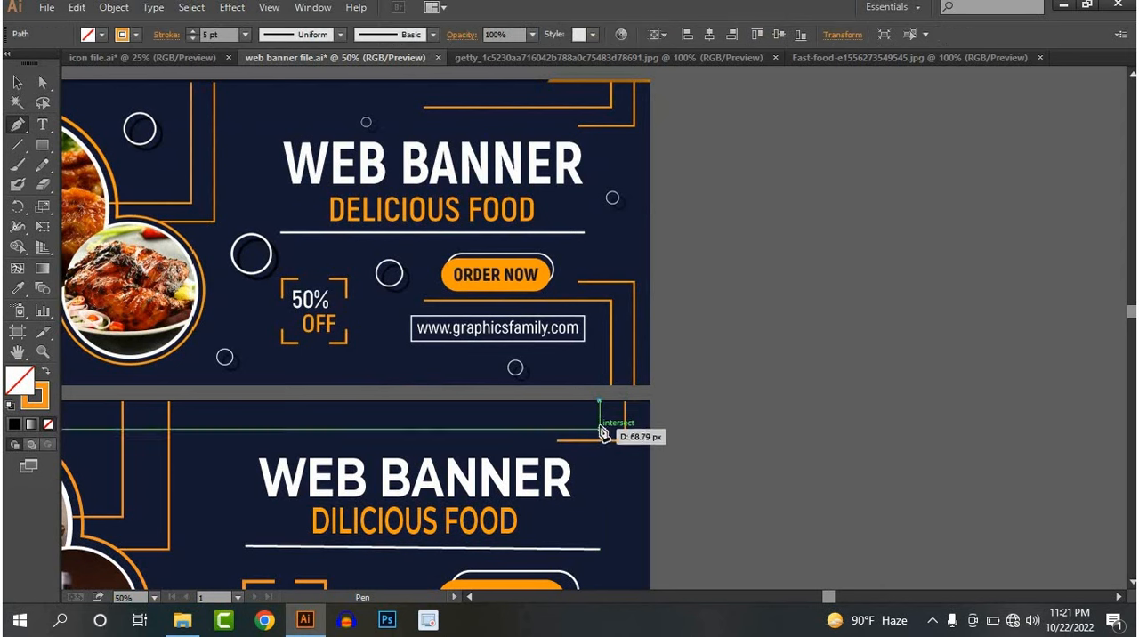
pyautogui.click(599, 421)
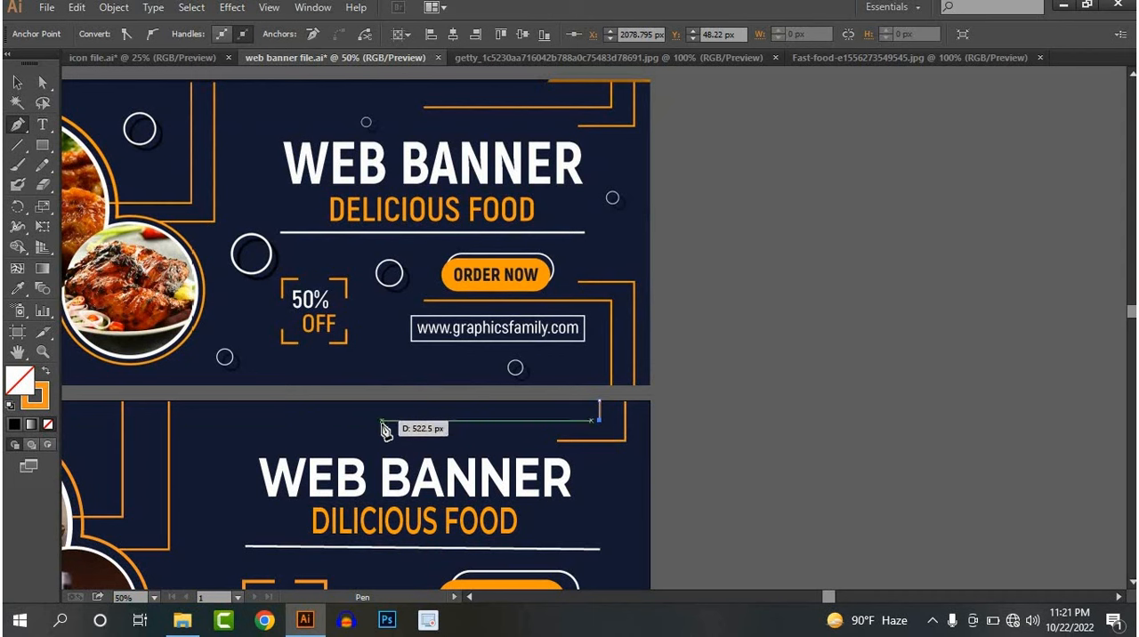
pyautogui.click(382, 421)
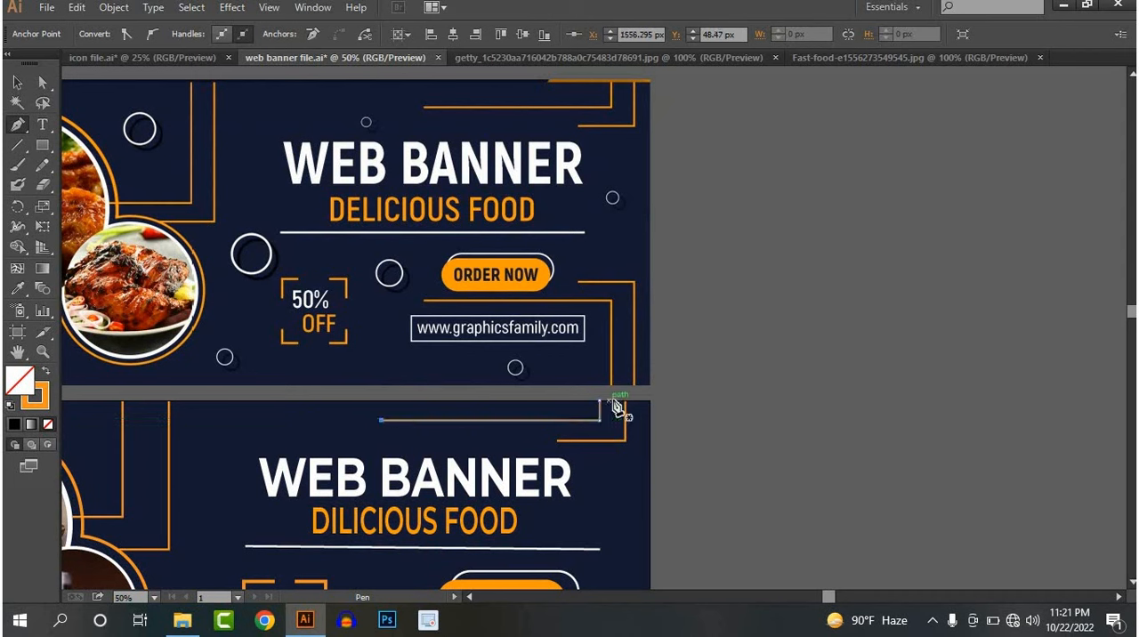
pyautogui.press('v')
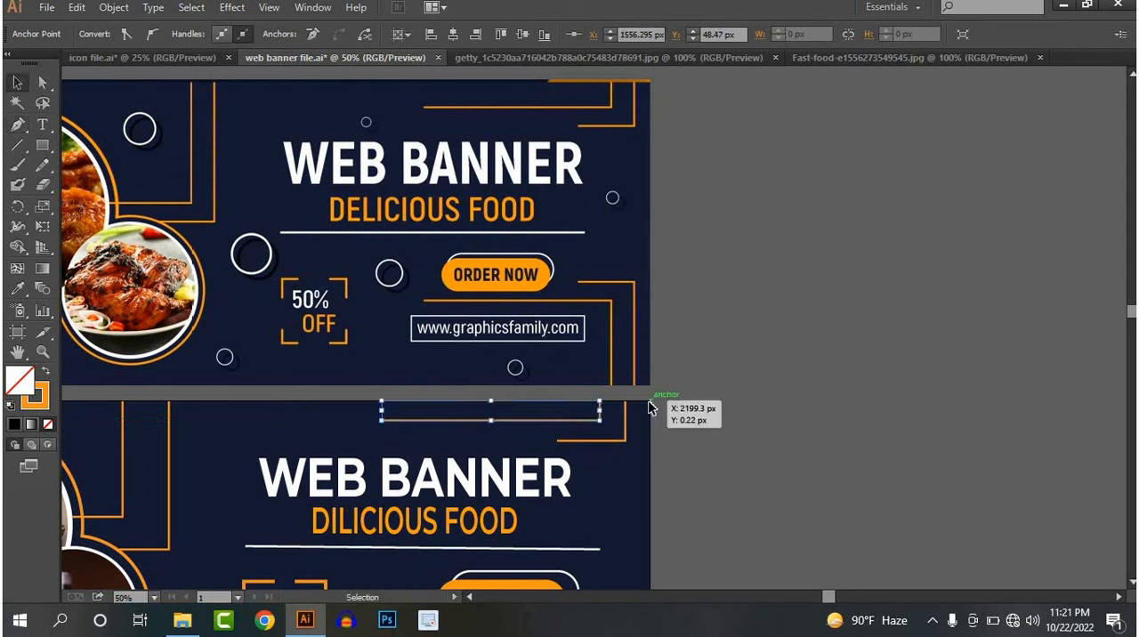
# Draw a straight orange line about 297 px long along the top edge, starting at the lower banner's top right corner
pyautogui.press('p')
pyautogui.click(651, 402)
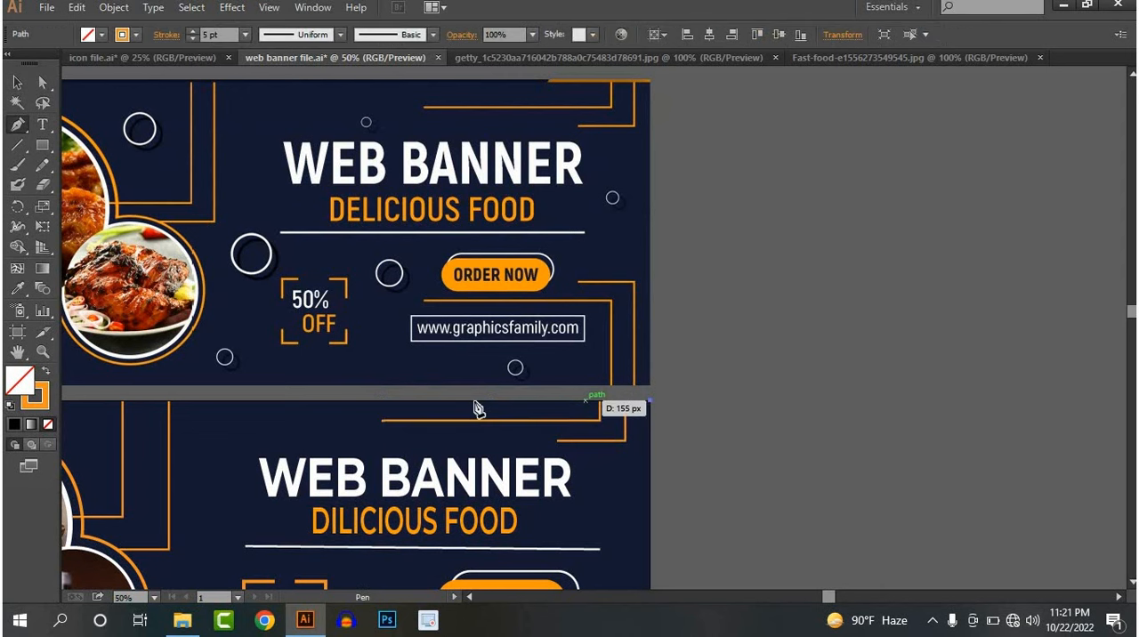
pyautogui.click(525, 401)
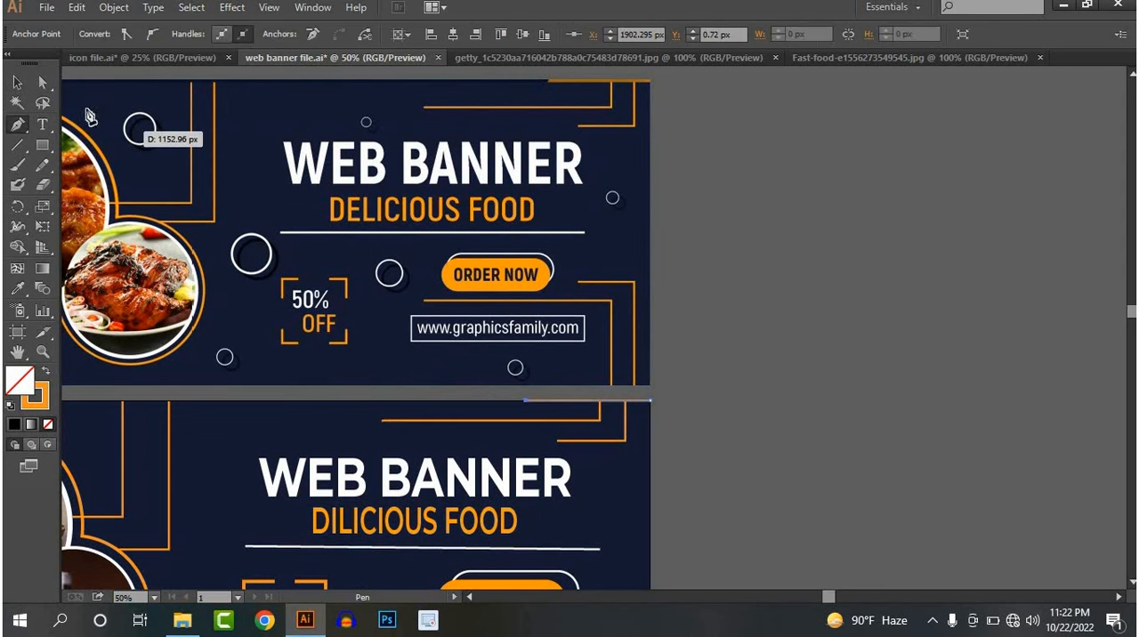
pyautogui.click(17, 82)
pyautogui.click(816, 342)
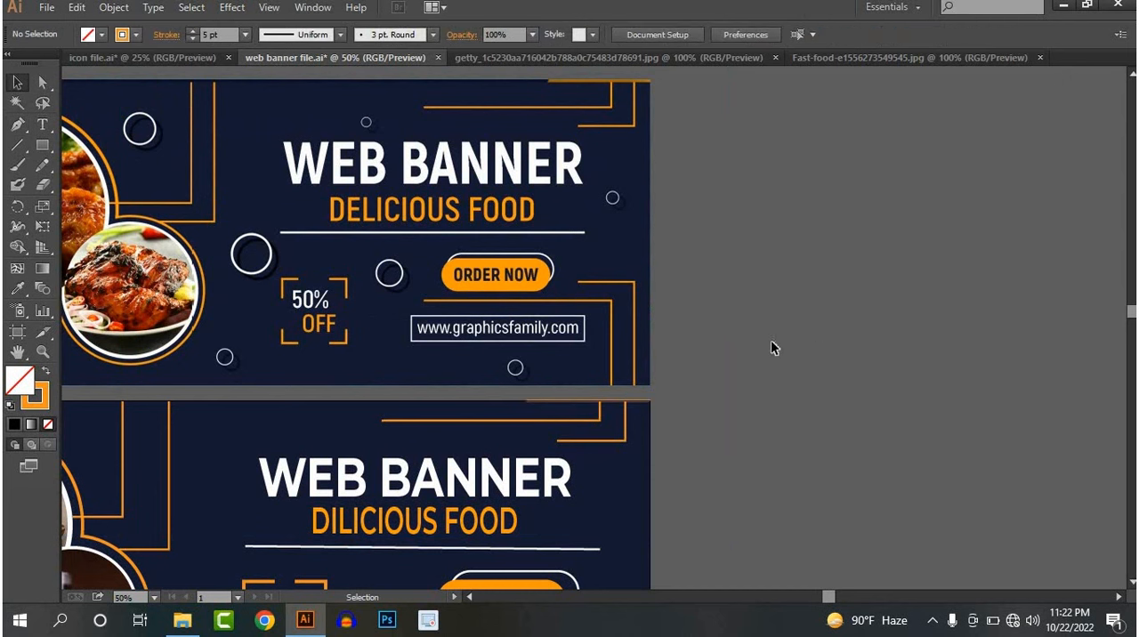
# Draw a small circle with the Ellipse tool between the food photos and the lower banner's heading
pyautogui.moveTo(824, 250); pyautogui.dragTo(852, 260)
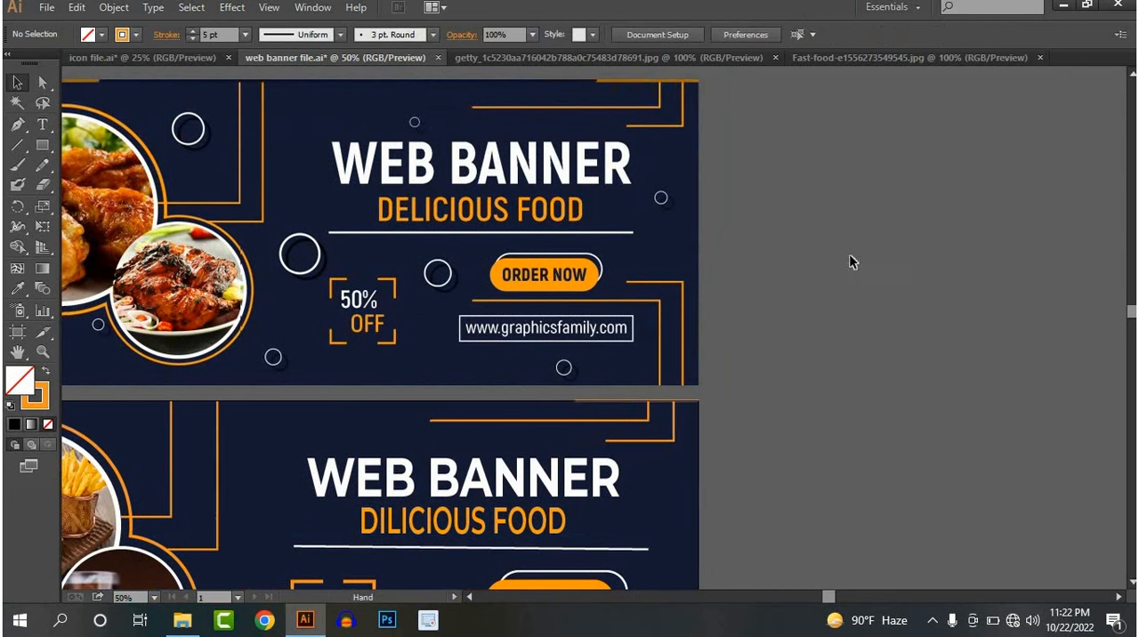
pyautogui.scroll(-1, 799, 307)
pyautogui.moveTo(814, 295); pyautogui.dragTo(874, 225)
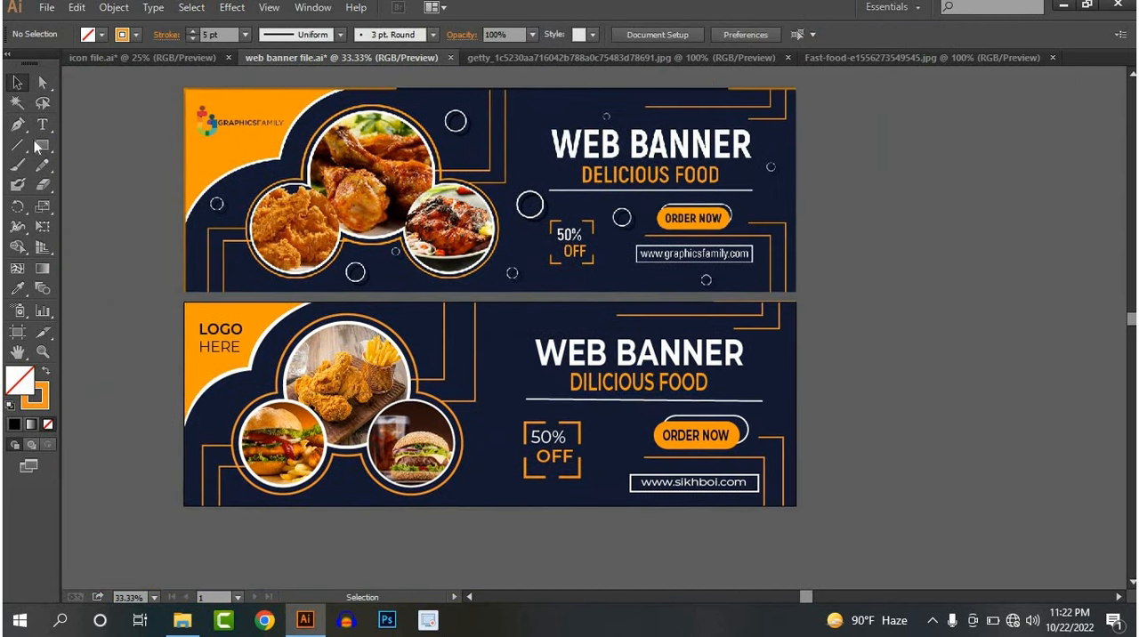
pyautogui.moveTo(36, 149); pyautogui.dragTo(99, 187)
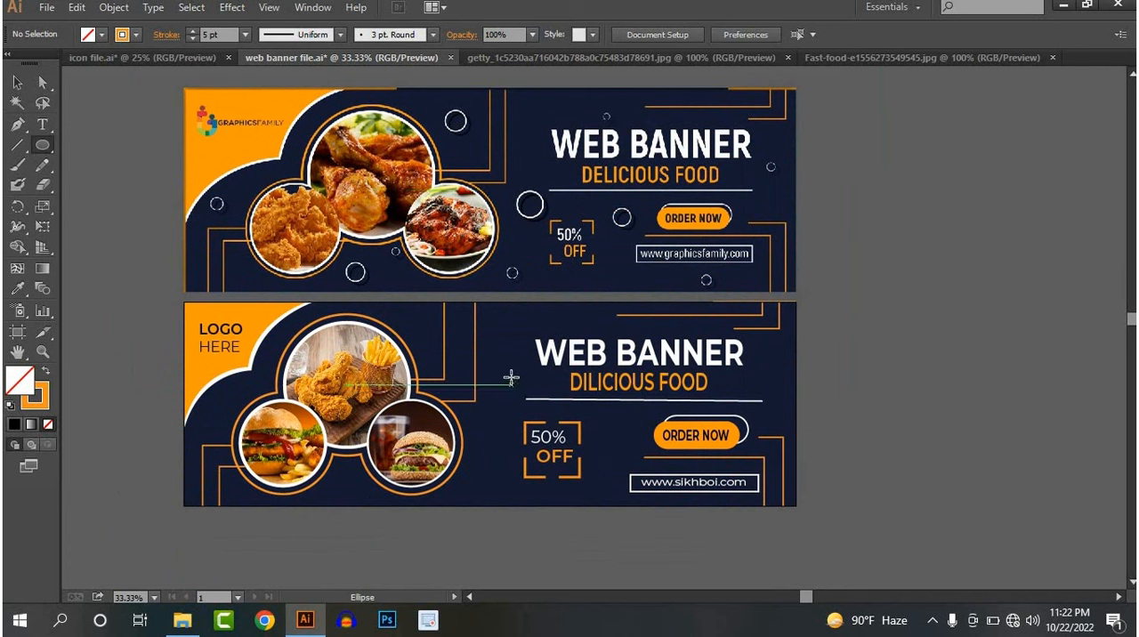
pyautogui.moveTo(511, 377); pyautogui.dragTo(517, 388)
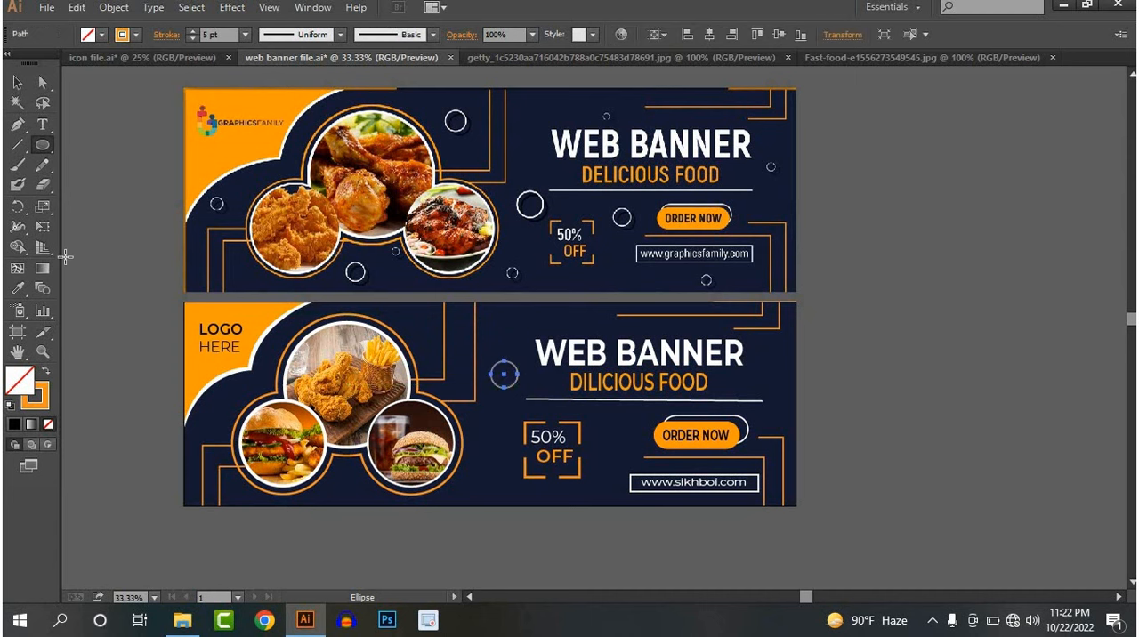
# Give the circle a white stroke and place smaller copies between the two lower food photos and beside the burger photo near the banner's left edge
pyautogui.click(138, 35)
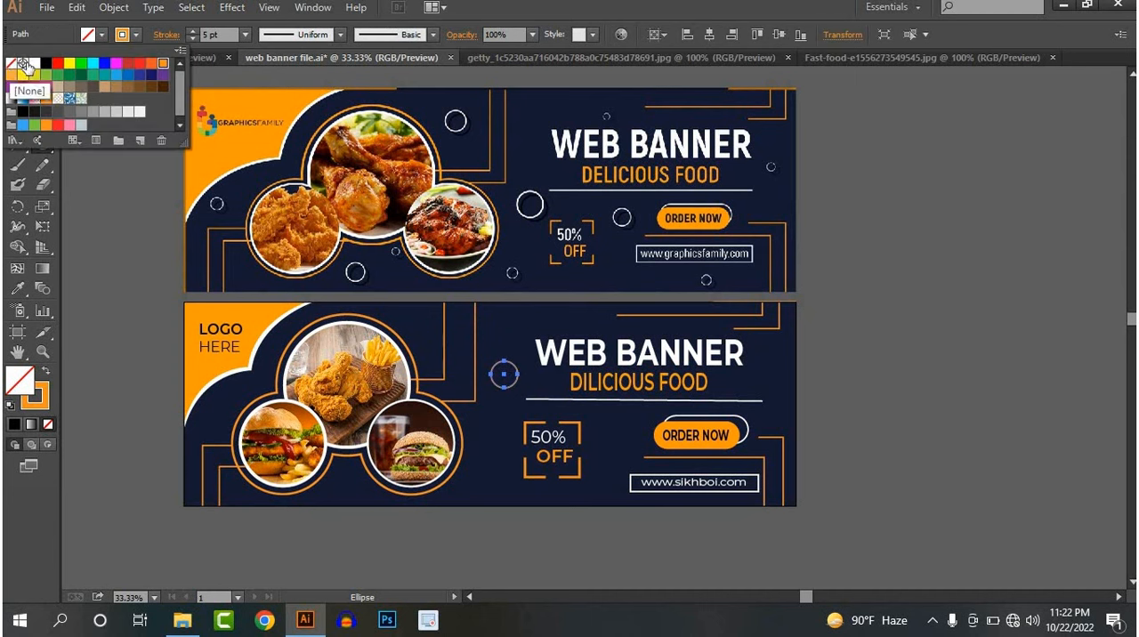
pyautogui.click(35, 64)
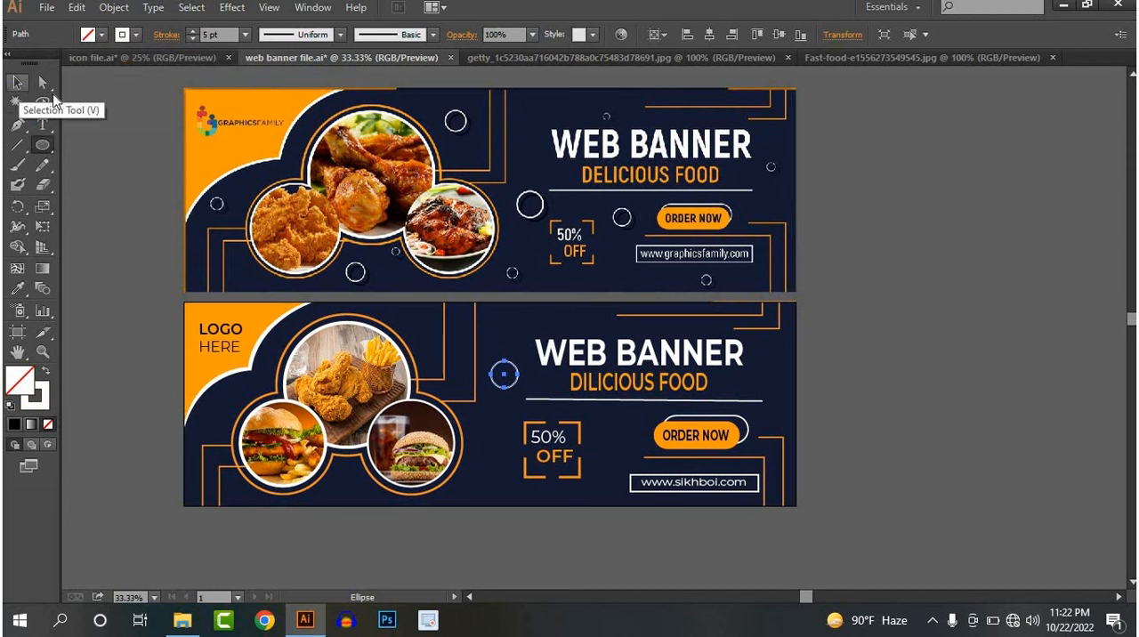
pyautogui.click(17, 82)
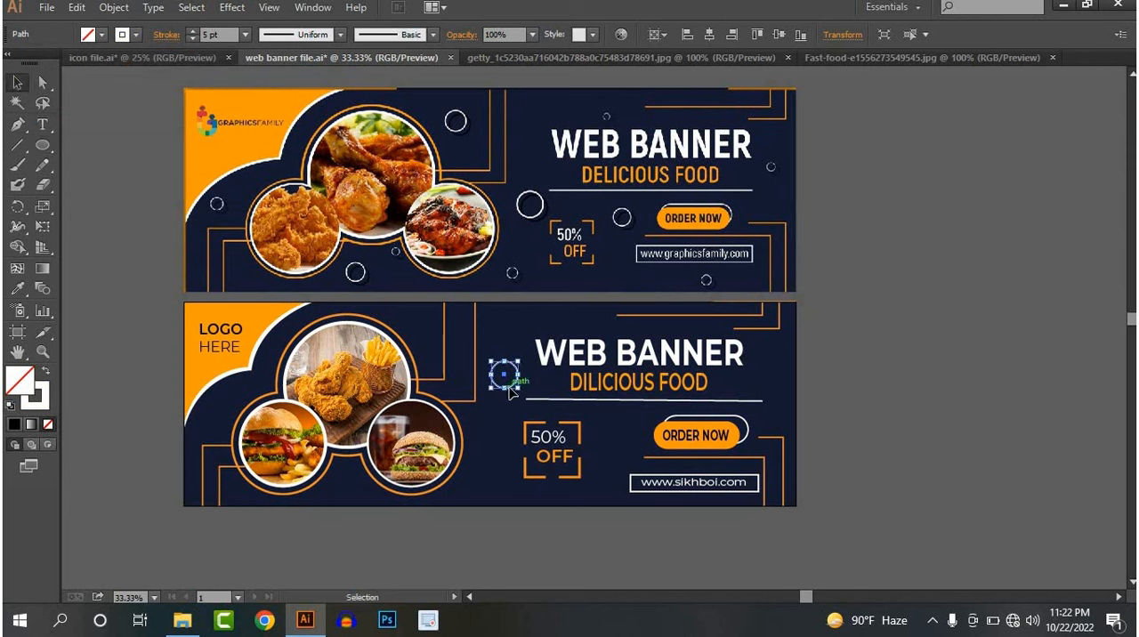
pyautogui.moveTo(510, 391); pyautogui.dragTo(347, 492)
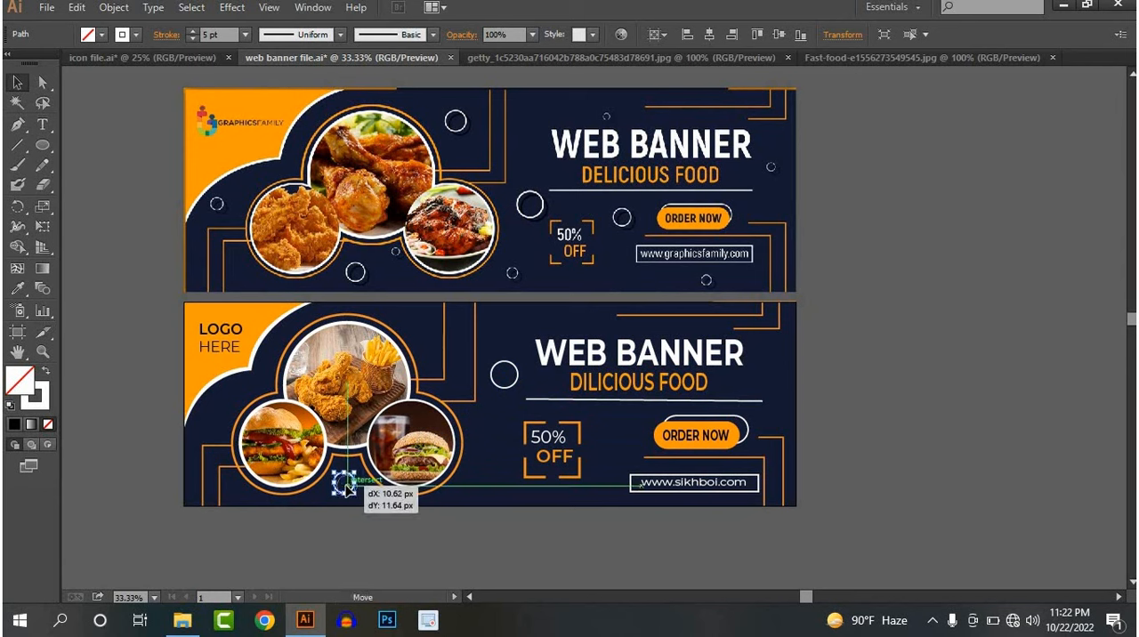
pyautogui.moveTo(345, 488); pyautogui.dragTo(225, 429)
pyautogui.click(862, 381)
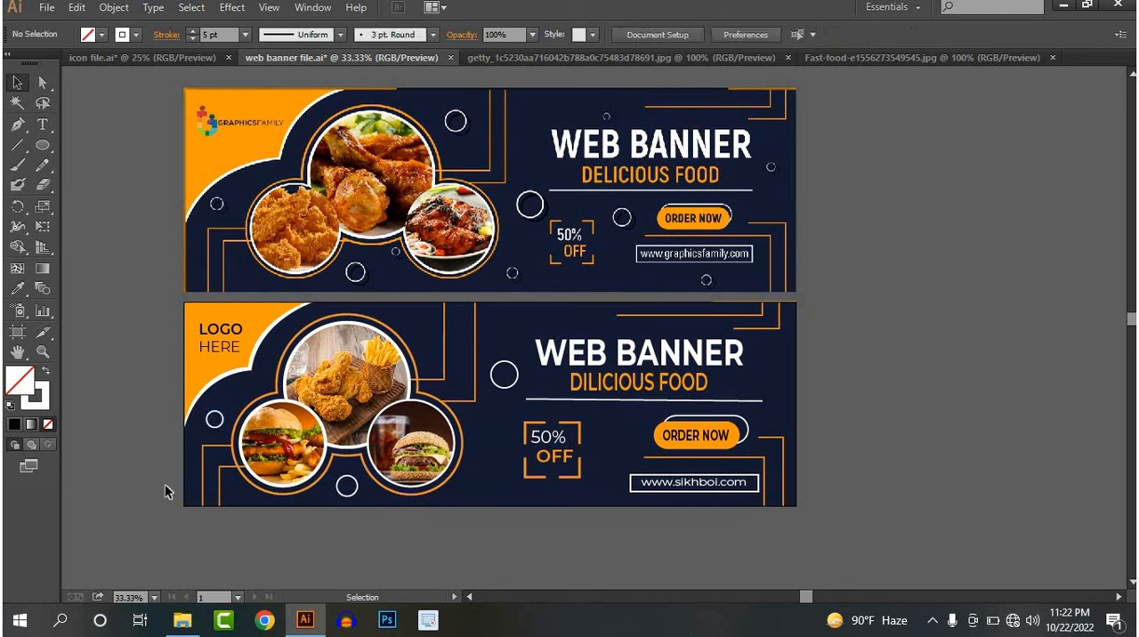
# Place more copies of the small white circle by the chicken photo, near the drink photo, beside the 50% OFF badge and beyond the heading
pyautogui.click(220, 429)
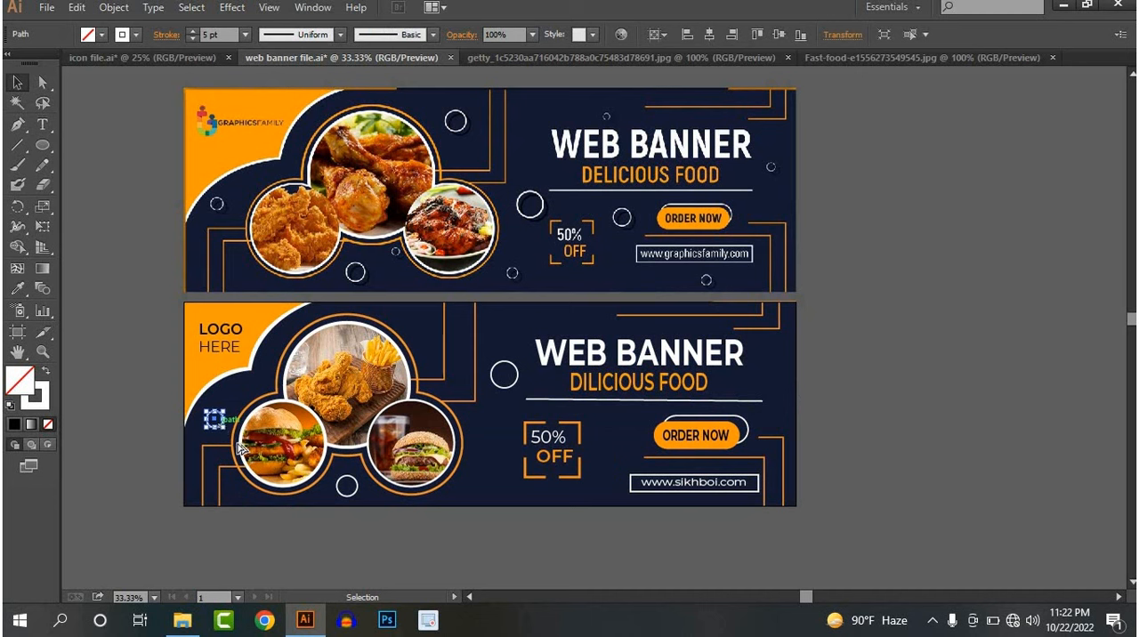
pyautogui.moveTo(219, 430); pyautogui.dragTo(430, 344)
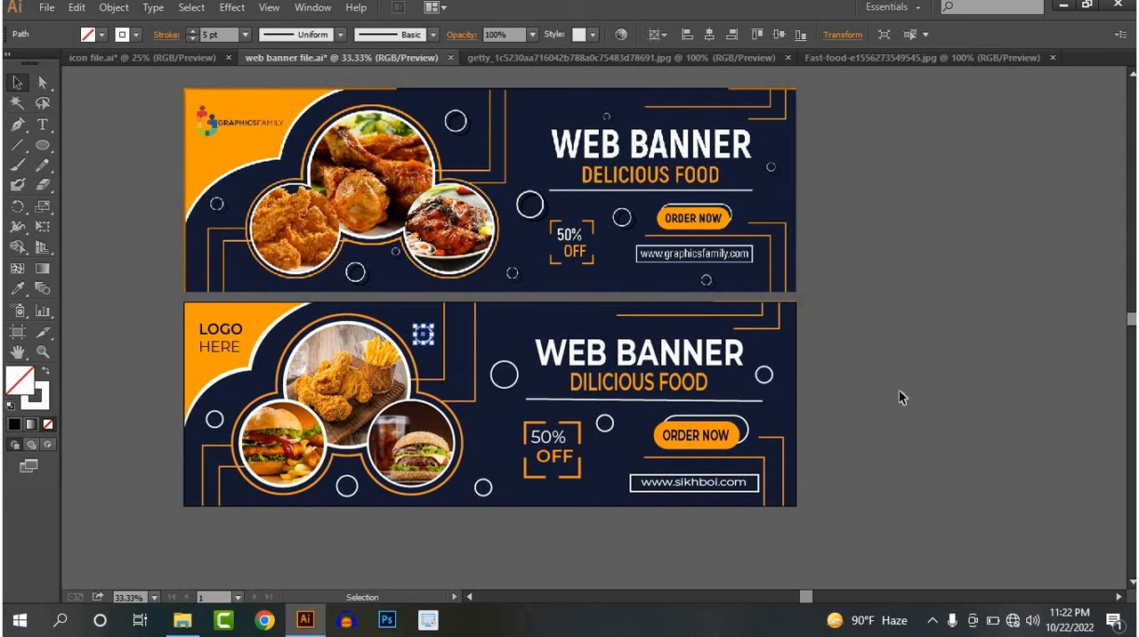
pyautogui.click(901, 398)
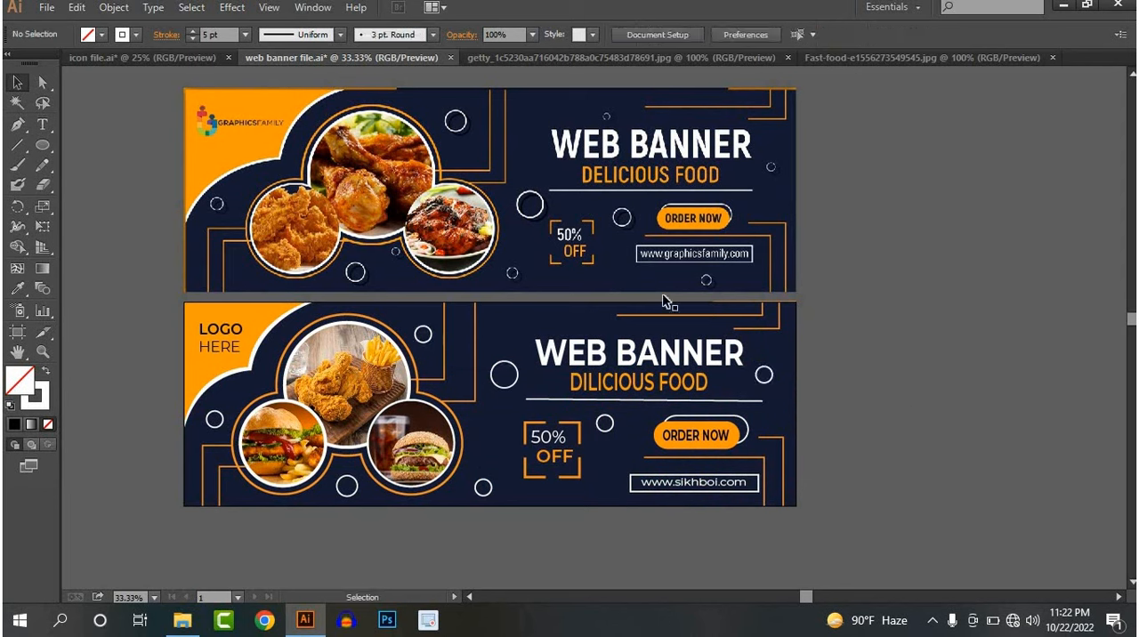
# Delete the reference banner image above the recreated web banner
pyautogui.click(603, 253)
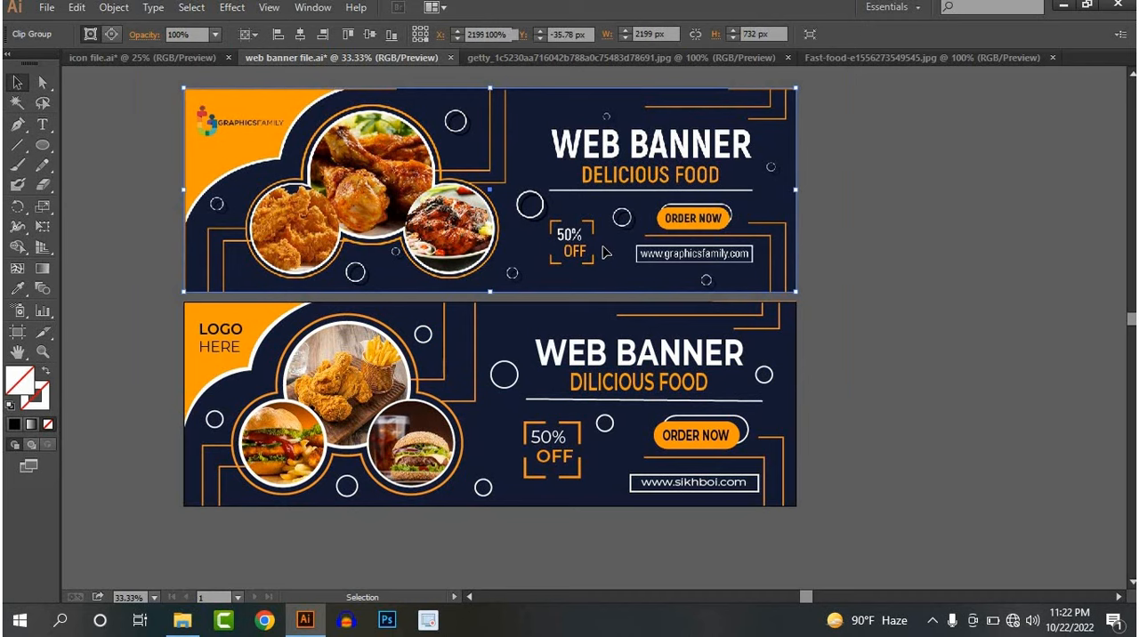
pyautogui.press('Delete')
pyautogui.scroll(-3, 422, 334)
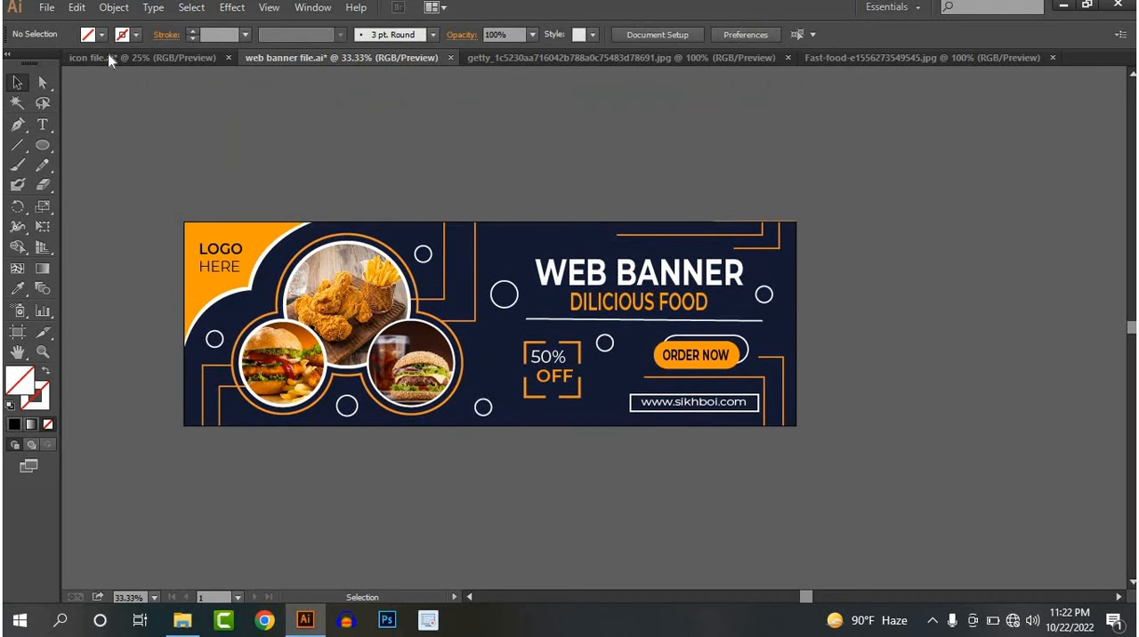
# Save the document as 35 in Adobe Illustrator format in Documents > Bandicam > Main File, using Illustrator CC (17.0) as the version
pyautogui.click(47, 7)
pyautogui.click(69, 158)
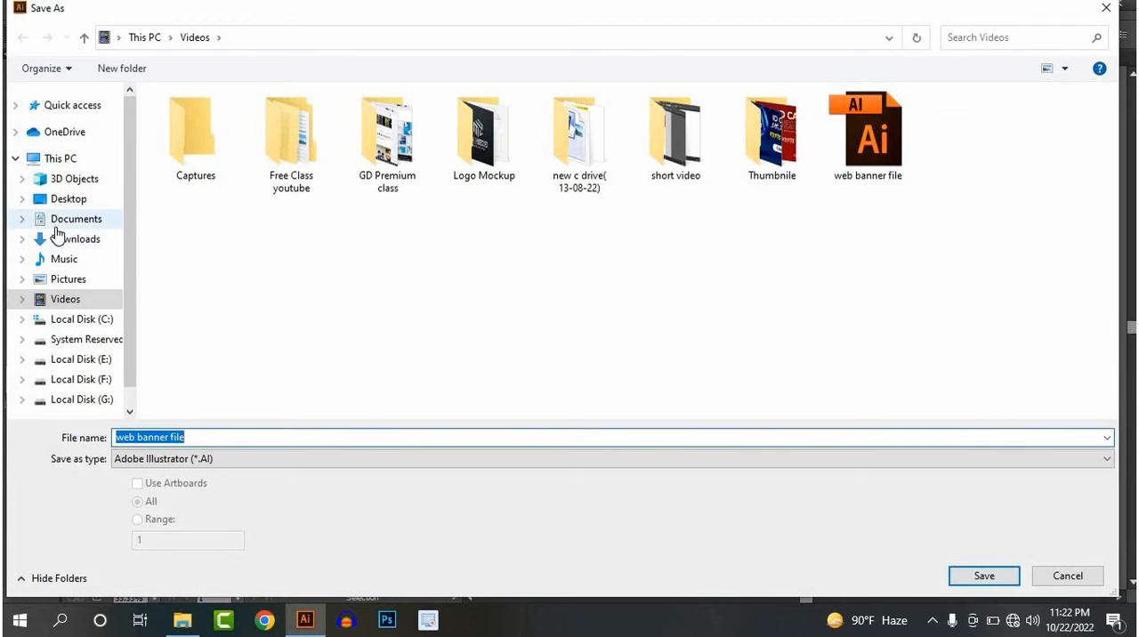
pyautogui.click(55, 220)
pyautogui.click(409, 158)
pyautogui.doubleClick(409, 157)
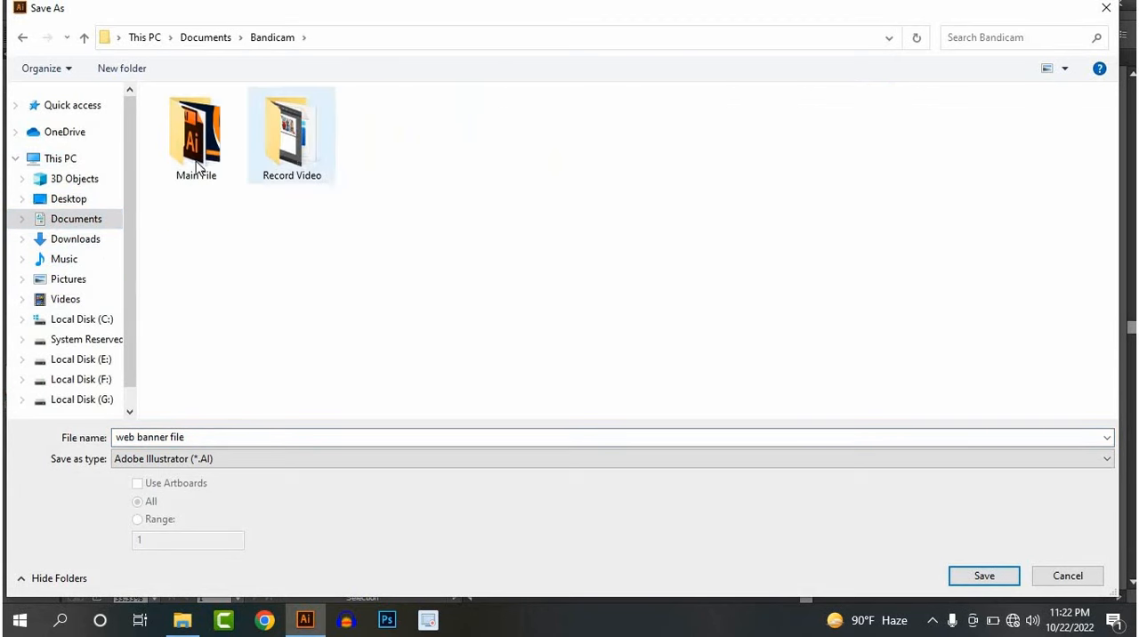
pyautogui.doubleClick(217, 147)
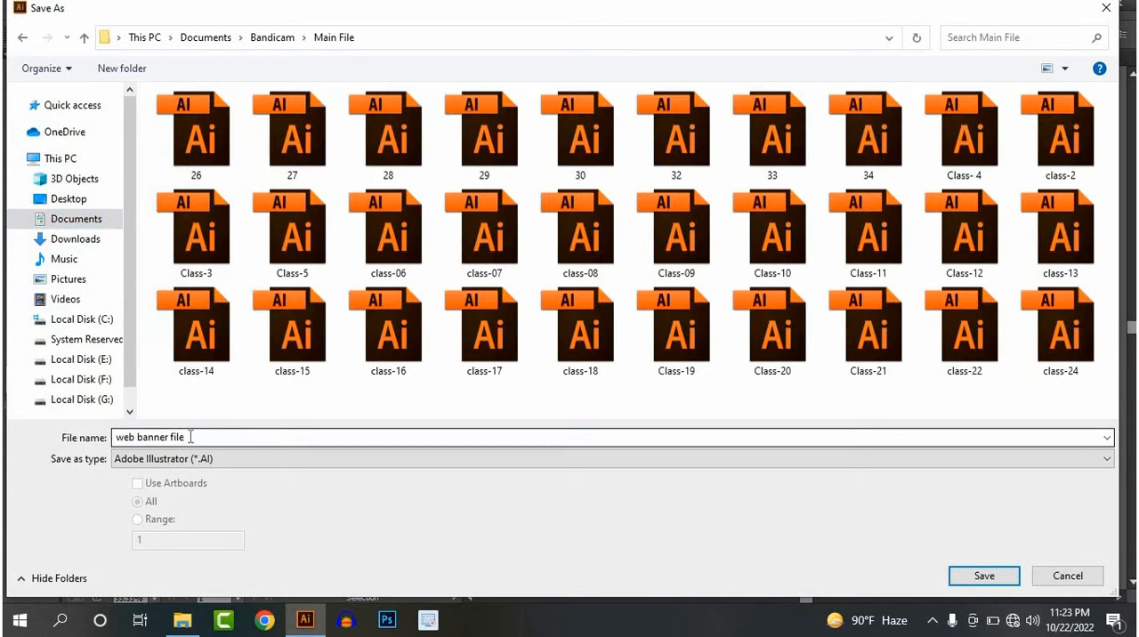
pyautogui.click(193, 436)
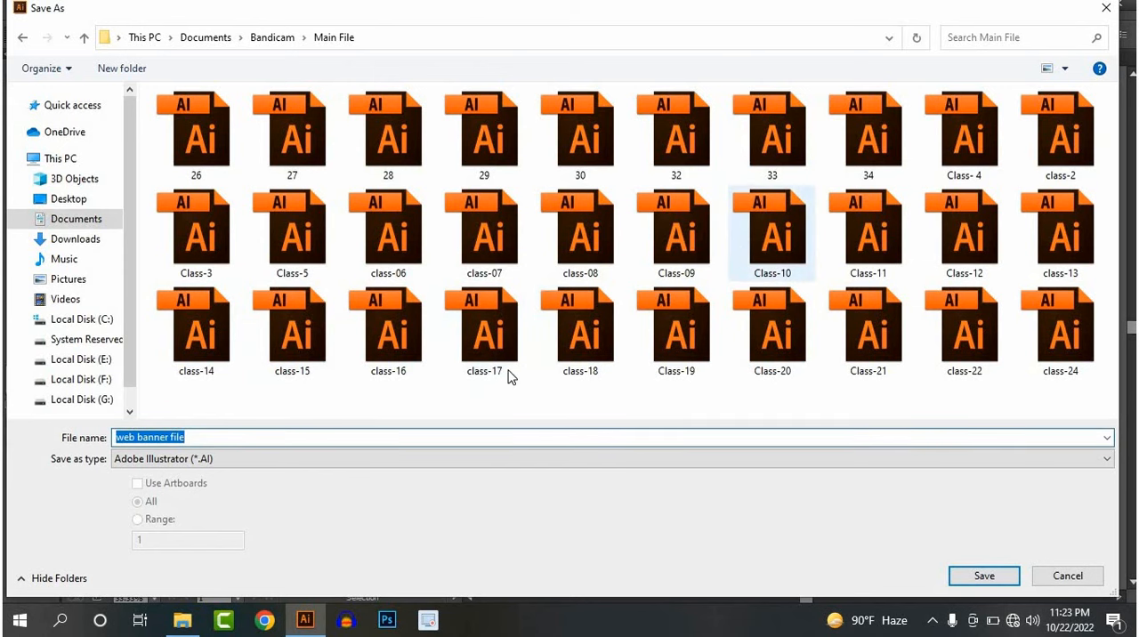
pyautogui.press('BackSpace')
pyautogui.write('35')
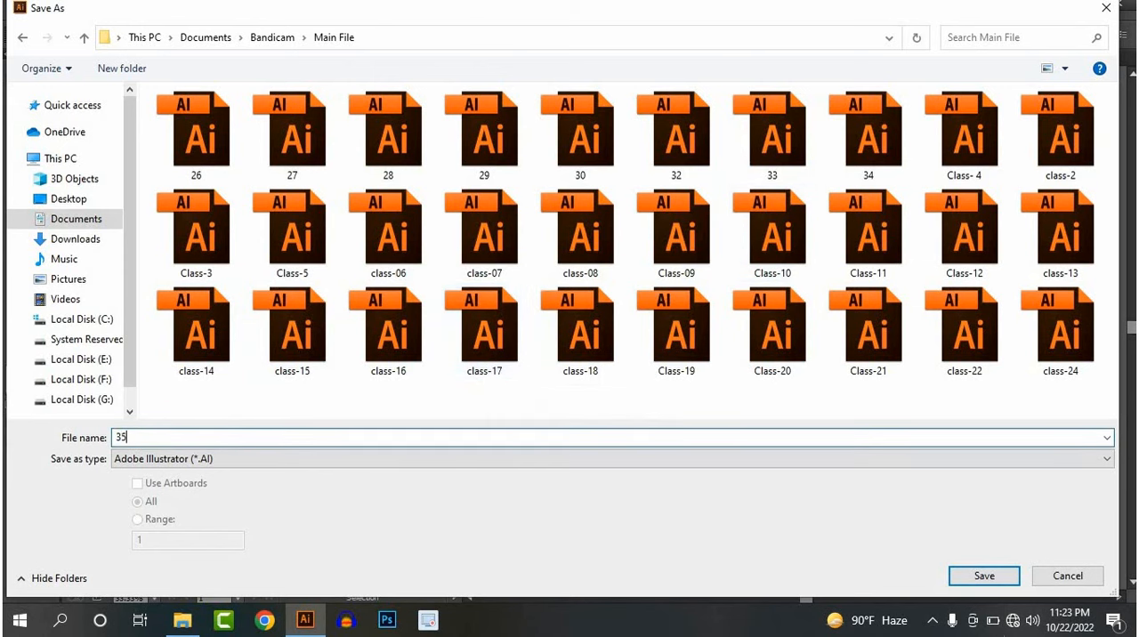
pyautogui.click(982, 576)
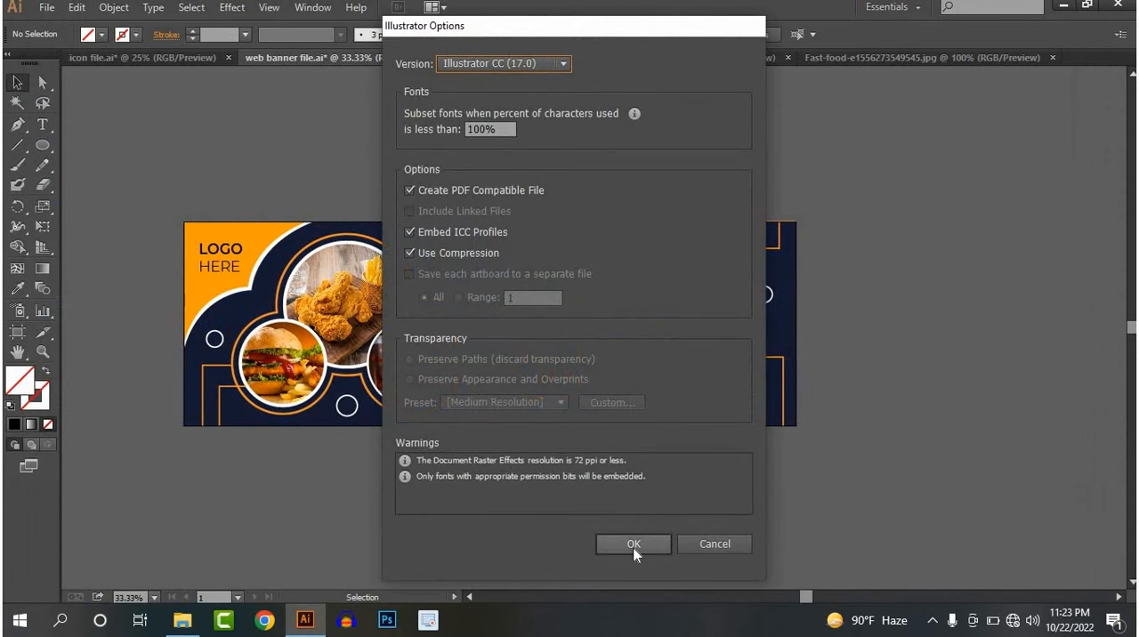
pyautogui.click(633, 544)
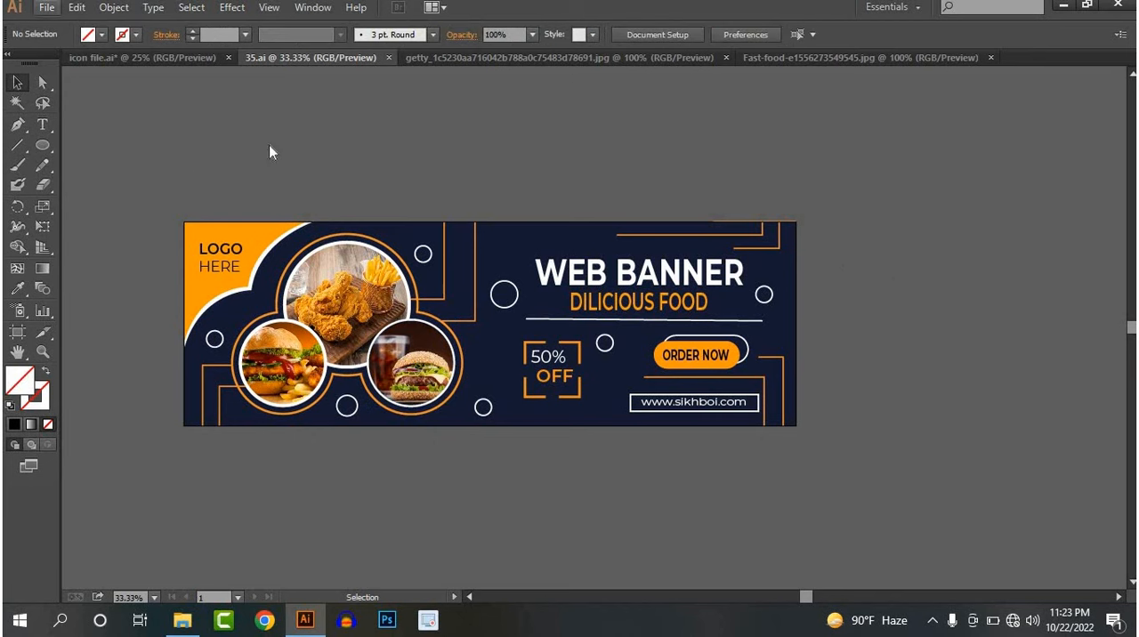
pyautogui.moveTo(165, 169); pyautogui.dragTo(827, 433)
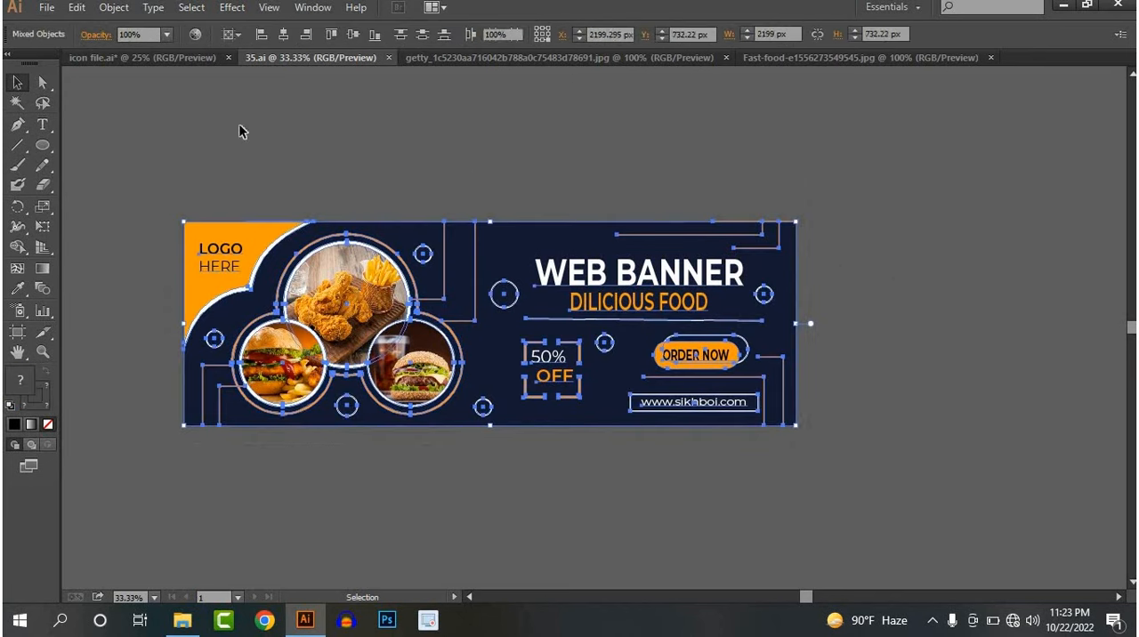
pyautogui.click(241, 130)
# Export the banner as a JPEG named 35 in the Main File folder, using all artboards
pyautogui.click(46, 7)
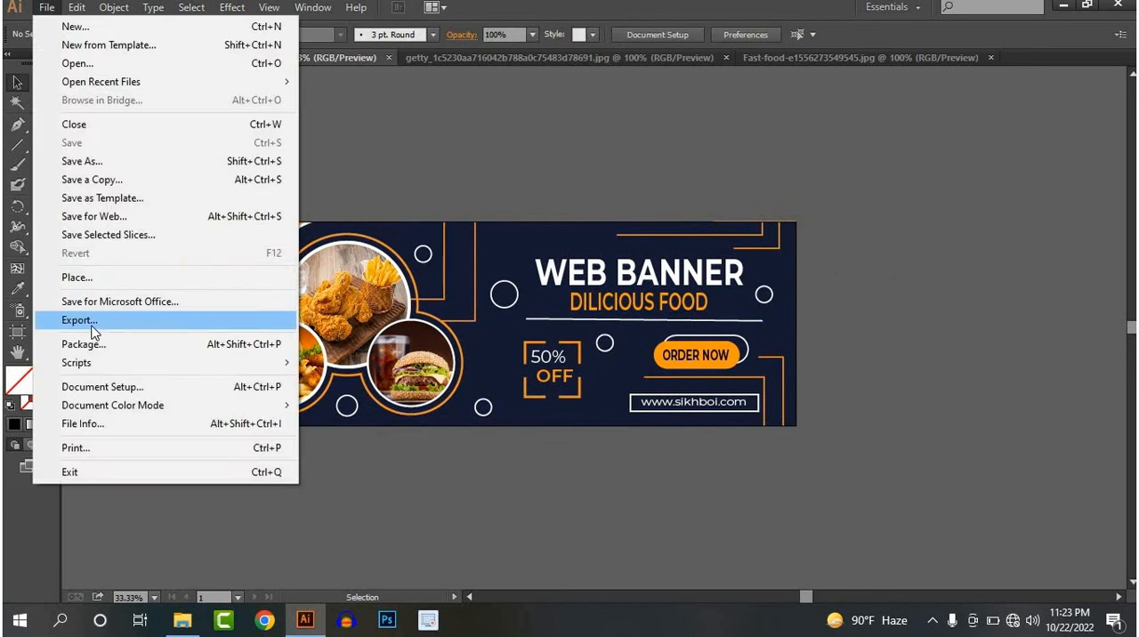
pyautogui.click(80, 321)
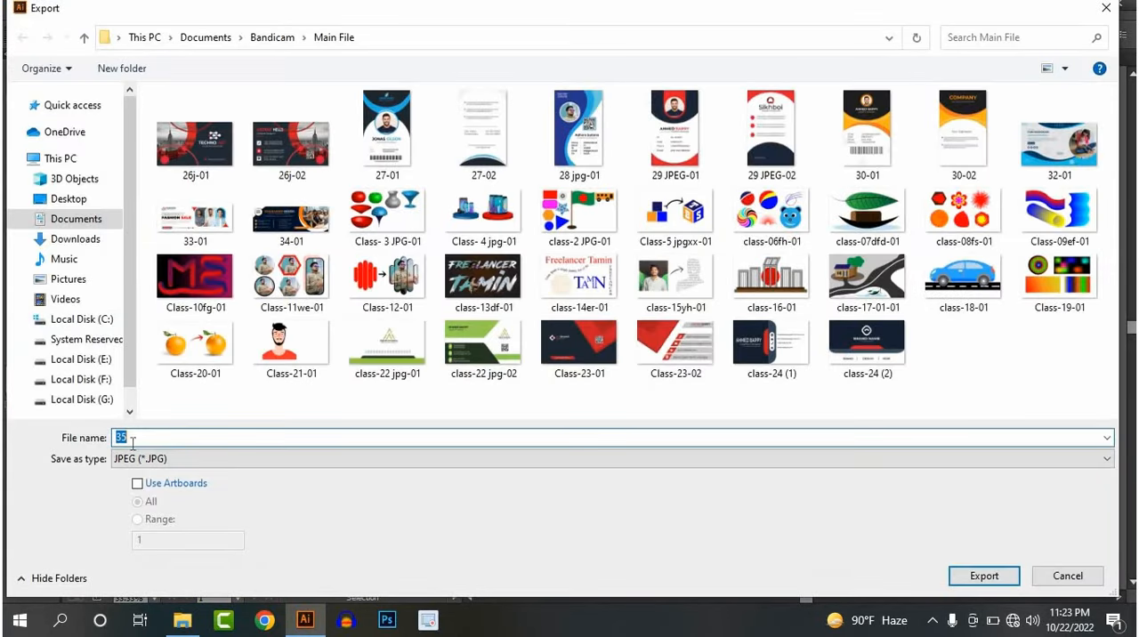
pyautogui.click(138, 484)
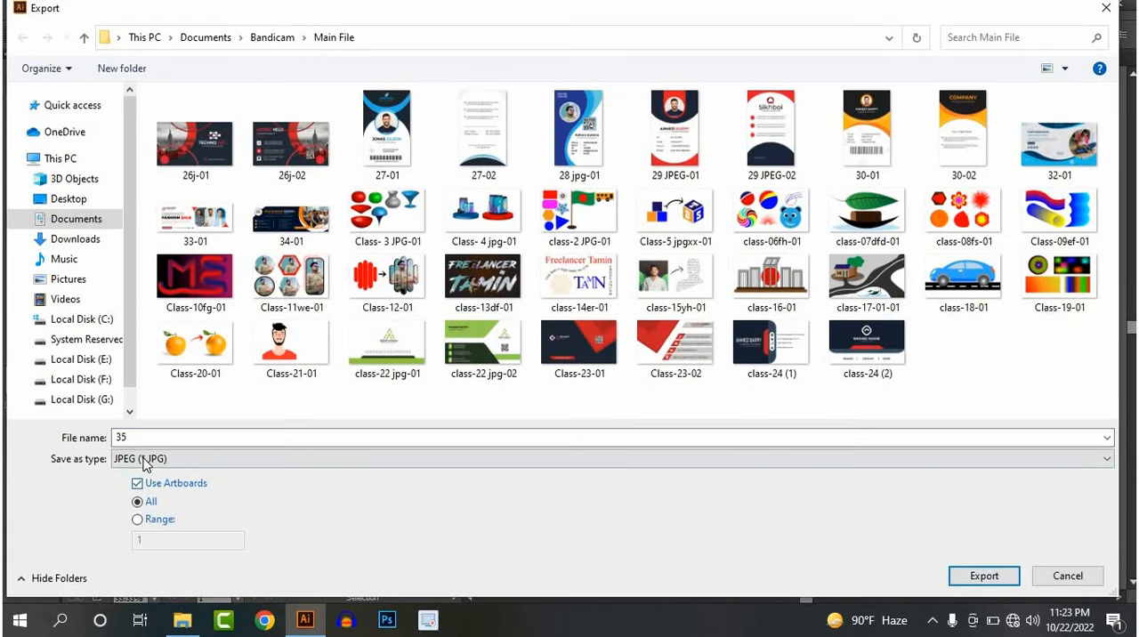
pyautogui.click(145, 459)
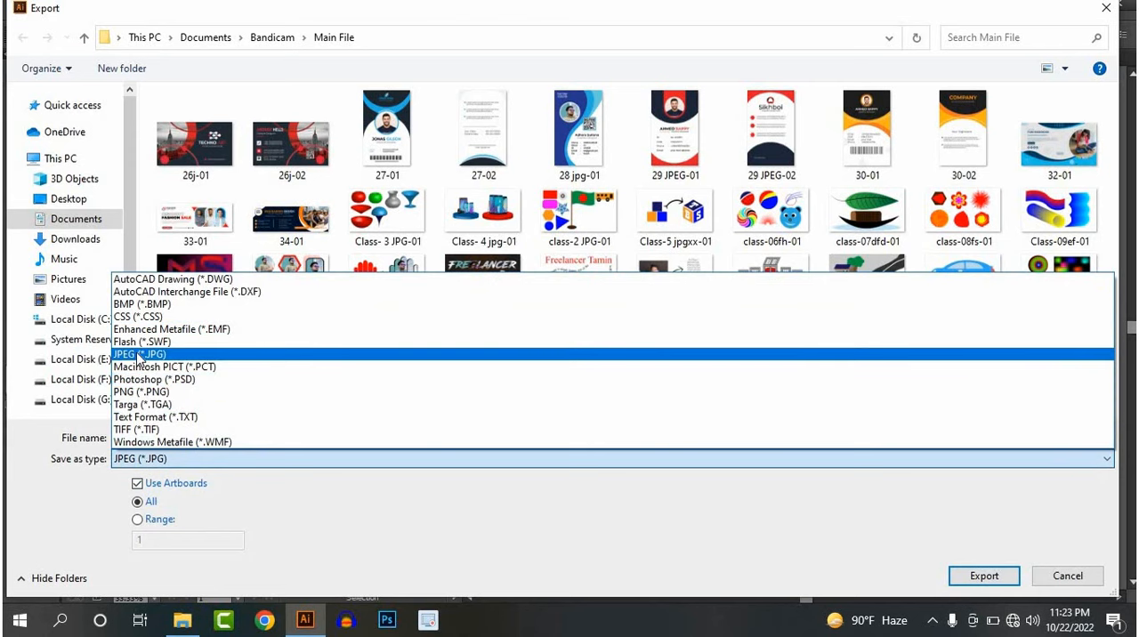
pyautogui.click(140, 355)
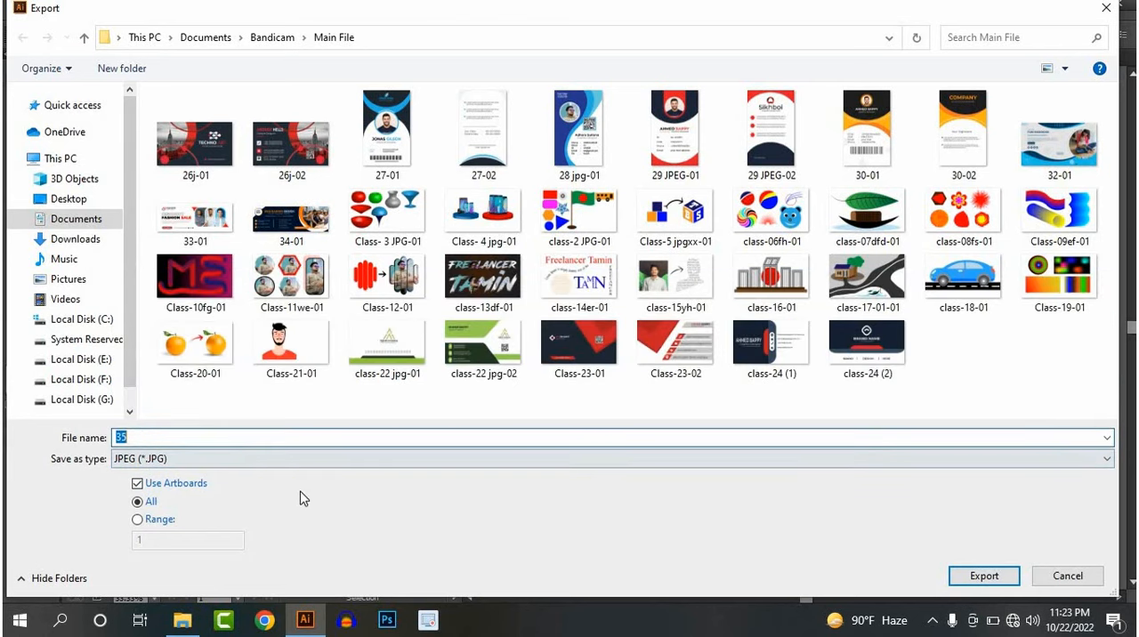
pyautogui.click(981, 575)
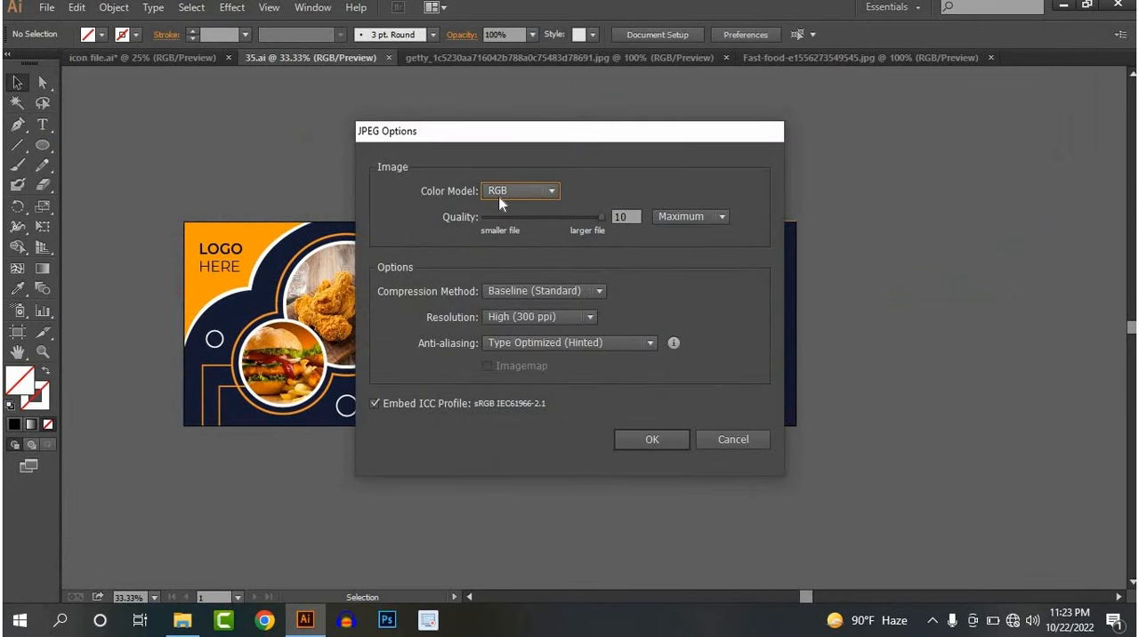
# Complete the JPEG export with the RGB color model and High (300 ppi) resolution
pyautogui.click(498, 197)
pyautogui.click(500, 210)
pyautogui.click(541, 320)
pyautogui.click(544, 295)
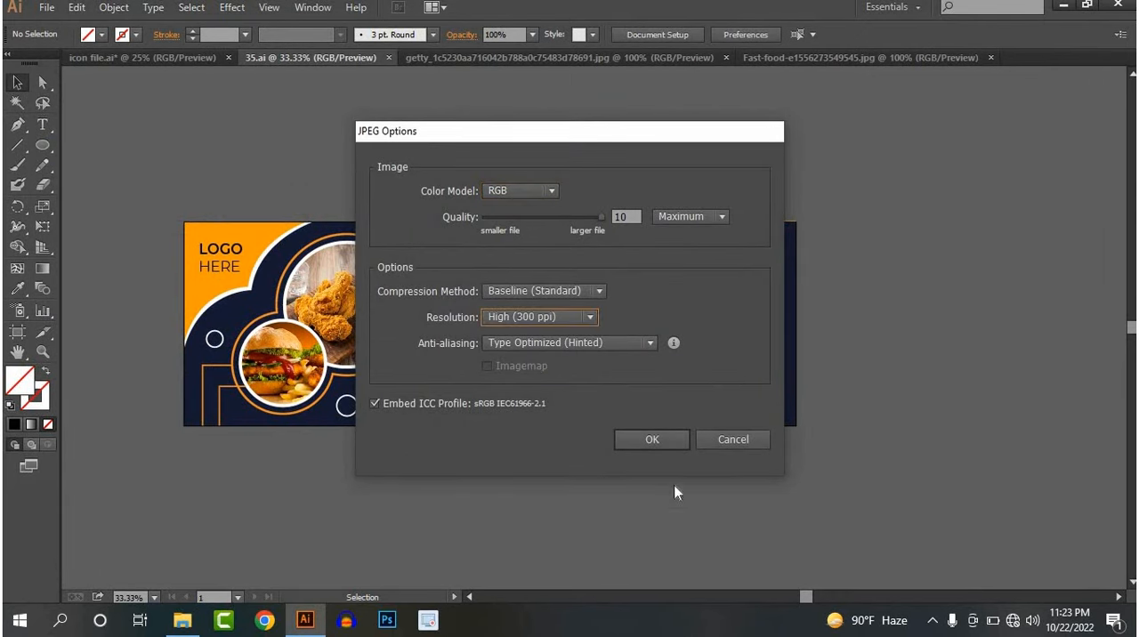
pyautogui.click(653, 440)
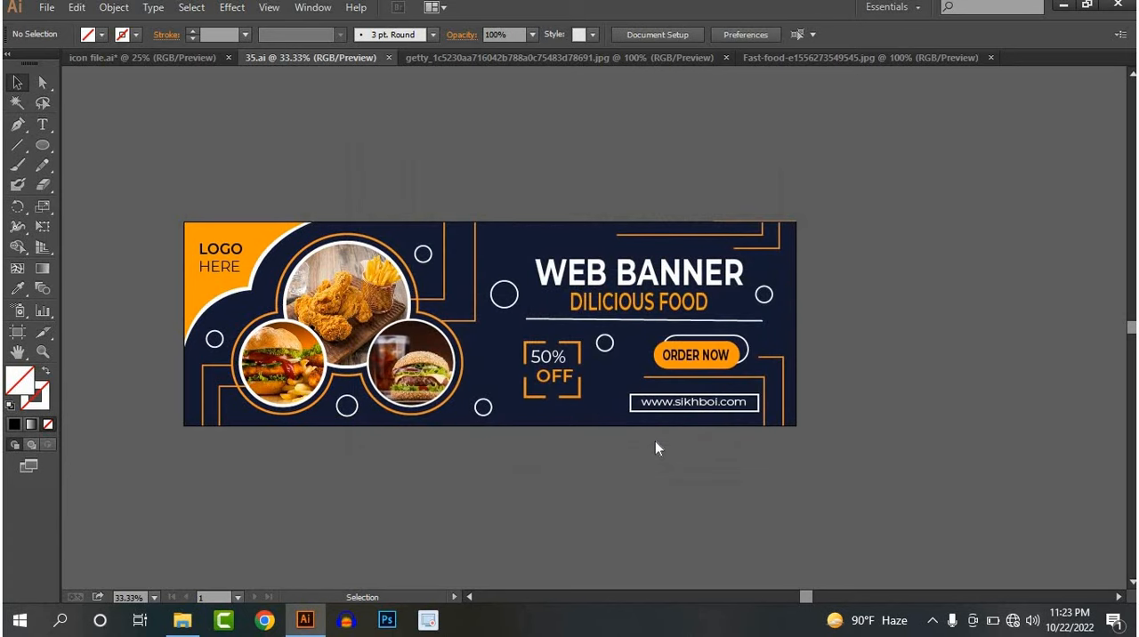